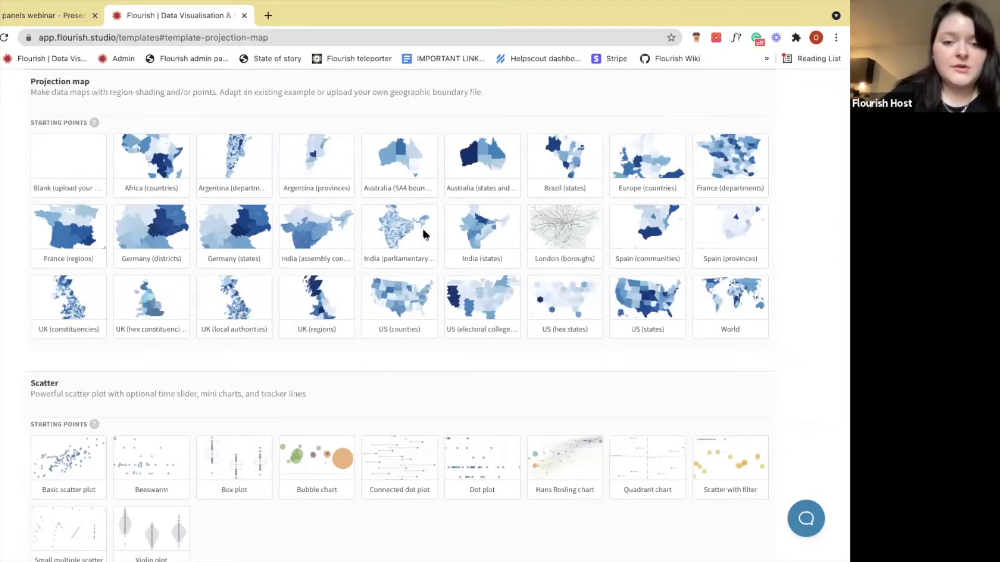
Browse the template gallery and create a visualisation from the Carousel starting point of the Cards template.
scroll(234, 423, up, 2)
scroll(234, 422, up, 3)
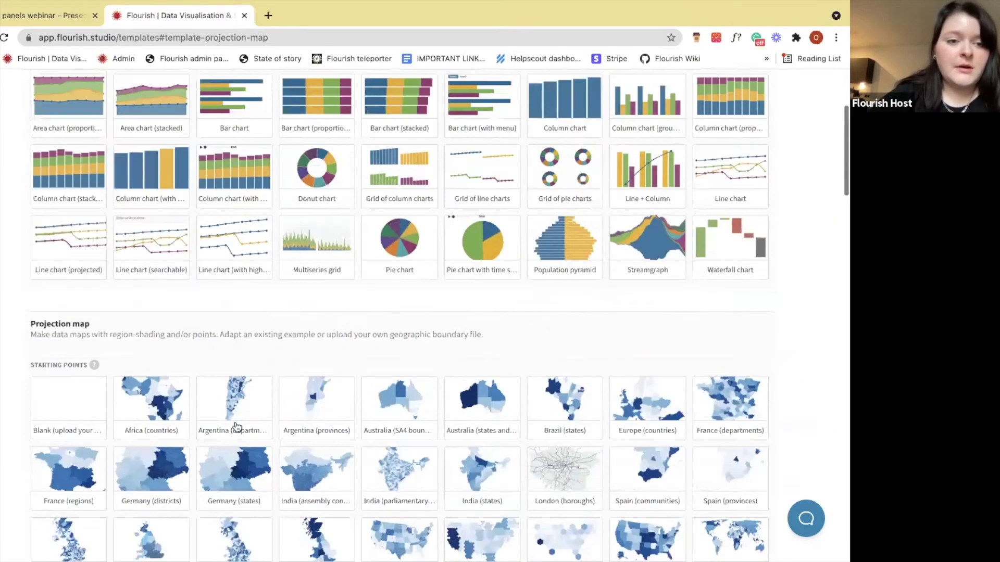
scroll(235, 403, down, 20)
scroll(235, 408, up, 20)
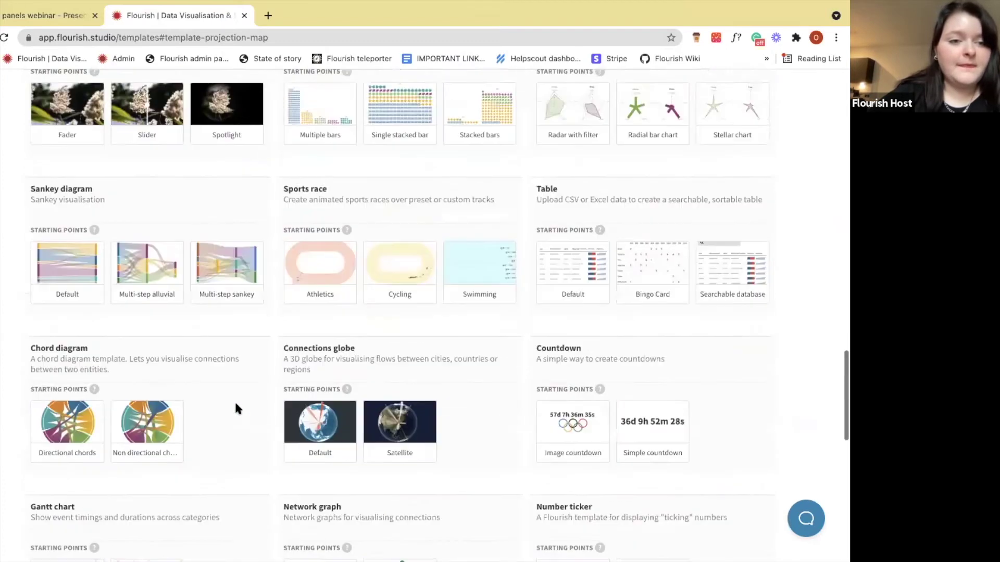
click(109, 346)
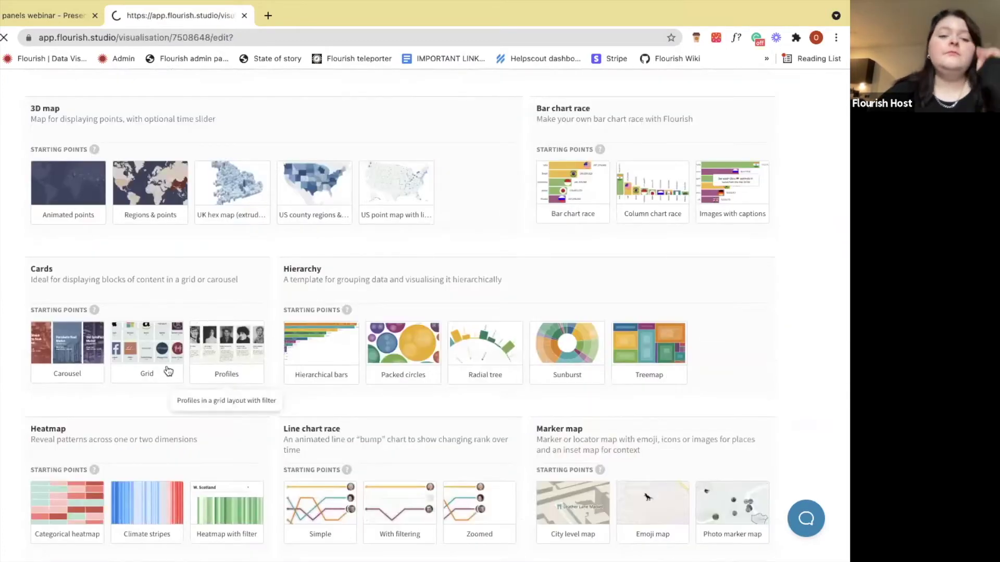
Set the carousel's popups and panels mode to Panel.
scroll(647, 358, down, 2)
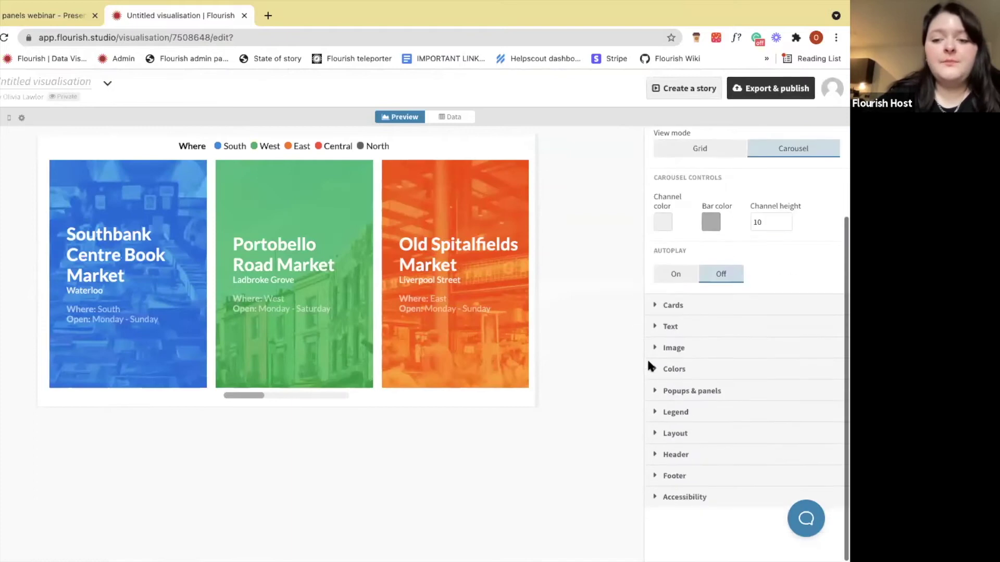
click(679, 390)
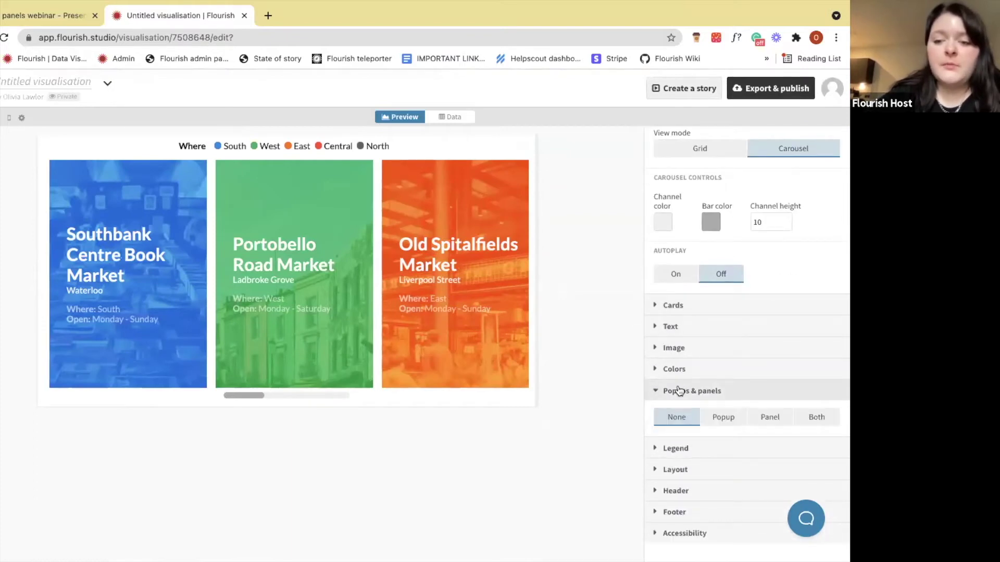
scroll(680, 388, down, 1)
click(765, 396)
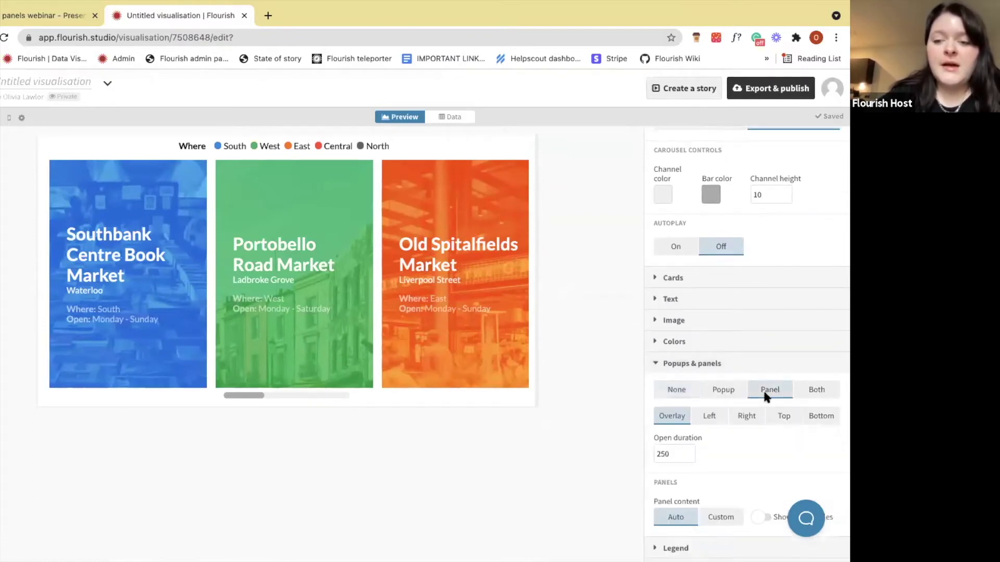
Open the Portobello Road Market card in the preview, read through its overlay panel and close it.
click(290, 218)
scroll(302, 271, down, 3)
scroll(305, 278, down, 2)
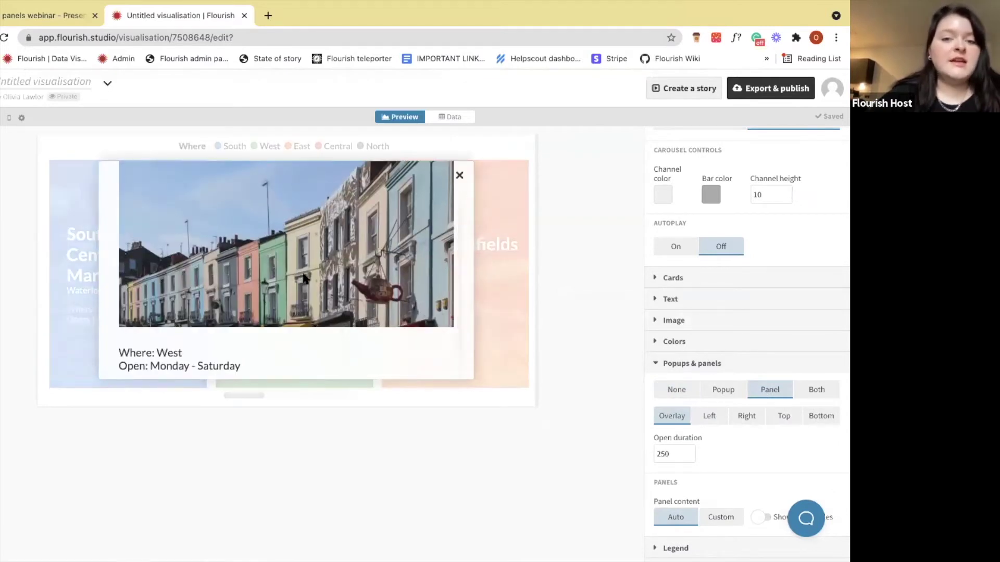
scroll(304, 277, down, 1)
scroll(312, 260, up, 8)
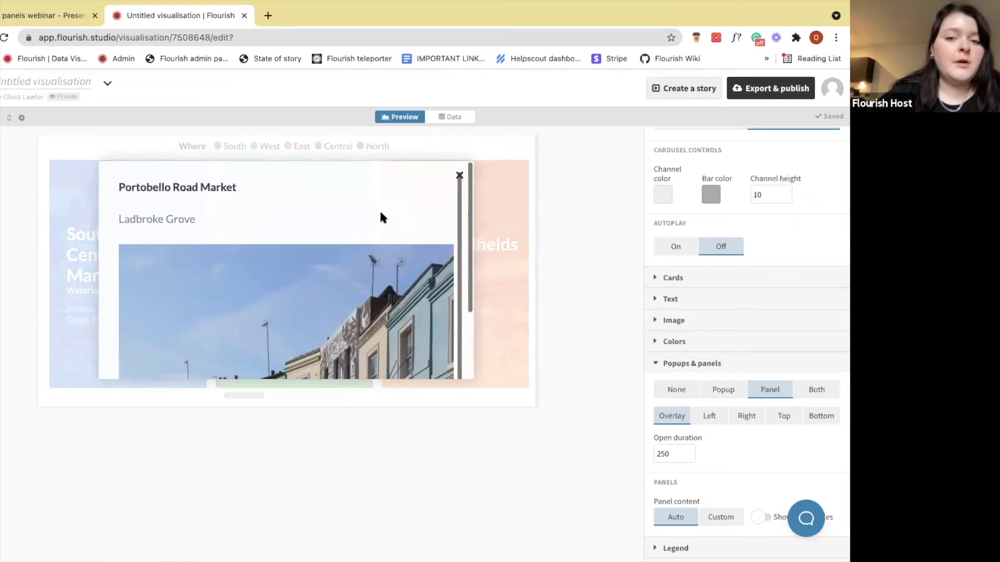
click(458, 179)
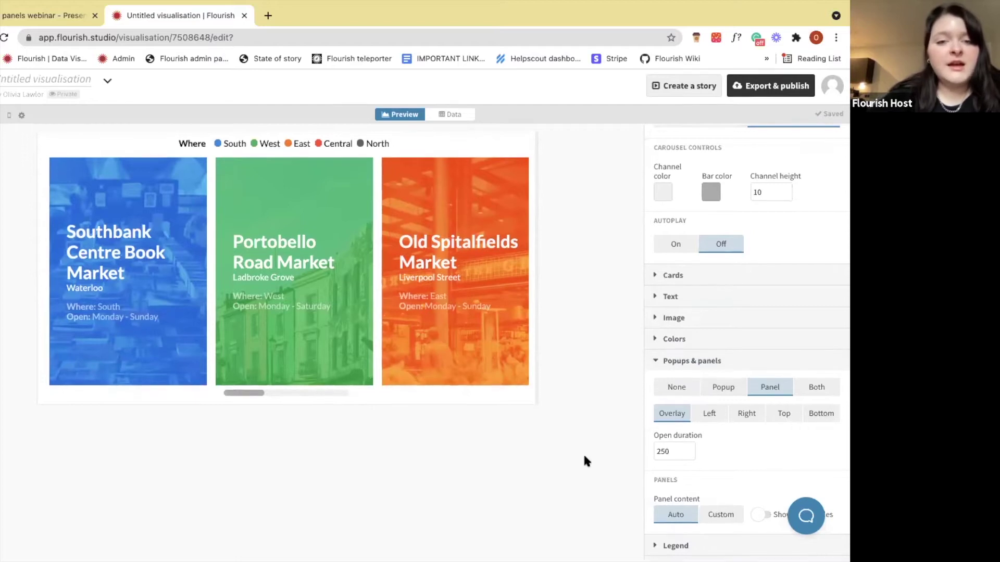
Enable both popups and panels and test them on the Portobello Road Market card.
scroll(728, 457, down, 1)
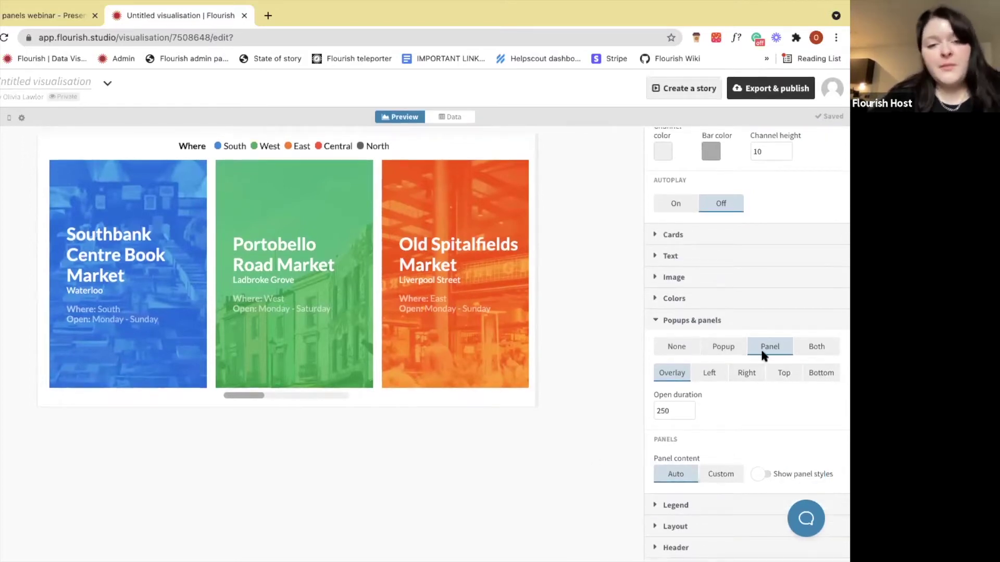
click(810, 350)
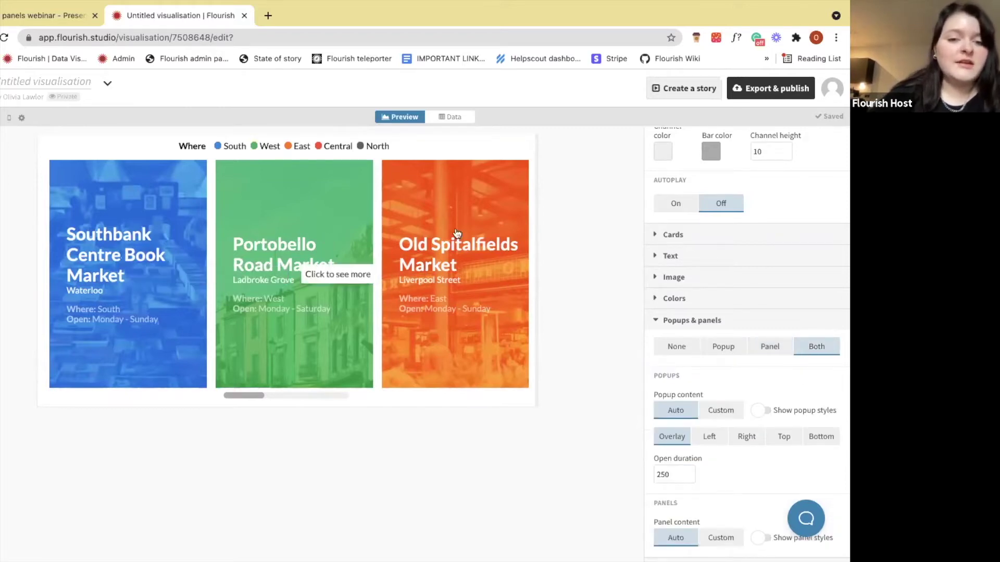
click(285, 245)
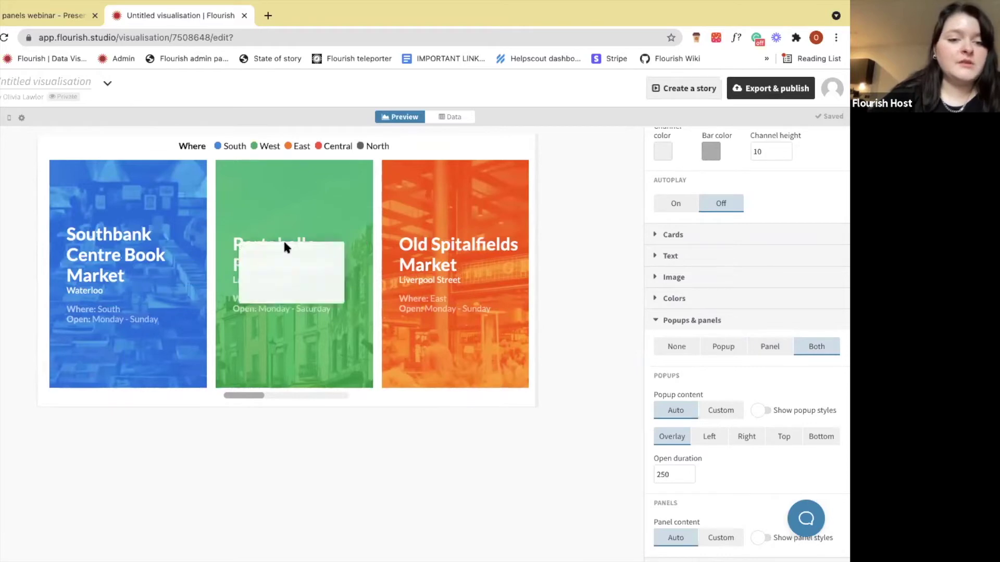
scroll(284, 245, down, 3)
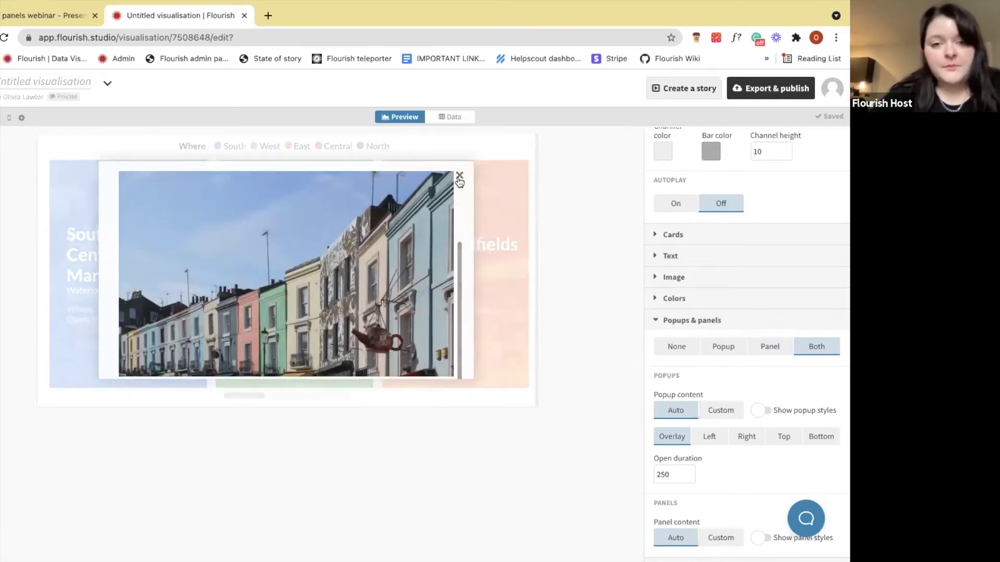
click(459, 177)
Try the Popup mode on the cards and return the setting to Panel.
click(721, 347)
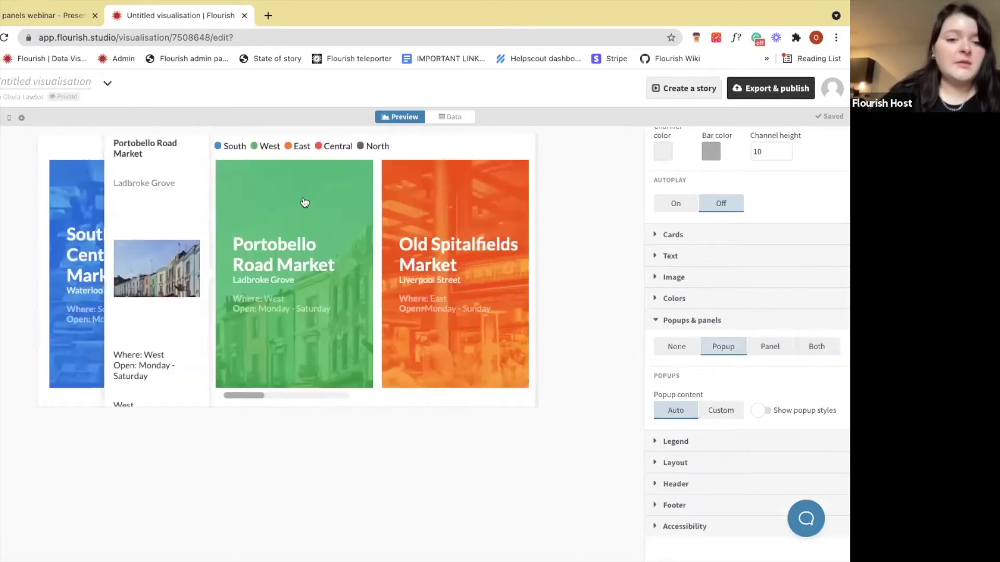
mouse_move(102, 217)
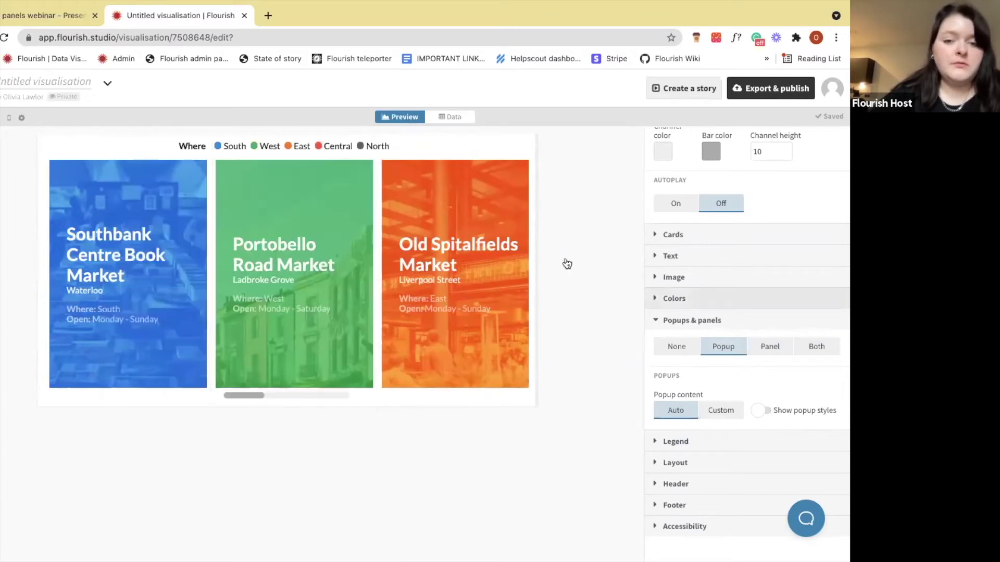
click(759, 348)
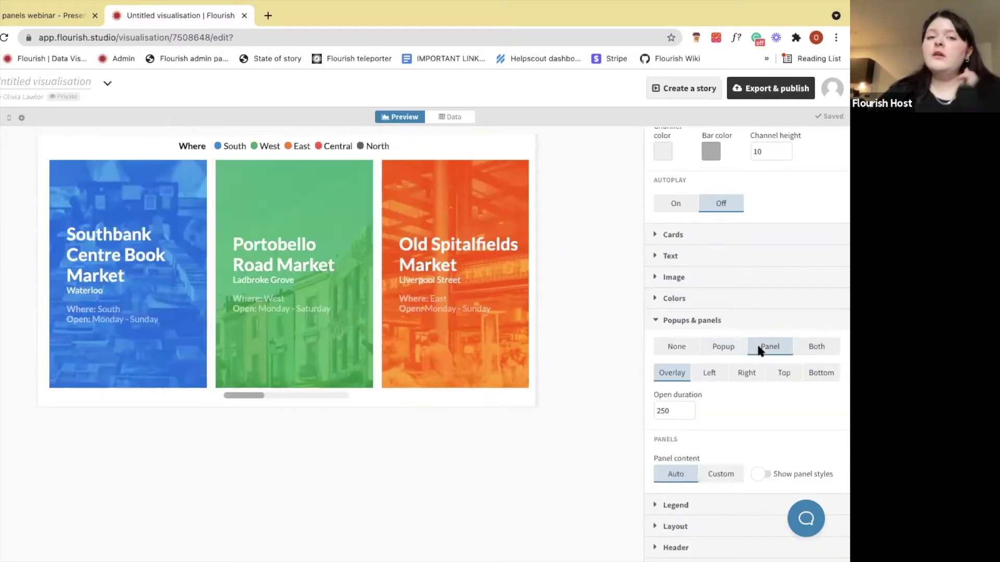
Show the panel style settings and switch the preview to a wider size.
scroll(760, 349, down, 3)
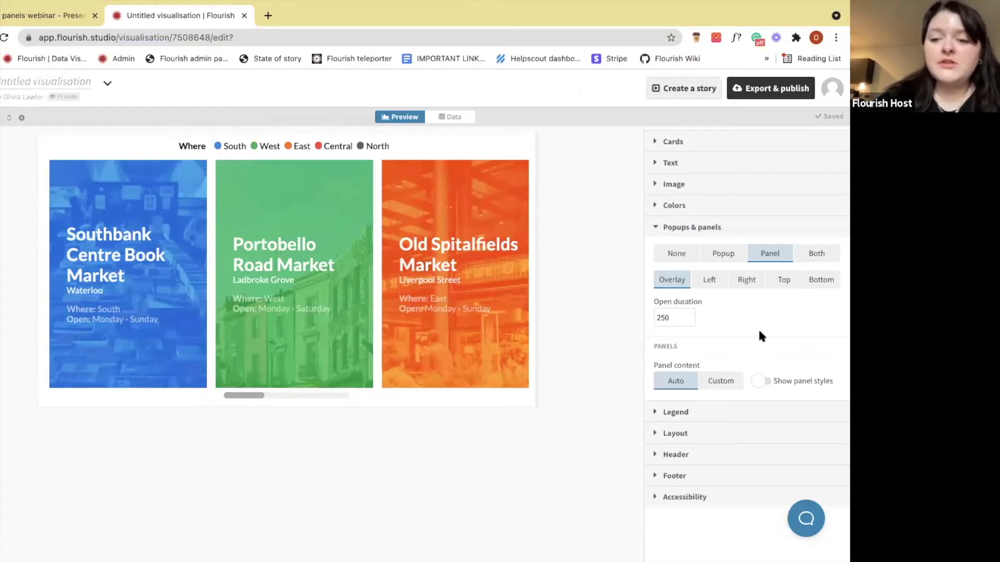
click(760, 381)
scroll(764, 385, down, 2)
scroll(763, 383, down, 3)
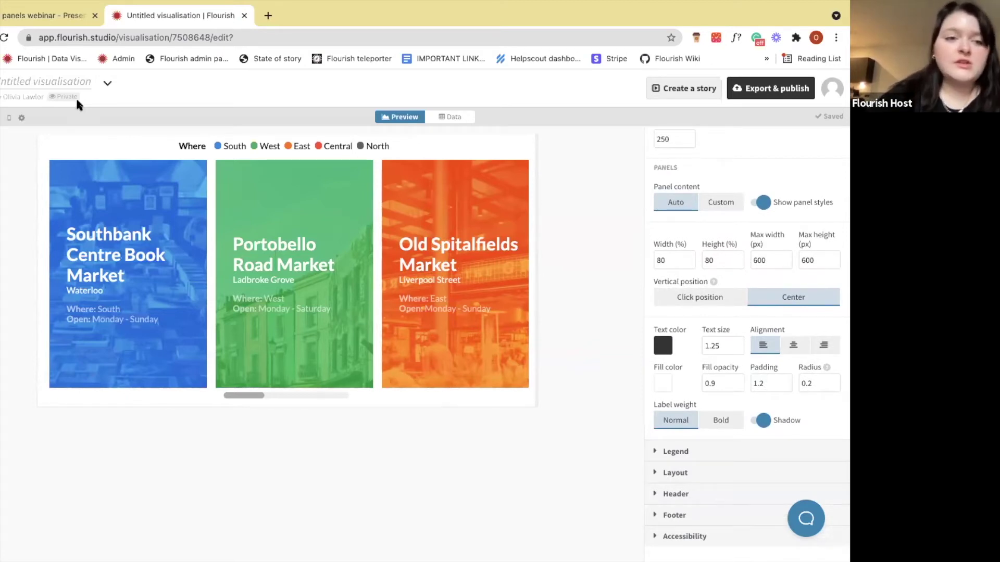
click(8, 119)
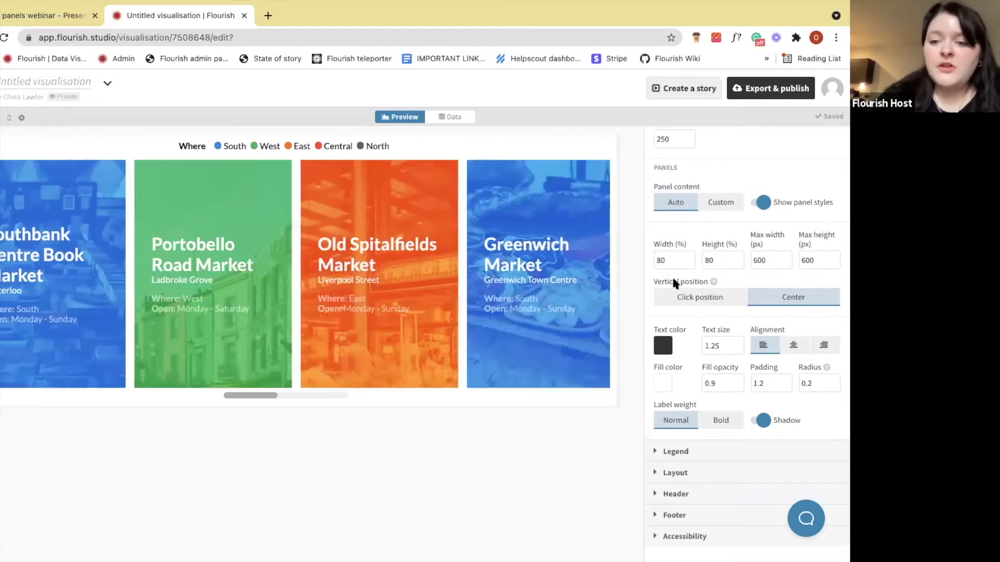
Set the overlay panel's width to 86% and check it on the Old Spitalfields Market card.
scroll(677, 271, up, 4)
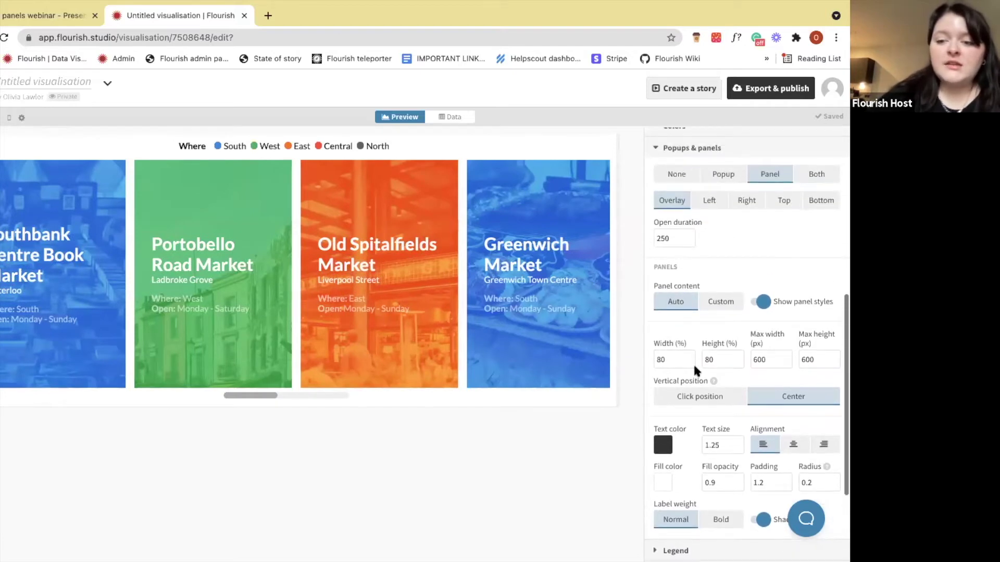
click(689, 357)
click(690, 357)
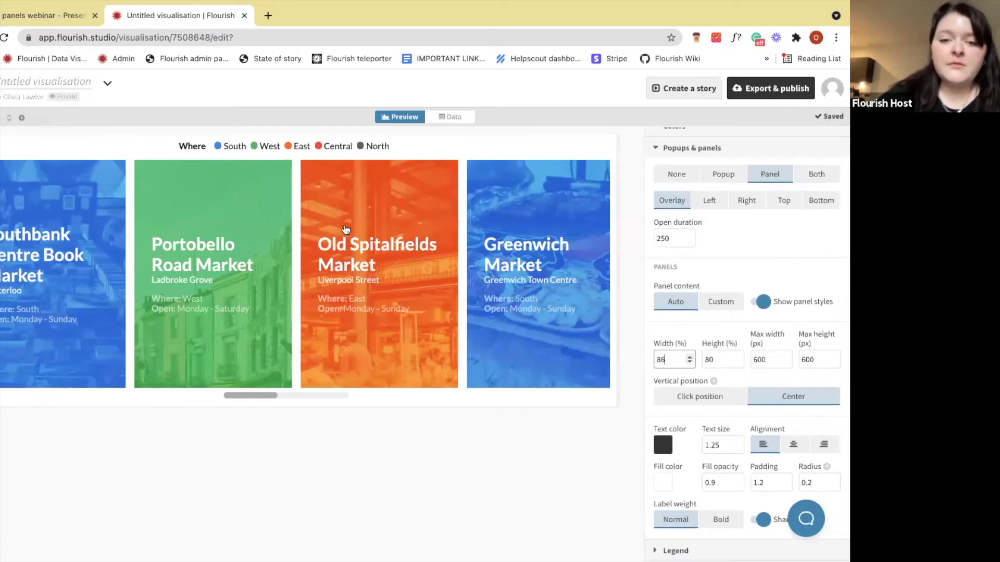
click(344, 225)
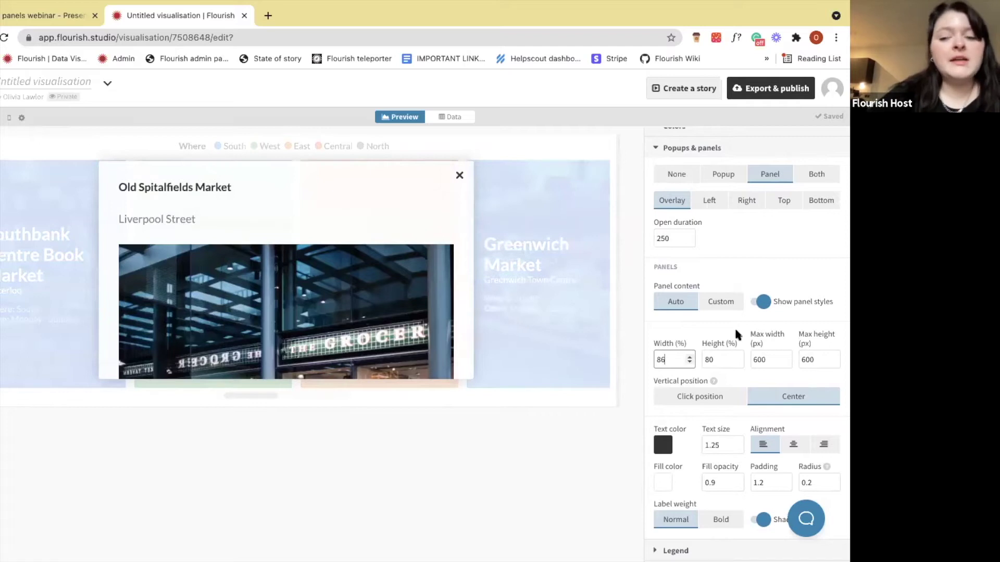
Compare the panel's Left position with Overlay, and look through the left panel's content for Old Spitalfields Market.
scroll(734, 331, up, 2)
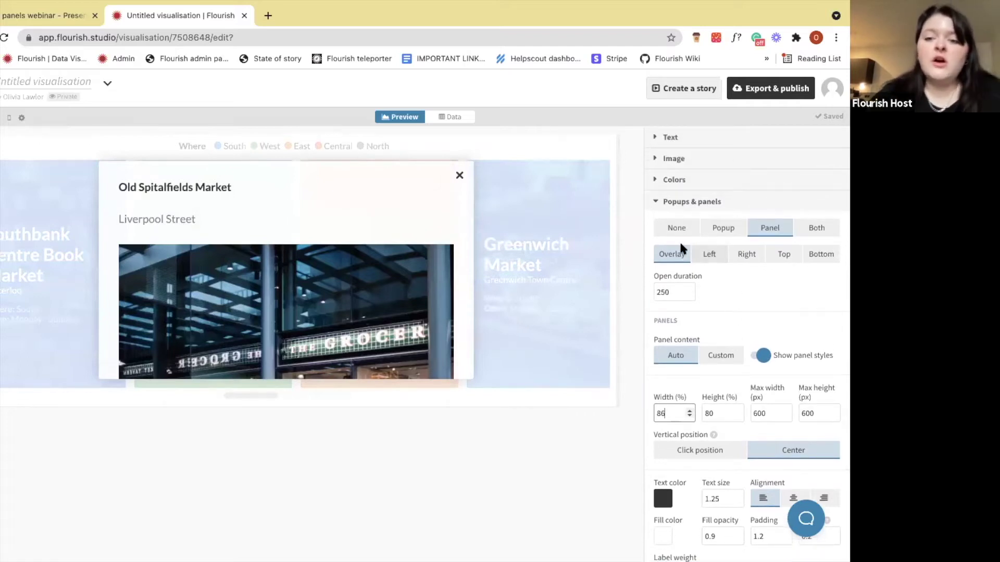
click(710, 263)
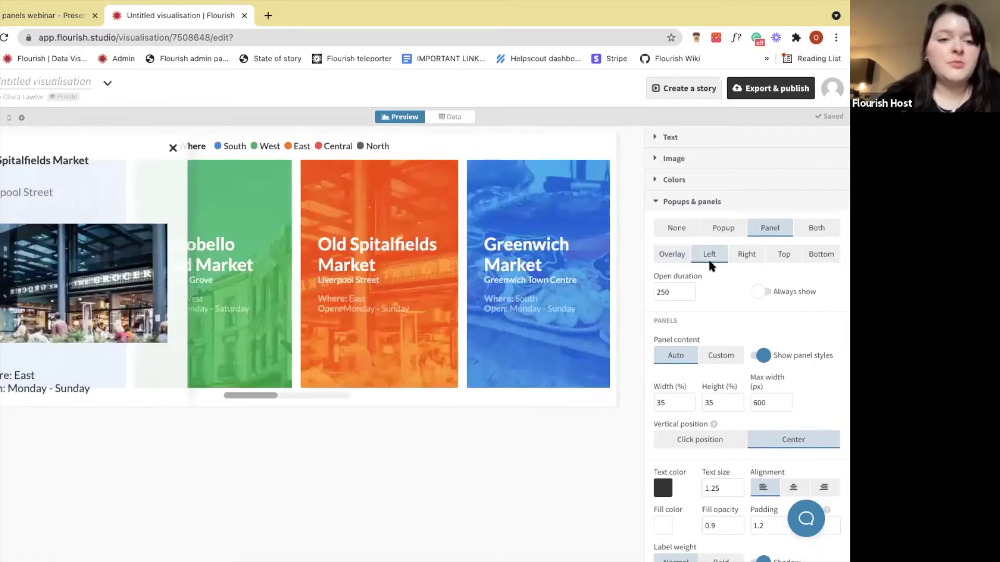
click(678, 253)
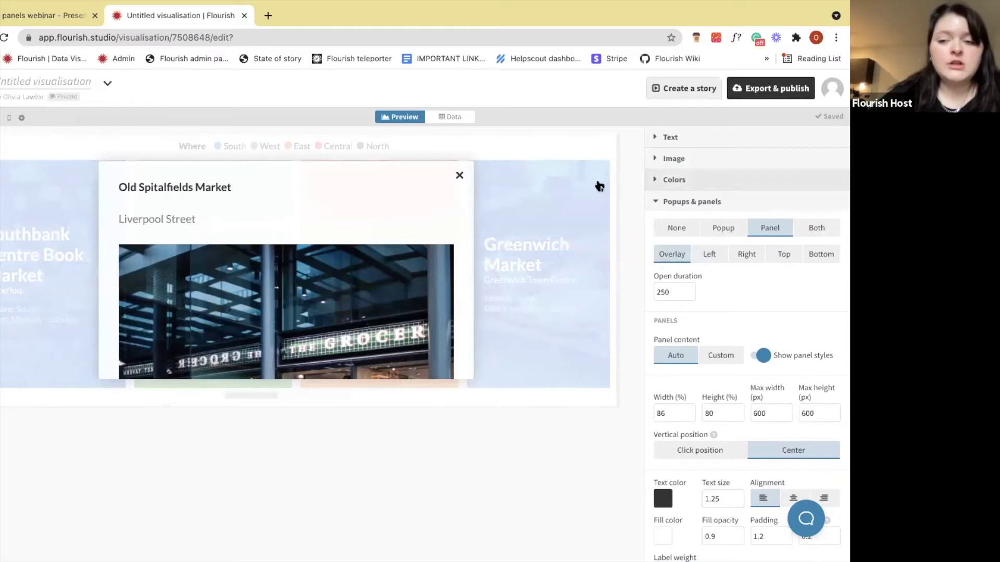
click(709, 255)
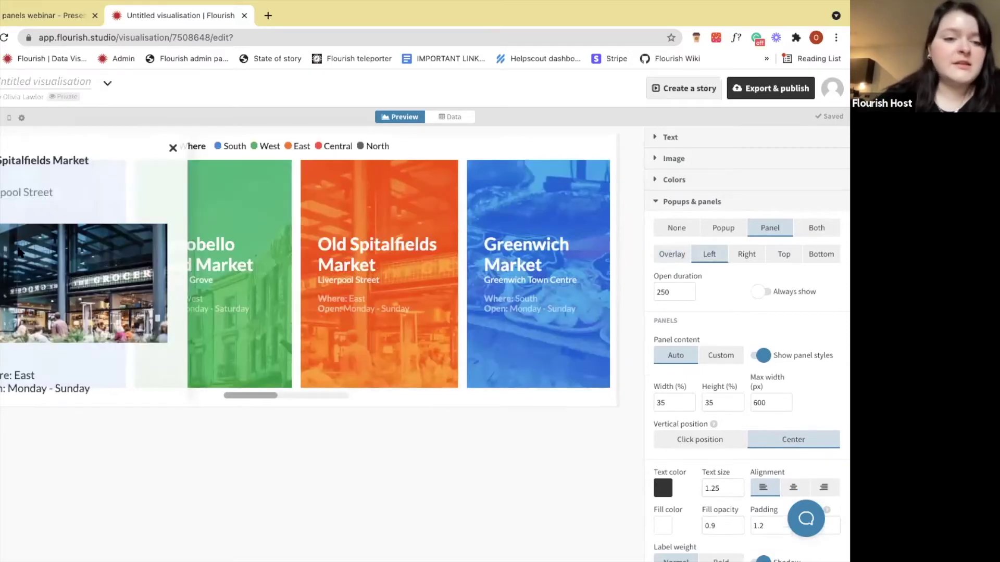
scroll(119, 220, down, 2)
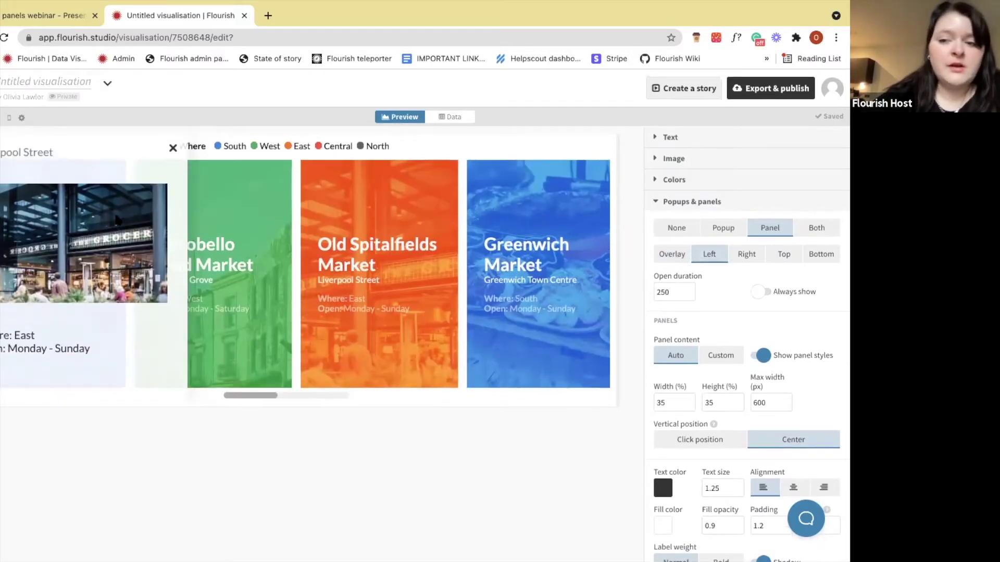
Try the panel's Right, Top and Bottom positions, and turn on Always show for it.
click(739, 252)
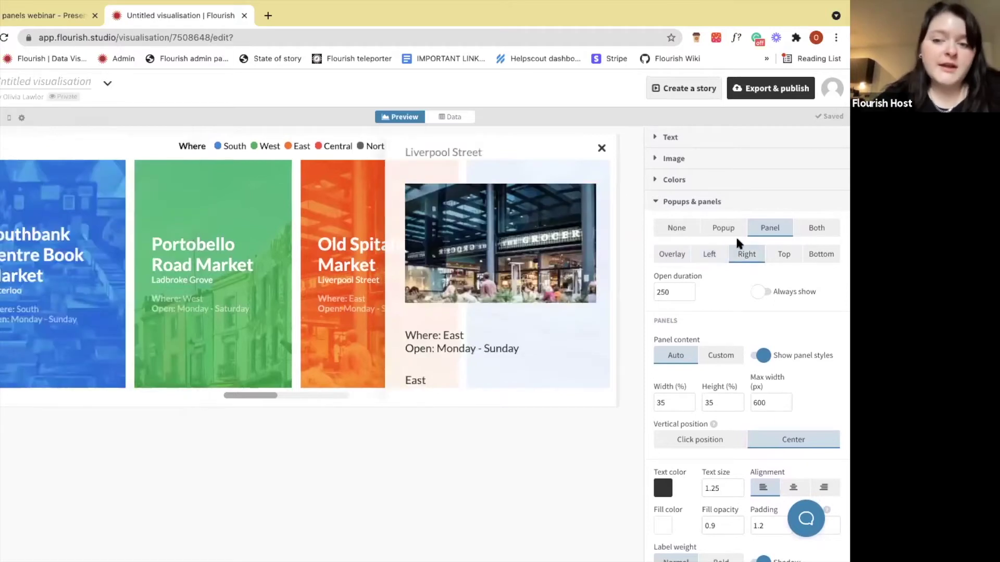
click(784, 255)
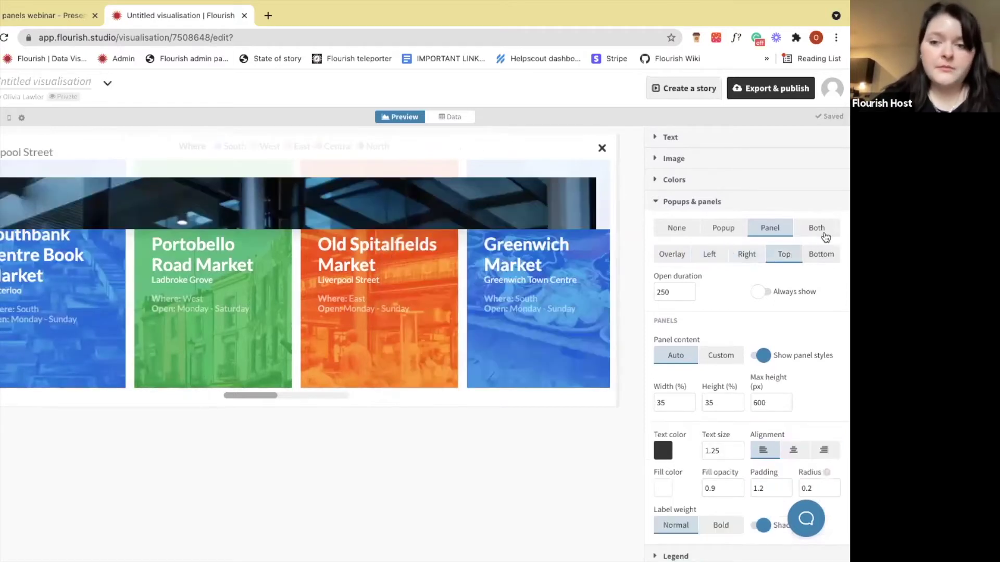
click(821, 255)
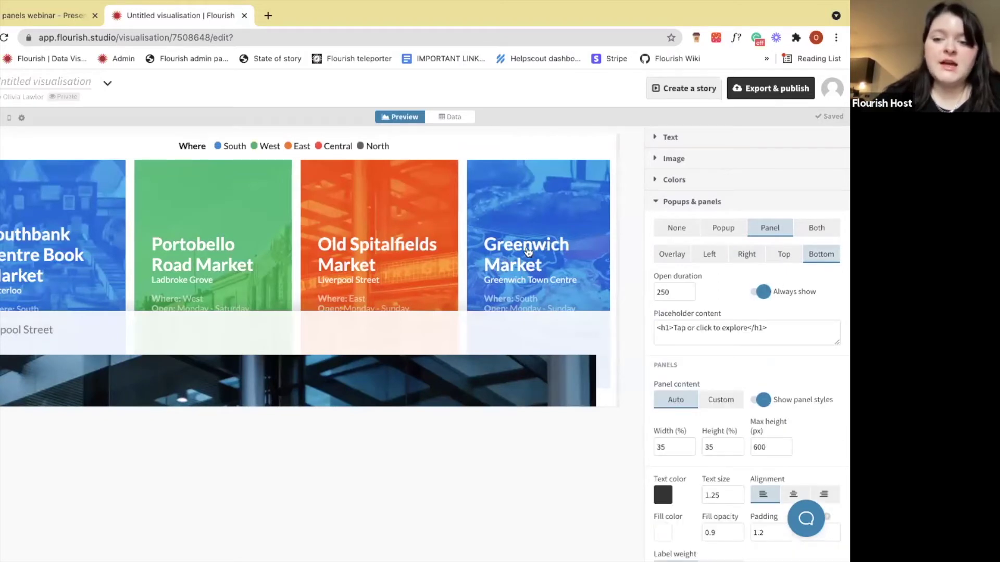
Position the always-shown panel on the left and open several market cards along the carousel to check its content.
click(709, 254)
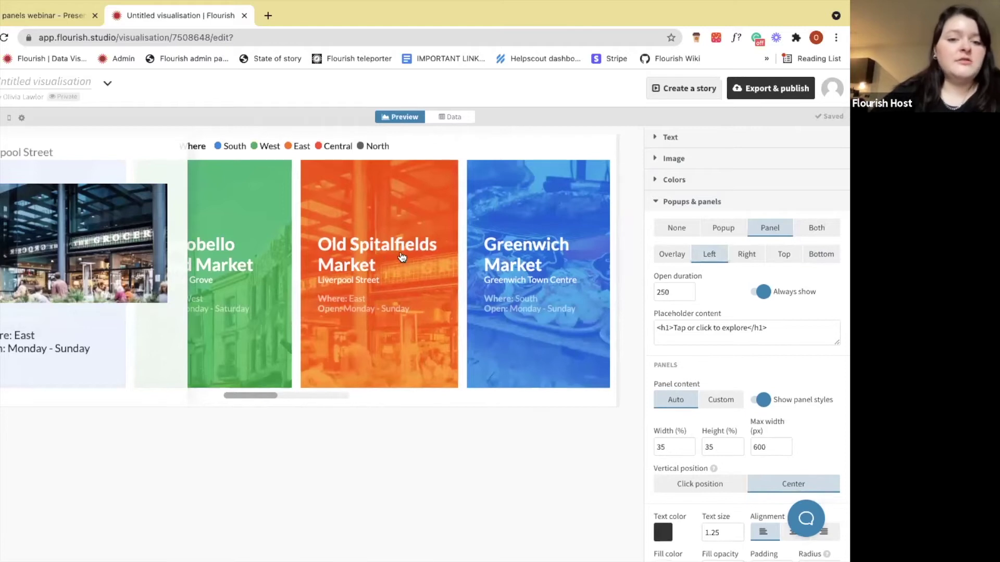
click(530, 248)
click(258, 234)
scroll(292, 236, right, 6)
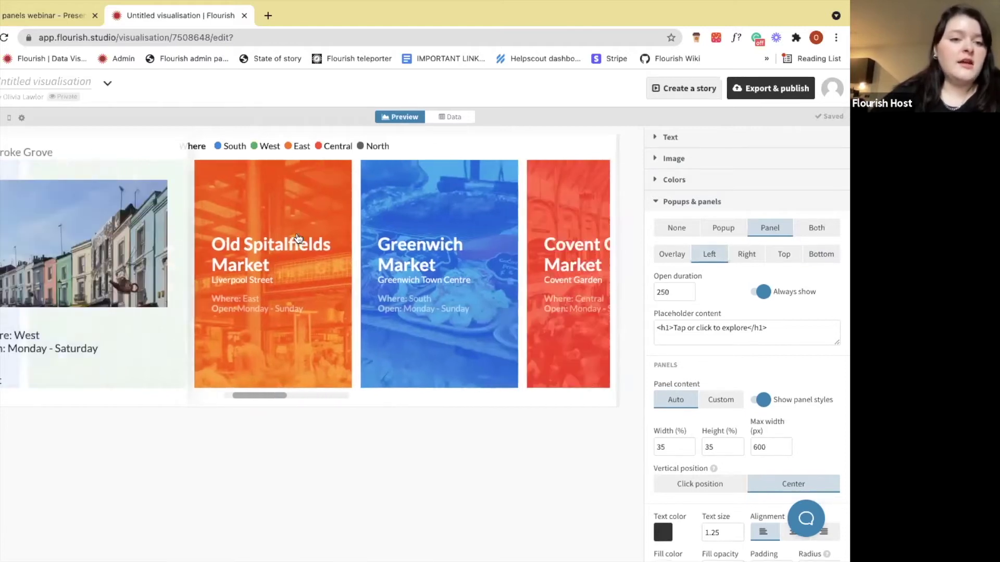
click(386, 244)
click(535, 239)
scroll(535, 239, right, 7)
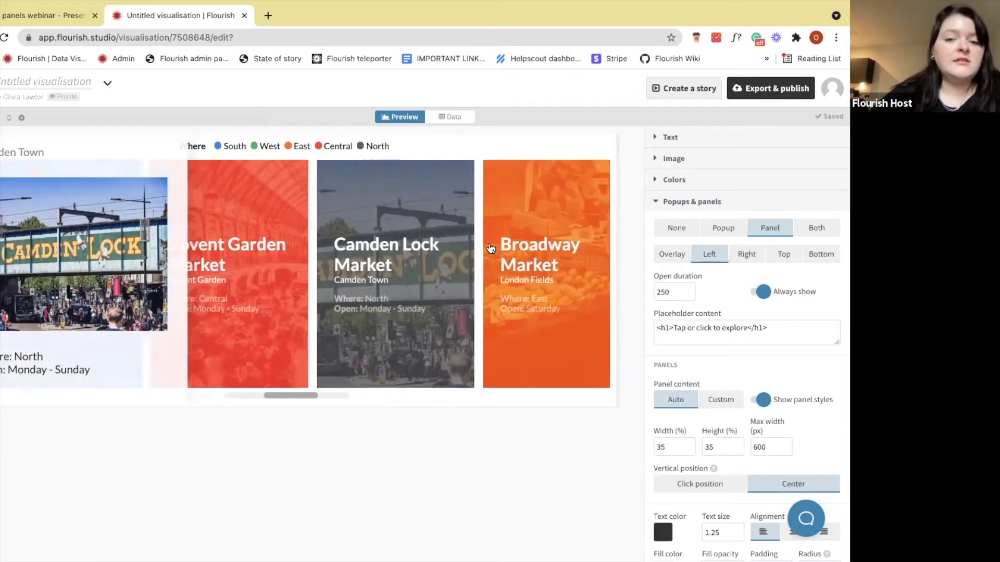
click(535, 240)
click(354, 246)
scroll(416, 236, right, 3)
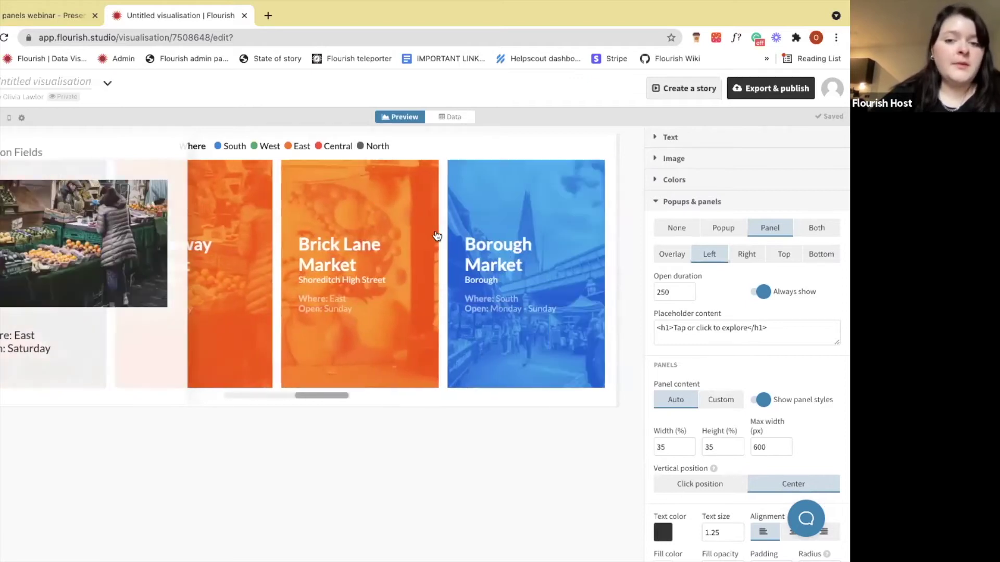
click(479, 246)
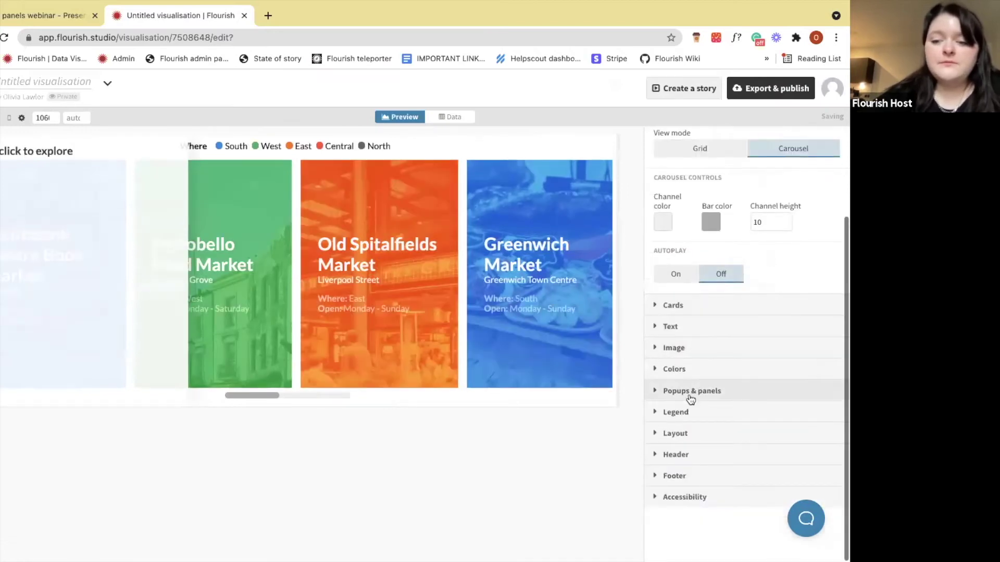
Set the panel's open duration to 1500 and test market cards with Always show off and back on.
click(690, 390)
scroll(692, 380, down, 3)
scroll(693, 370, down, 1)
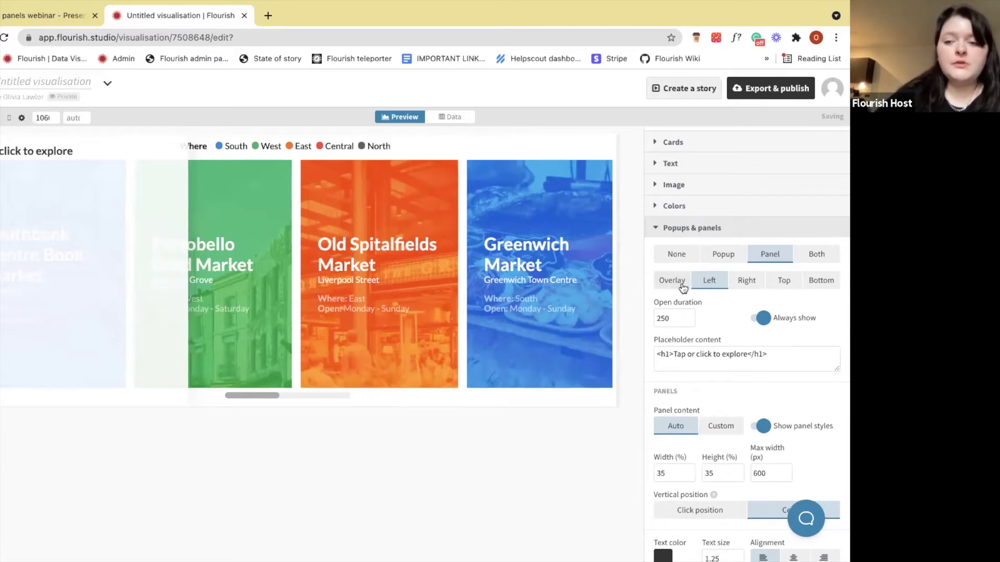
double_click(689, 313)
text(10)
text(00)
click(540, 255)
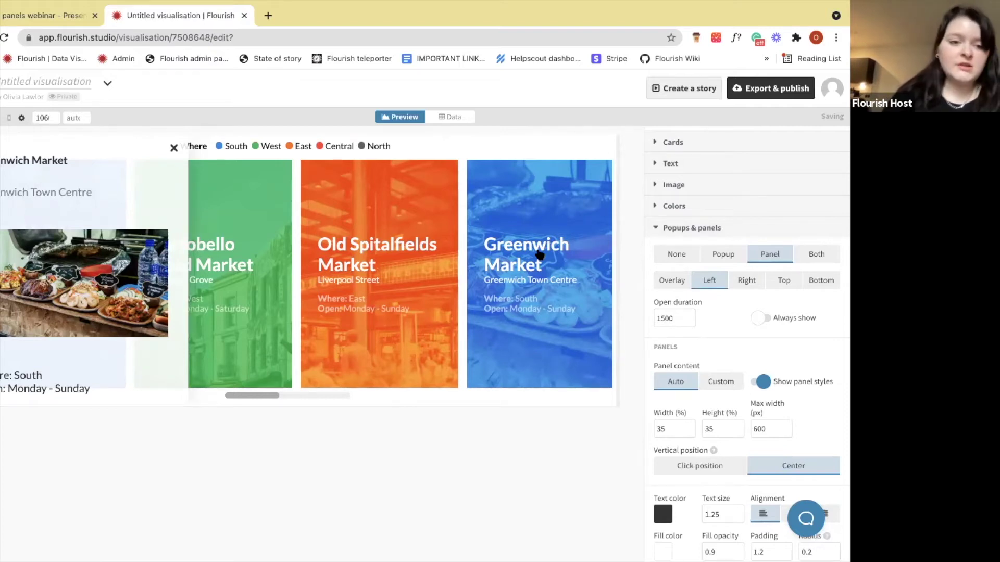
click(760, 318)
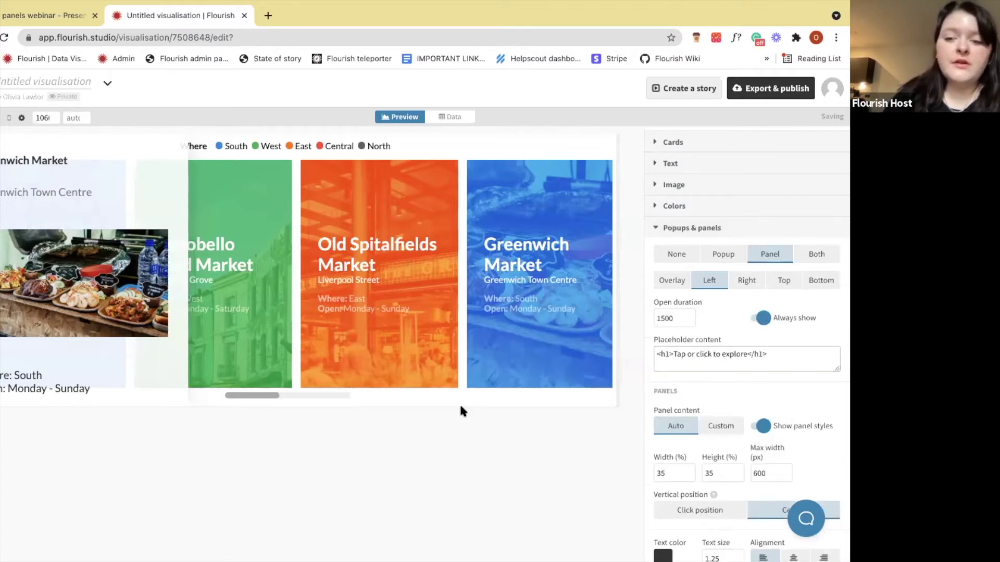
click(320, 264)
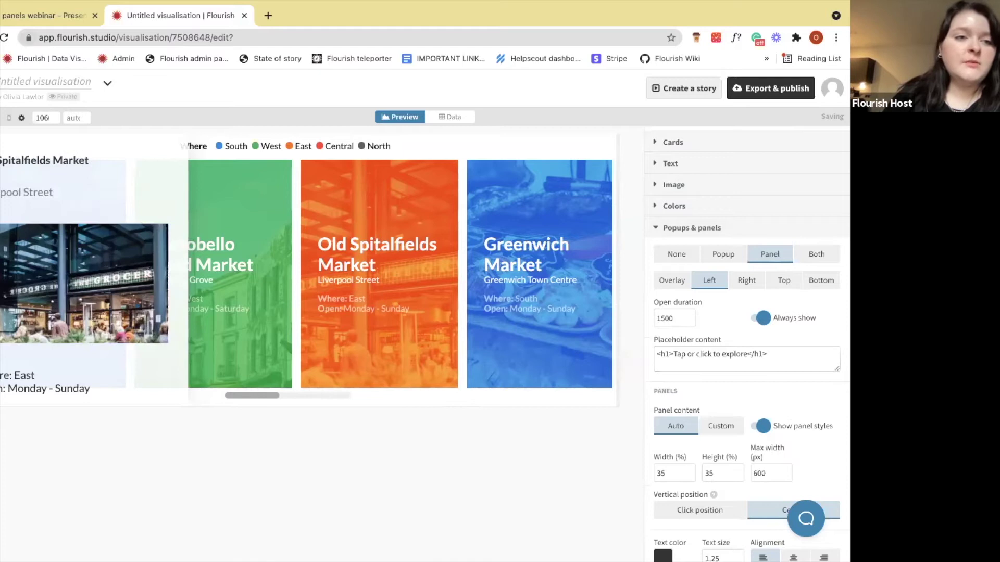
Reload the visualisation editor and go back to the placeholder content in the Popups & panels settings.
key(super+r)
click(436, 258)
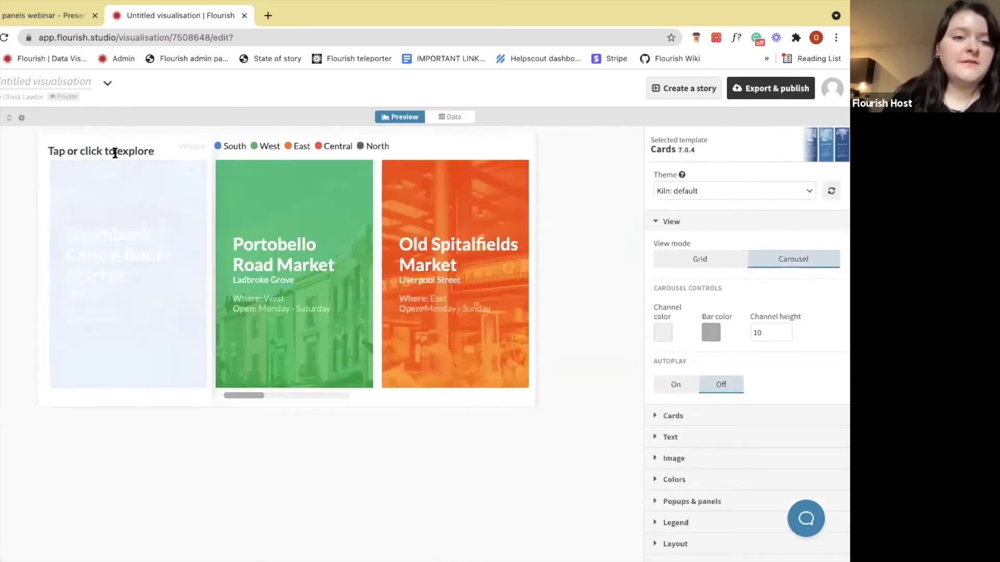
scroll(729, 365, down, 2)
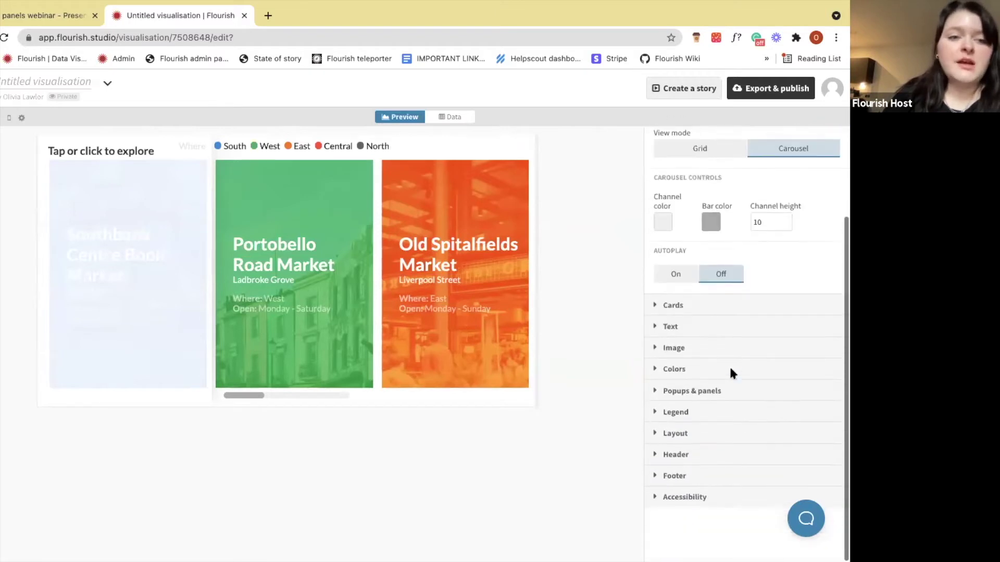
click(701, 399)
scroll(706, 427, down, 1)
click(718, 452)
drag(750, 451, 648, 453)
click(554, 440)
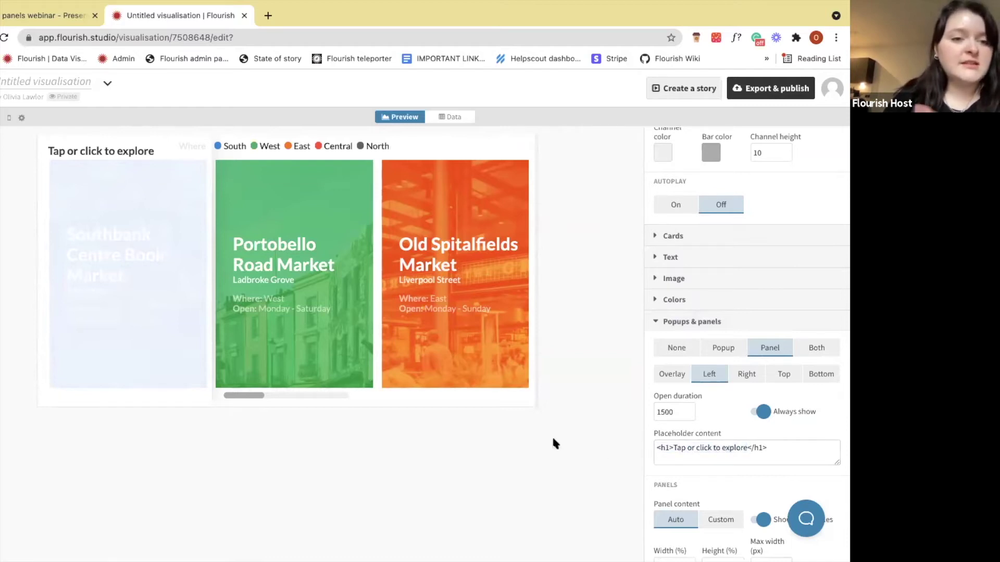
Widen the always-shown left panel to 53%.
scroll(718, 372, down, 5)
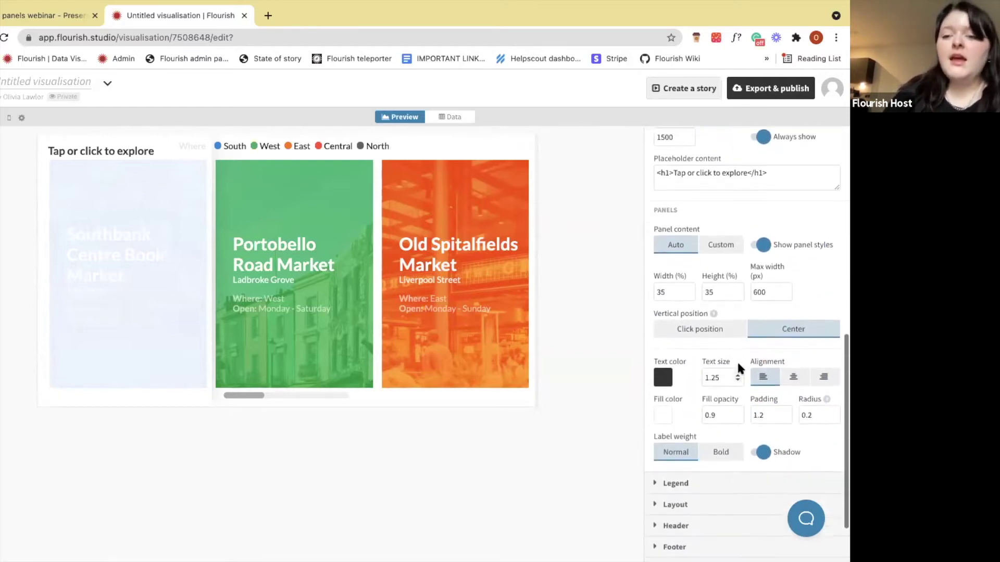
scroll(739, 367, down, 1)
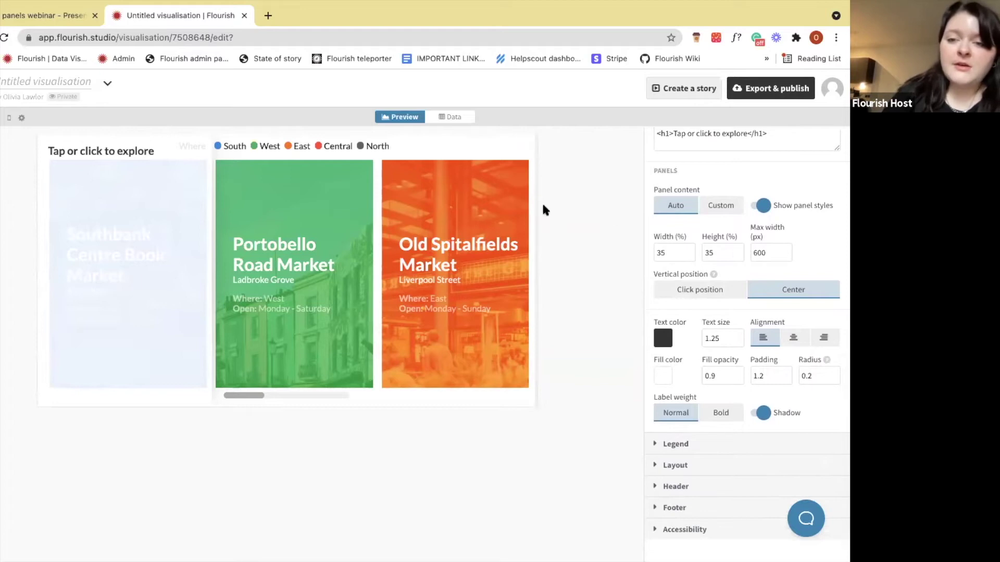
click(689, 250)
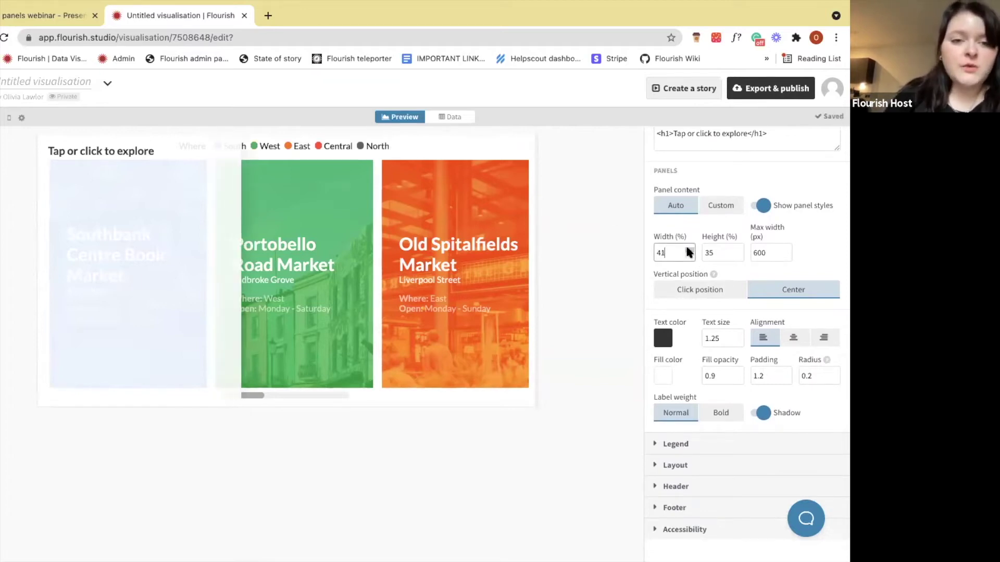
click(689, 251)
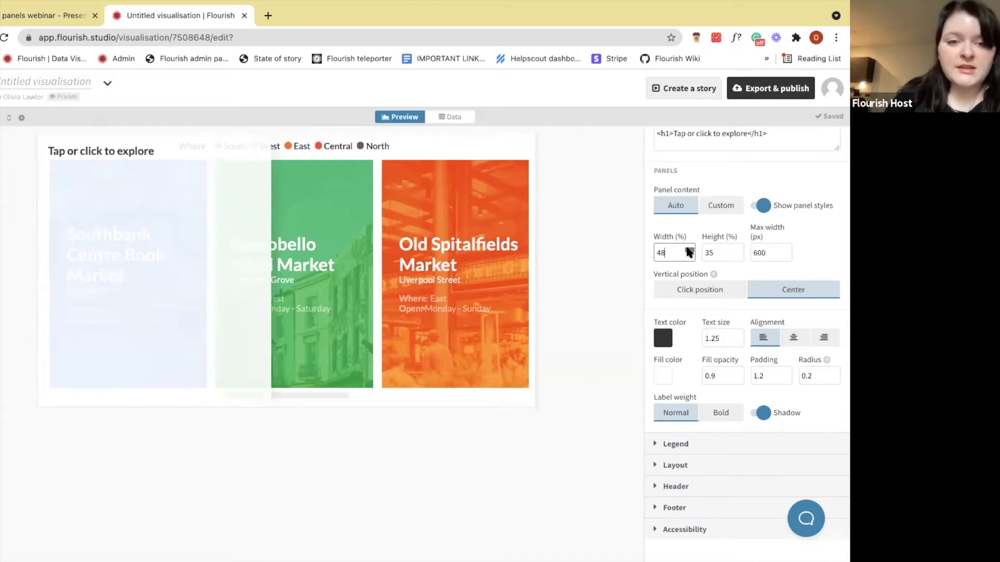
click(689, 251)
Position the panel at the top of the cards, set its height to 44% and look at the max height setting.
scroll(682, 252, up, 4)
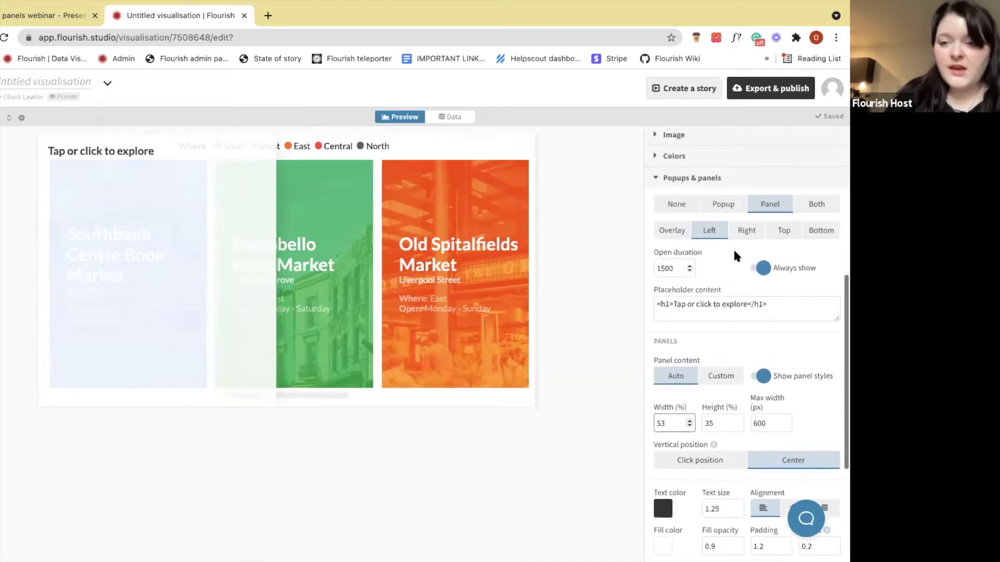
click(787, 228)
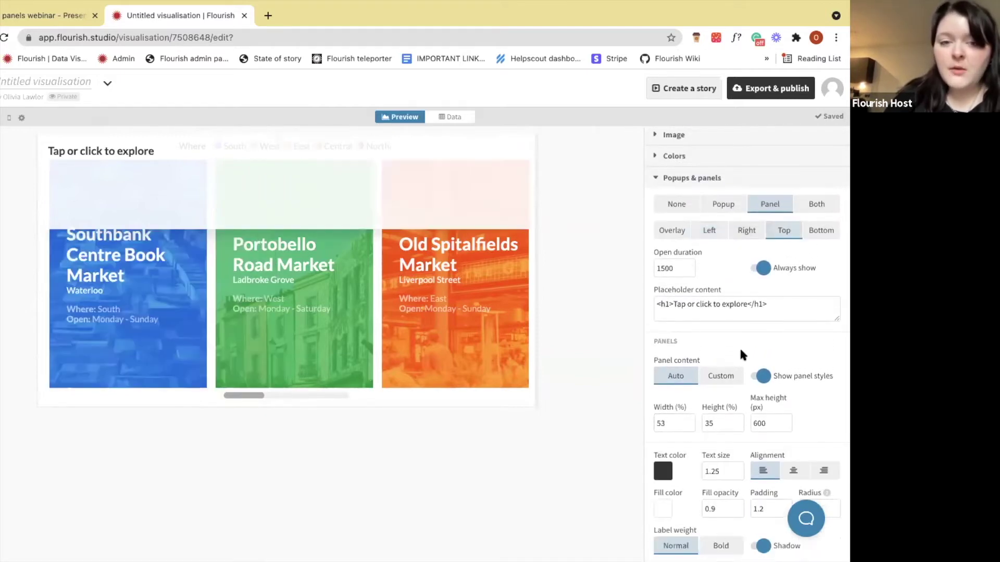
click(736, 420)
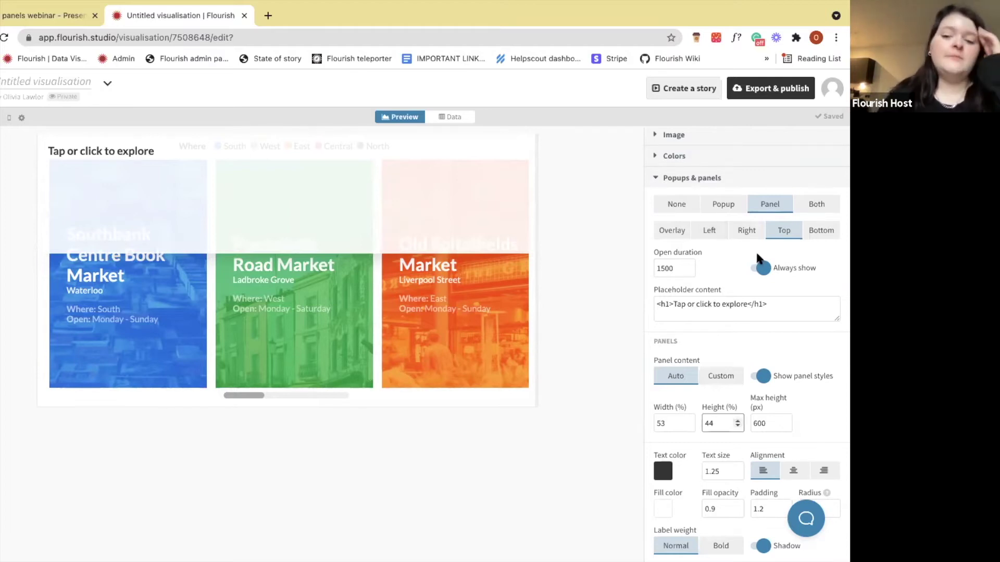
scroll(773, 260, down, 2)
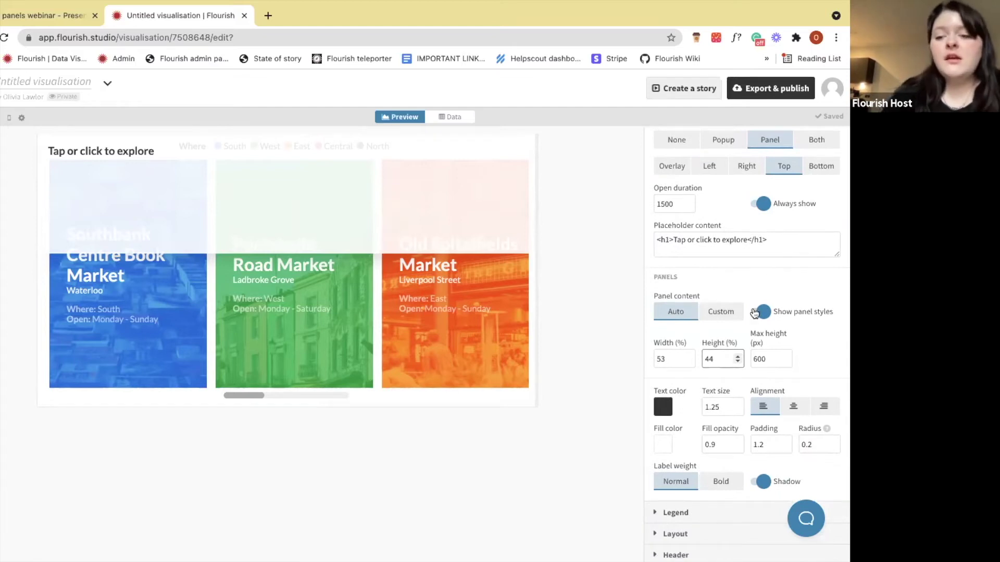
scroll(773, 255, down, 1)
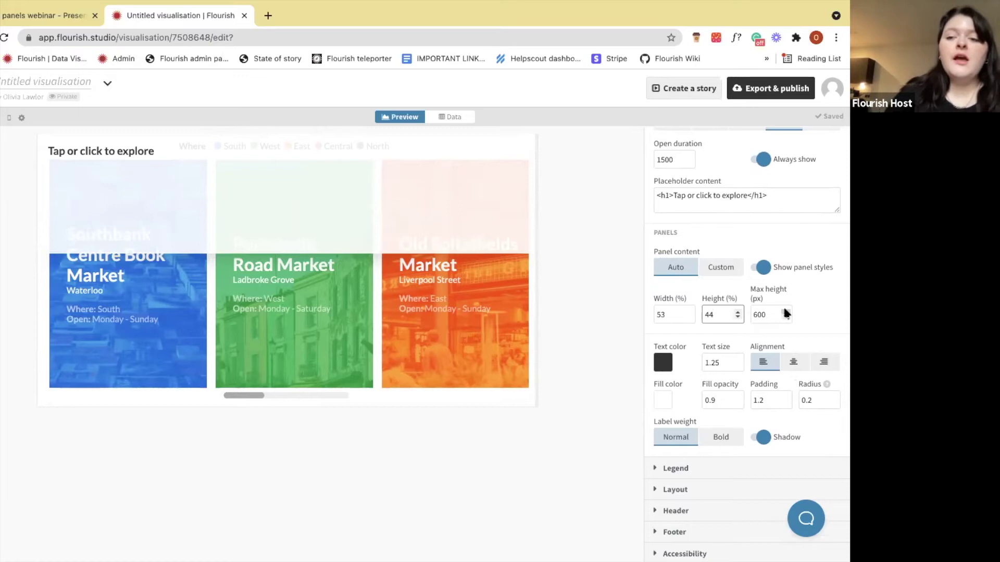
click(771, 319)
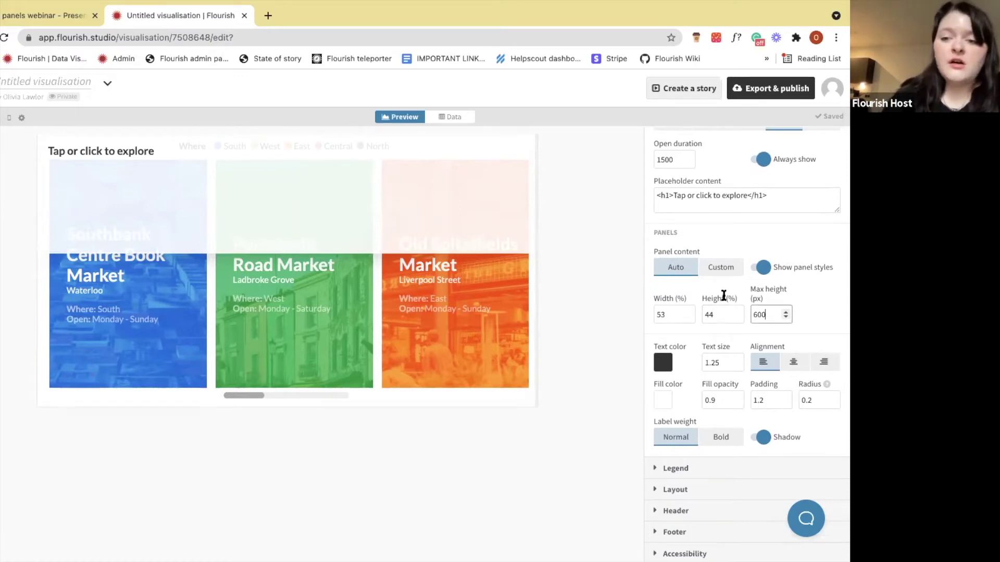
Change the panel's text color to light gray.
scroll(735, 406, down, 1)
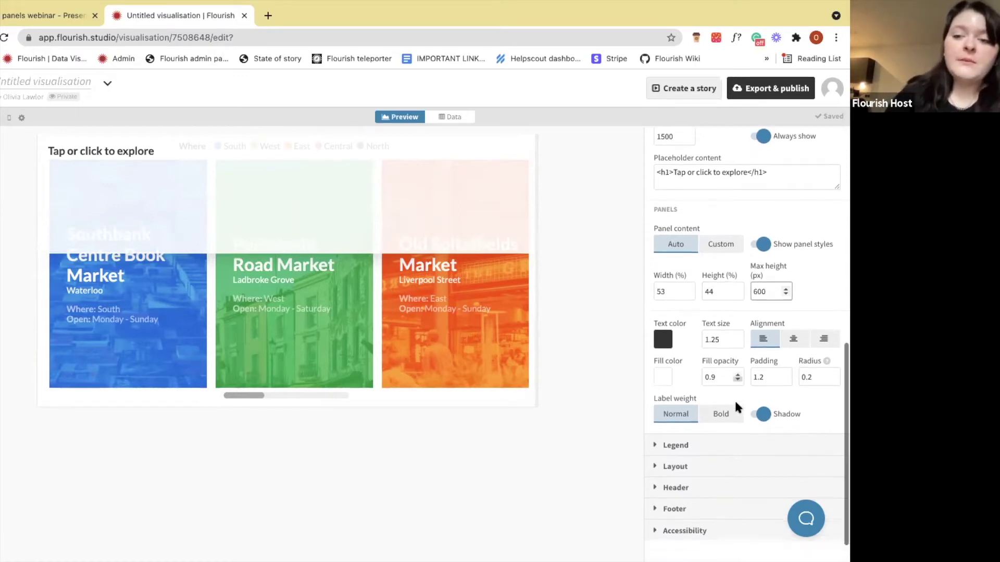
click(670, 339)
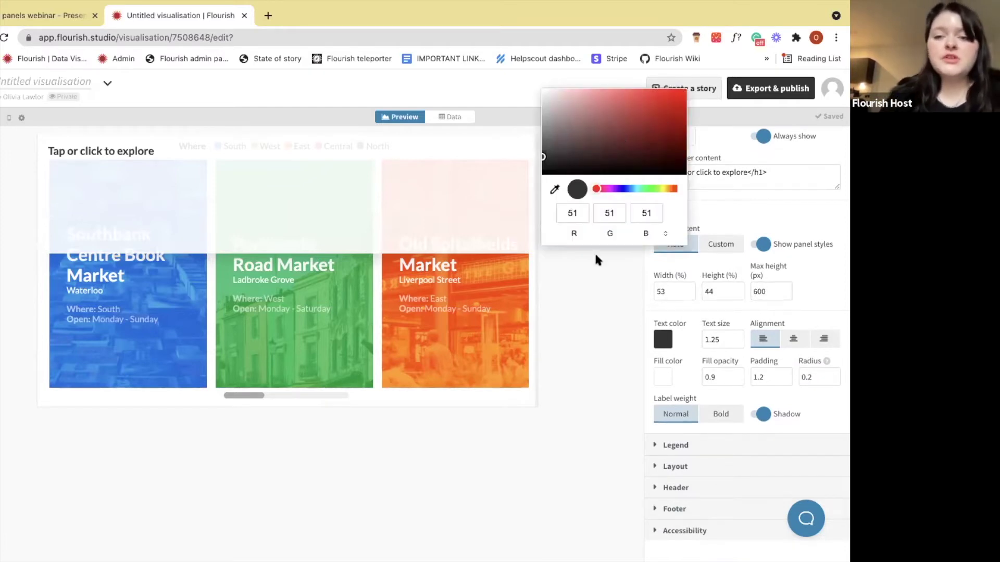
click(596, 270)
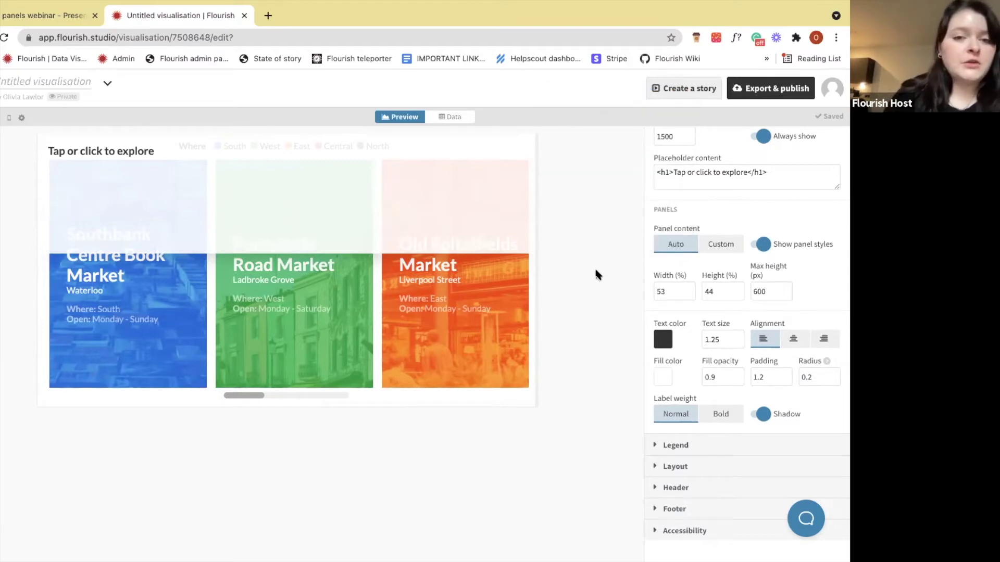
drag(542, 94, 540, 104)
click(553, 290)
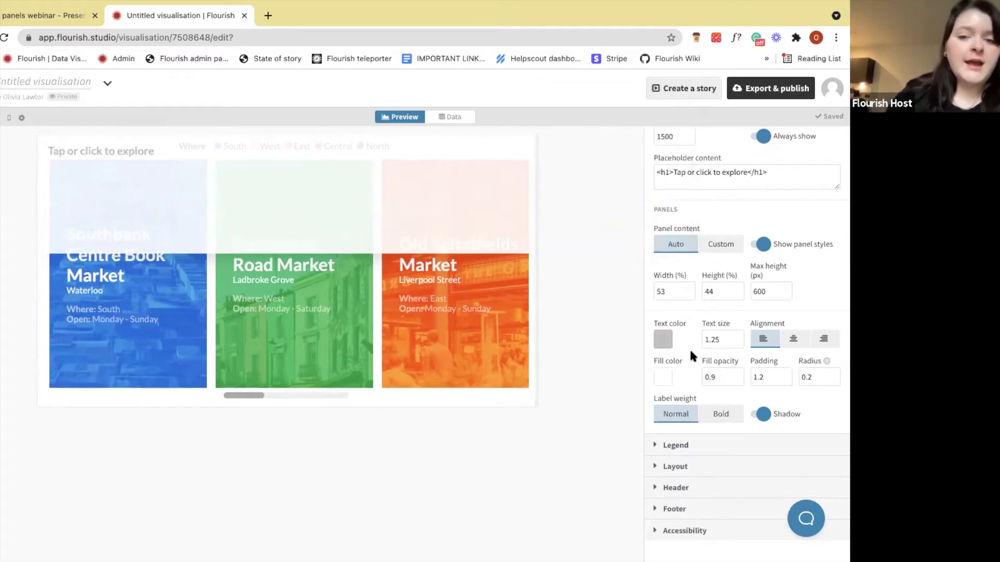
Change the panel's fill color to a light red with RGB 255, 122, 122.
click(663, 376)
drag(625, 161, 616, 118)
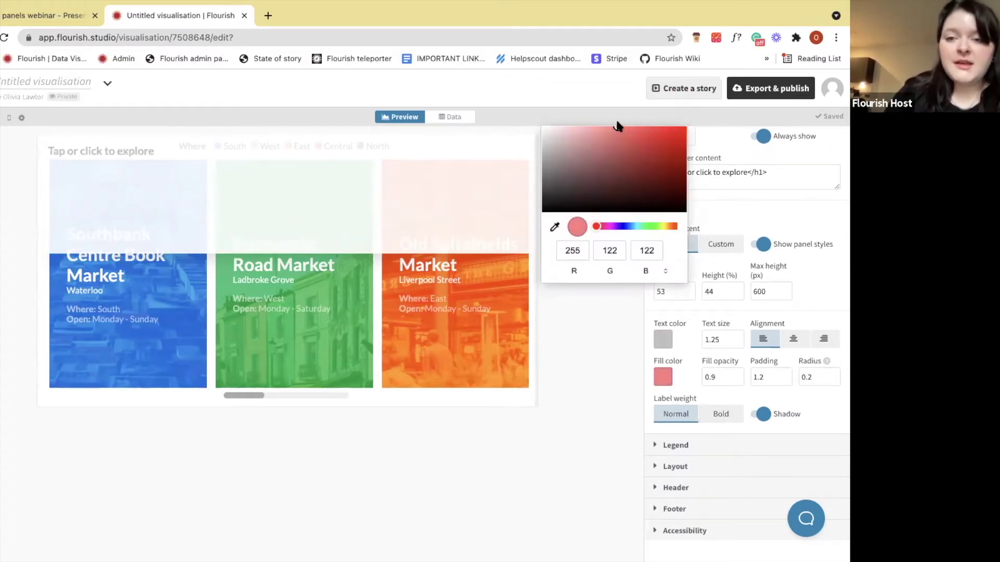
click(591, 370)
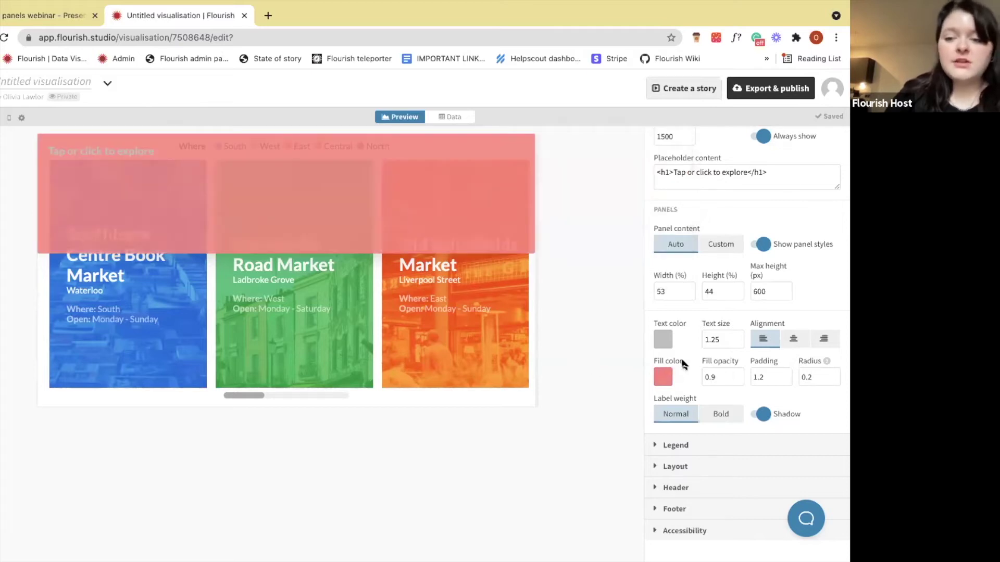
Increase the panel's text size to 2.2 and center its text.
double_click(737, 337)
text(1.7)
click(737, 336)
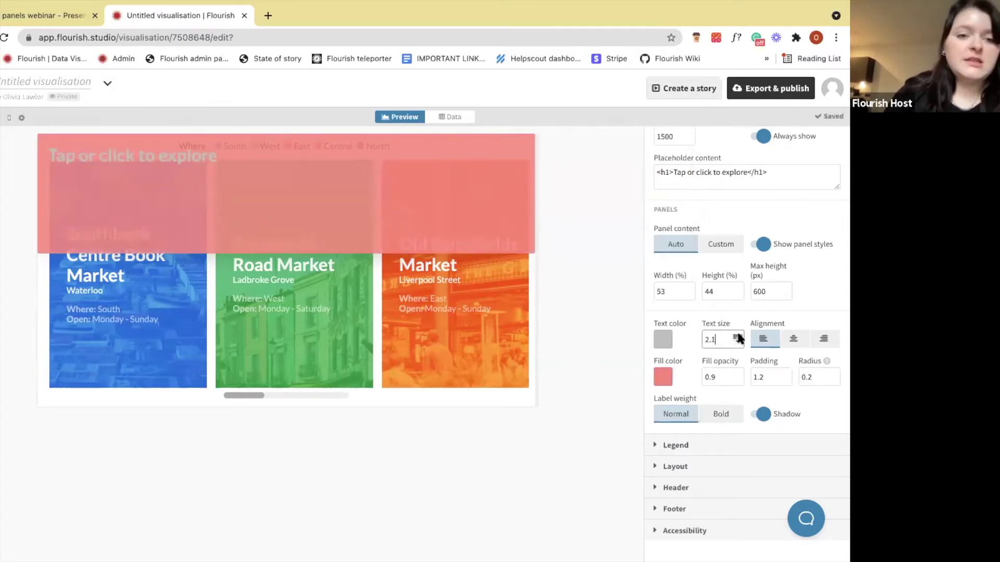
click(793, 339)
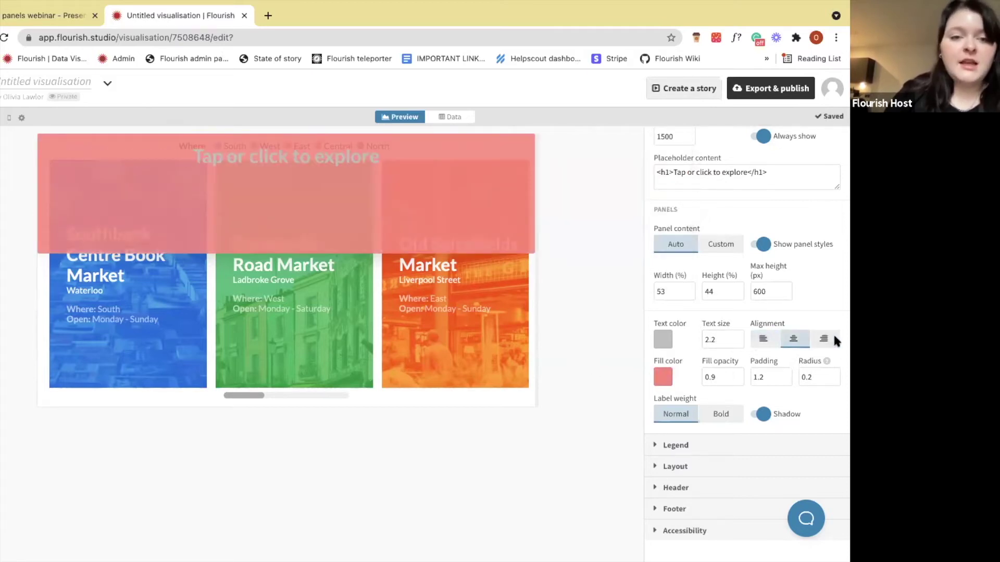
Try a panel fill opacity of 1 on the Old Spitalfields Market card, and reduce the opacity to 0.5.
click(738, 375)
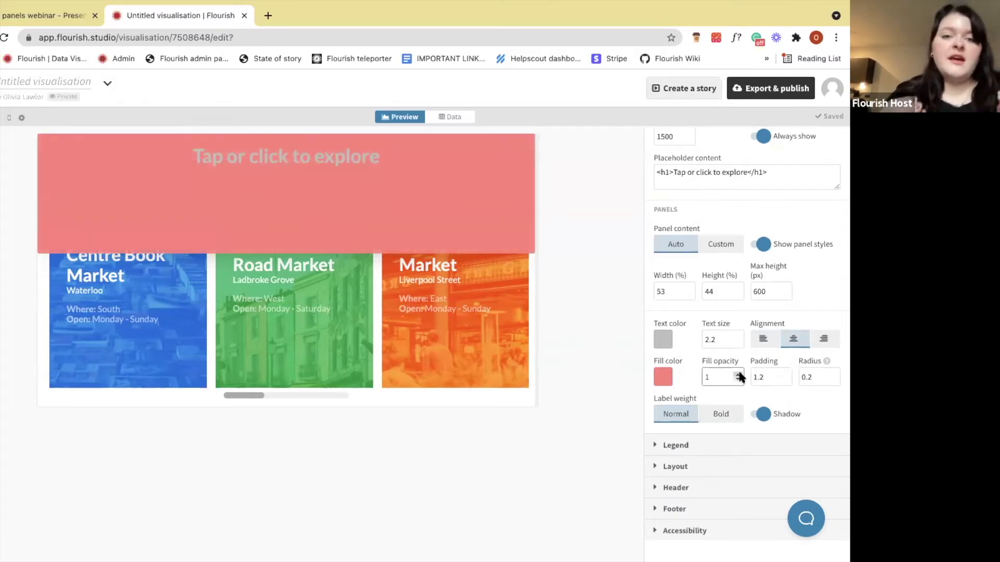
click(493, 275)
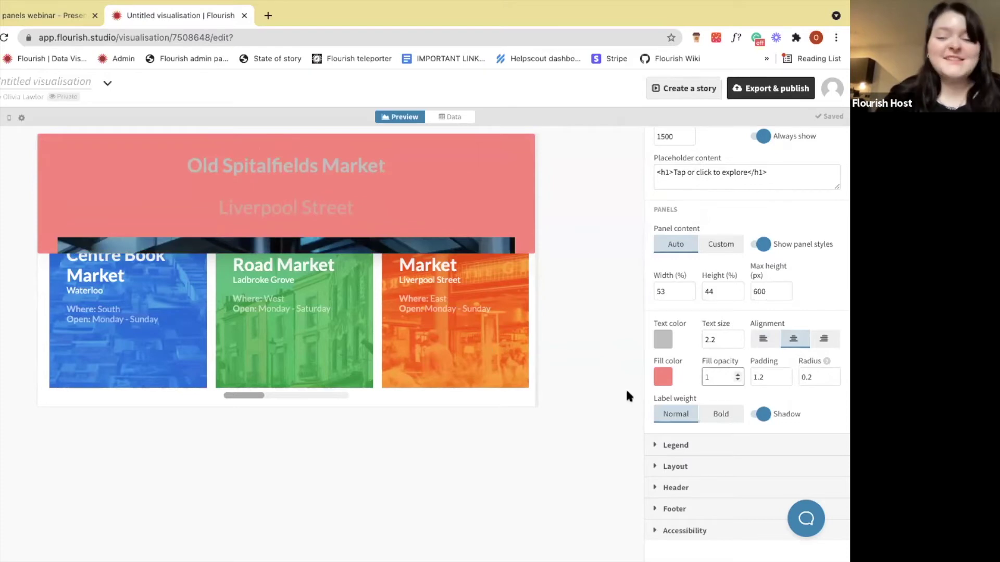
click(737, 380)
click(738, 380)
click(737, 379)
click(738, 380)
click(738, 379)
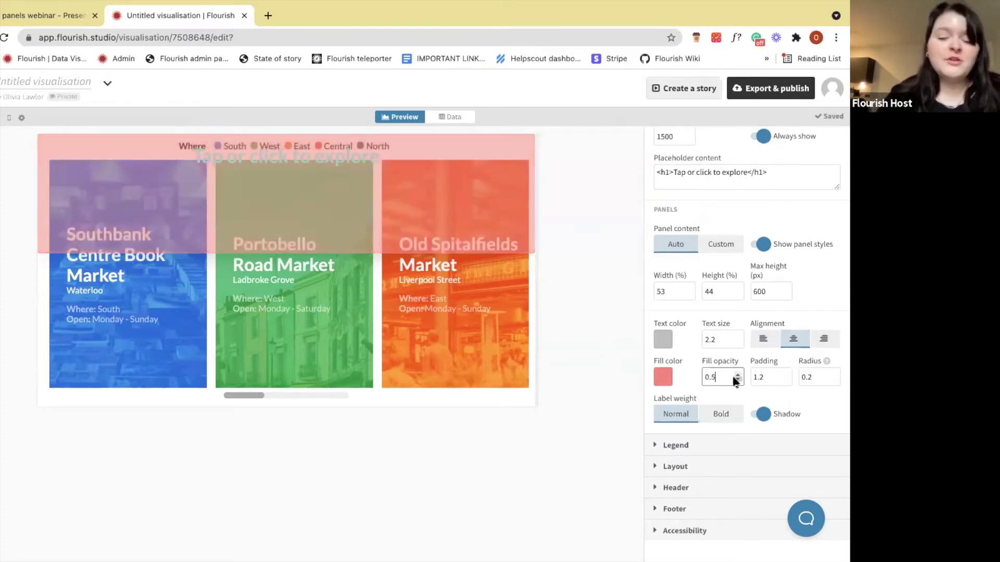
Set the panel's padding to 2.7 and radius to 2.1, with bold label weight and the shadow kept on.
drag(785, 374, 836, 376)
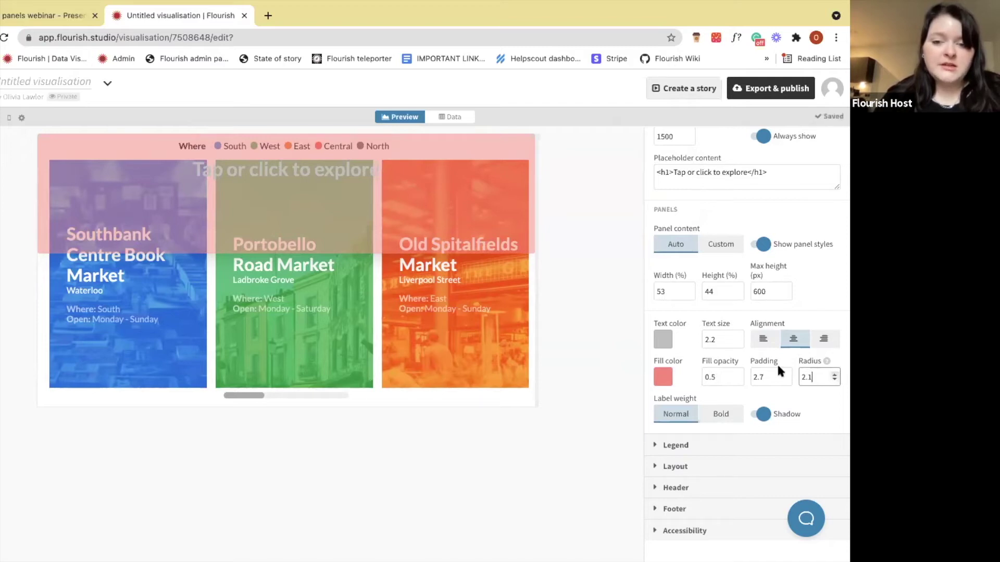
click(726, 413)
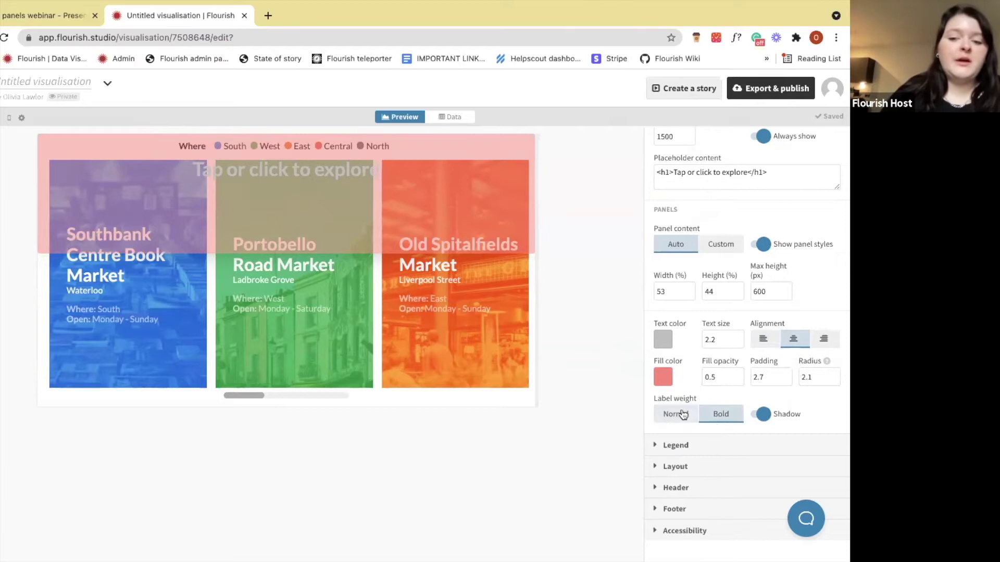
click(767, 414)
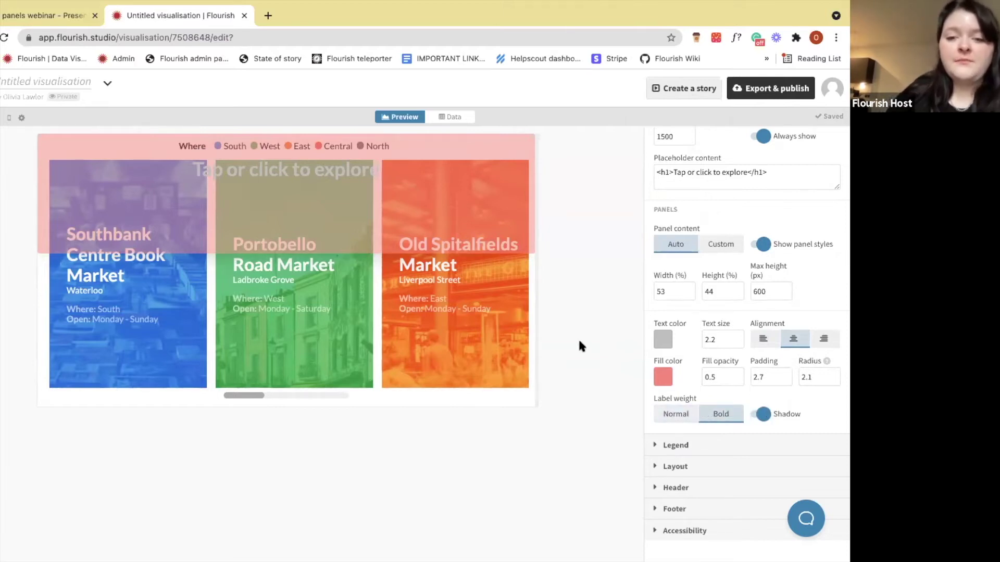
Look over the panel settings and the Using custom content slide in the Canva presentation, and return to the Flourish visualisation.
scroll(677, 333, up, 1)
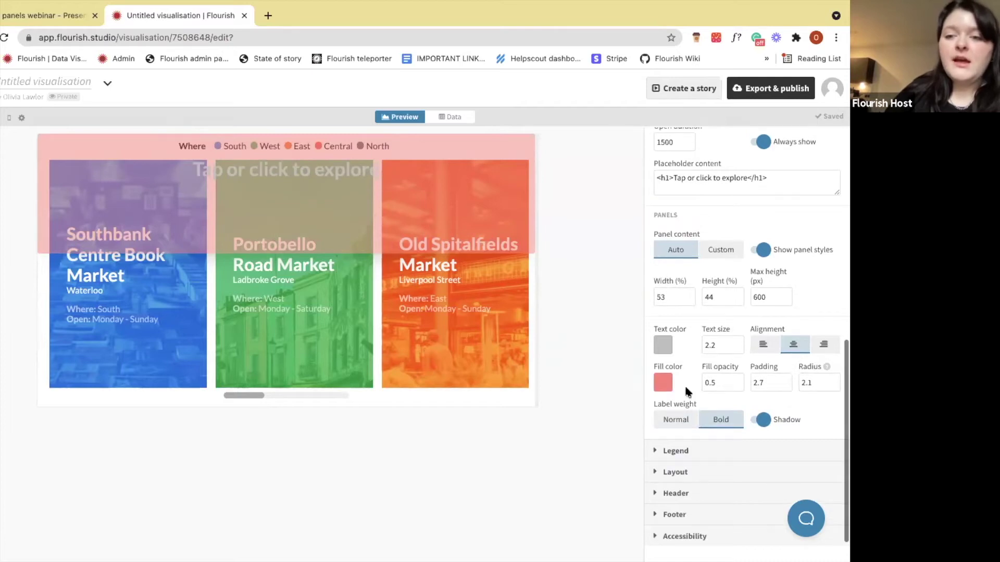
scroll(685, 388, up, 3)
scroll(685, 388, down, 1)
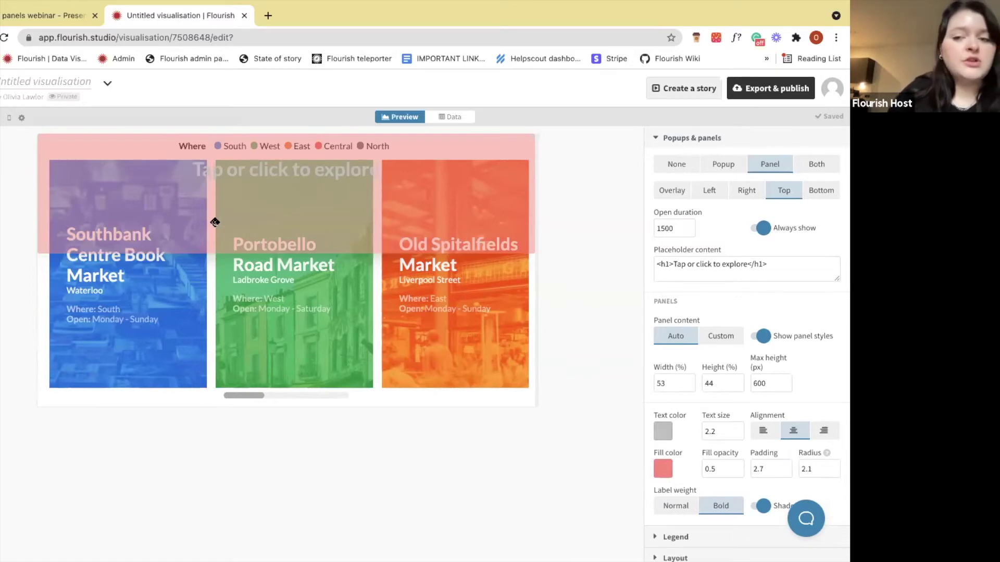
click(17, 21)
click(31, 179)
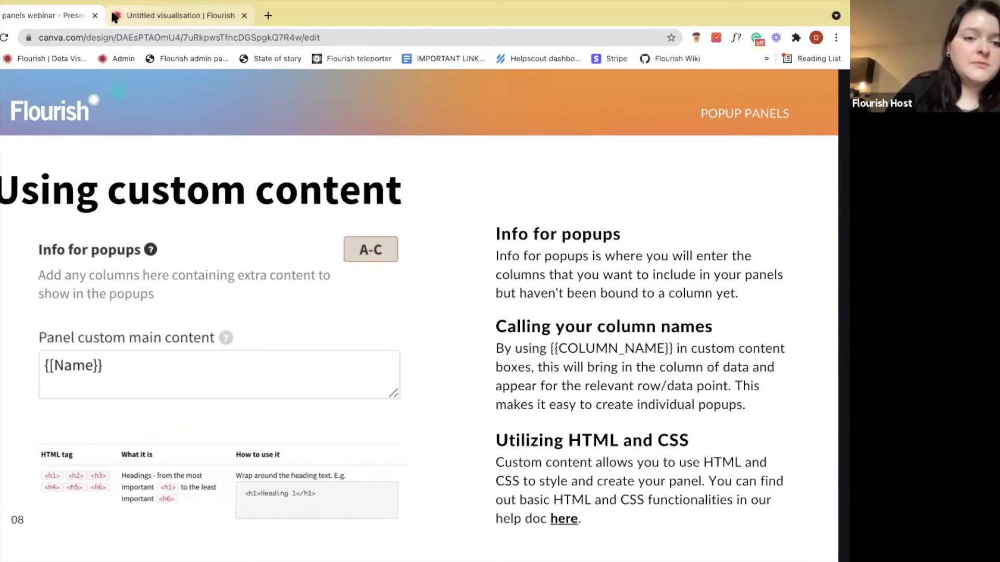
click(115, 18)
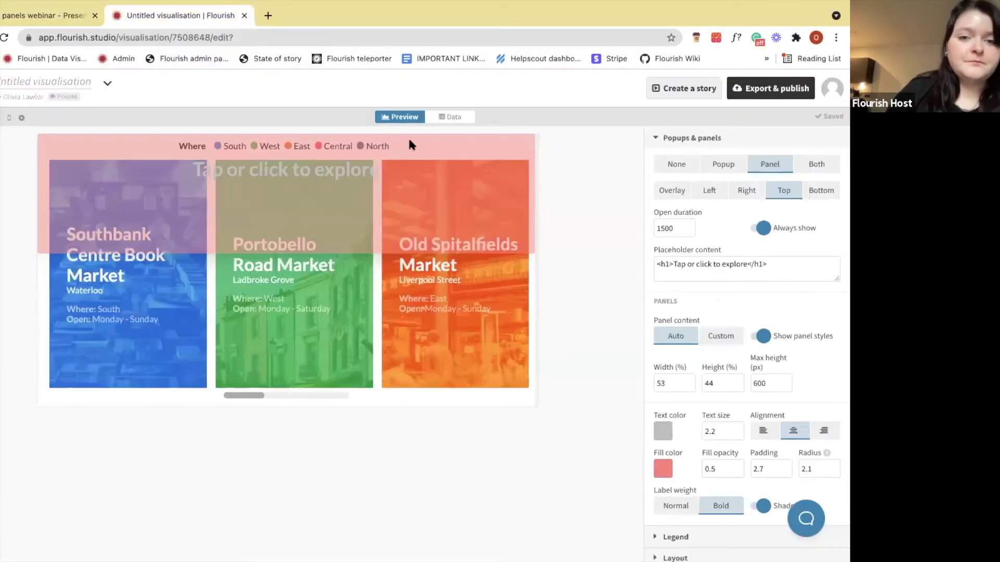
Examine the data sheet's column bindings, including the empty Info for popups binding, and return to the preview.
click(451, 115)
scroll(730, 336, down, 2)
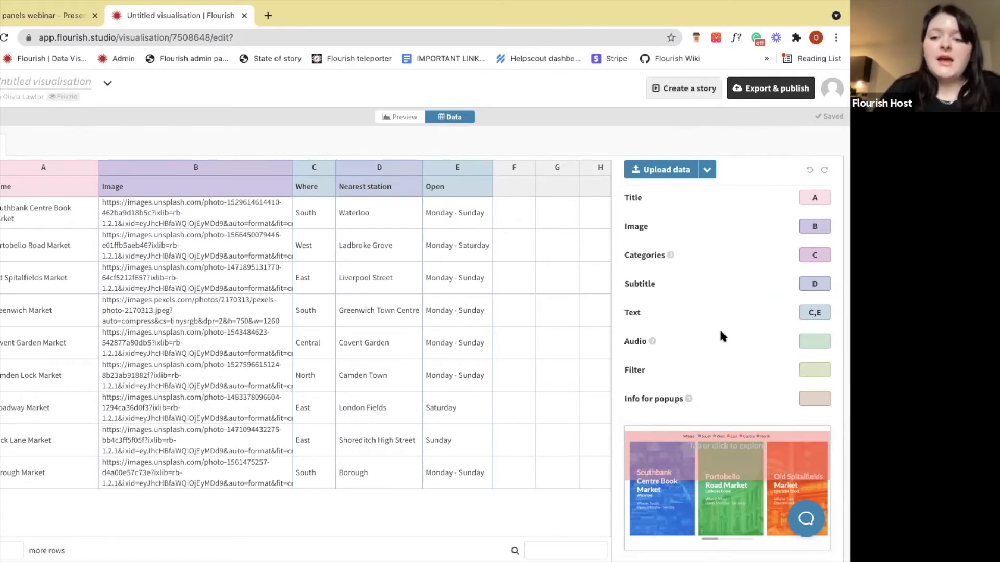
click(504, 191)
click(821, 397)
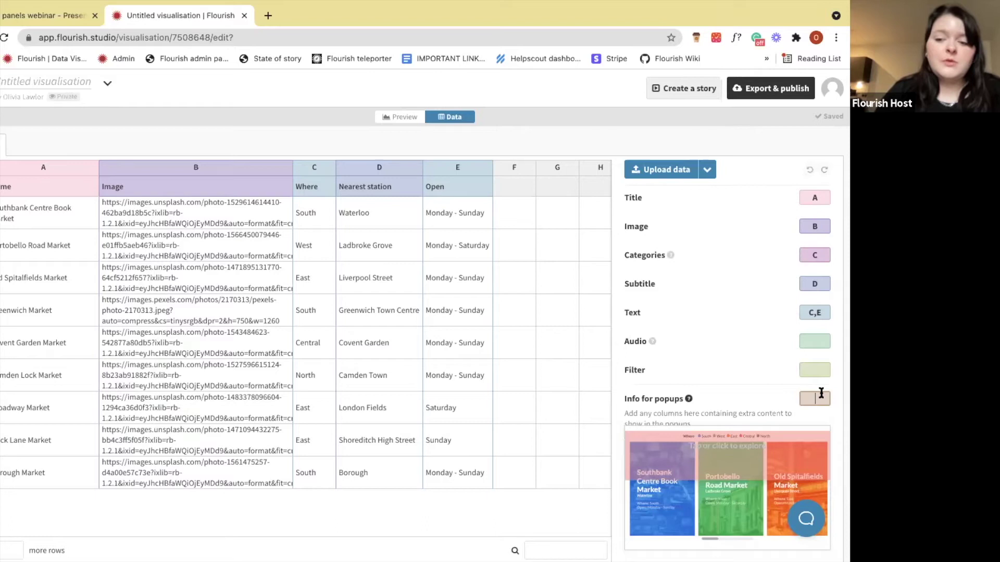
scroll(791, 386, down, 1)
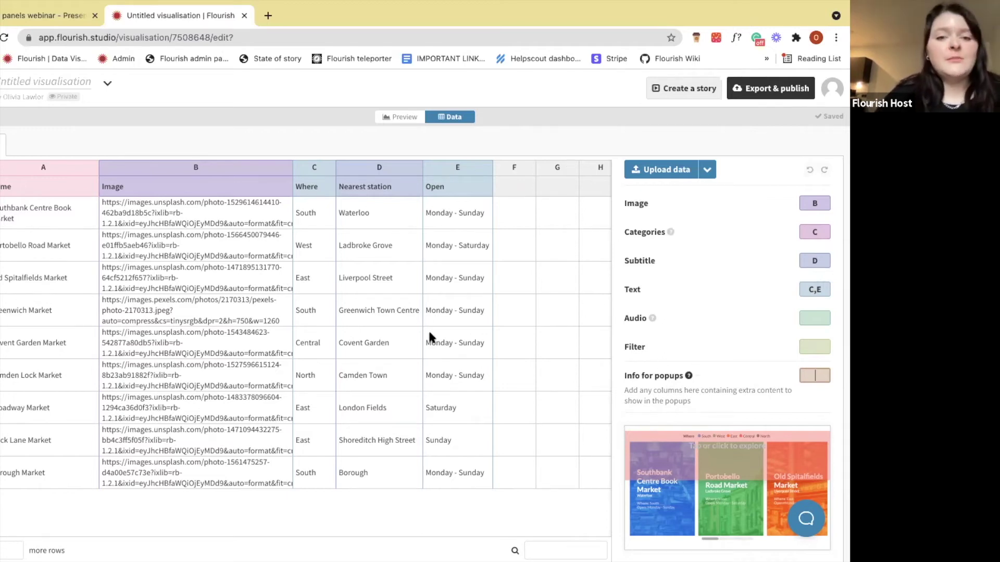
click(401, 117)
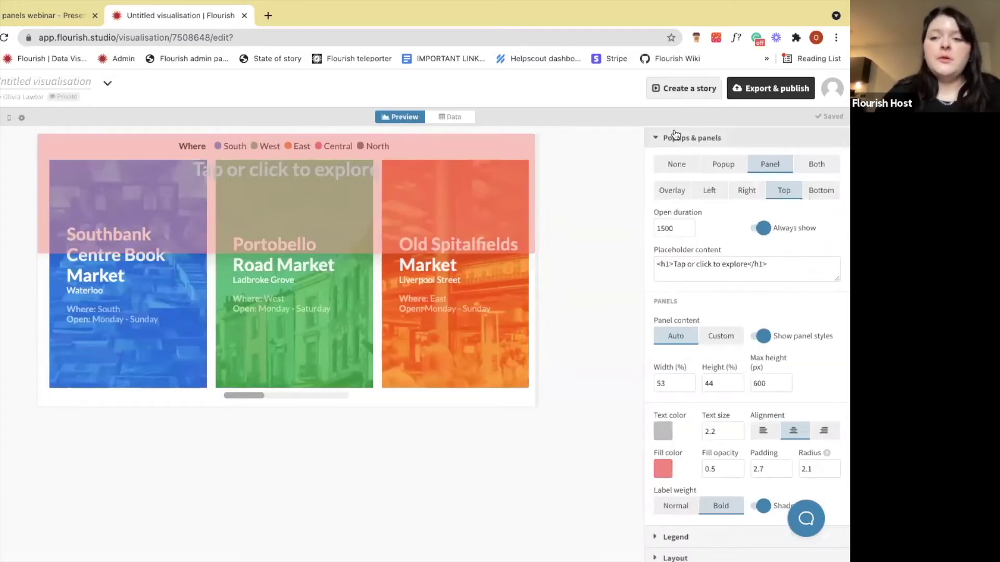
Change the panel's fill color to white.
click(675, 136)
click(668, 392)
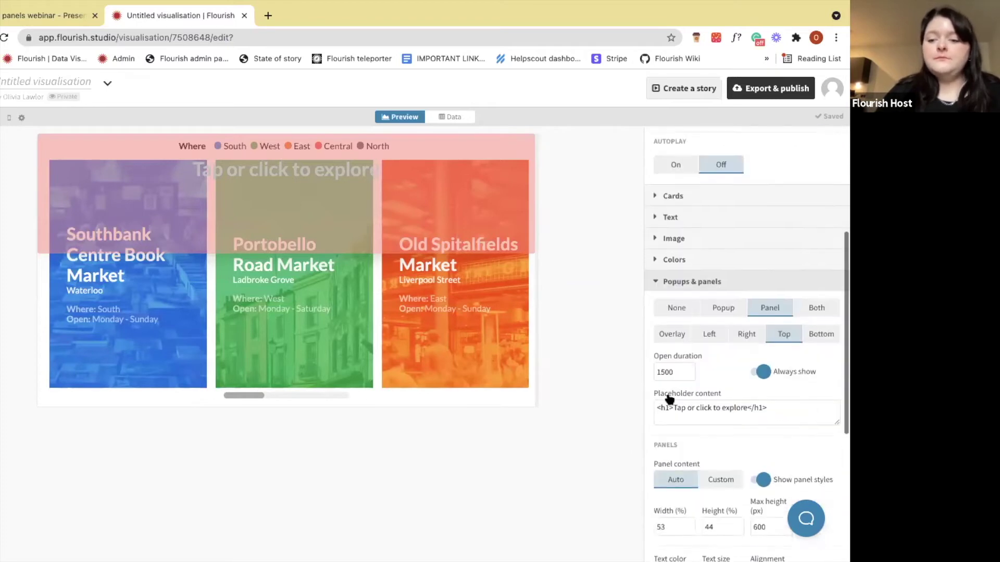
click(662, 447)
click(662, 442)
click(669, 452)
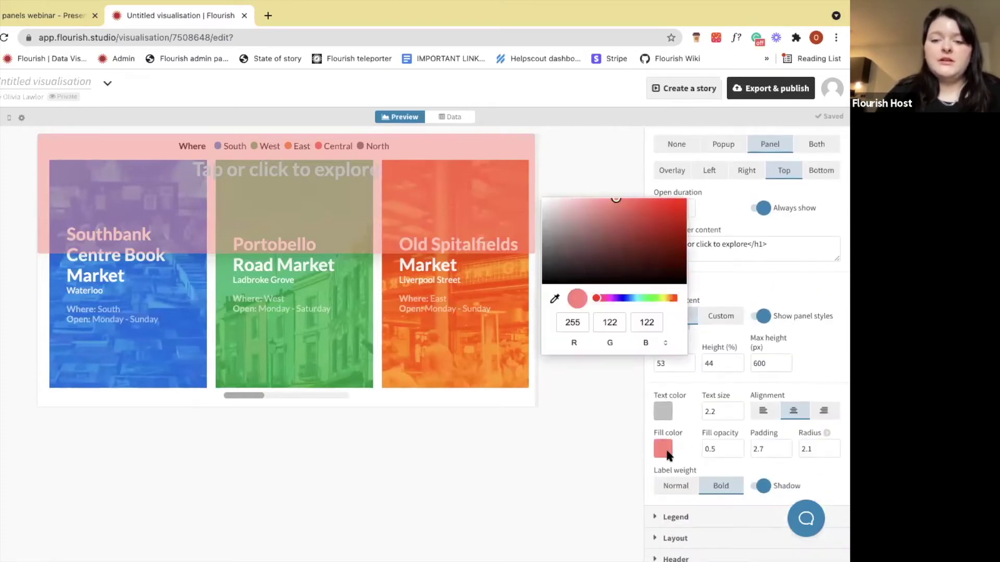
drag(561, 199, 511, 153)
click(511, 153)
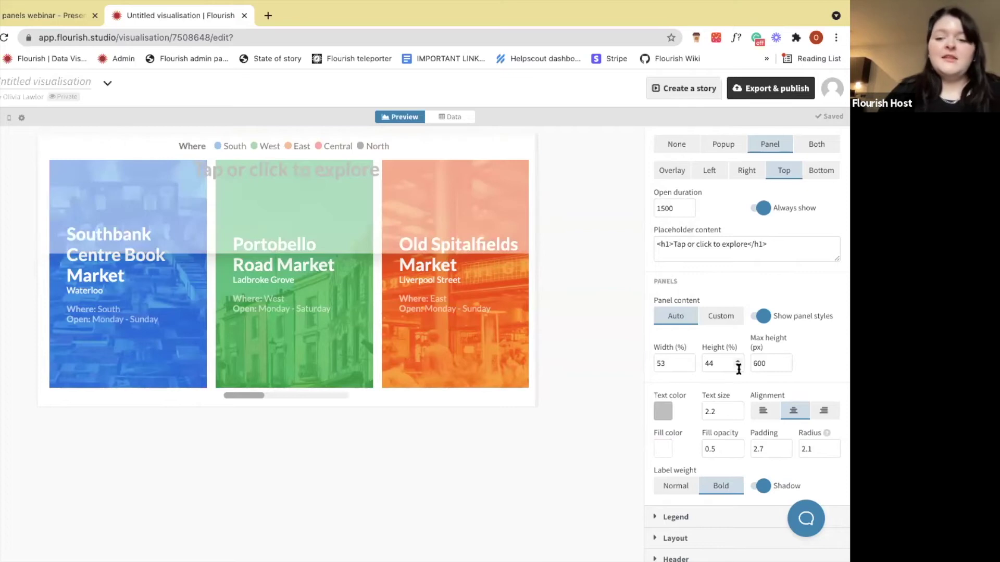
Set the panel's text color to black and its fill opacity to 0.9.
click(661, 412)
drag(577, 212, 579, 439)
click(633, 420)
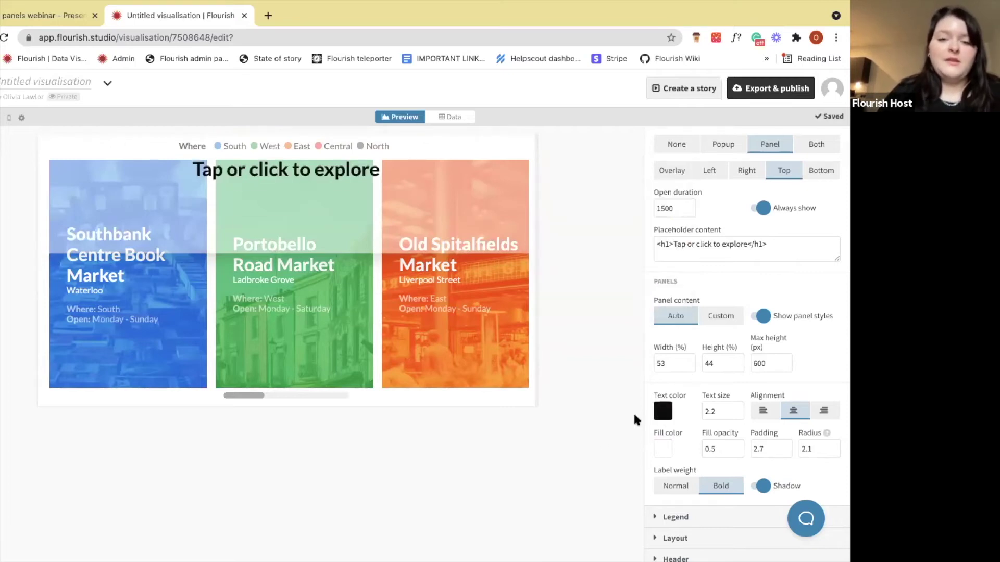
click(737, 446)
click(738, 446)
click(738, 446)
click(737, 447)
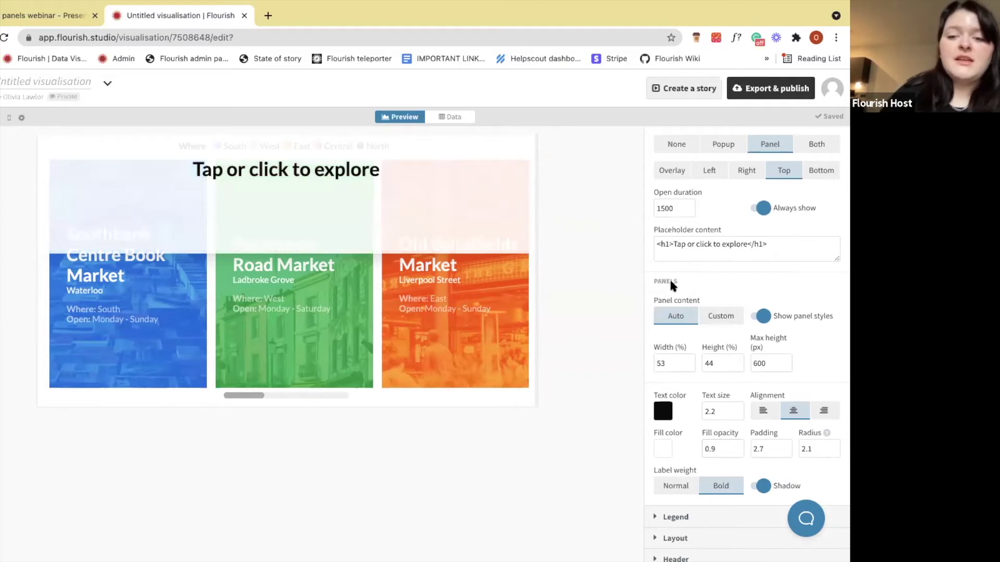
Switch the panel content to Custom with Always show turned off, and open the panel from the Portobello Road Market card.
click(724, 318)
scroll(698, 396, down, 1)
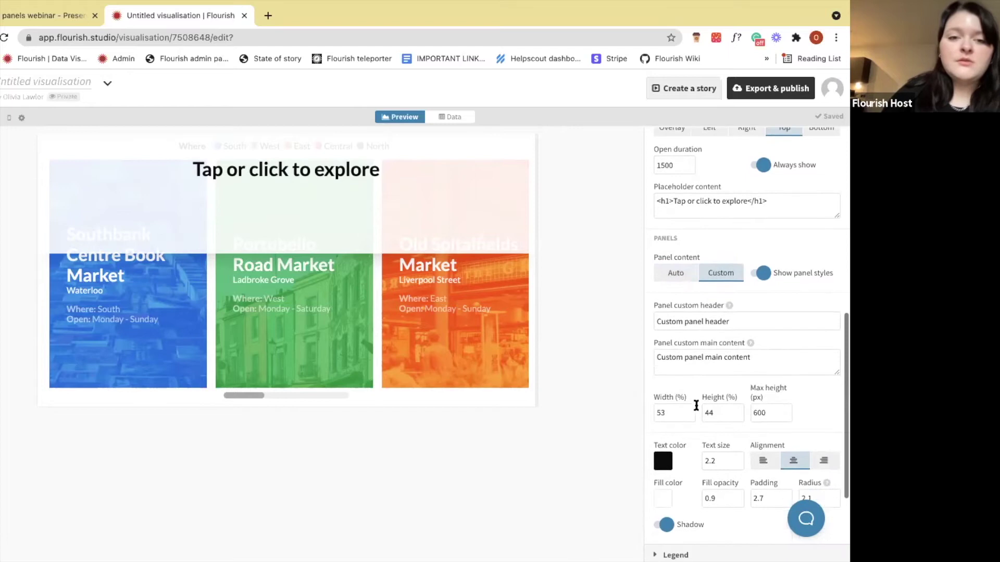
click(764, 167)
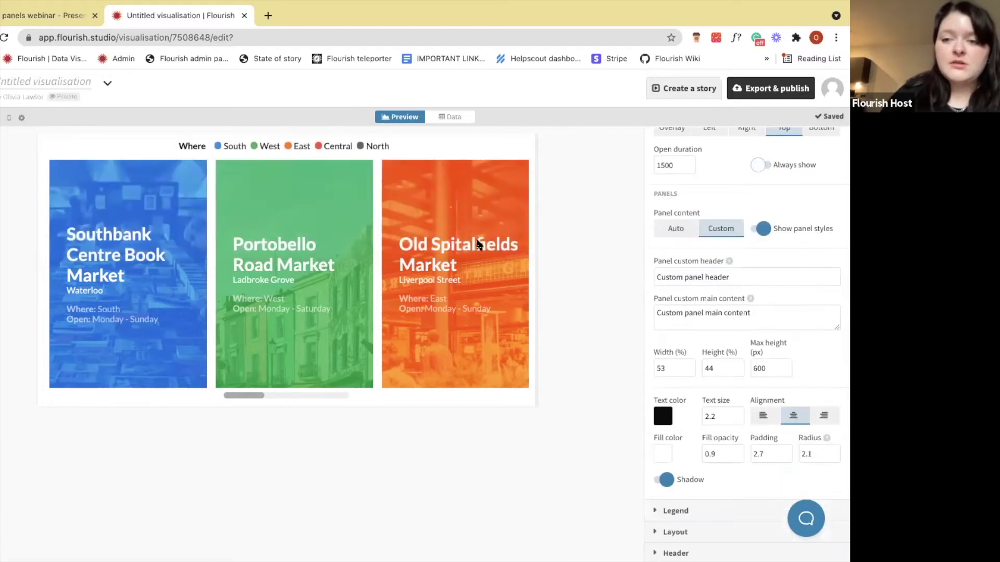
click(287, 270)
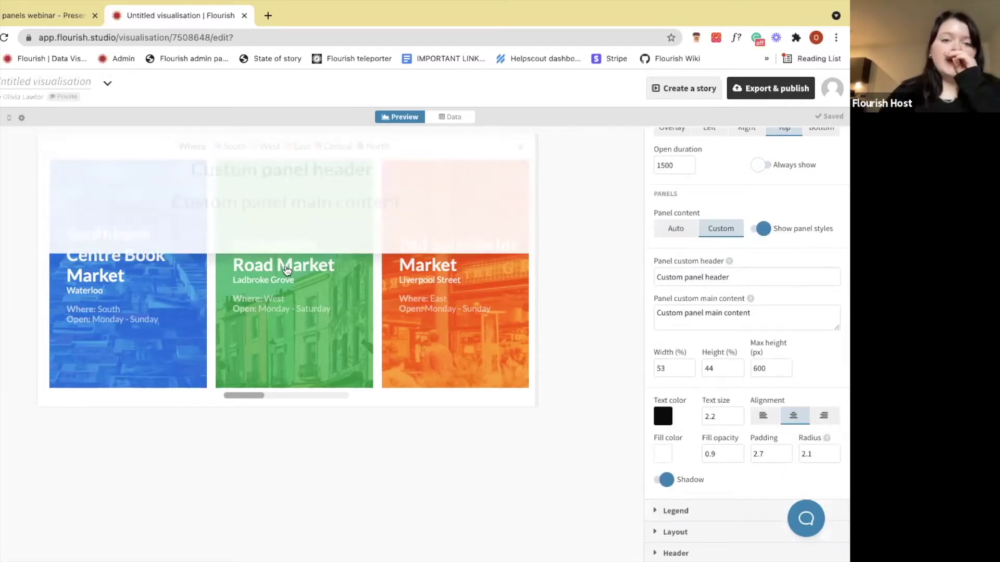
Examine the custom header and main content fields and compare them with the column names in the data sheet.
click(737, 281)
double_click(694, 322)
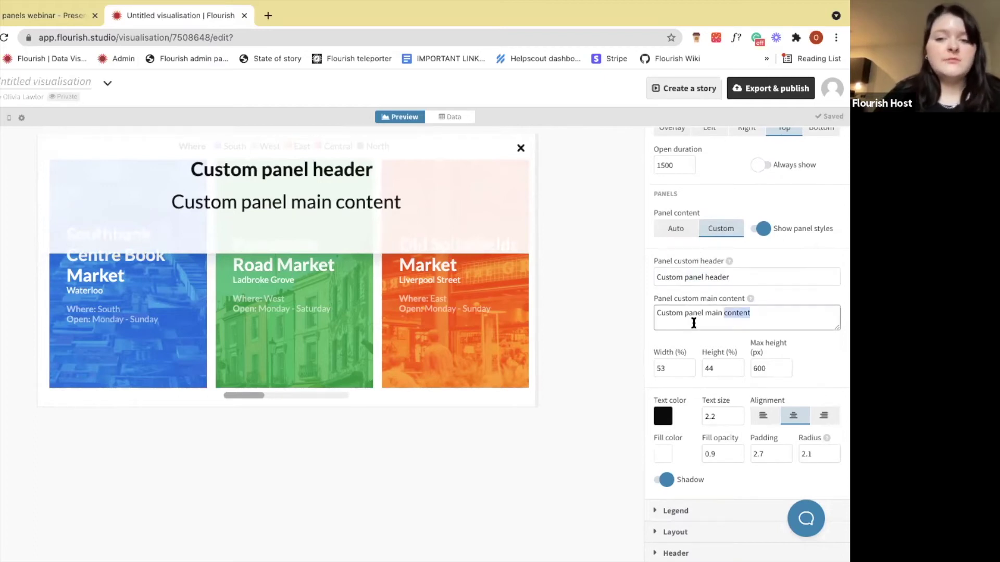
triple_click(694, 274)
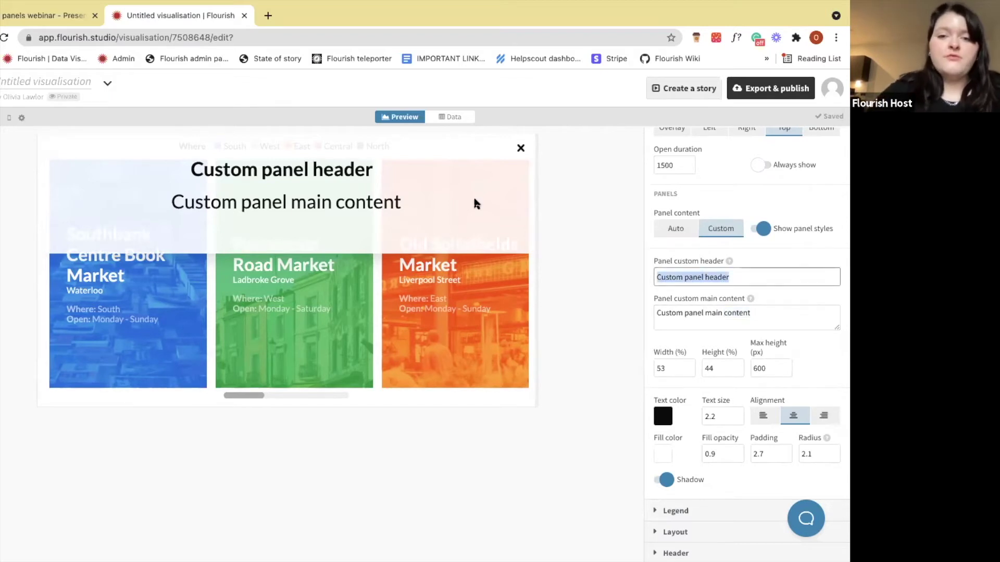
click(449, 117)
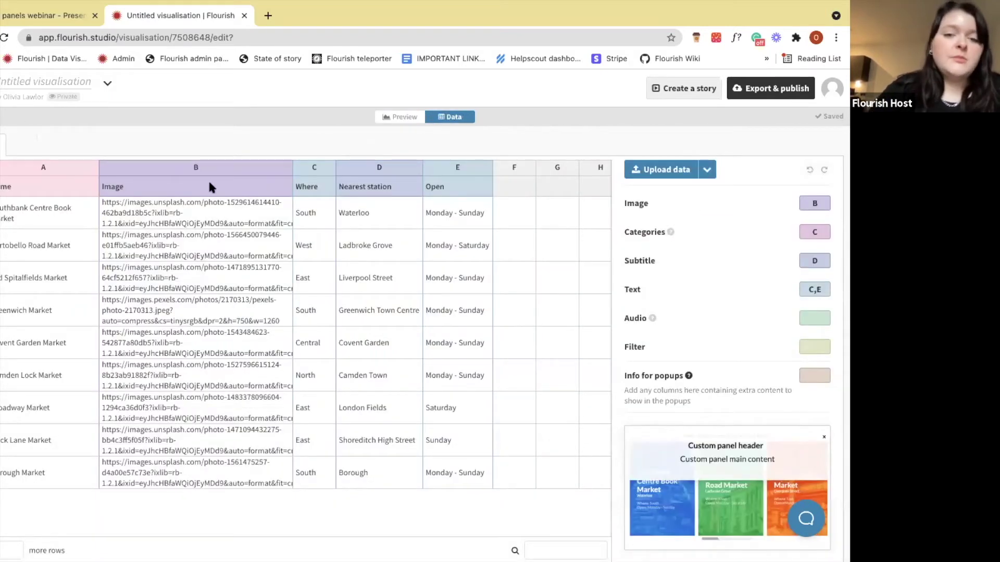
click(401, 118)
click(446, 112)
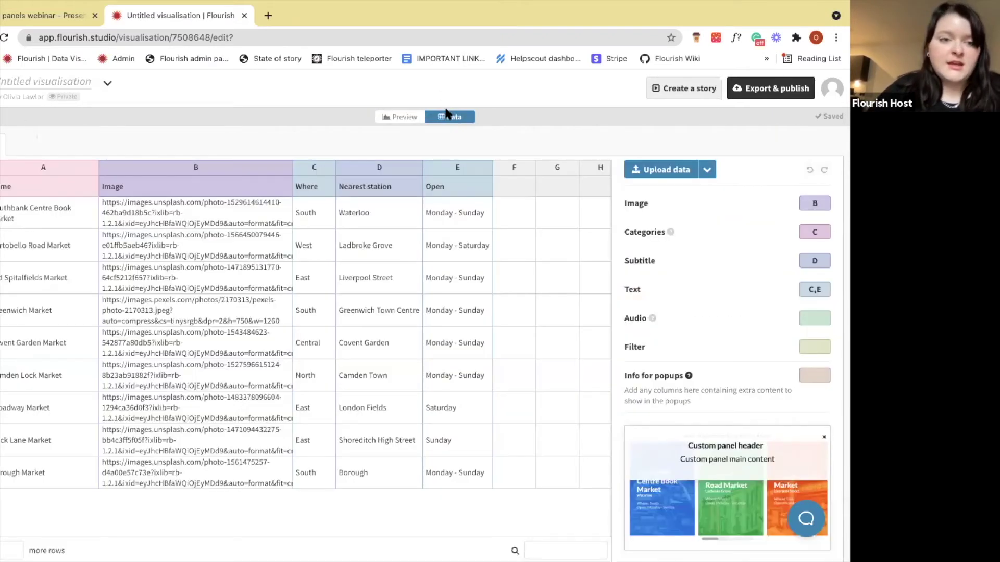
click(39, 178)
double_click(41, 183)
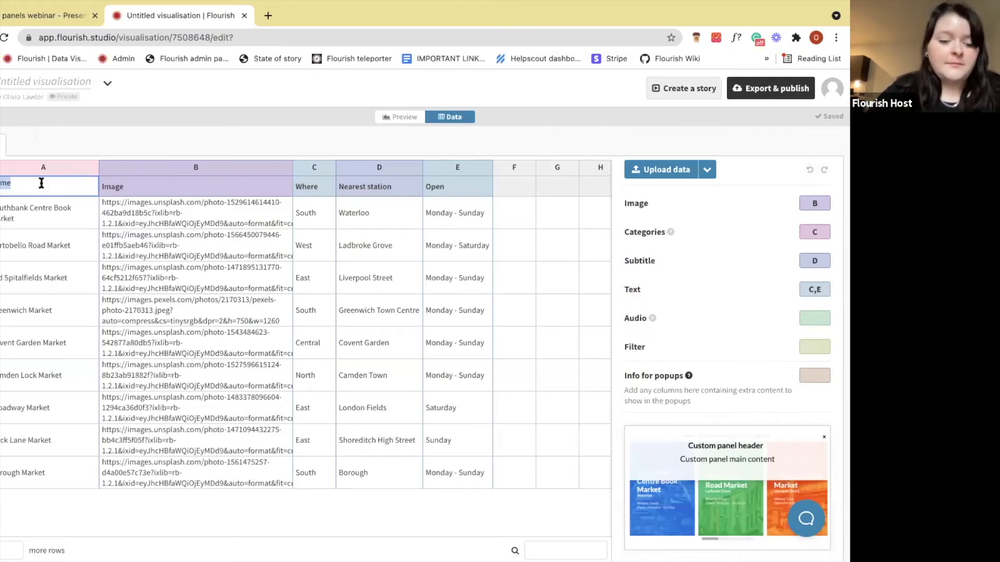
click(397, 119)
Replace the custom panel header with the column reference {{Name}}.
triple_click(711, 278)
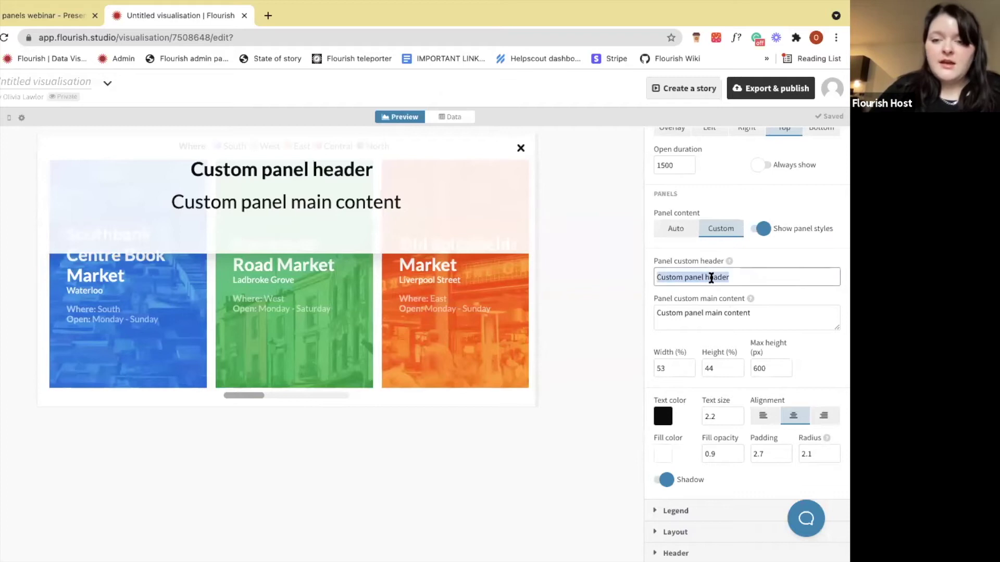
text({{)
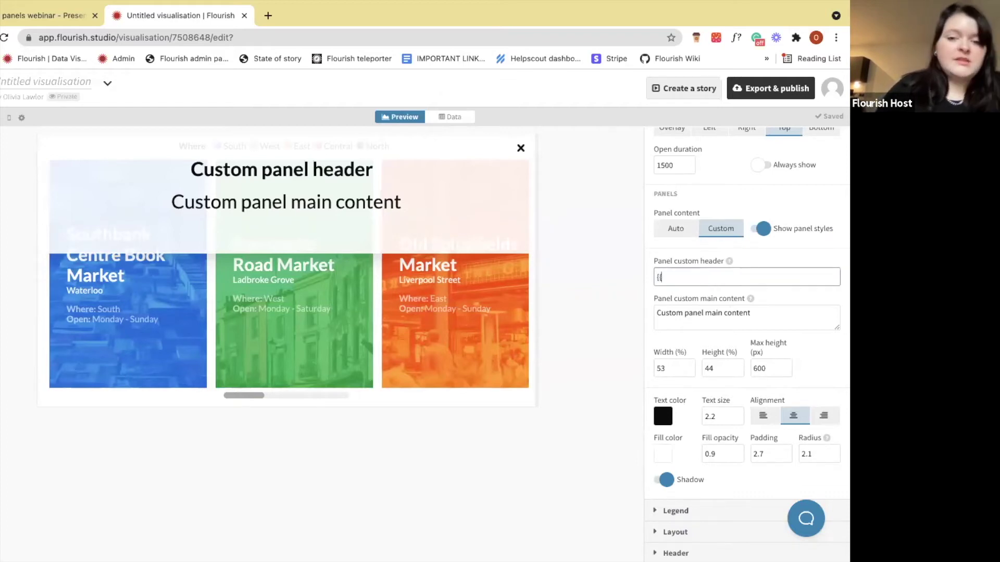
text(Name}})
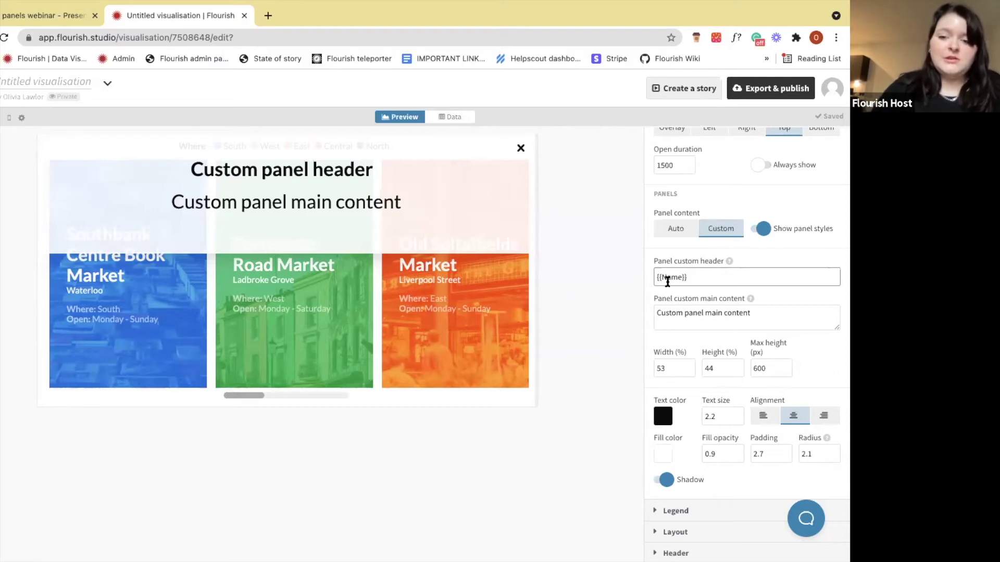
click(621, 282)
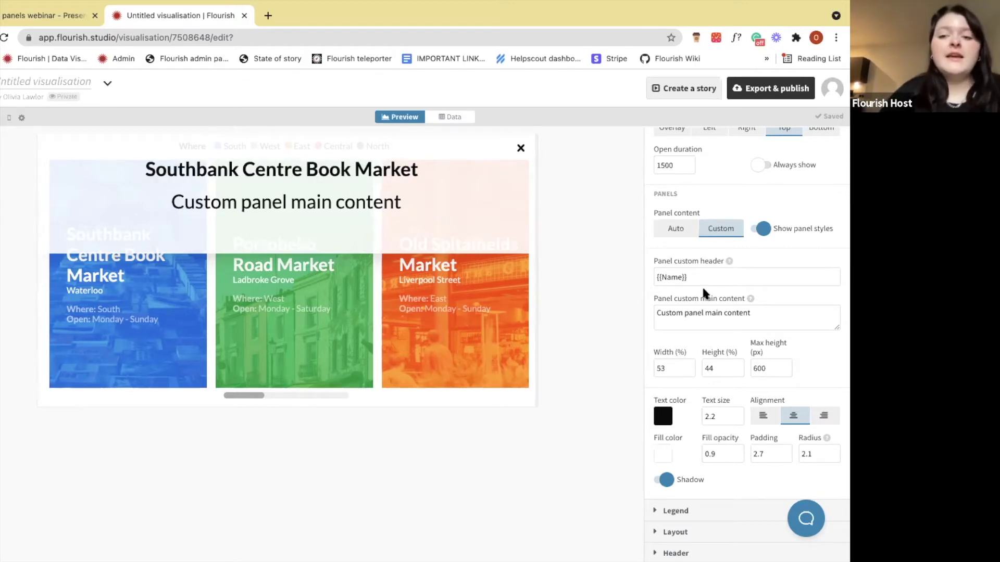
Enlarge the custom main content box vertically and delete its placeholder text.
triple_click(735, 320)
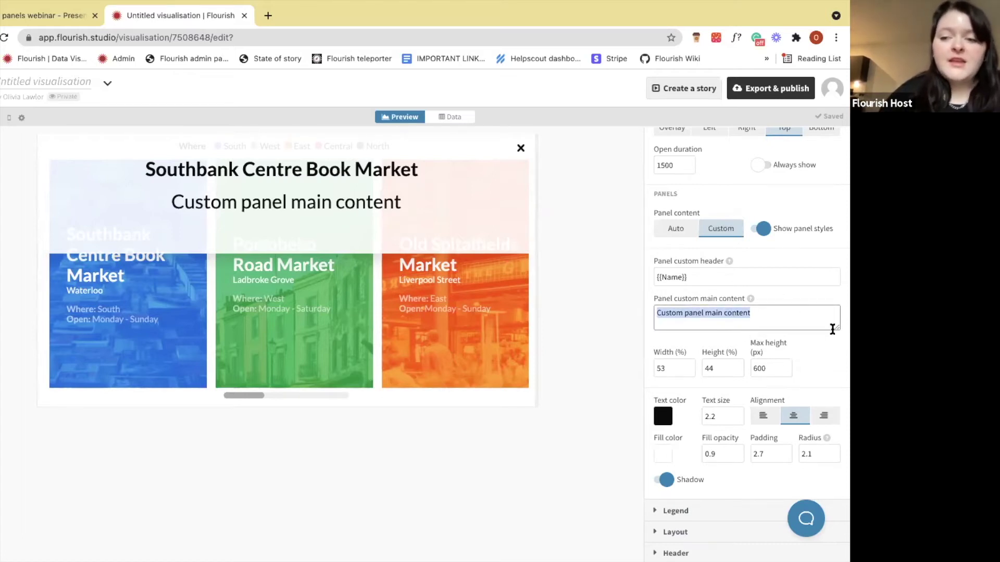
drag(835, 323, 835, 424)
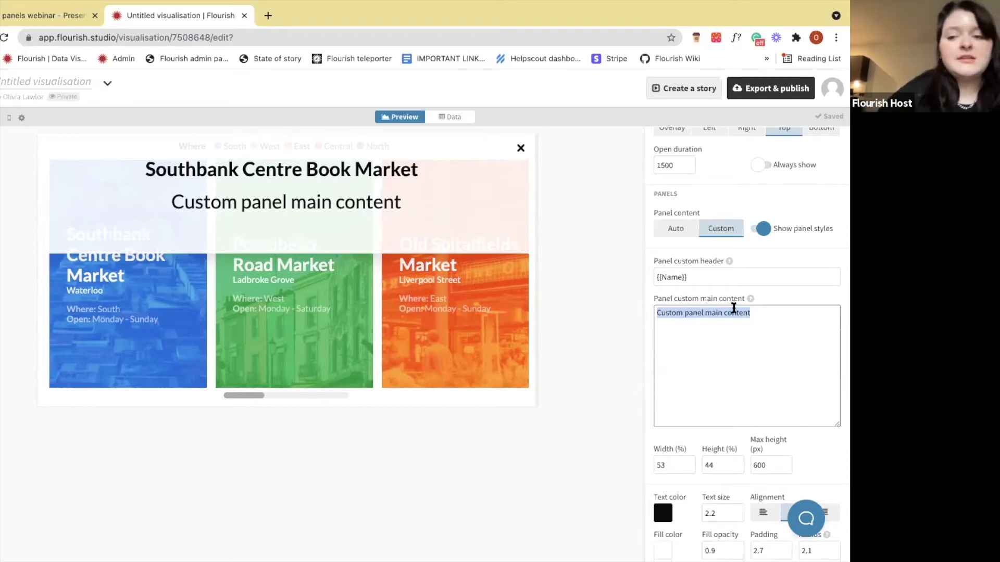
key(BackSpace)
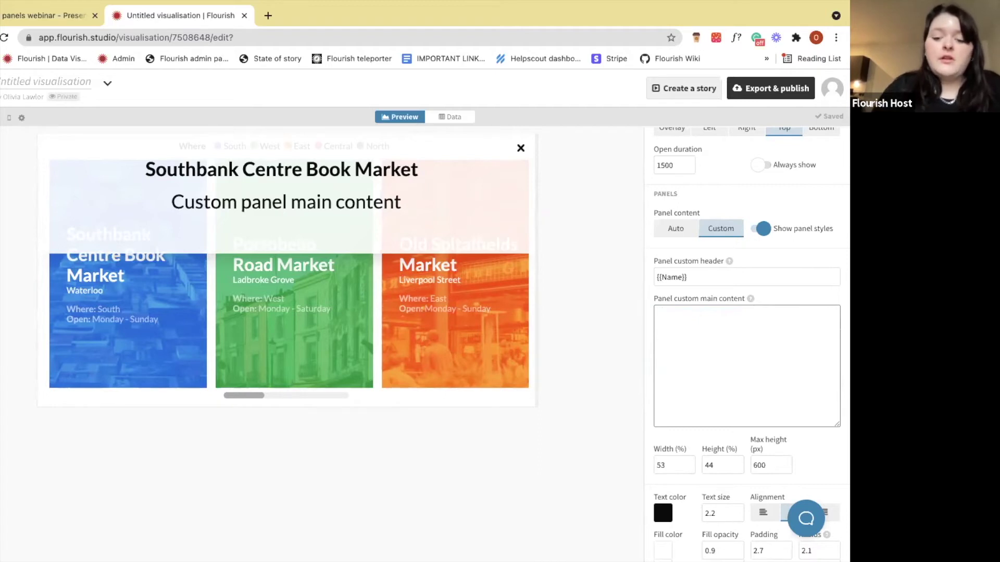
Open help.flourish.studio/article/288-how-to-use-custom-html-and-css in a new browser tab, read through its HTML tag tables, and return to the visualisation.
mouse_move(186, 8)
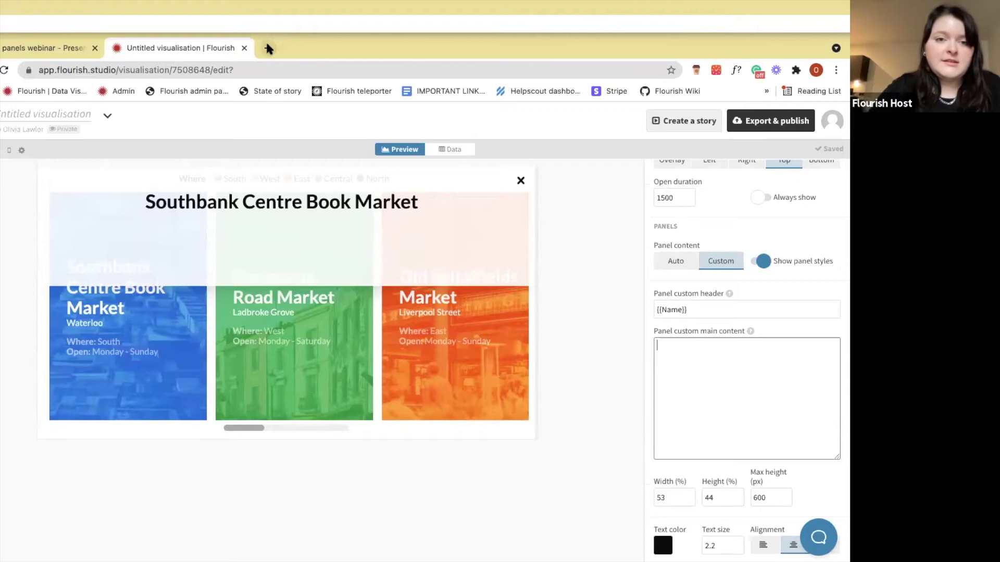
click(267, 46)
text(https://help.flourish.studio/article/288-how-to-use-custom-html-and-css)
key(Return)
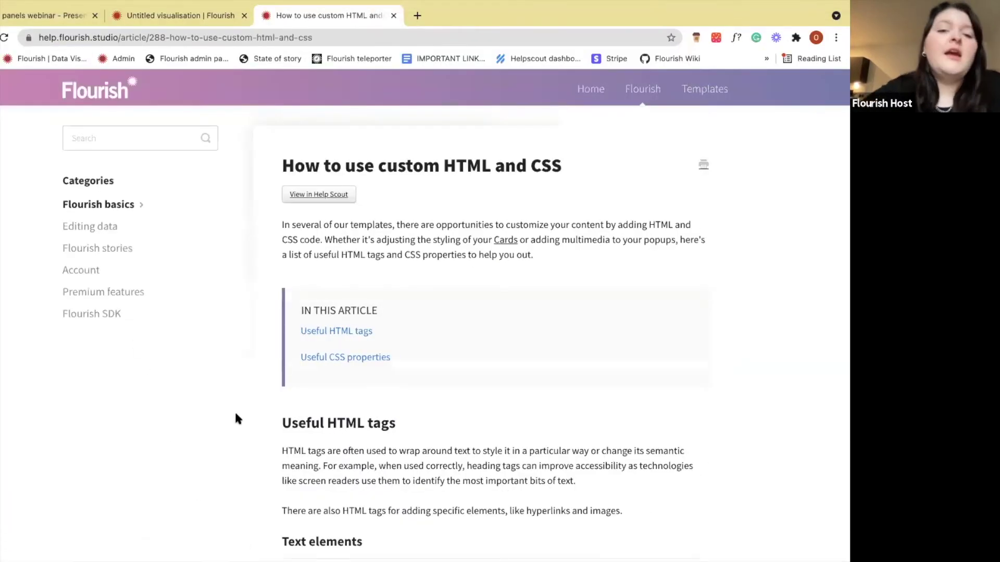
scroll(236, 416, down, 1)
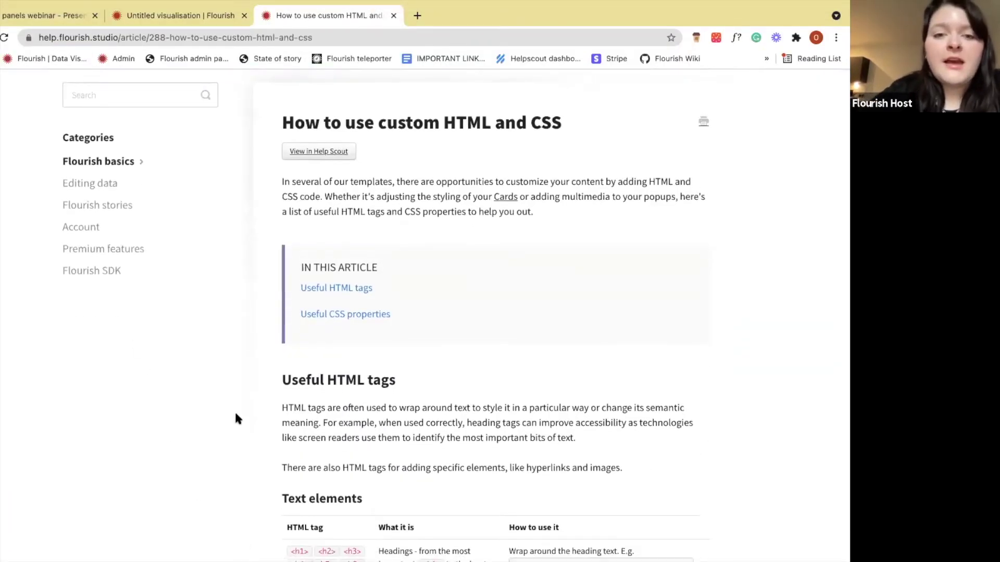
scroll(237, 419, down, 2)
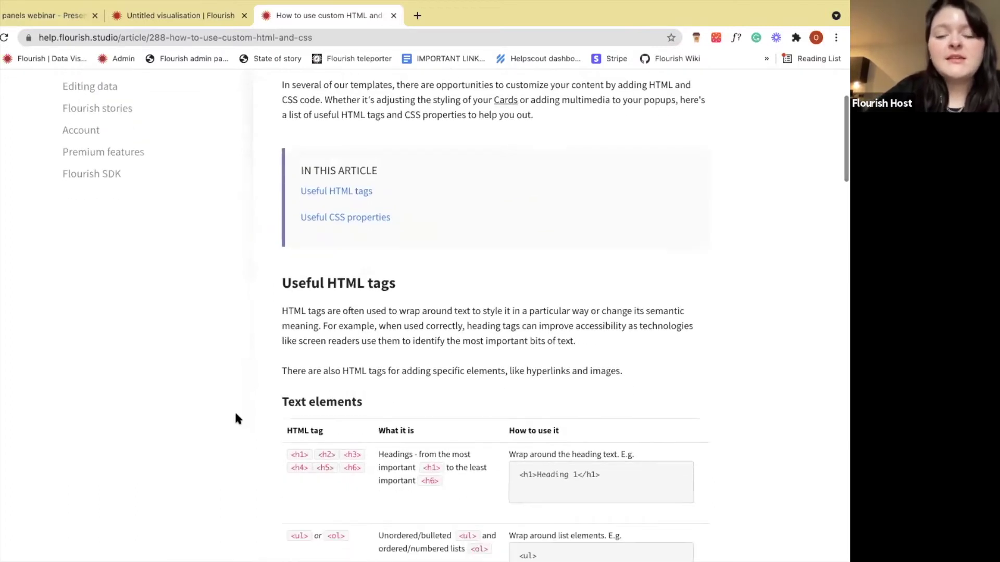
scroll(237, 418, down, 2)
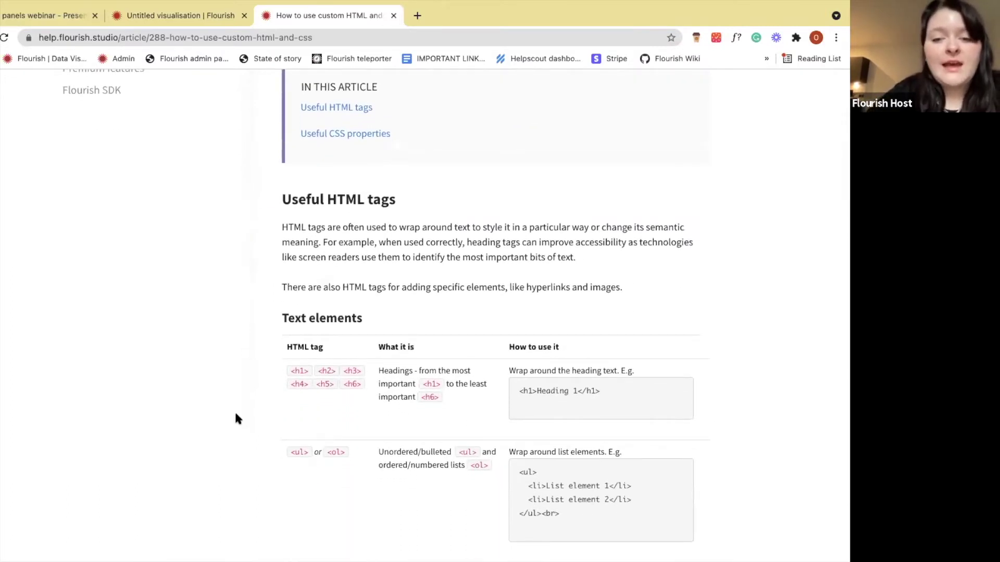
scroll(236, 416, down, 8)
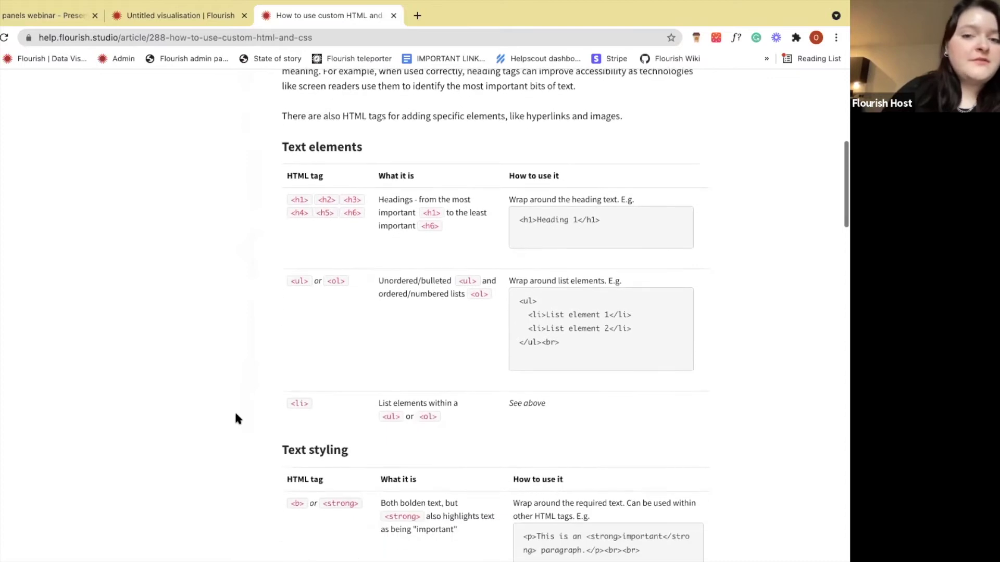
scroll(238, 420, down, 1)
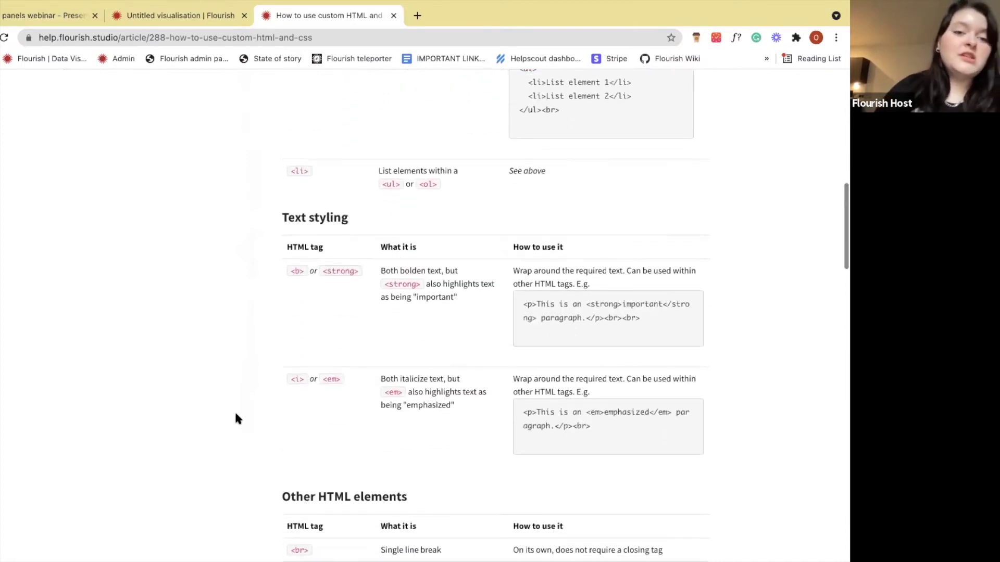
click(116, 21)
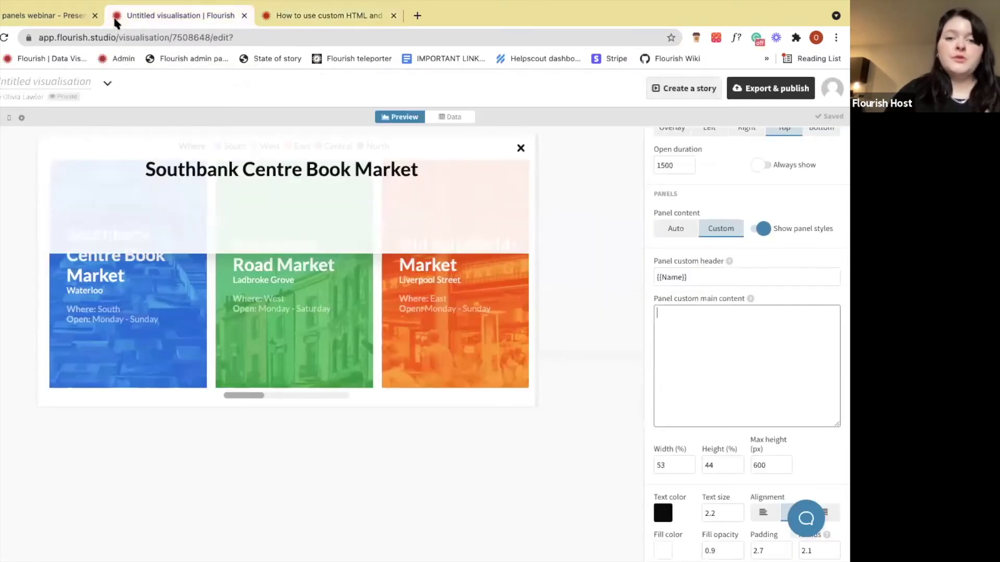
Change the panel's text color to a muted brownish red and place the cursor in the empty custom main content box.
scroll(627, 288, down, 2)
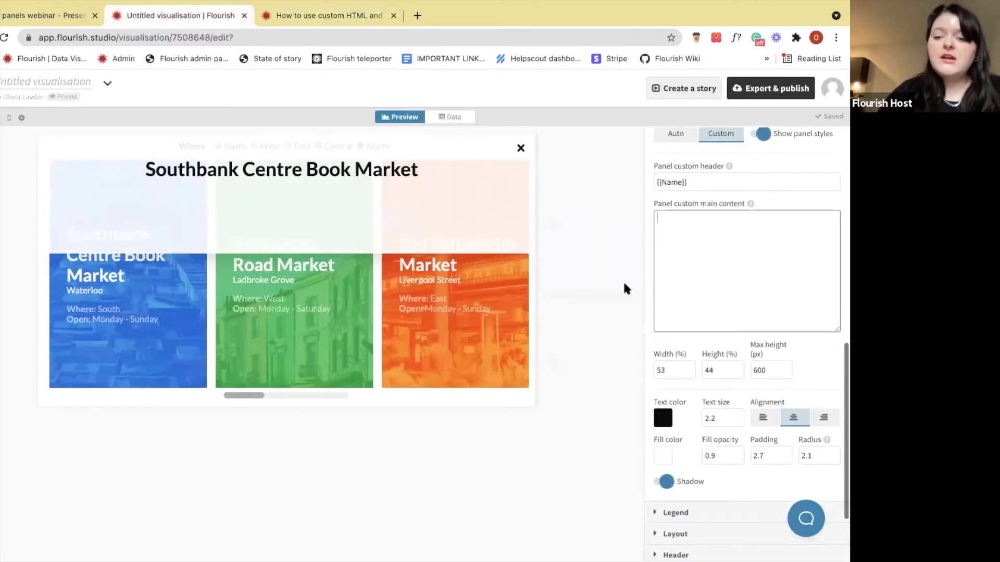
click(659, 418)
click(604, 203)
click(625, 364)
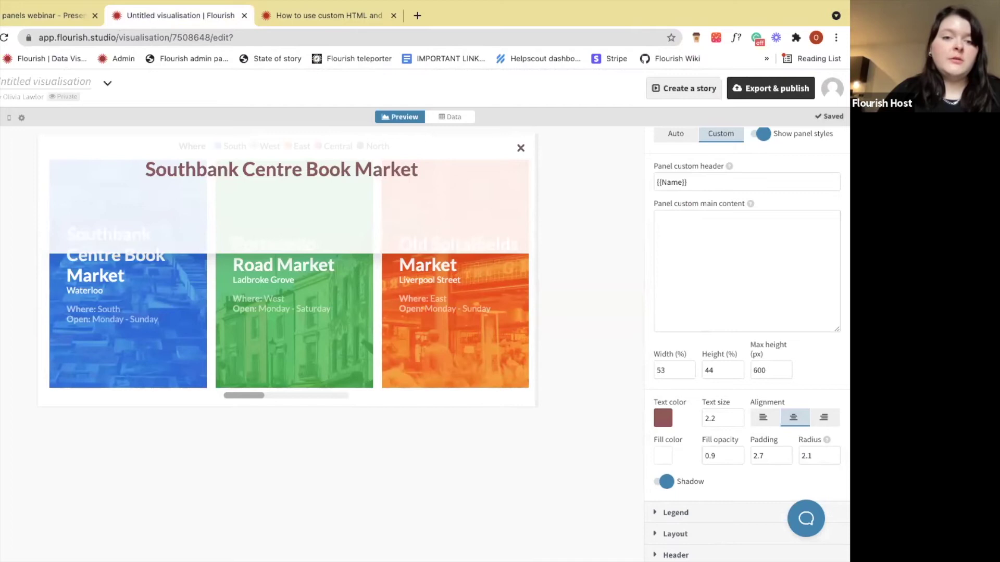
click(719, 278)
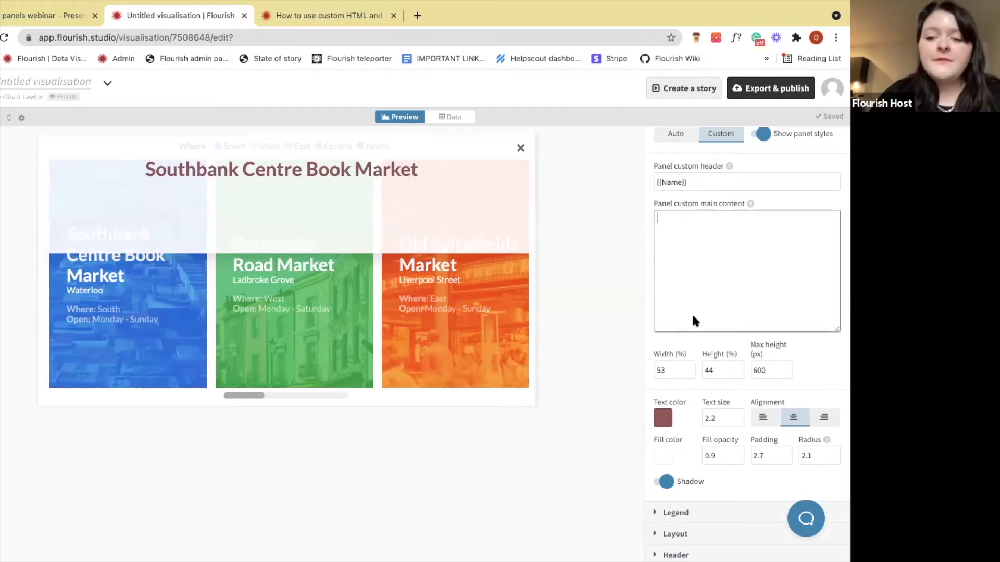
Set the panel's text color to black (RGB 0, 0, 0).
click(663, 418)
drag(540, 184, 540, 323)
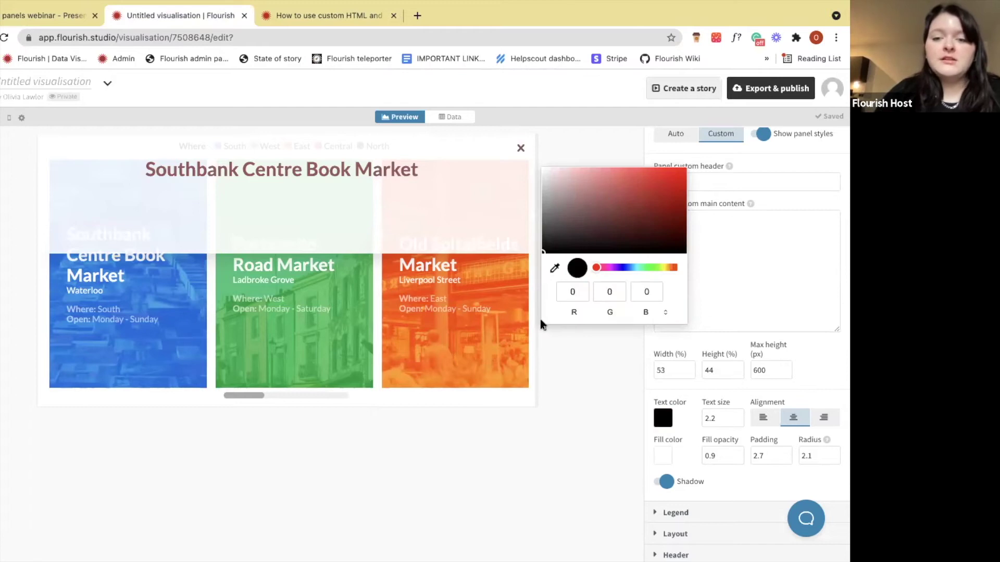
click(548, 337)
click(716, 257)
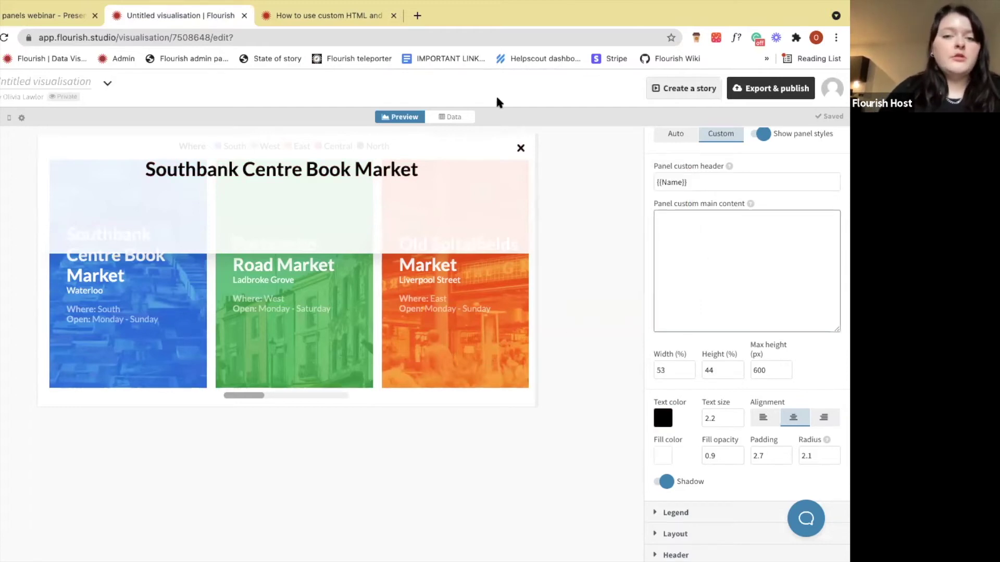
Check the column names in the data sheet and enter "Where? {{Where}}" as the panel's custom main content.
click(453, 118)
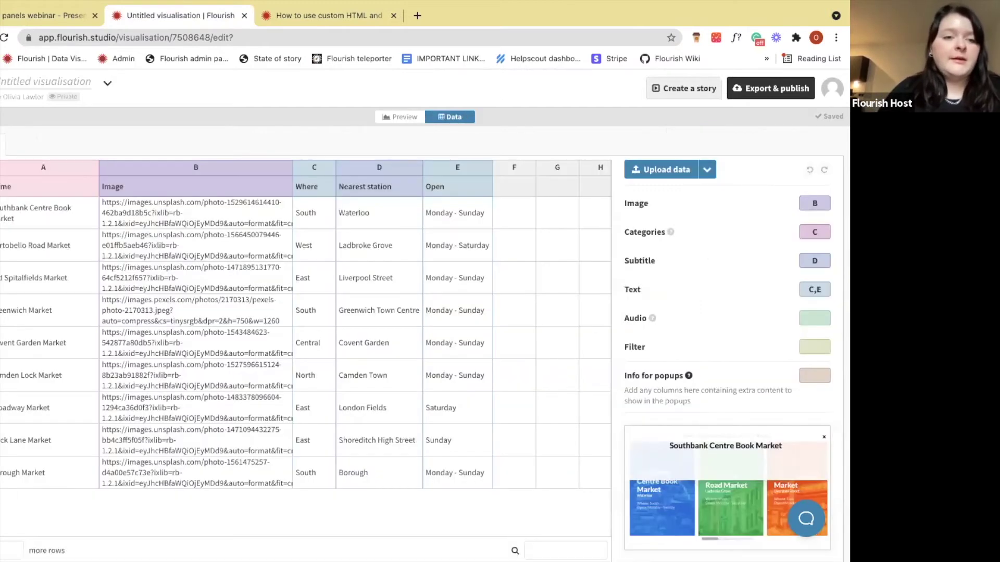
click(409, 118)
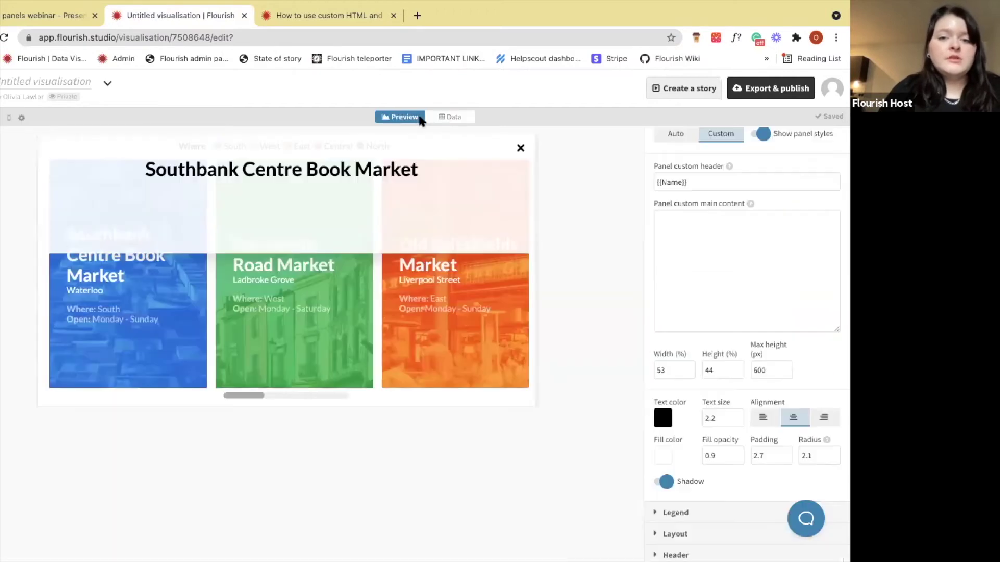
click(454, 118)
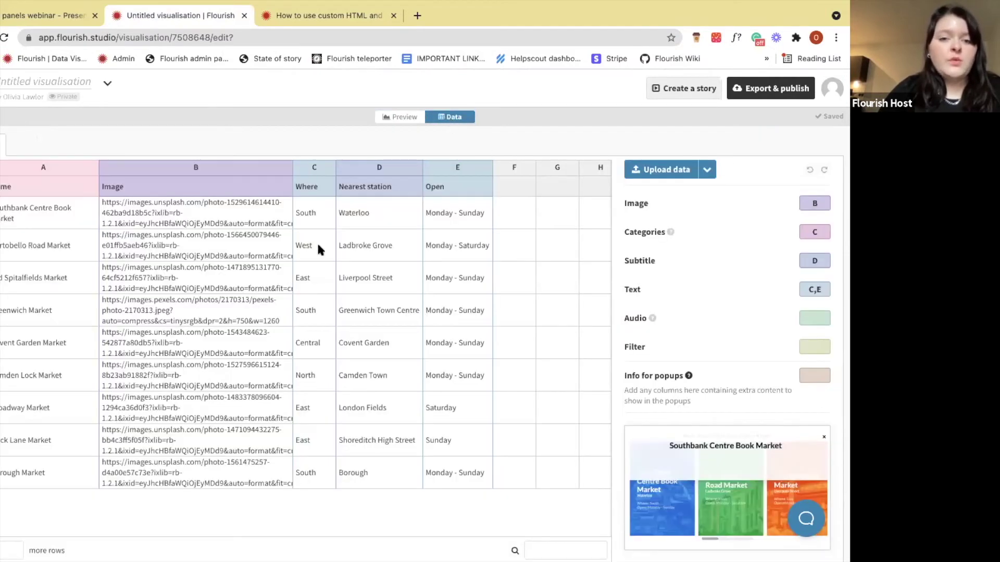
click(406, 118)
click(700, 236)
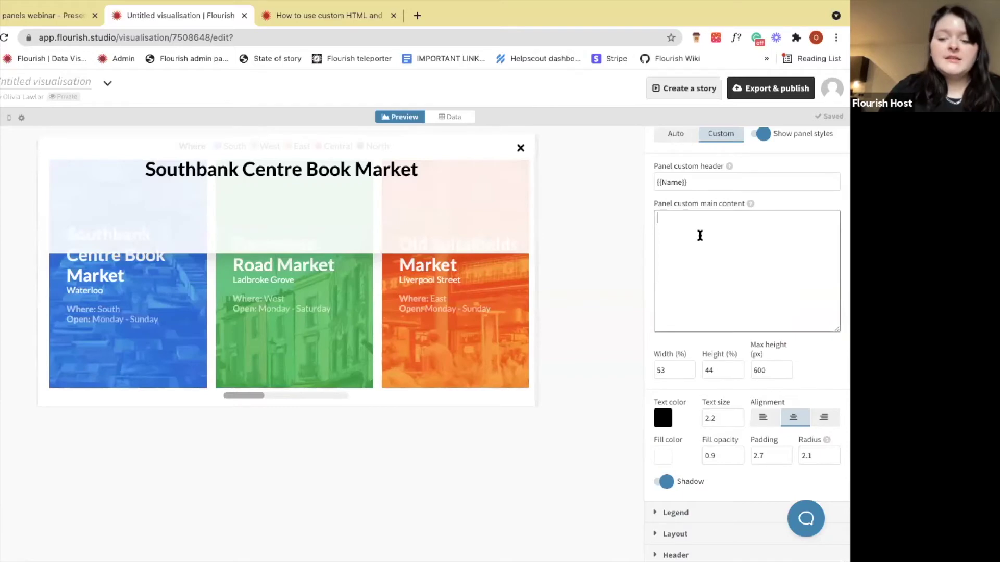
text(Where? {{)
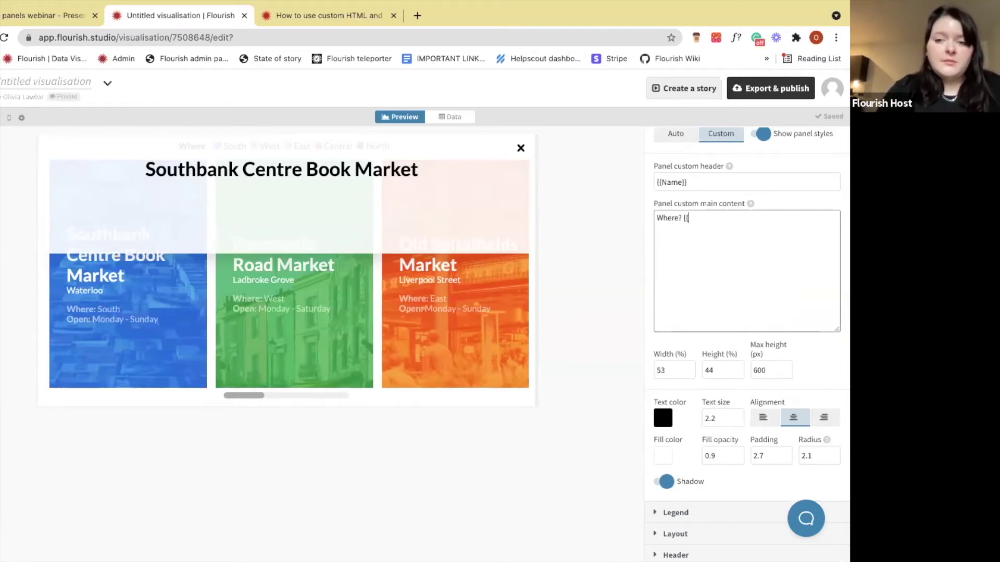
text(Where}})
click(645, 233)
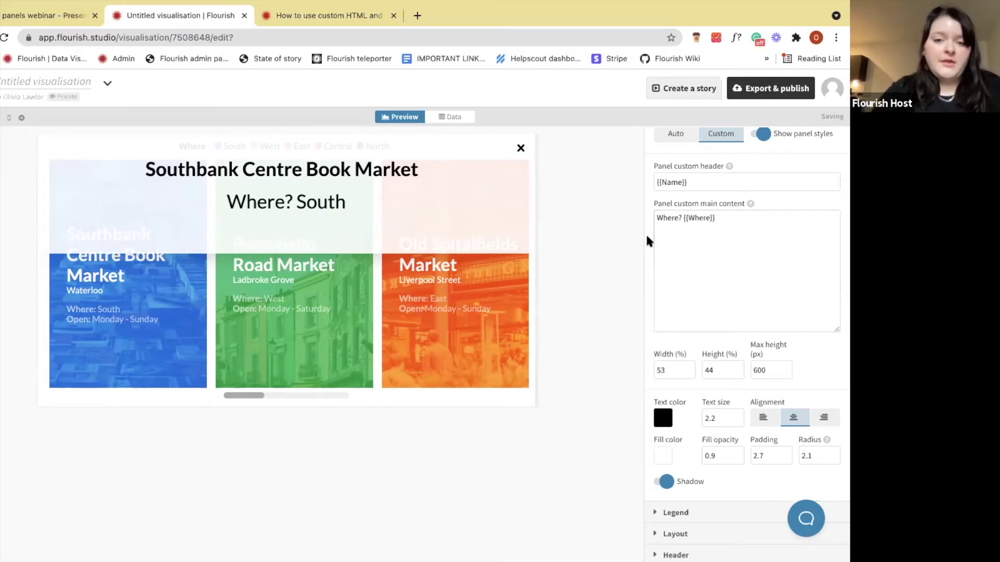
Make the word "Where?" bold in the custom main content by wrapping it in <strong> and </strong> tags.
click(656, 220)
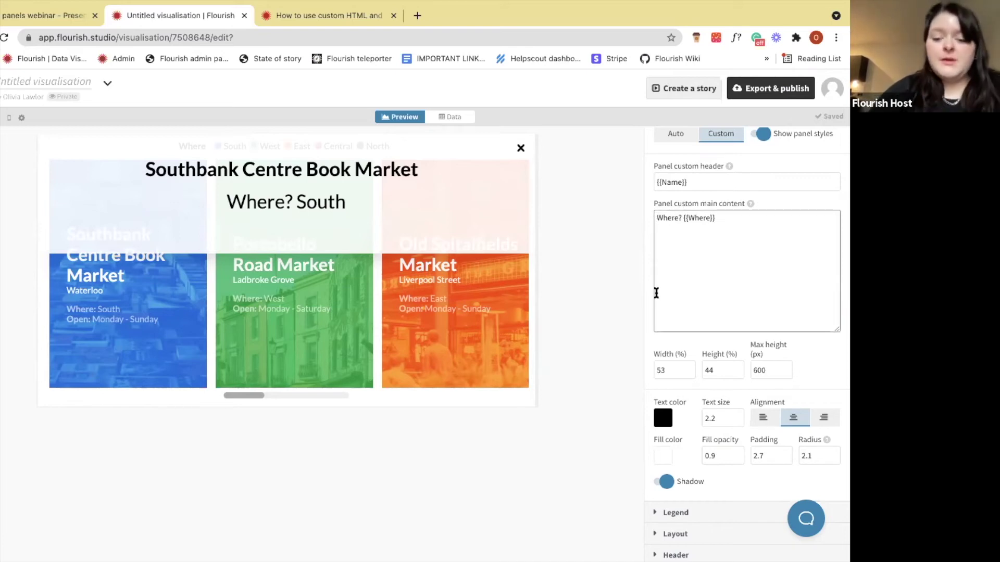
text(<strong>)
click(714, 219)
text(</strong>)
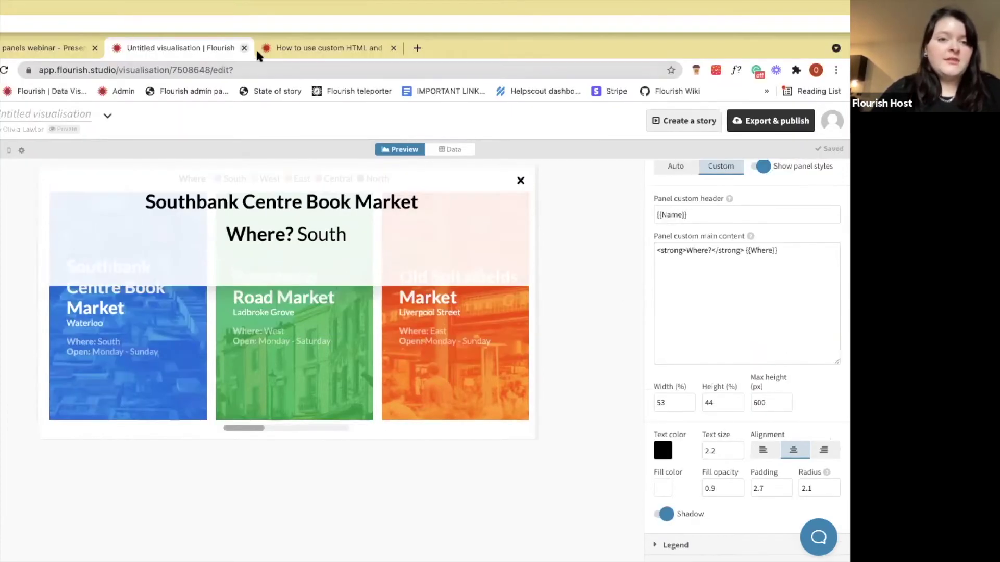
Consult the text styling and other HTML element tables in the custom HTML help article, and return to the visualisation.
click(258, 52)
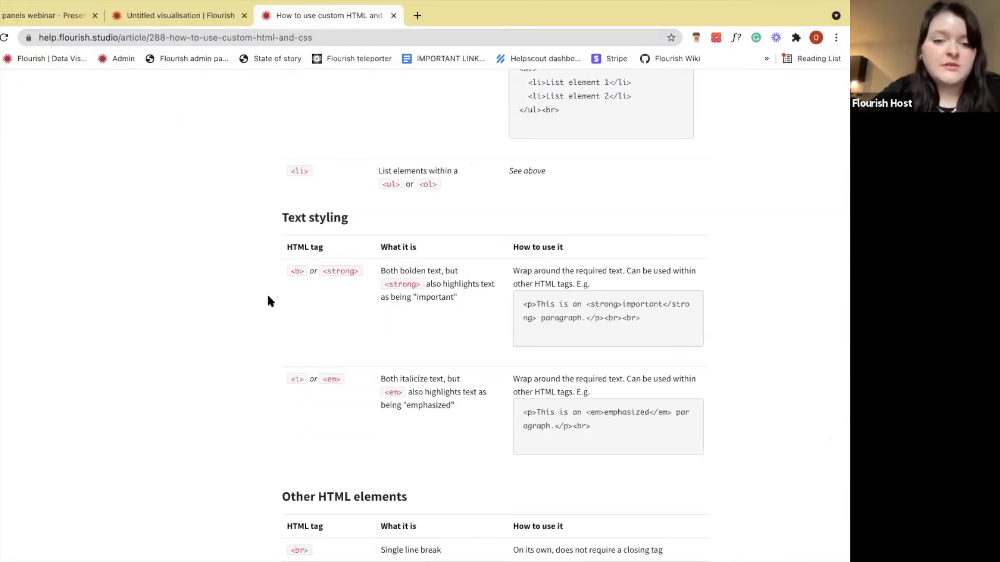
scroll(375, 295, down, 5)
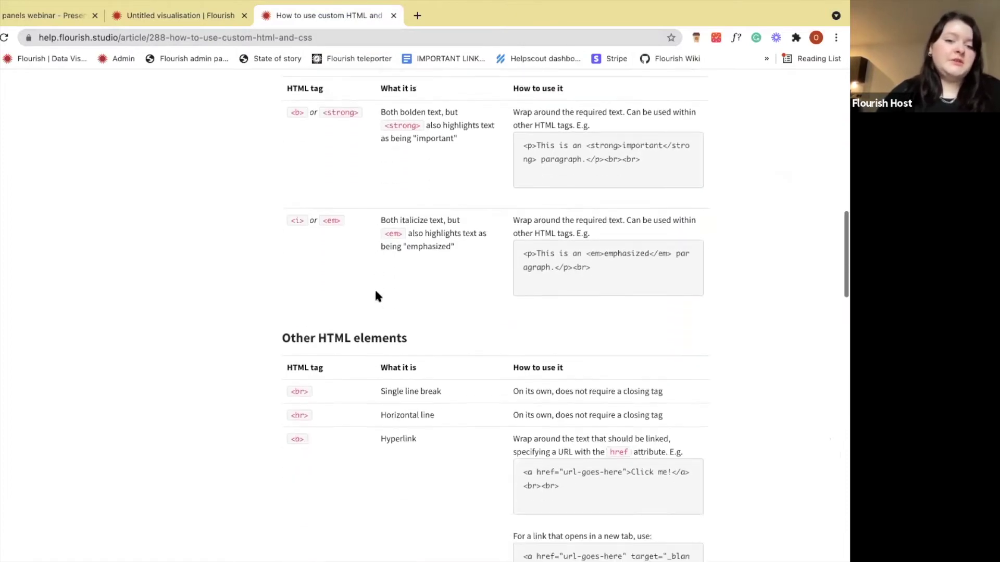
mouse_move(33, 6)
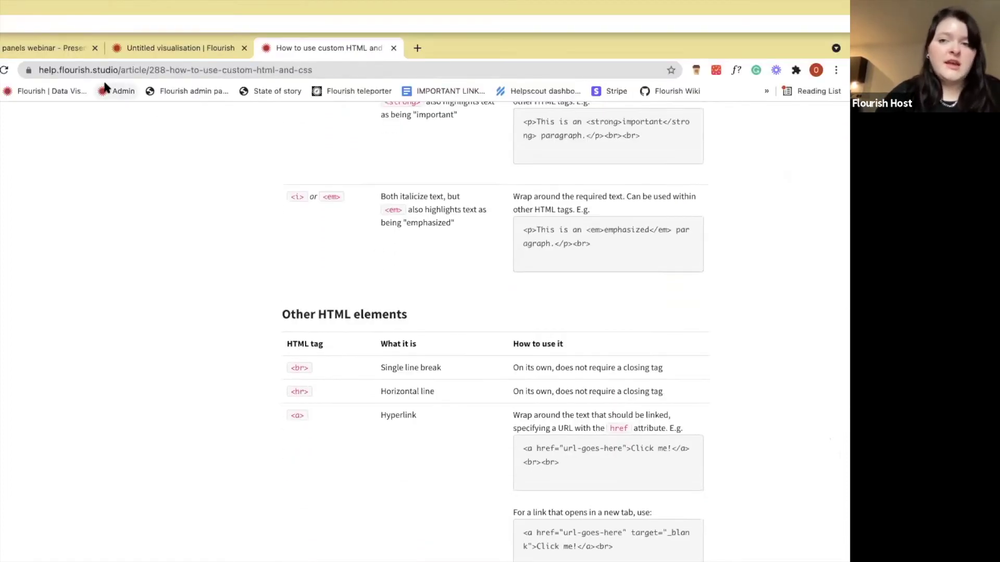
click(124, 47)
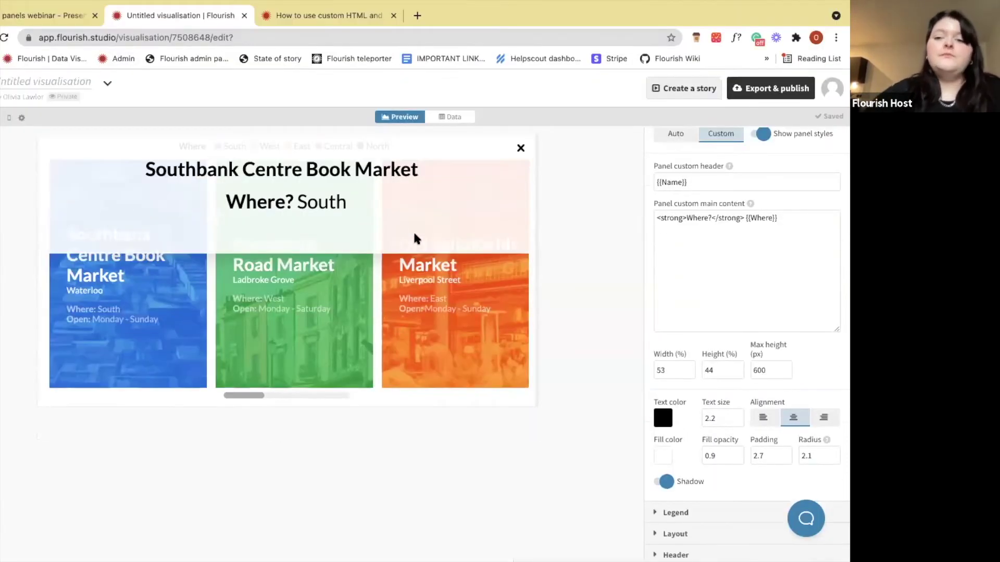
Add two line breaks after the {{Where}} line in the custom main content.
click(806, 230)
key(Return)
key(Return)
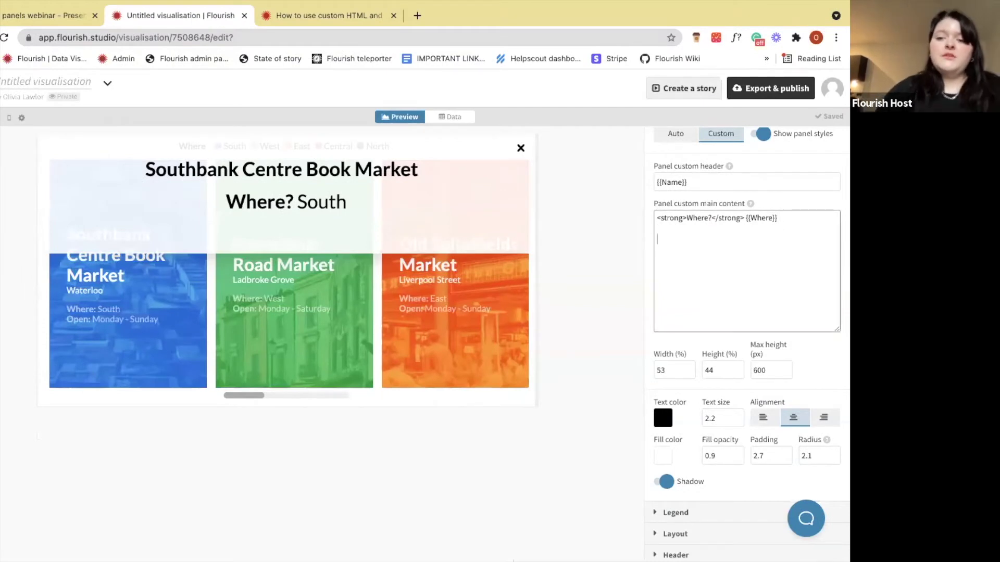
text(<style>  </style>)
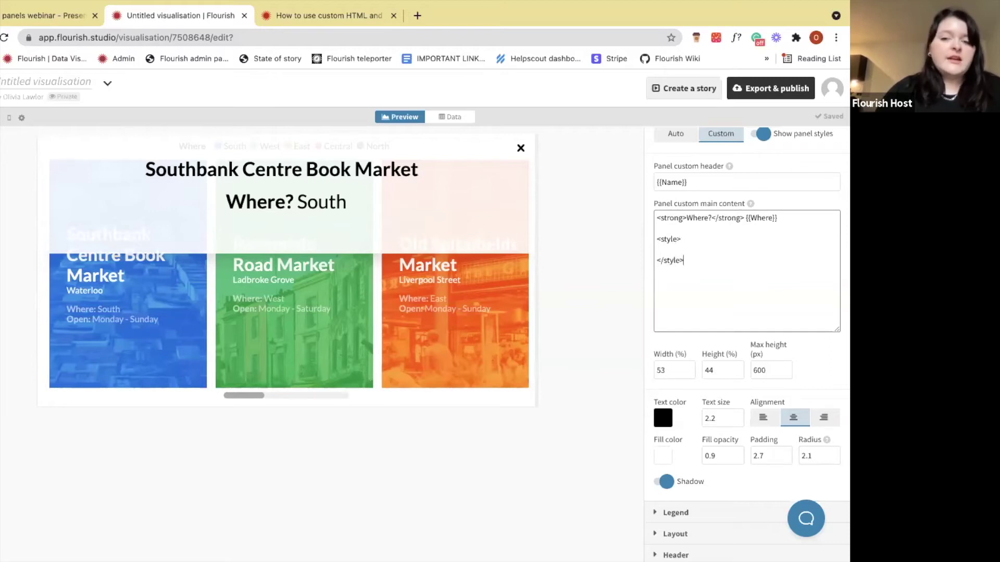
click(661, 249)
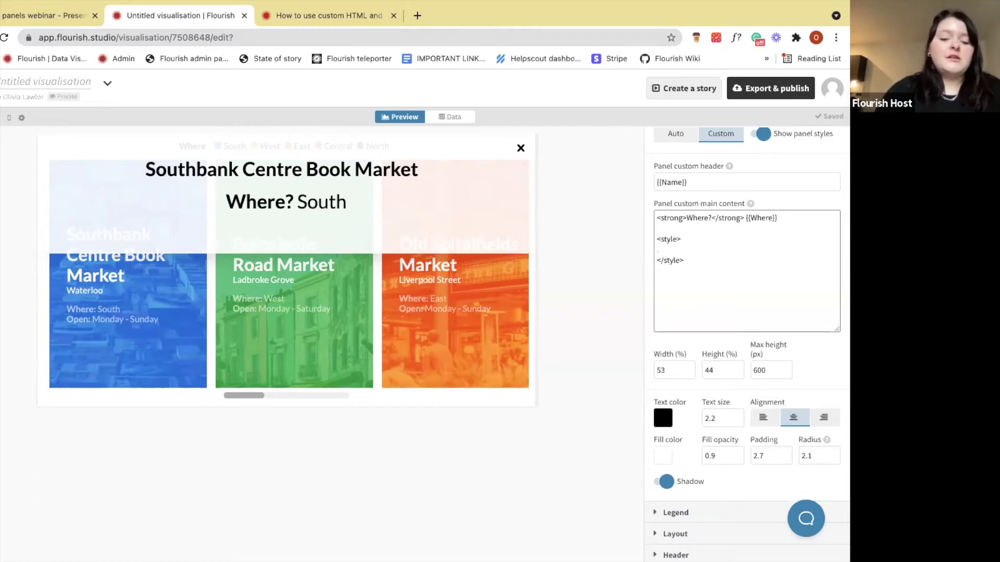
key(BackSpace)
key(BackSpace)
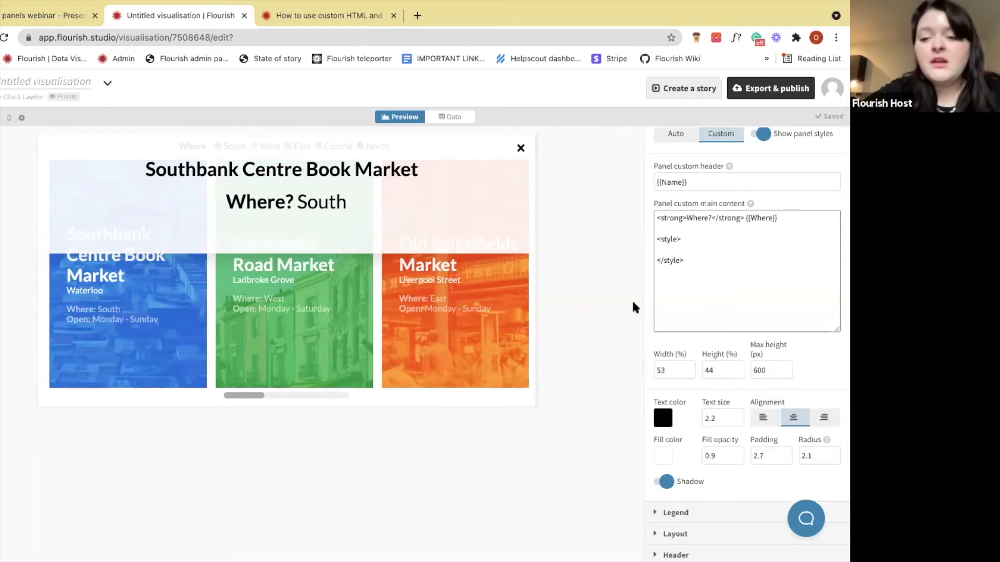
drag(696, 260, 651, 235)
key(BackSpace)
Add the tag <img src="{{Image}}"> to the custom main content, checking the image column's name in the data sheet.
text(<img src=")
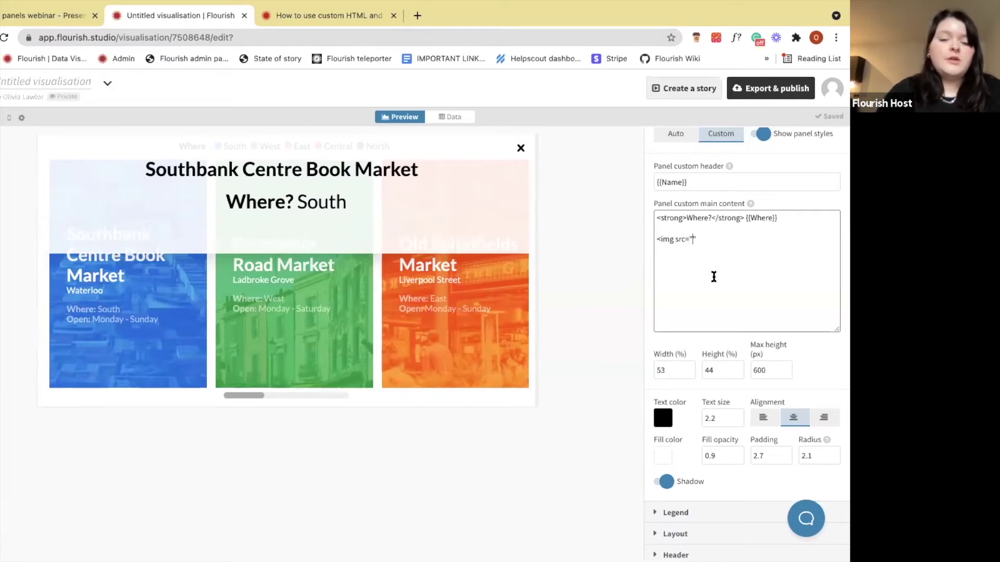
text({{)
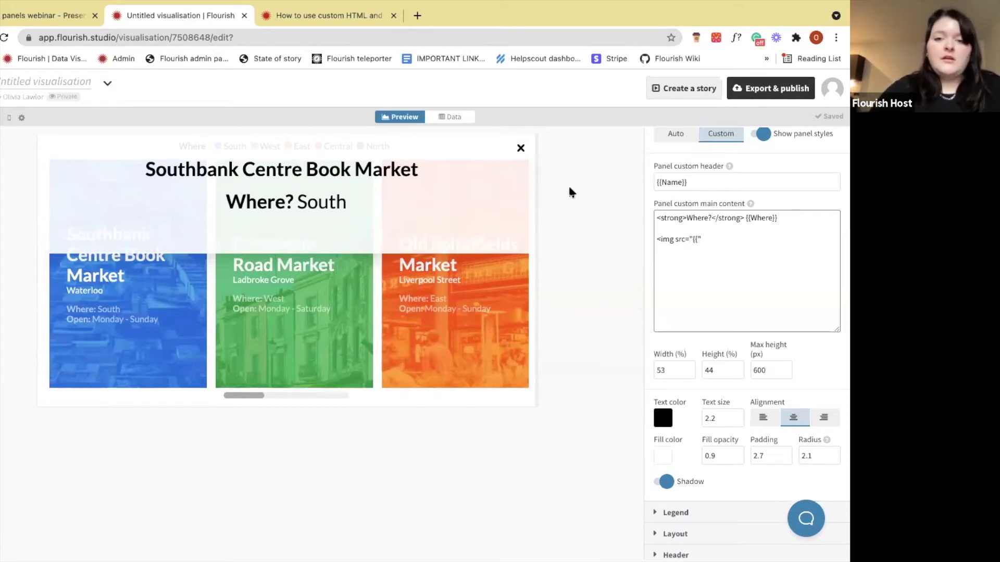
click(453, 117)
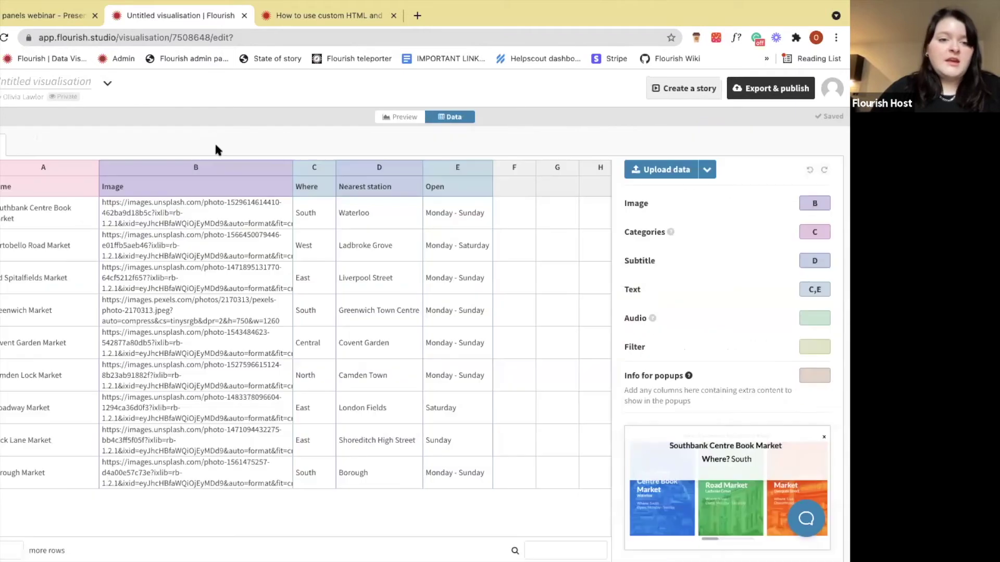
click(411, 116)
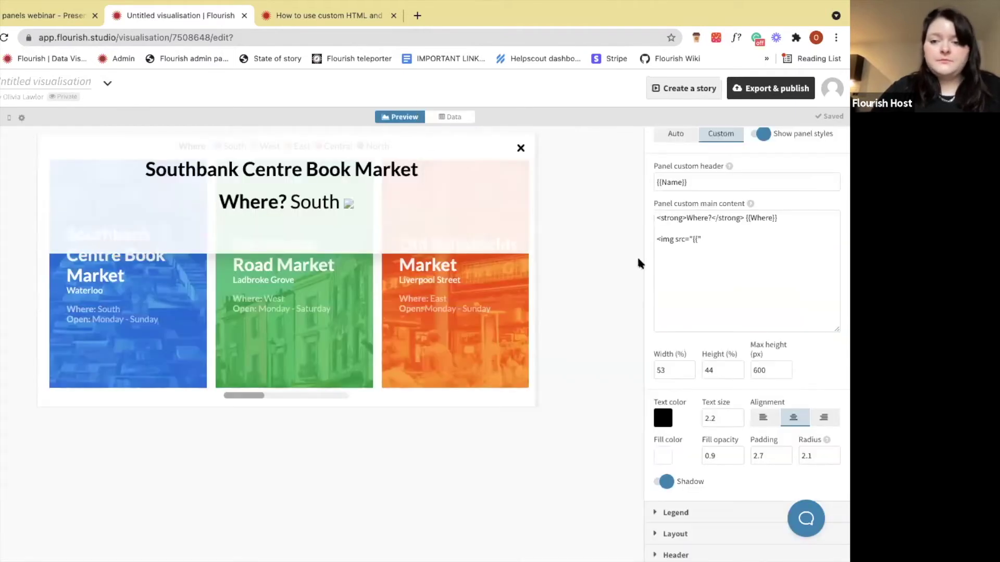
click(696, 239)
text(Image)
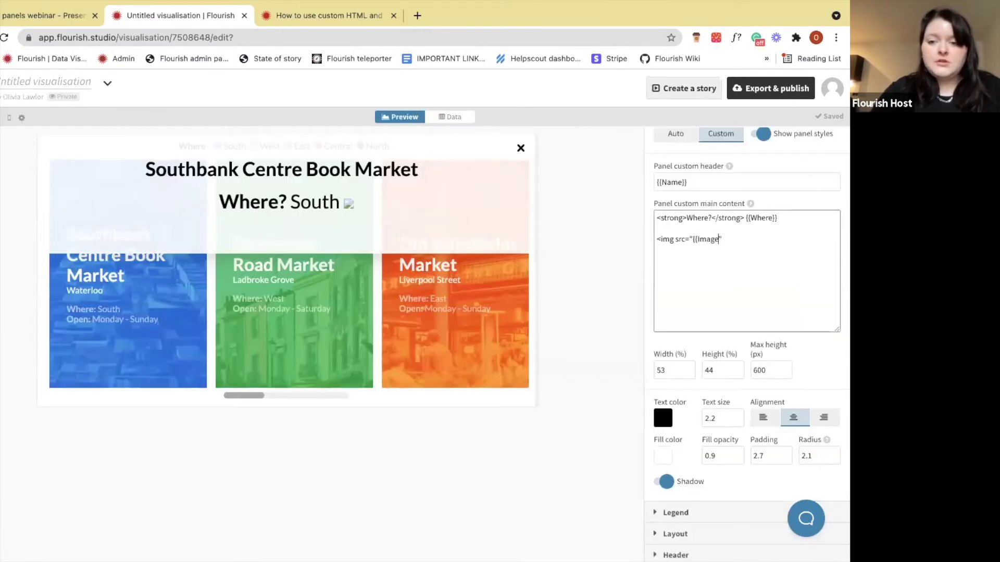
text(}})
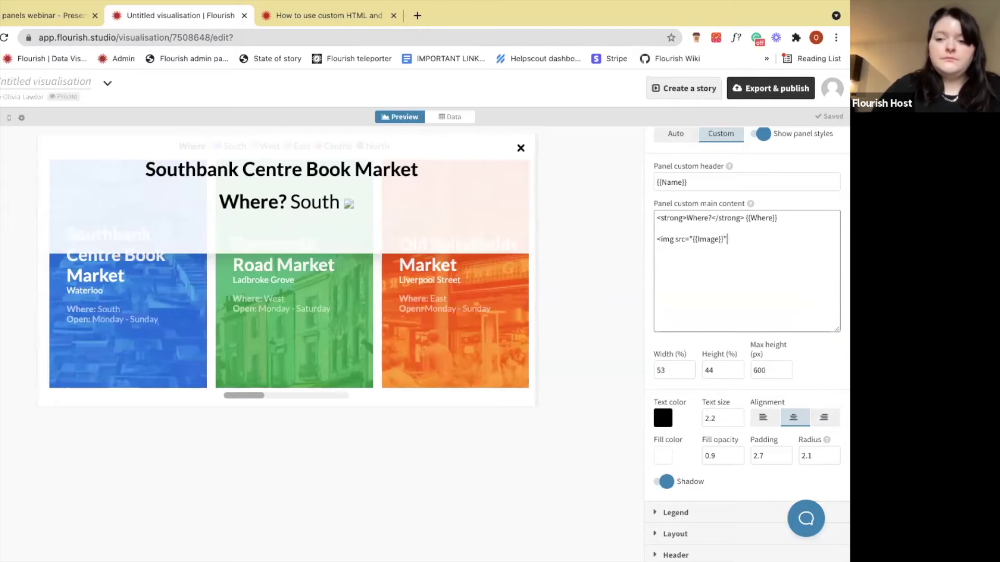
click(601, 289)
scroll(451, 245, down, 3)
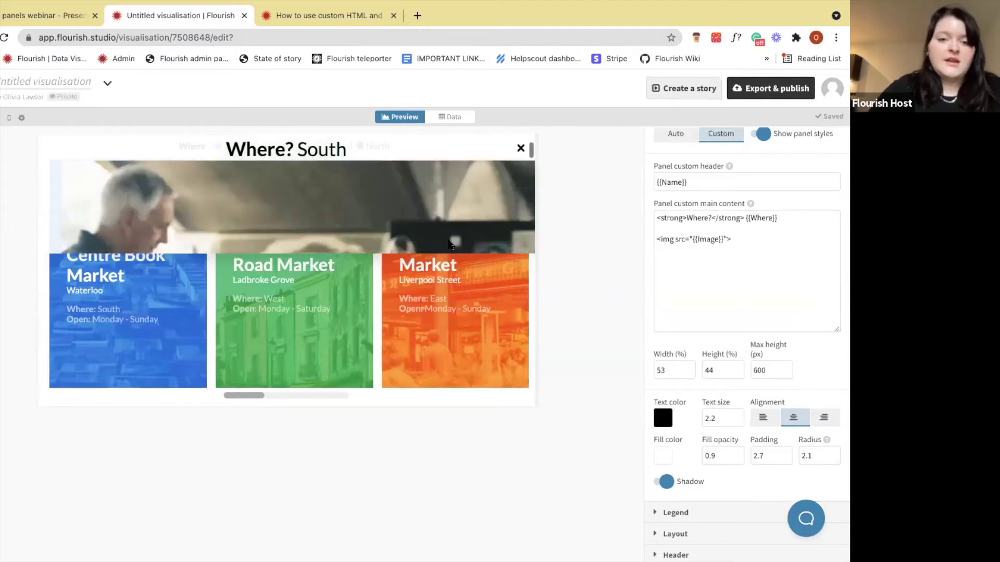
Add width=100% to the image tag and check the panels of the Old Spitalfields and Portobello Road Market cards.
click(723, 242)
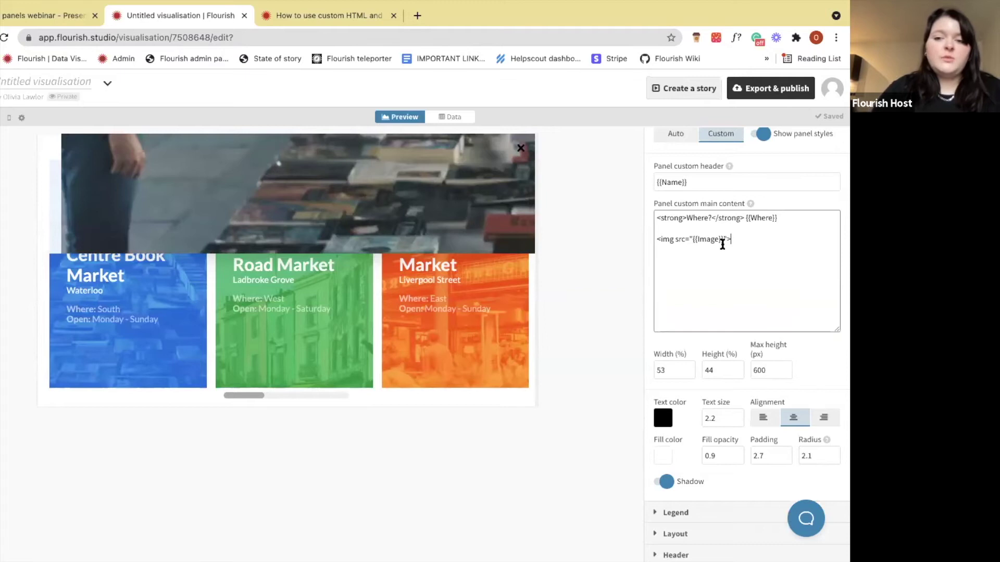
text(width=100%>)
click(626, 254)
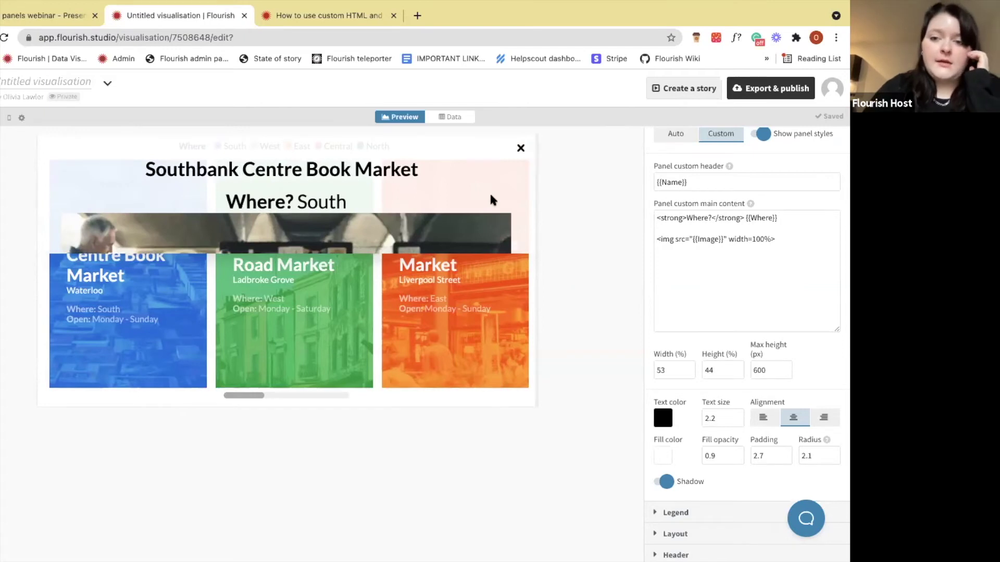
click(438, 273)
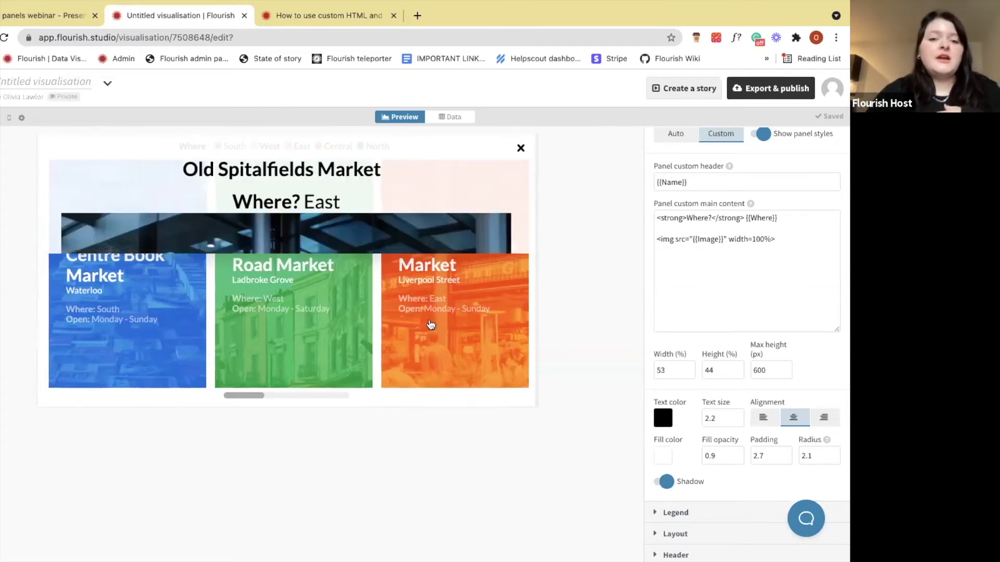
click(356, 331)
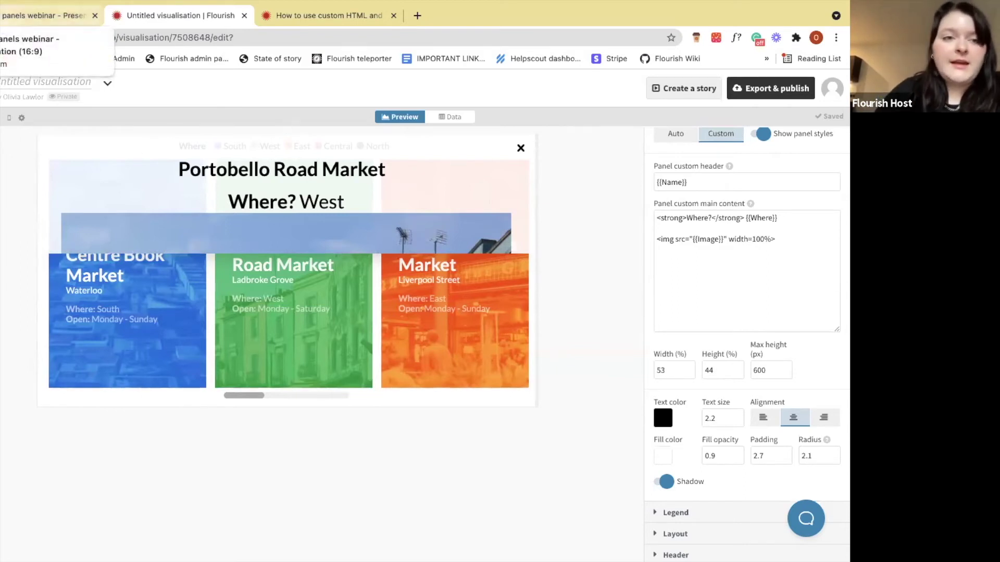
Switch to the Canva webinar presentation and advance to the "Embedding Flourish visualizations" slide.
click(47, 15)
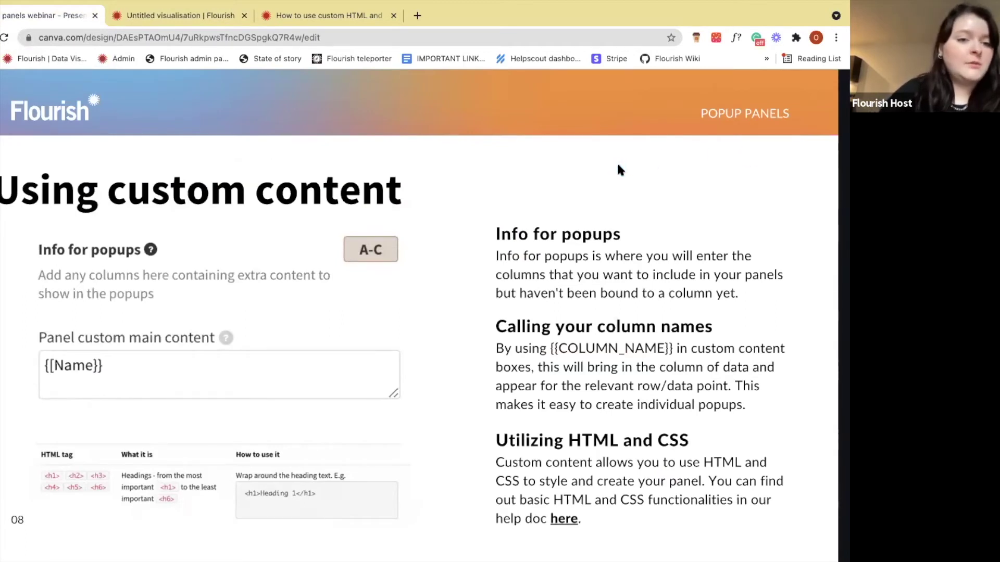
key(Right)
click(564, 212)
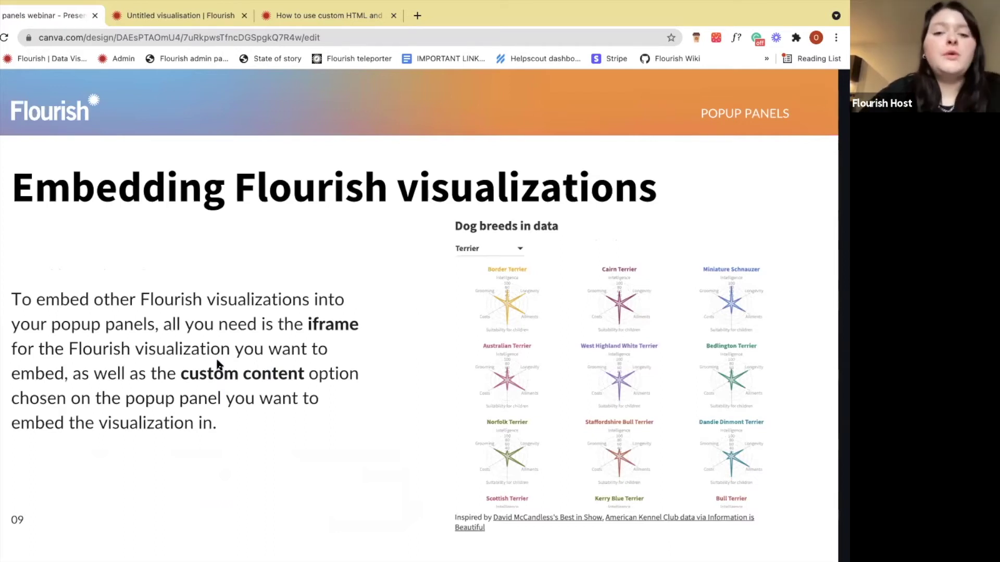
Open the Border Terrier panel in the embedded dog breeds visualization and look through its embedded bar chart.
click(505, 304)
scroll(565, 339, down, 10)
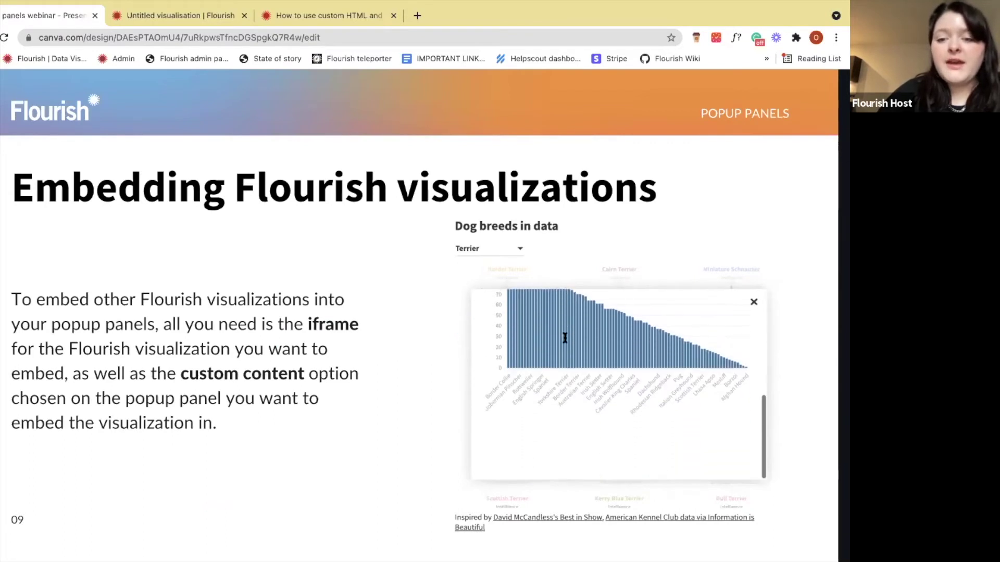
scroll(565, 336, up, 10)
scroll(674, 314, down, 8)
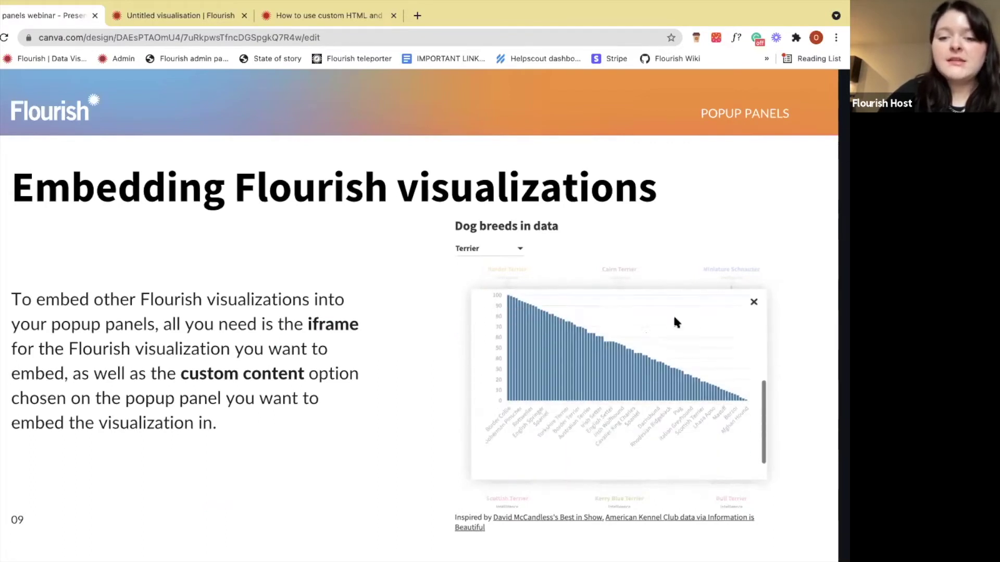
scroll(548, 379, up, 3)
Switch the panel's embedded bar chart to Costs and on to another measure, and examine its bars.
click(535, 353)
click(521, 410)
click(522, 355)
click(501, 423)
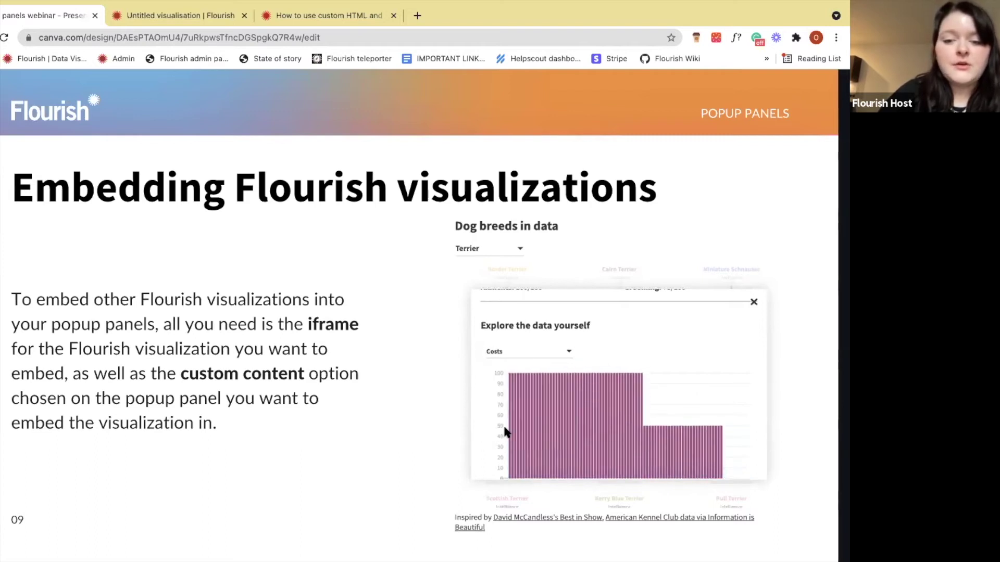
scroll(503, 421, down, 5)
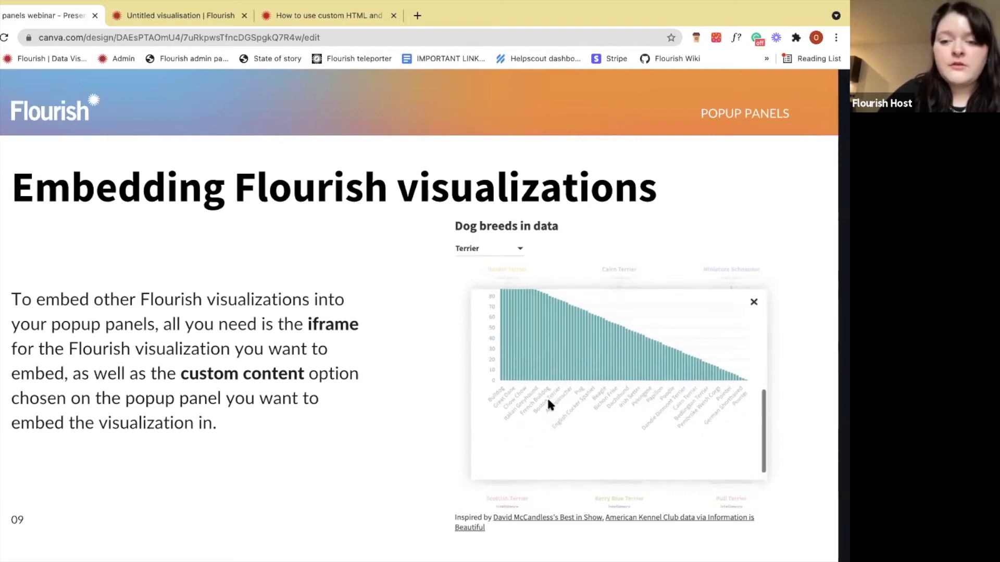
Close the Border Terrier panel, then open and close the Miniature Schnauzer panel in the dog breeds visualization.
scroll(548, 403, up, 2)
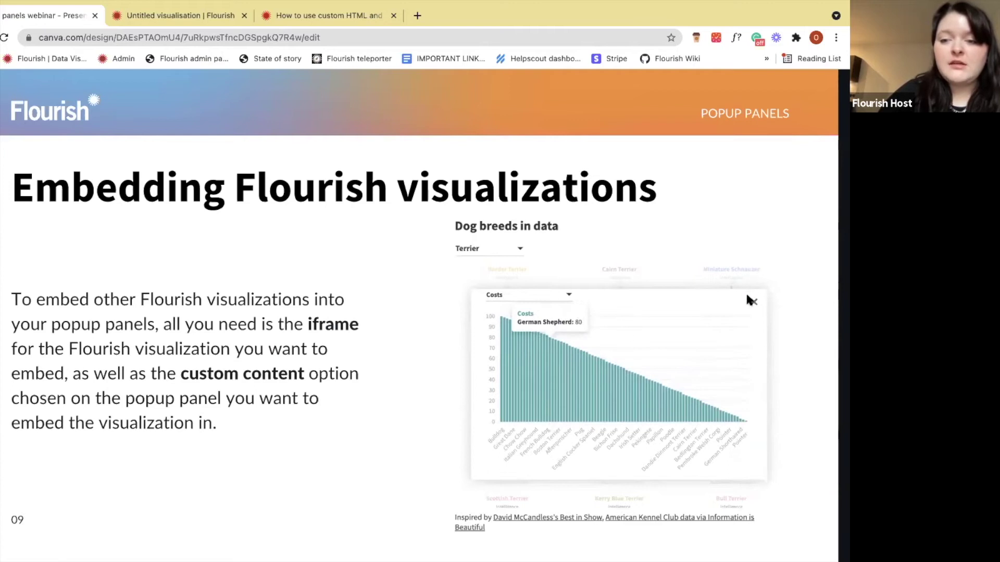
click(754, 303)
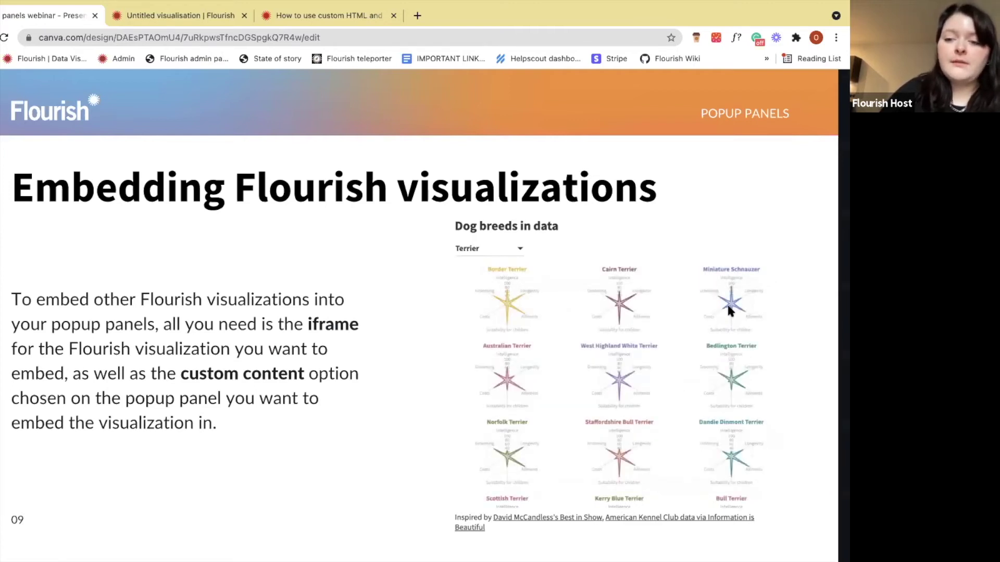
click(730, 309)
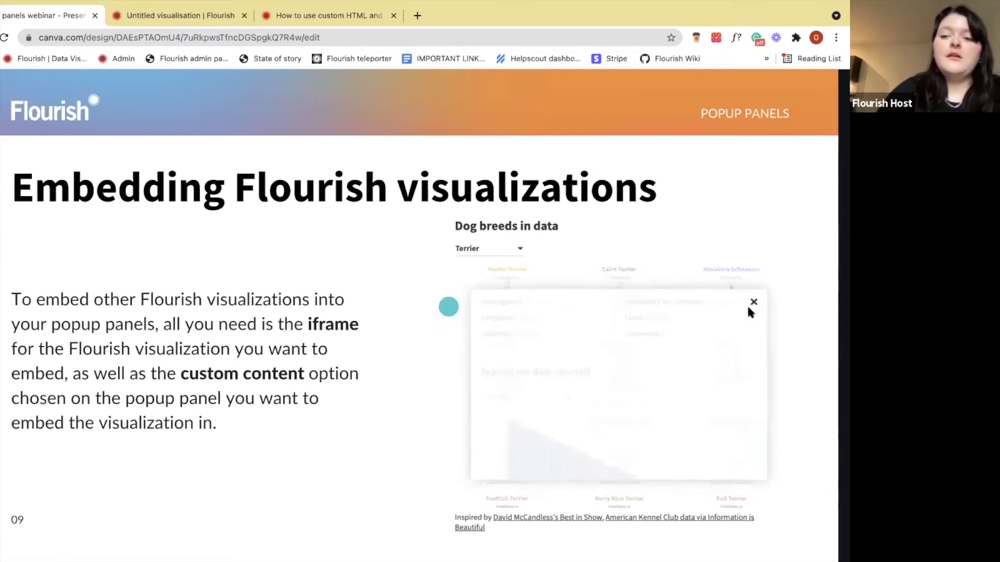
click(753, 303)
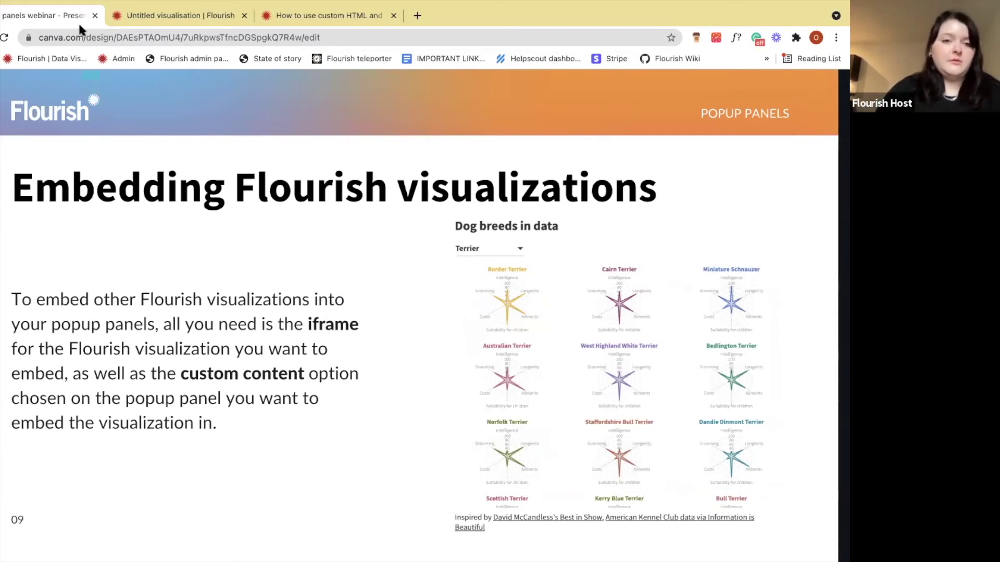
Return to the Flourish projects and create a new visualisation from the stacked column chart template.
click(109, 15)
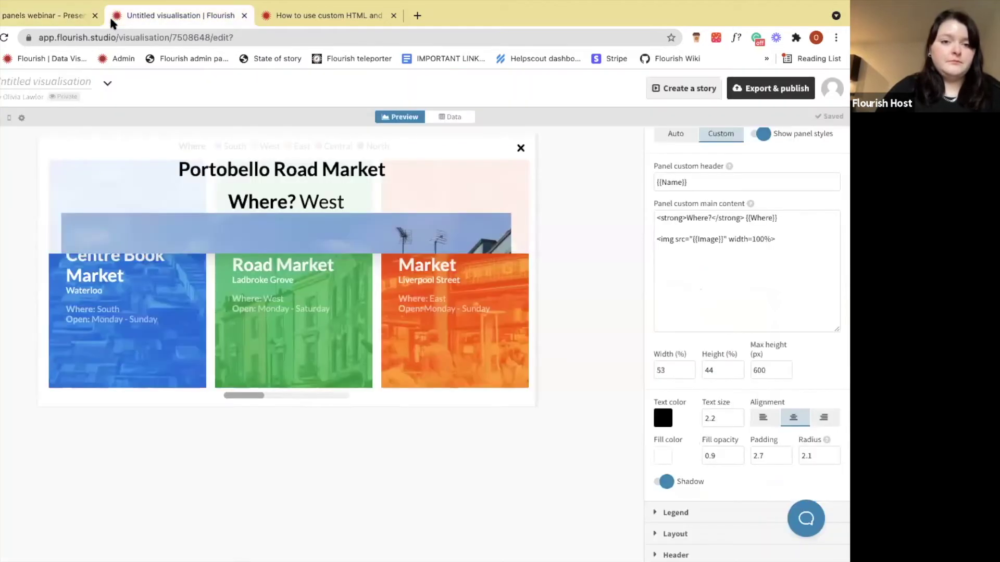
click(2, 87)
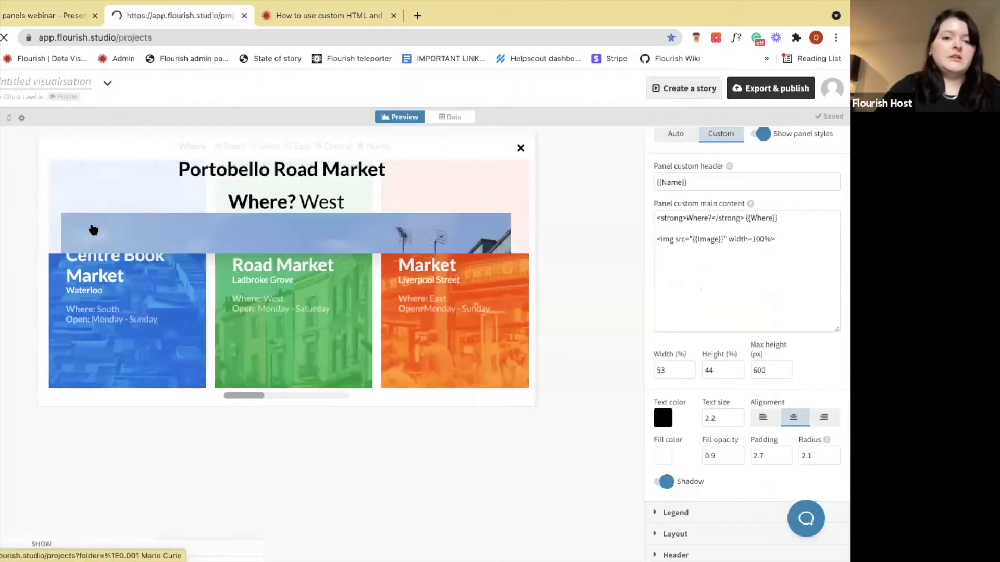
click(89, 139)
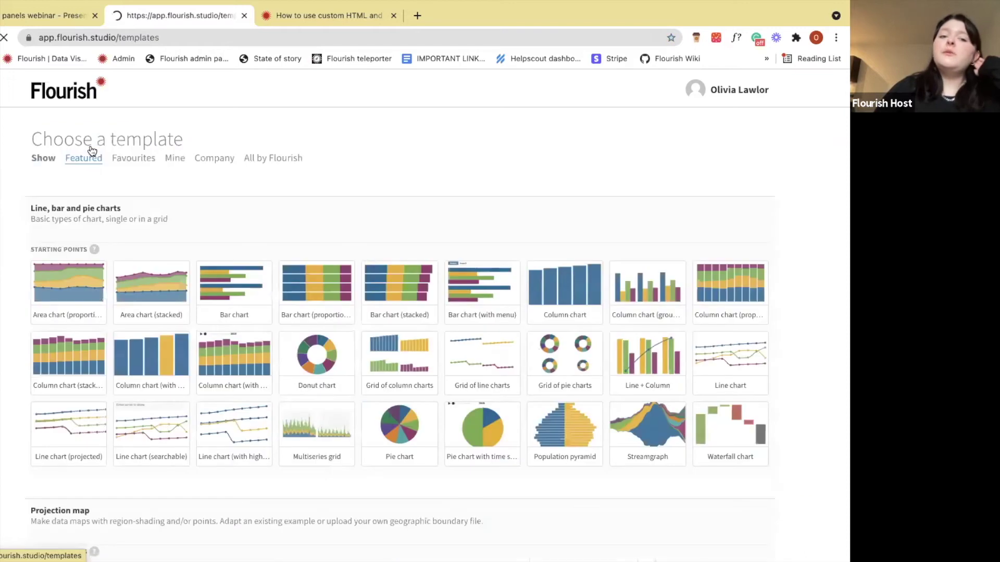
scroll(380, 239, down, 2)
scroll(383, 245, down, 1)
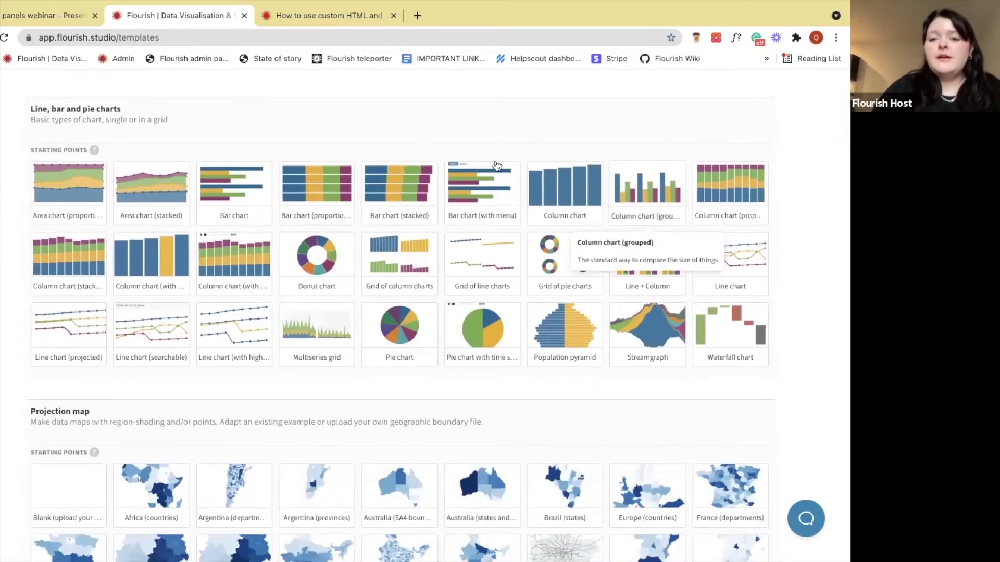
click(45, 266)
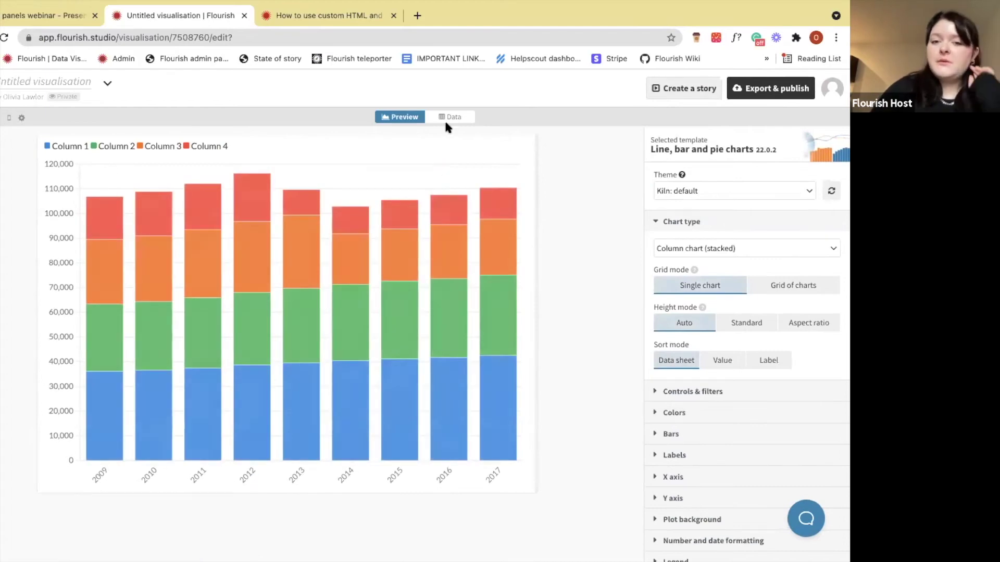
Limit the chart's values to columns B-D and name the visualisation "For embed".
click(451, 115)
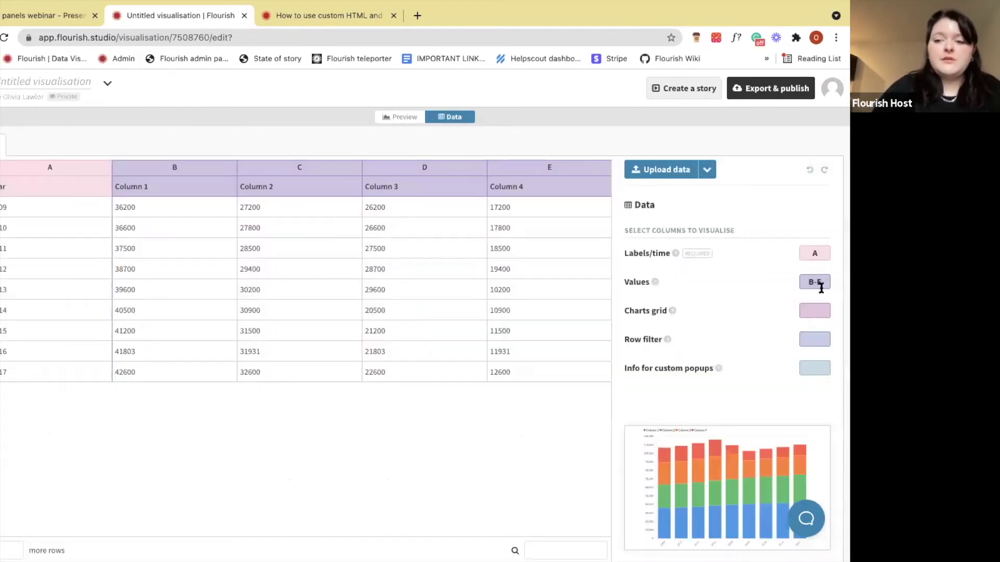
text(D)
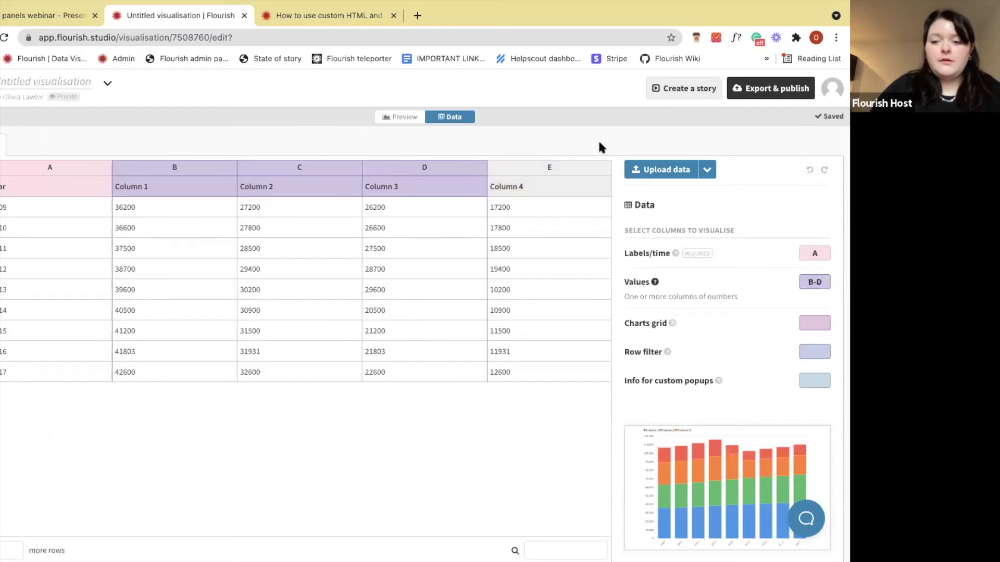
drag(91, 81, 4, 82)
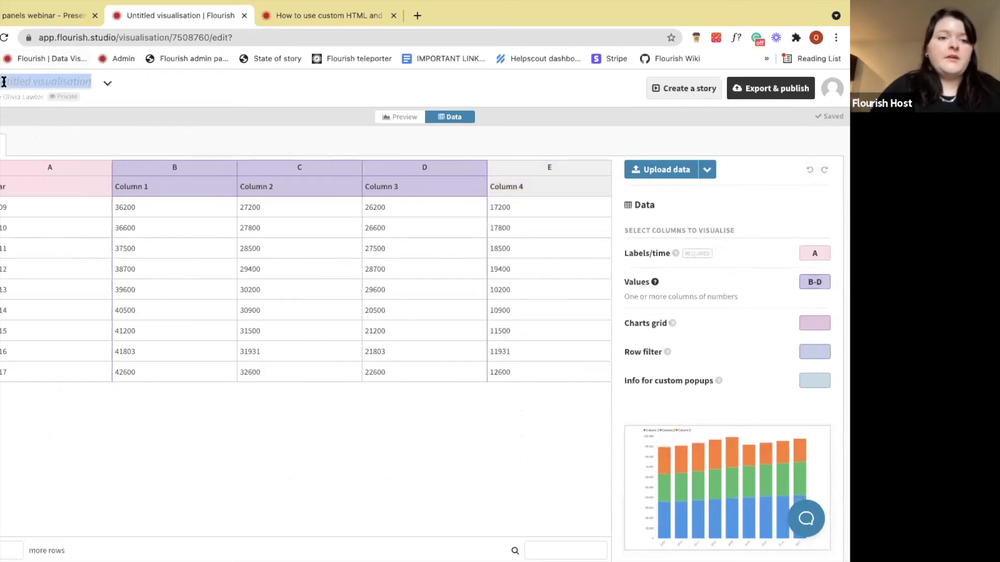
text(For embed)
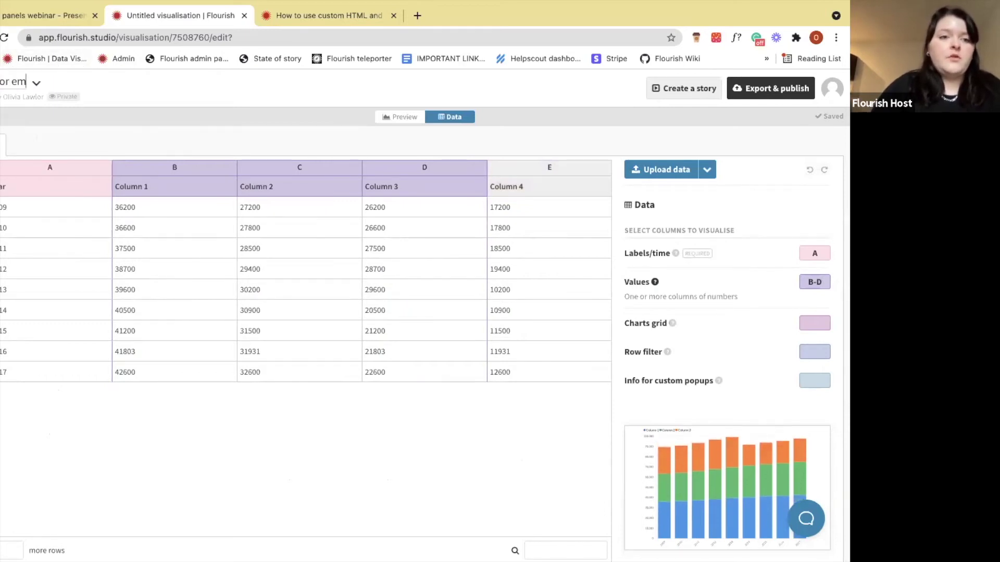
Preview the chart and apply the "Kiln: Candidate: Candy" theme.
click(404, 116)
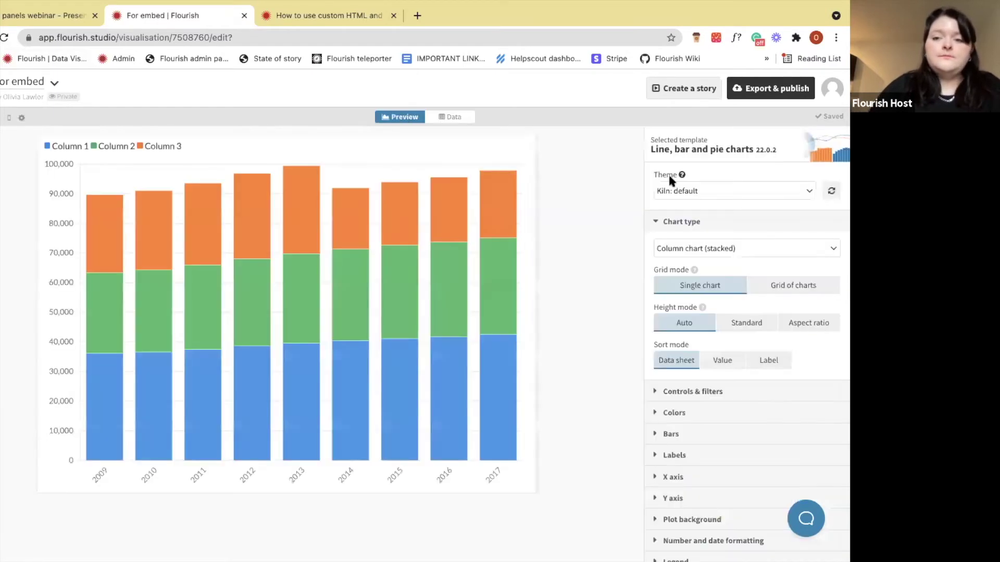
click(805, 194)
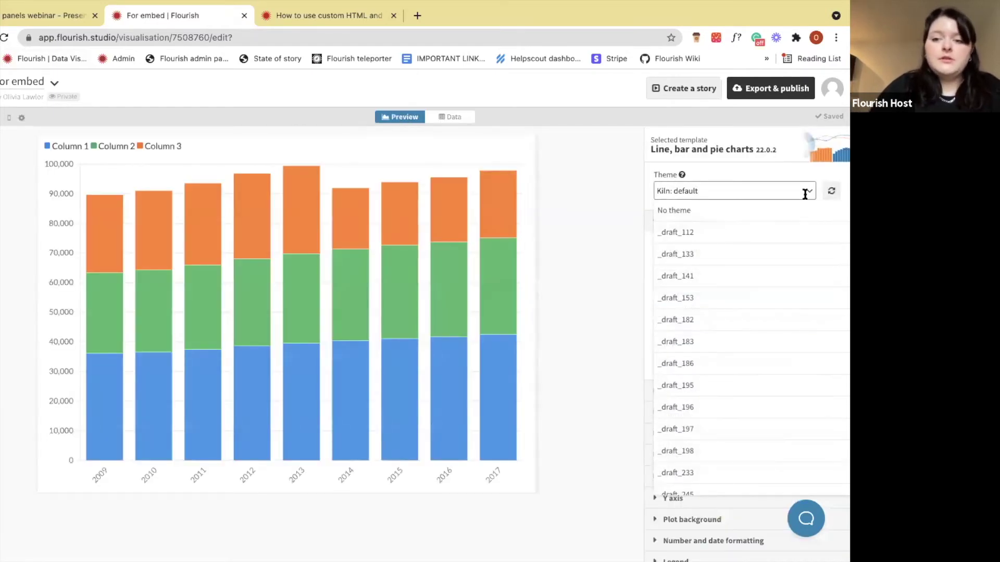
text(candy)
click(777, 202)
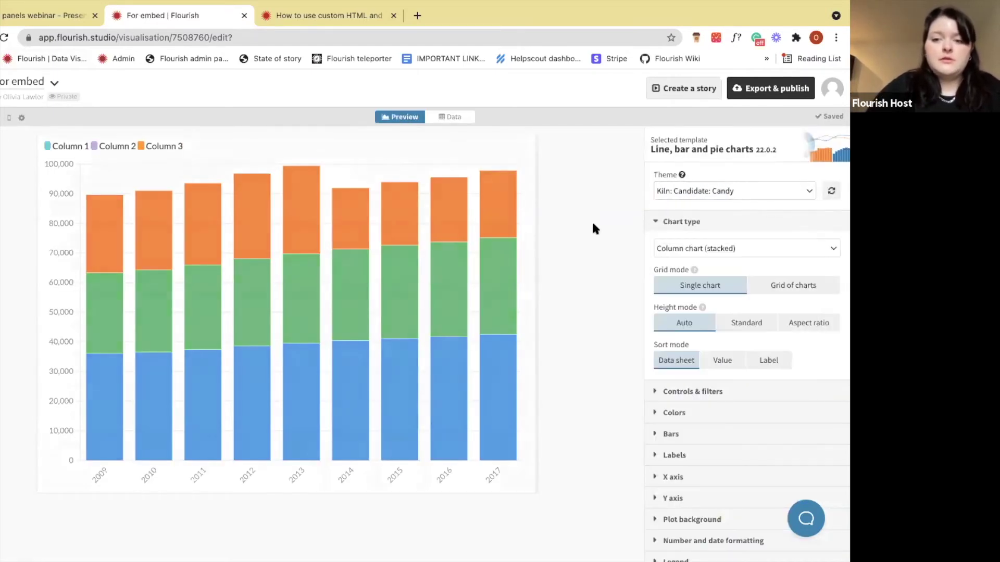
Publish the "For embed" chart so it can be shared and embedded.
click(764, 84)
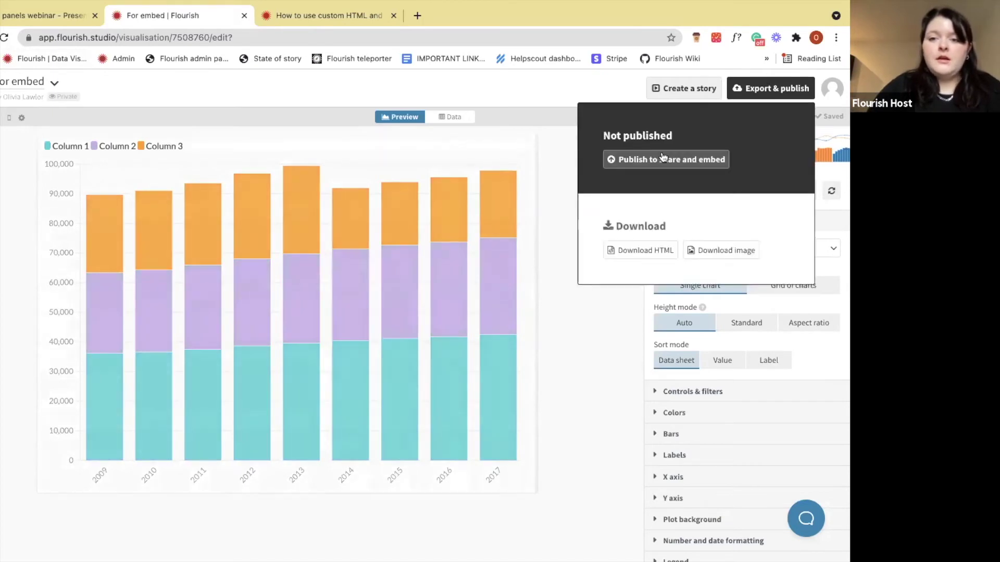
click(662, 159)
click(359, 363)
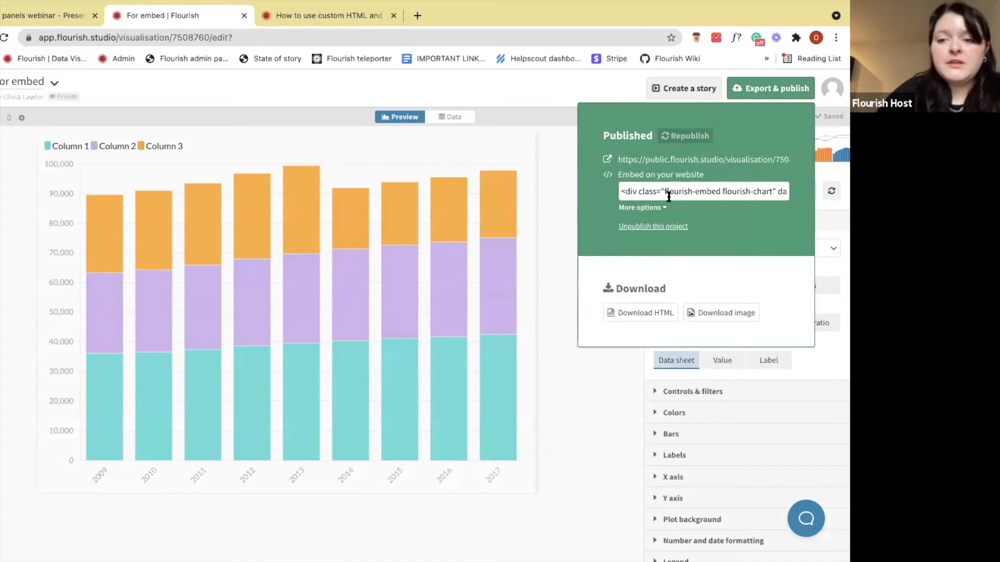
Choose the Iframe embed format with a height of 300px and copy the embed code.
click(658, 208)
click(743, 210)
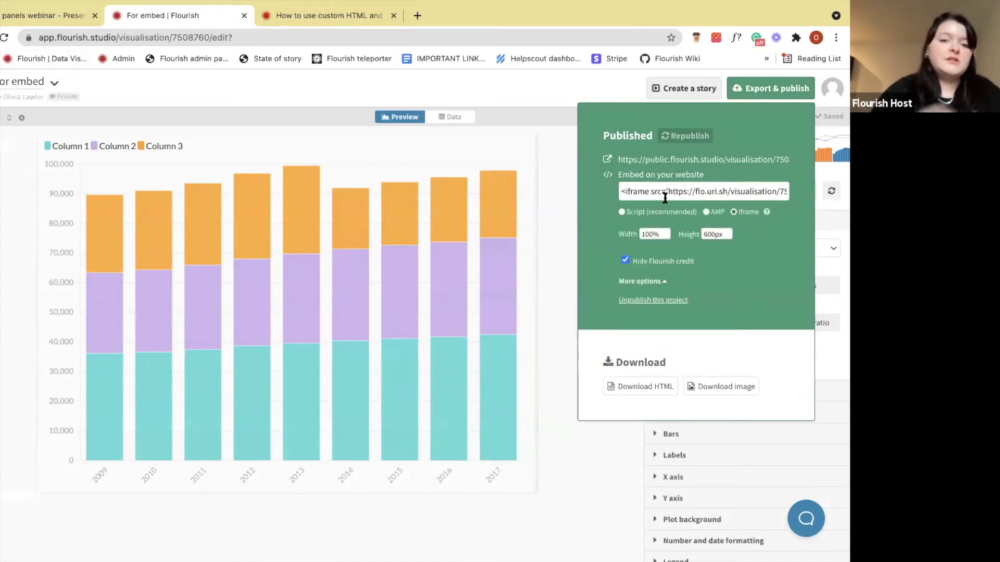
click(707, 234)
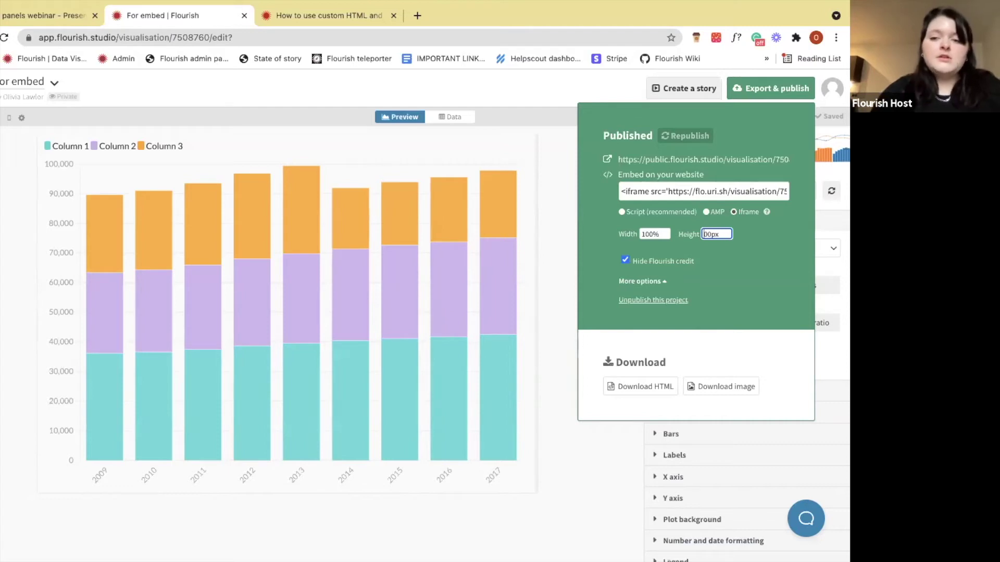
text(3)
click(717, 192)
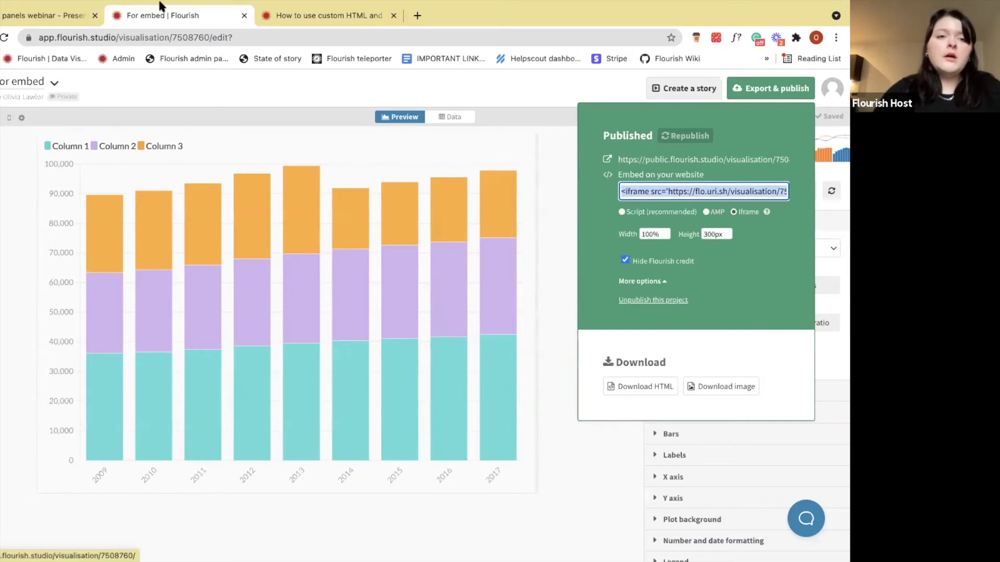
Go back to the projects and create a new visualisation from the World projection map template.
click(217, 128)
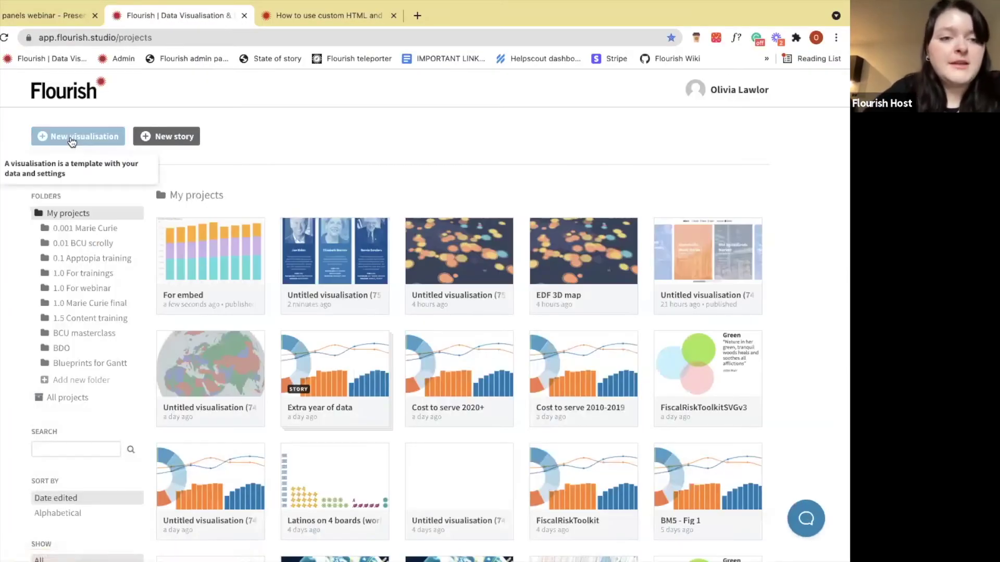
click(78, 137)
scroll(255, 319, down, 9)
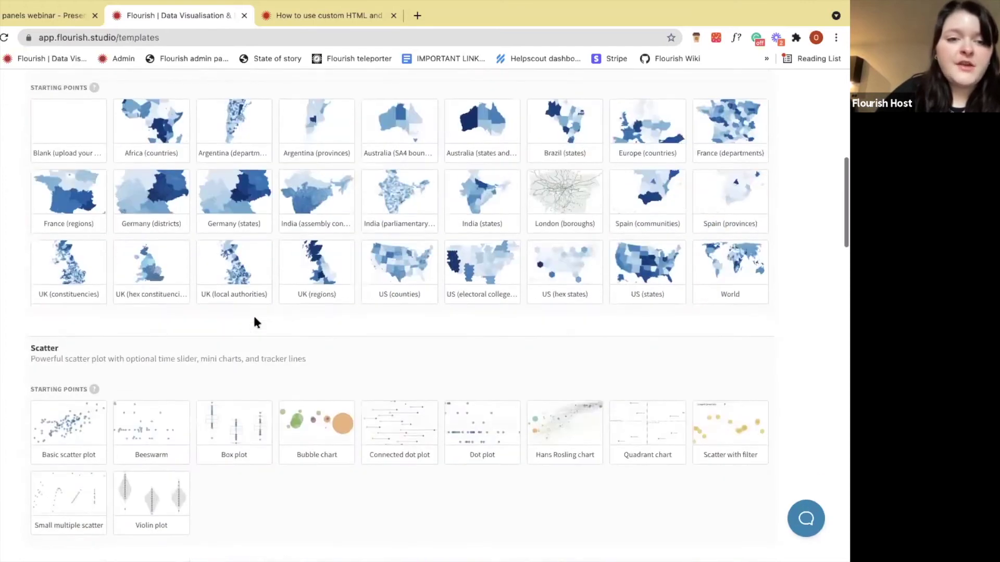
scroll(256, 320, up, 2)
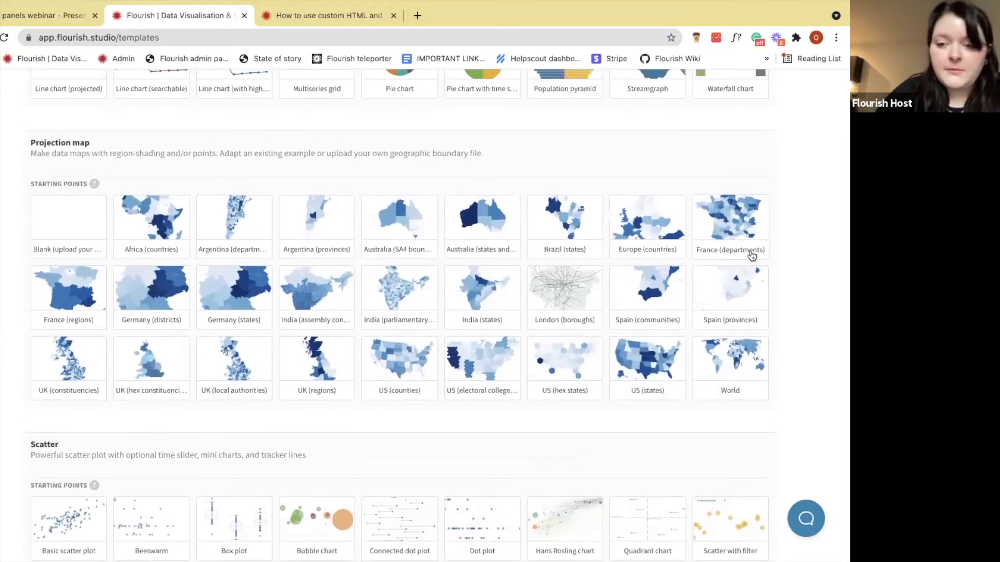
click(728, 368)
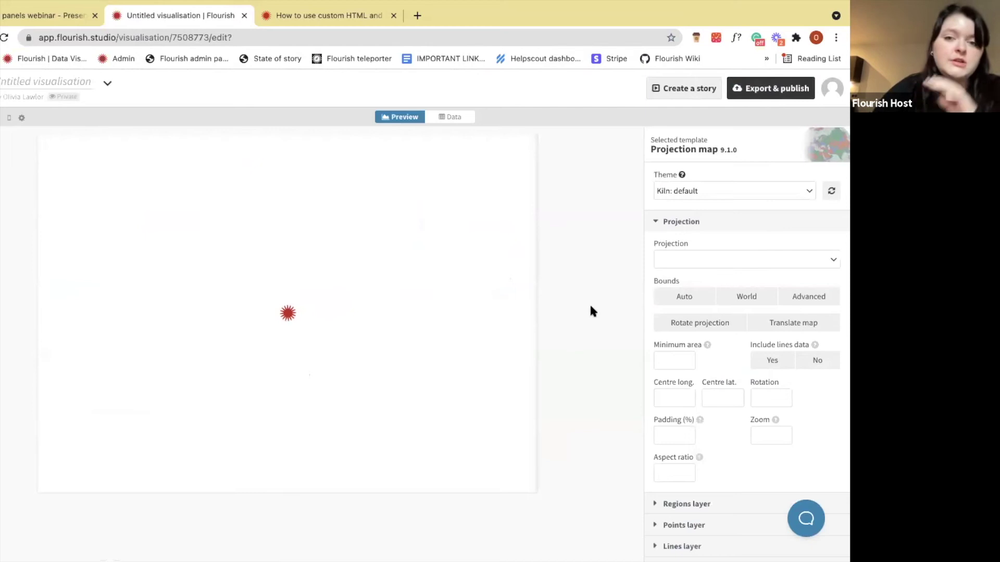
click(443, 117)
click(400, 116)
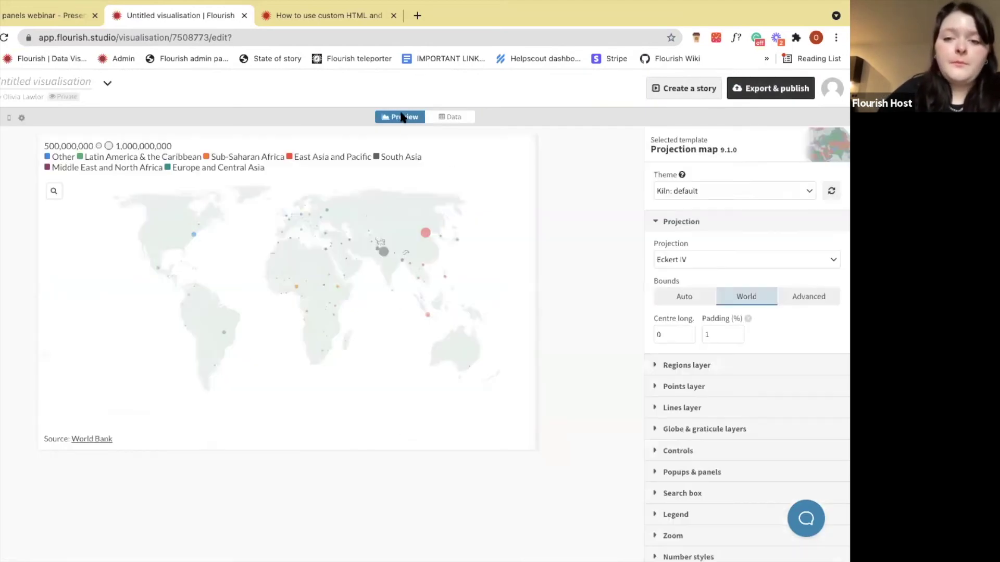
Set the map's points to show a panel in the popups and panels settings.
scroll(686, 203, down, 1)
click(686, 202)
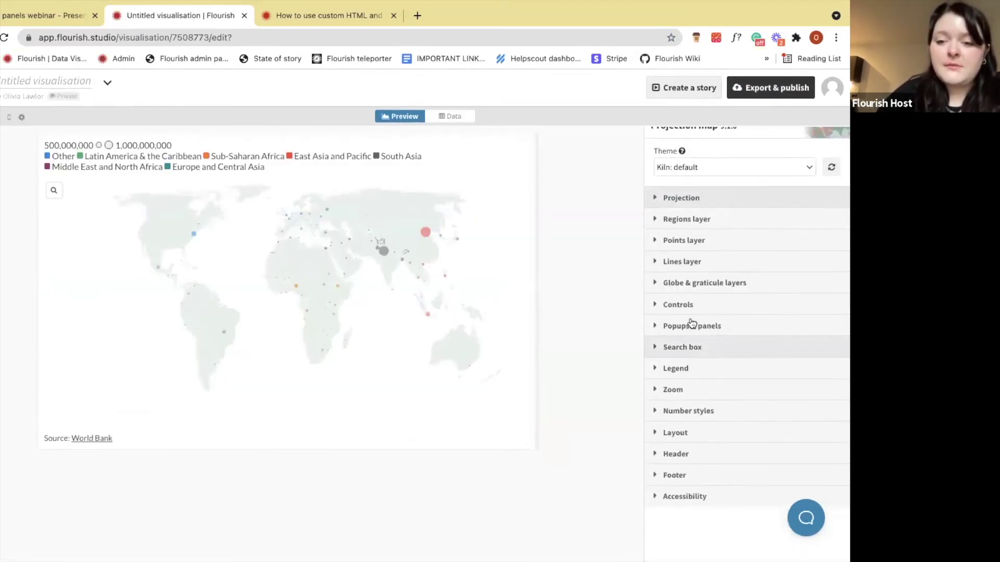
click(692, 326)
scroll(687, 386, down, 4)
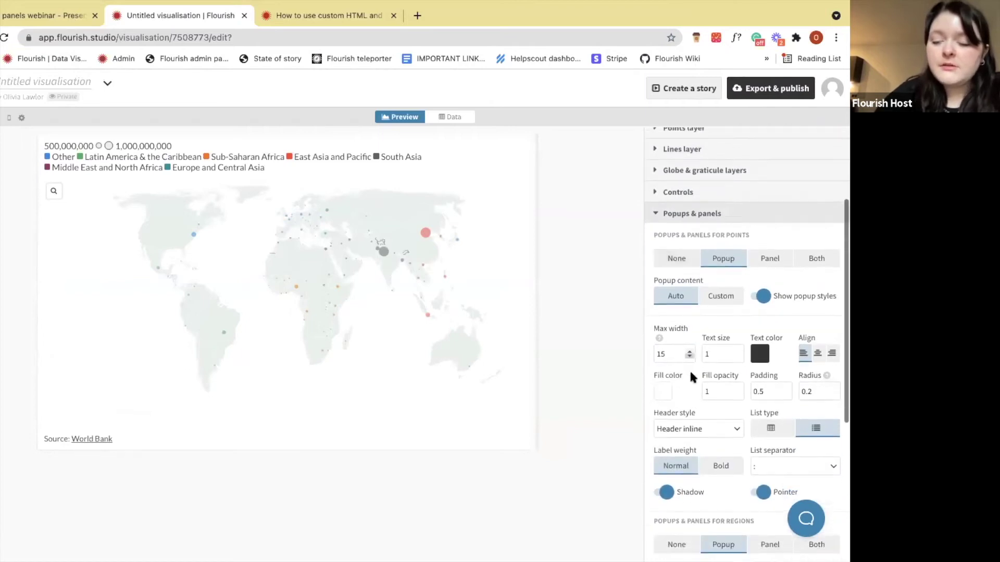
click(770, 259)
scroll(742, 351, down, 4)
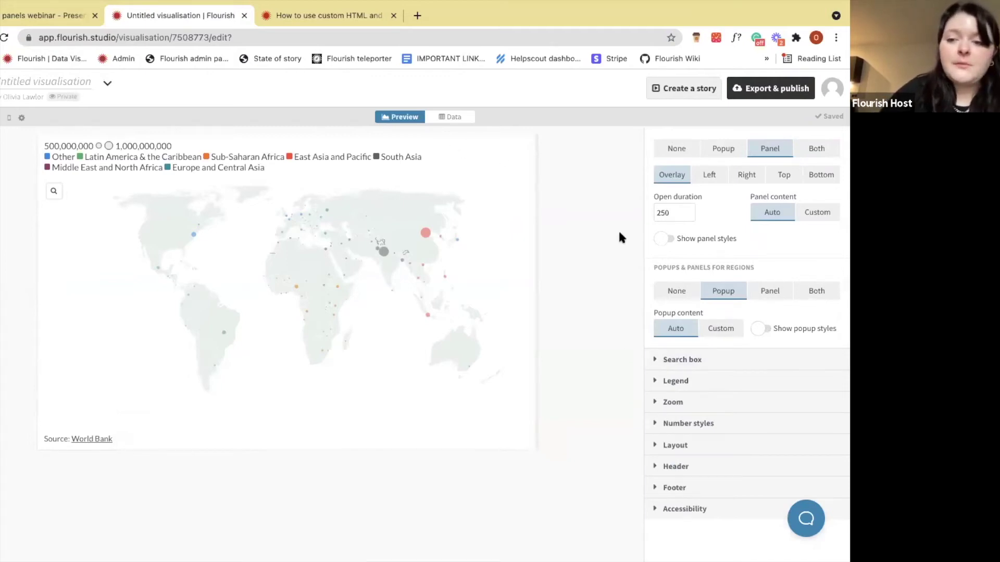
Check the overlay panel of the China point on the map and close it.
scroll(709, 273, up, 2)
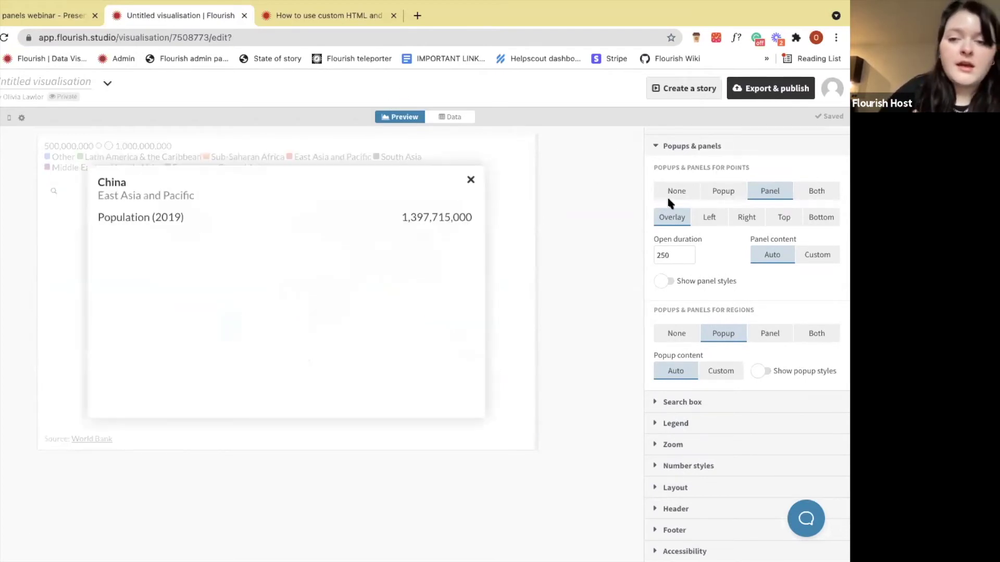
click(465, 180)
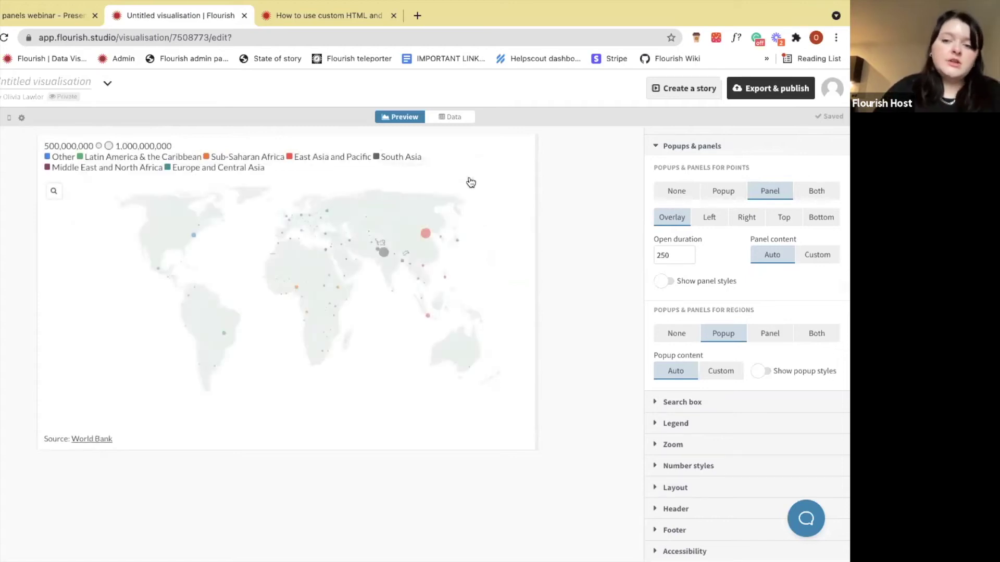
click(426, 229)
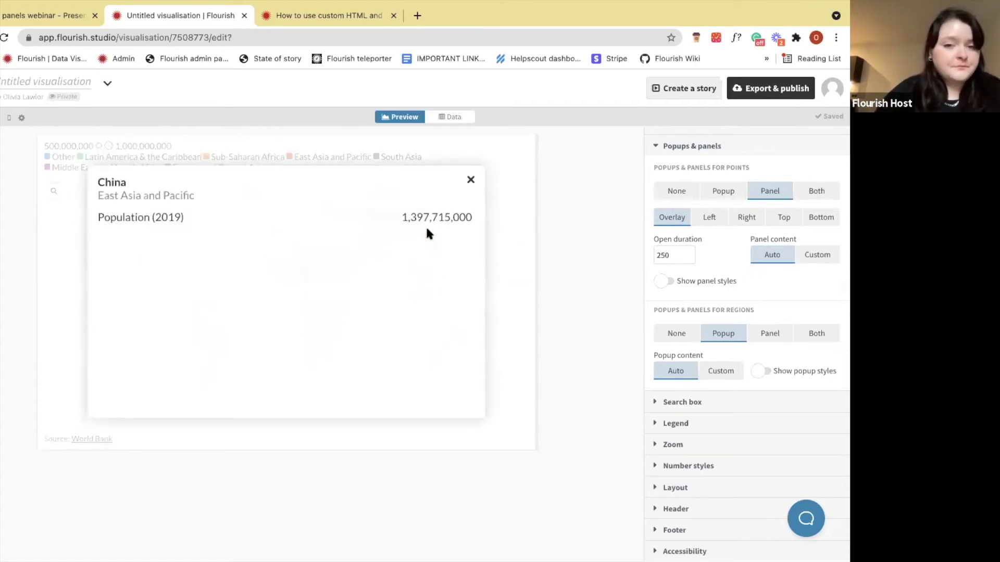
click(472, 181)
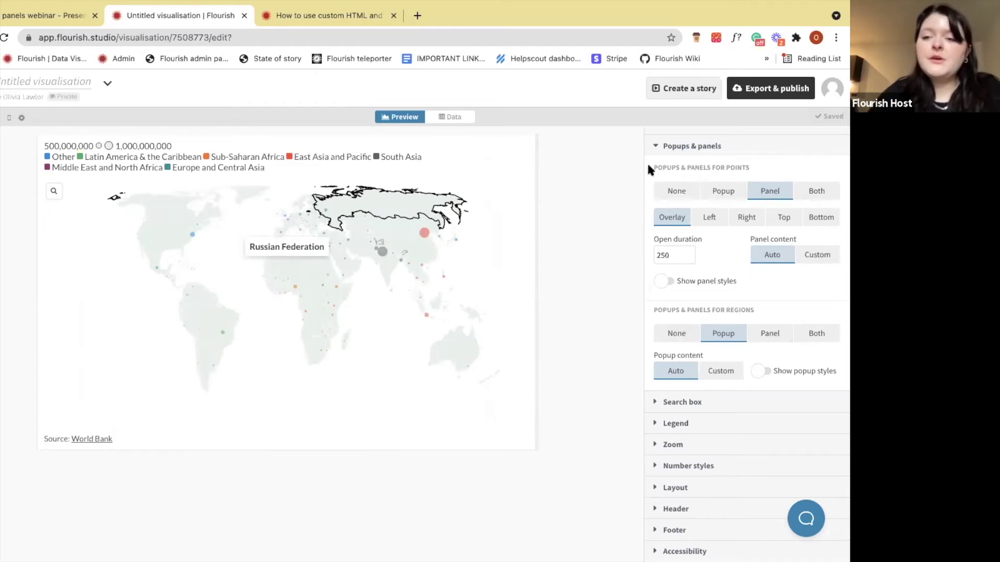
Switch the point panel's content to Custom and clear the default text from its custom header and main content.
click(827, 254)
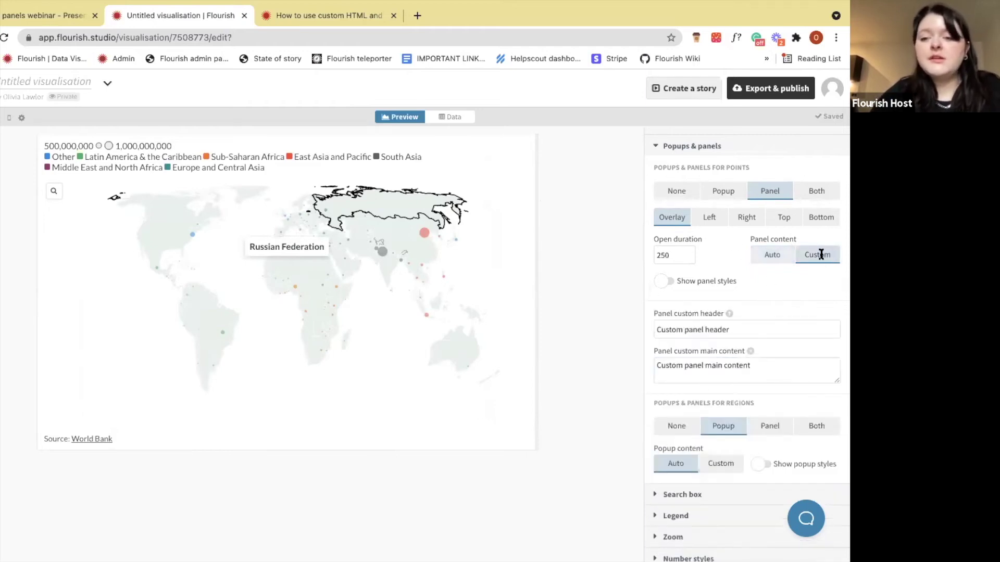
triple_click(687, 367)
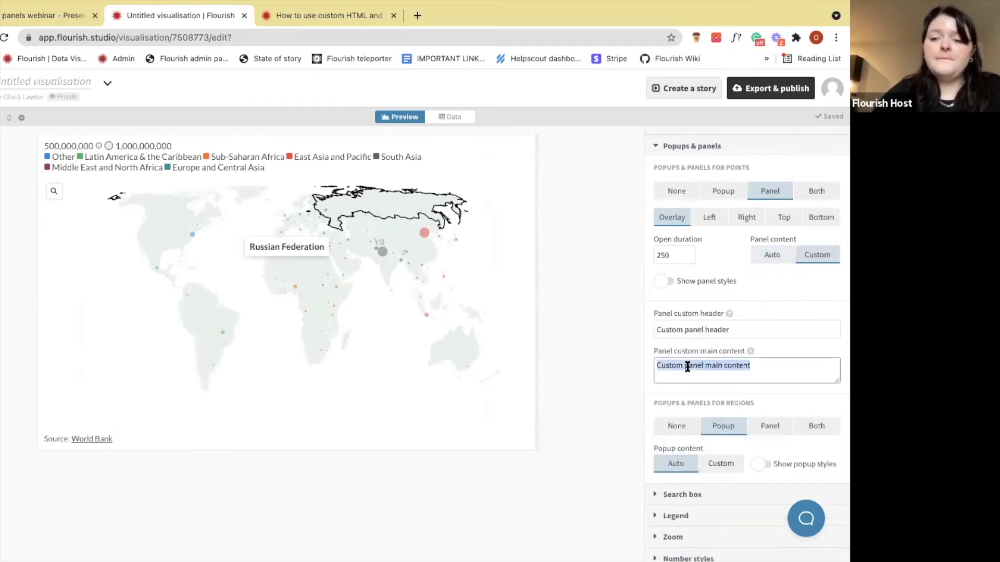
triple_click(673, 329)
key(BackSpace)
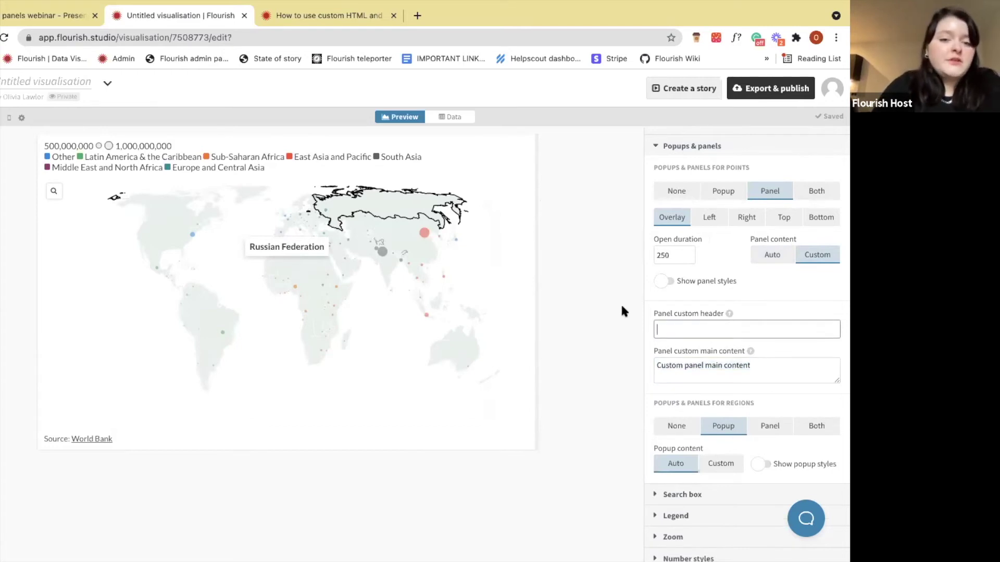
click(602, 322)
triple_click(702, 366)
key(BackSpace)
Look up the Points sheet's columns, set the panel's custom header to {{Name}}, and check it on the China point.
click(675, 323)
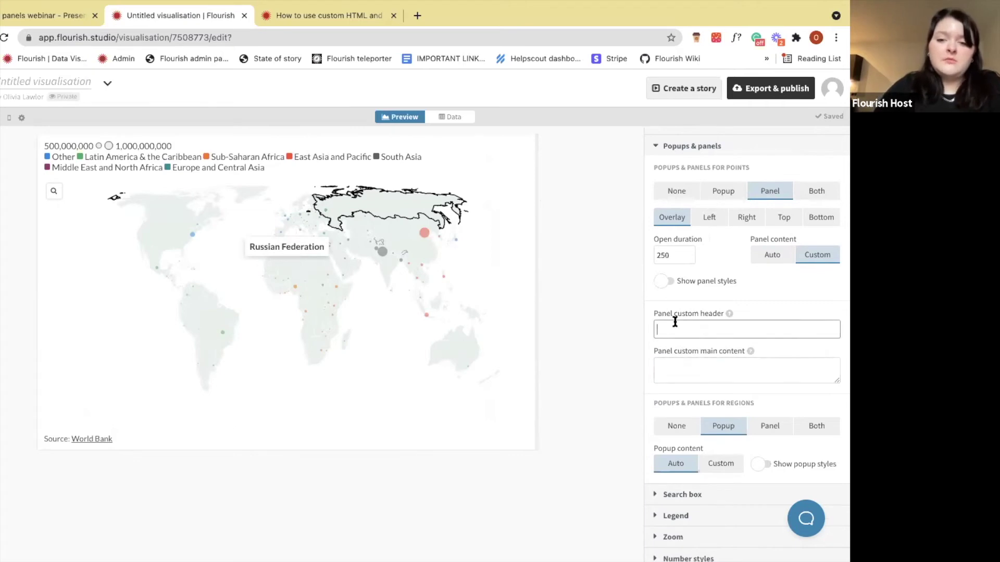
click(449, 117)
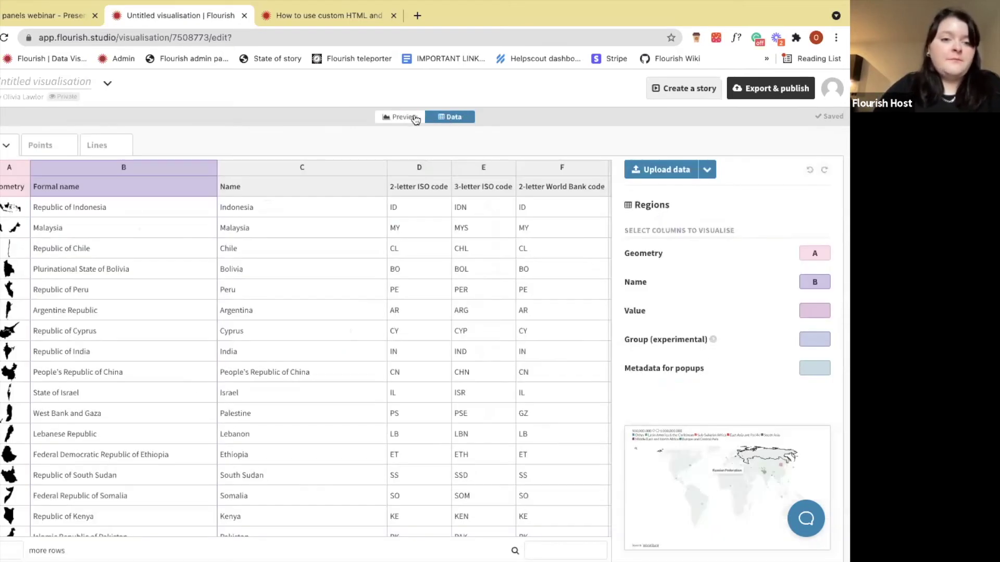
click(411, 117)
click(676, 323)
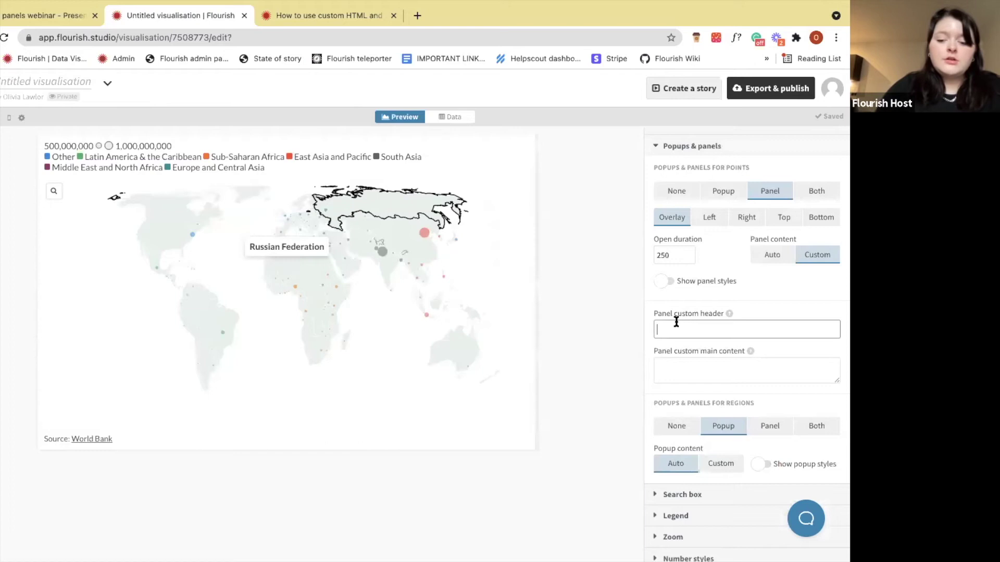
click(447, 117)
click(52, 146)
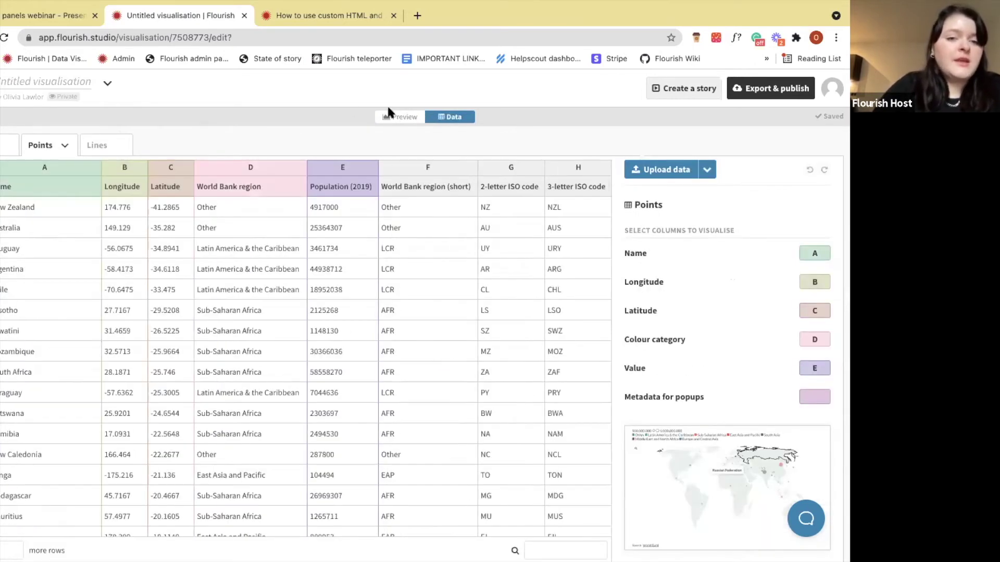
click(404, 117)
click(753, 329)
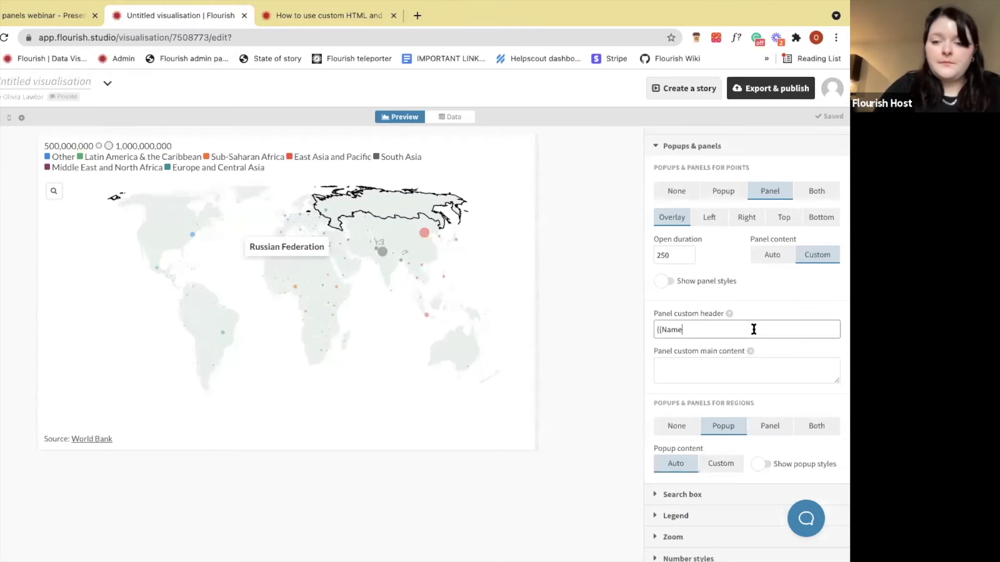
click(423, 228)
click(471, 179)
Paste the copied iframe embed code as the panel's custom main content and open the China point's panel to check it.
click(691, 372)
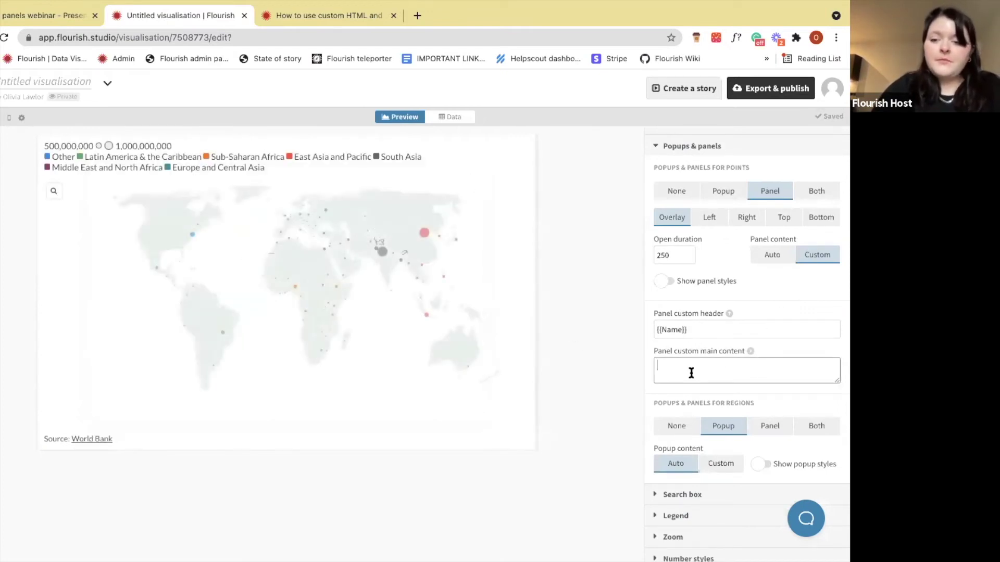
key(ctrl+v)
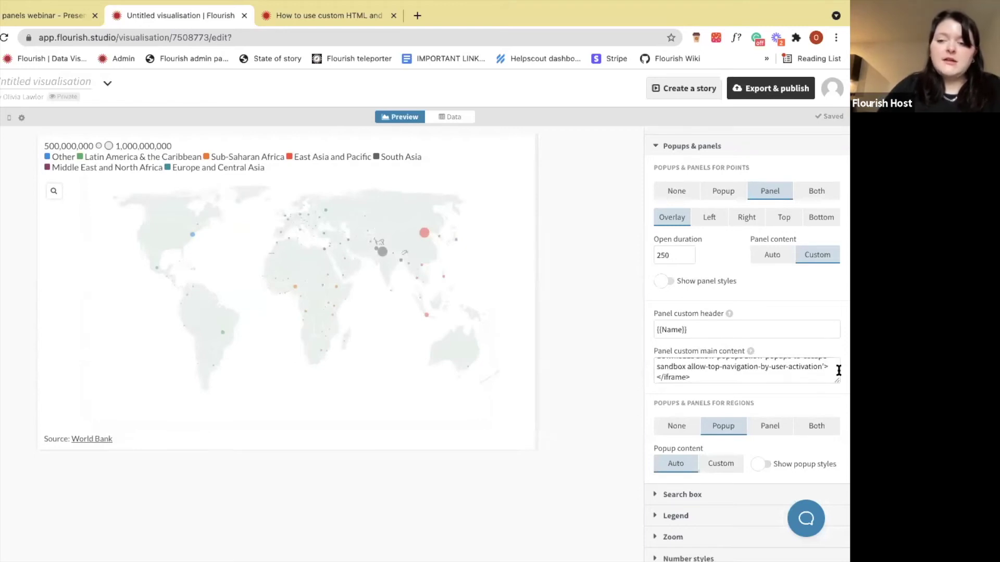
drag(835, 381, 835, 466)
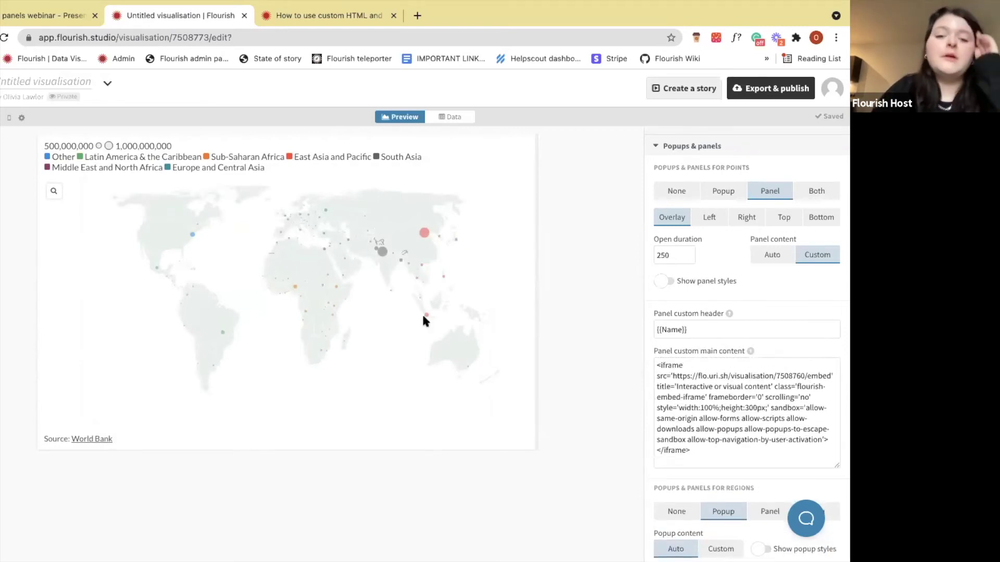
click(424, 233)
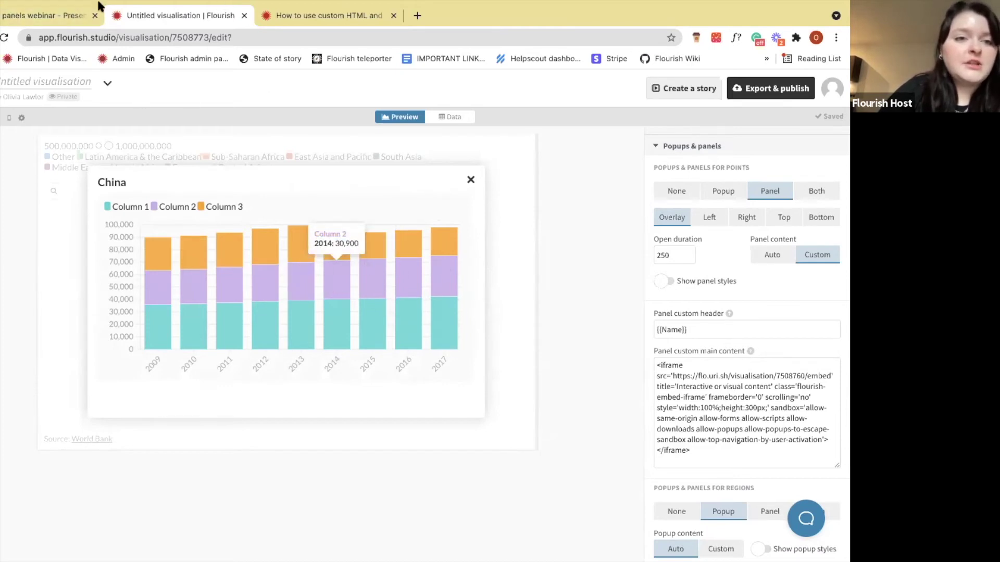
Open the For embed chart project, set its values to columns B-E, and republish it.
click(52, 58)
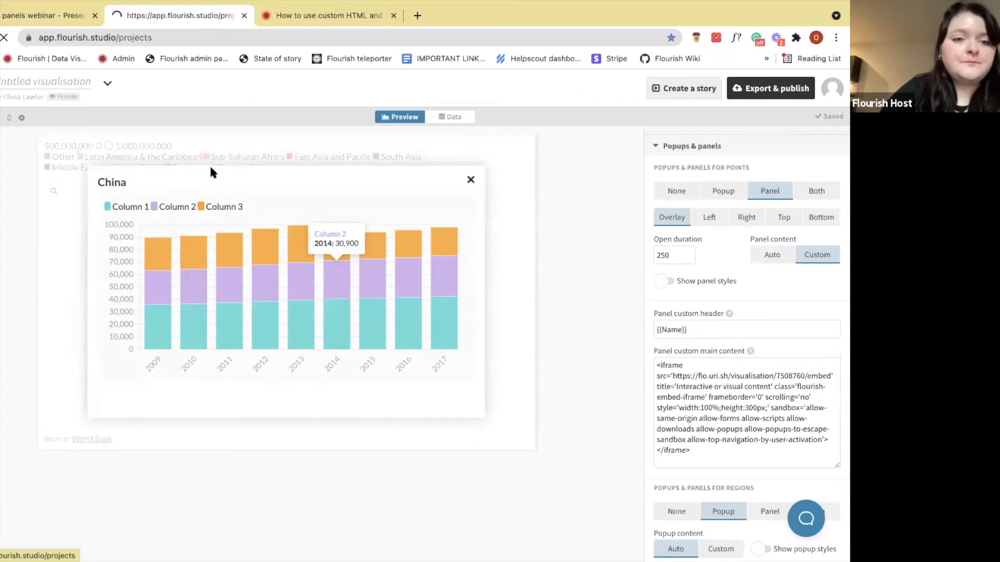
click(327, 260)
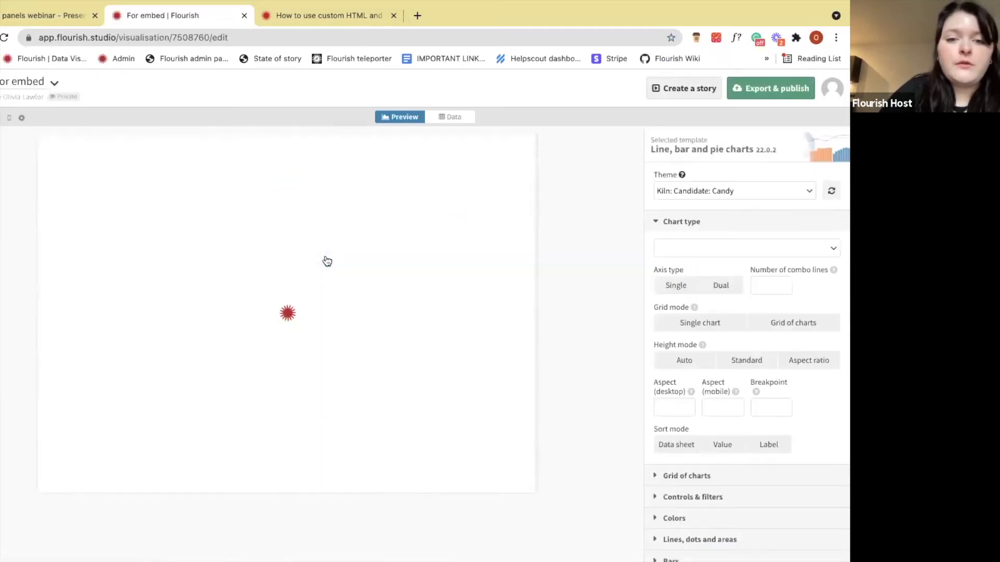
click(460, 117)
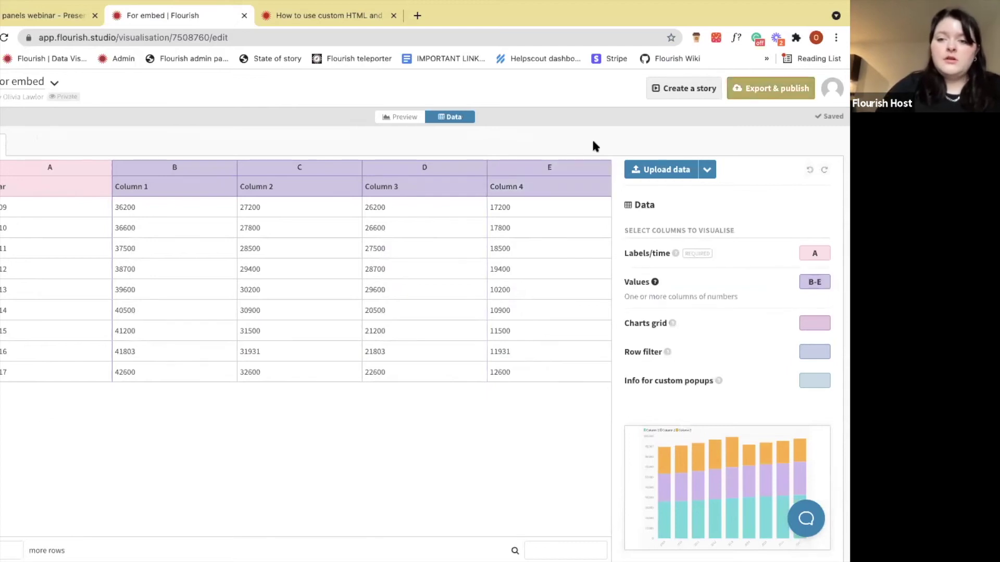
click(755, 87)
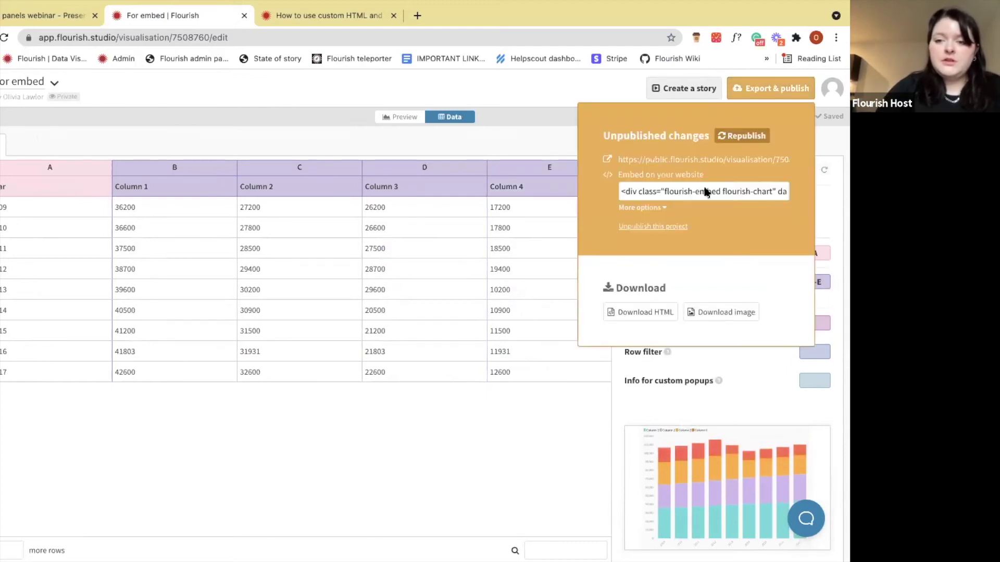
click(736, 136)
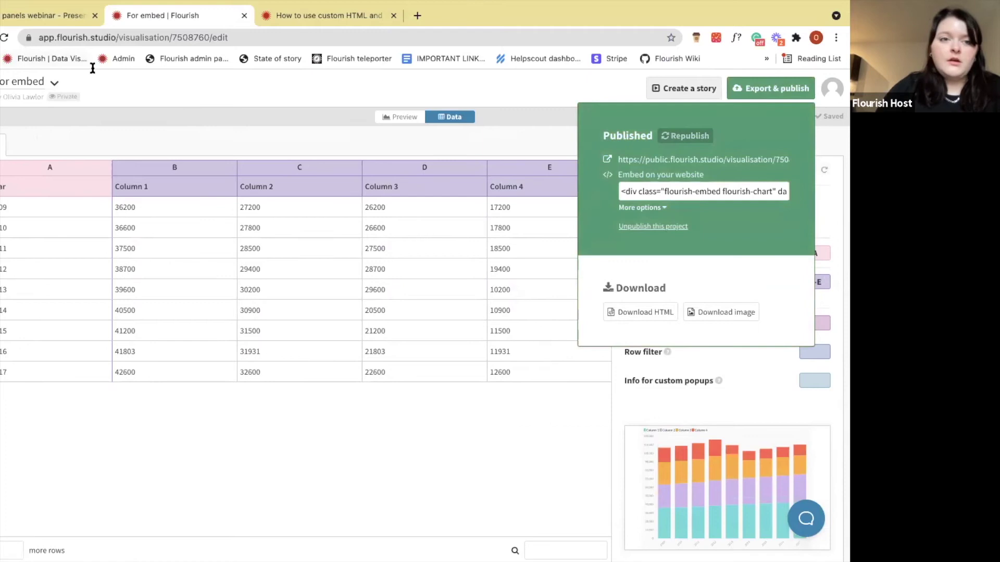
Reopen the projection map project and check the embedded chart in the China point's panel, closing the panel when done.
click(51, 58)
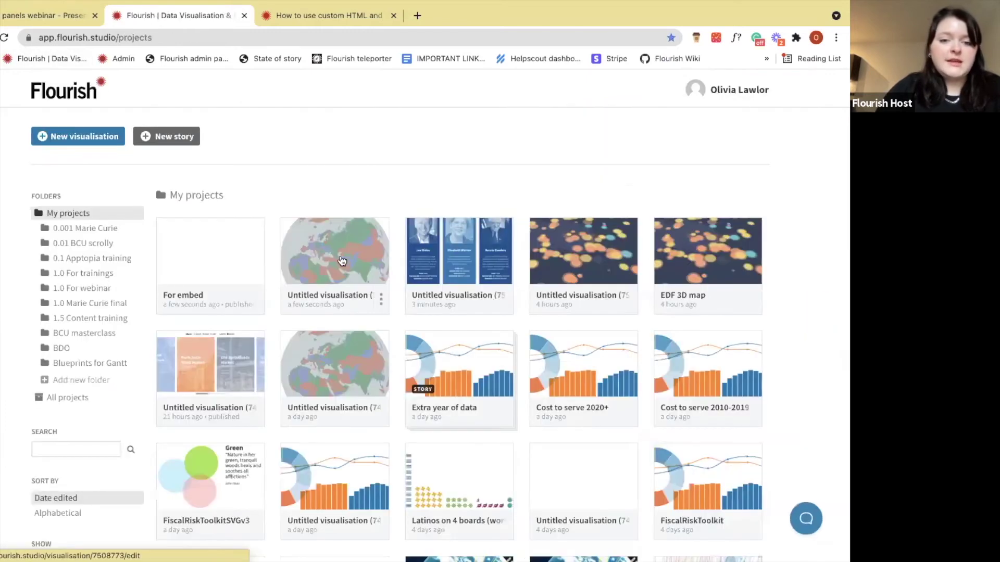
click(341, 260)
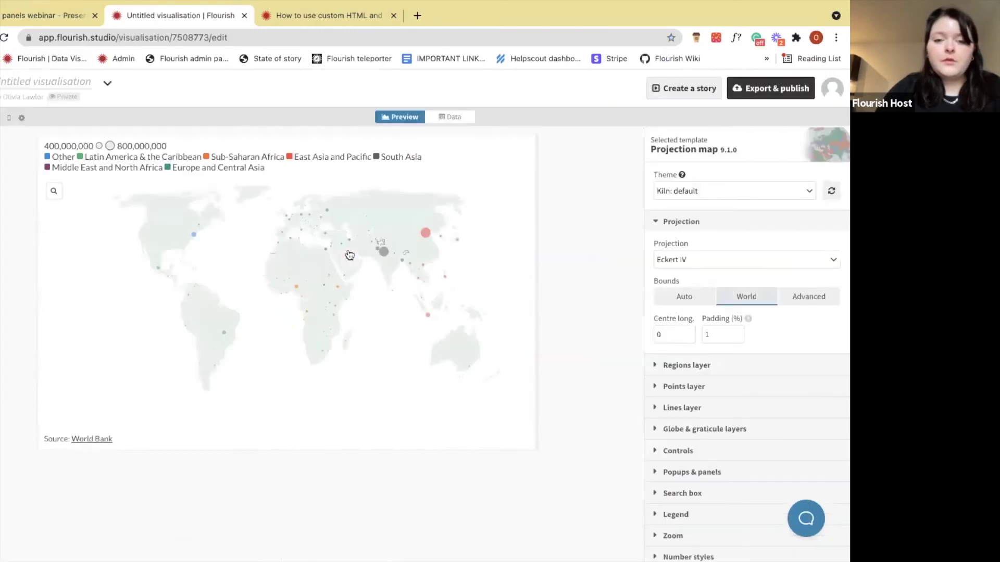
click(425, 233)
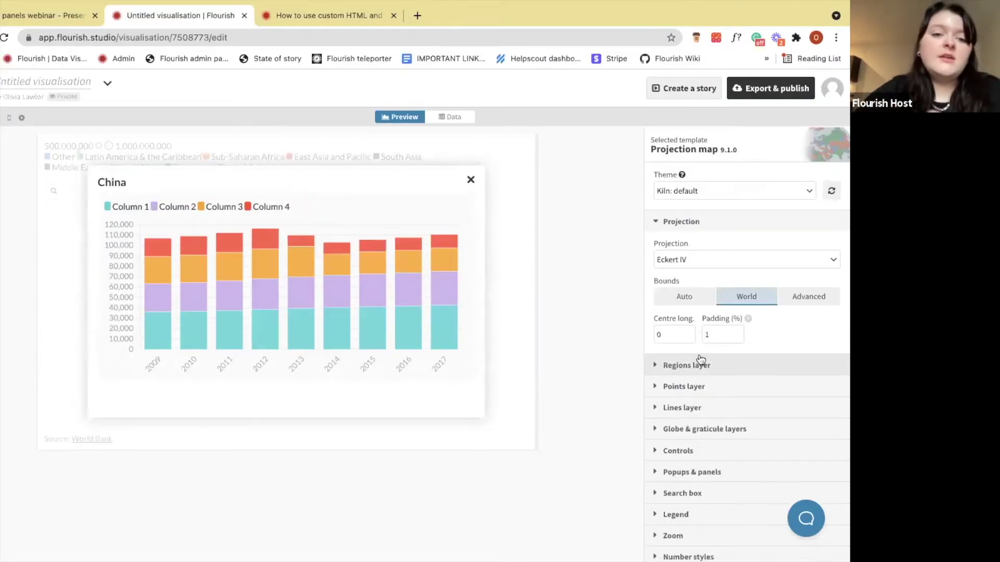
mouse_move(264, 233)
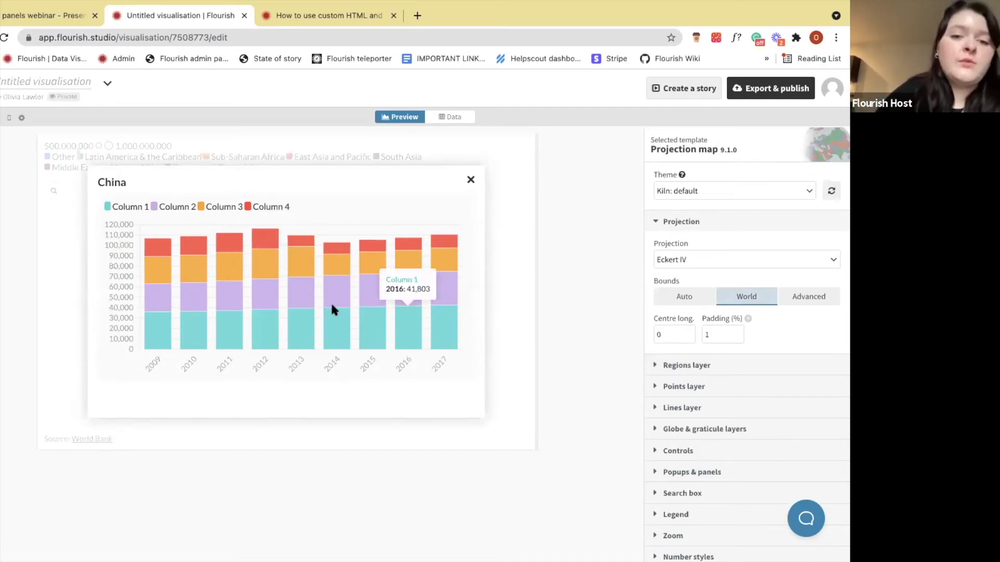
mouse_move(435, 268)
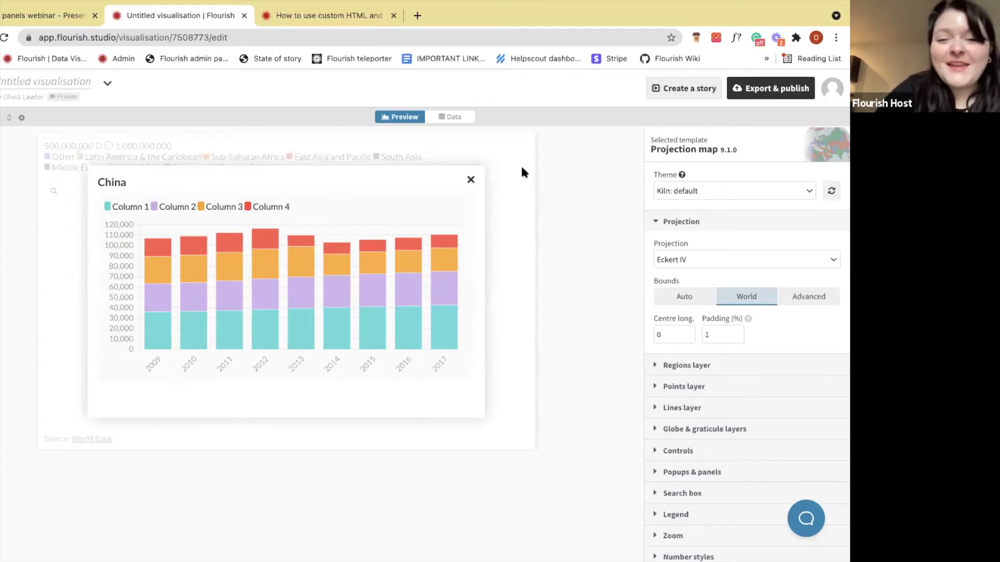
click(471, 179)
Set the iframe height to 600px in the point panel's custom main content.
scroll(736, 379, down, 3)
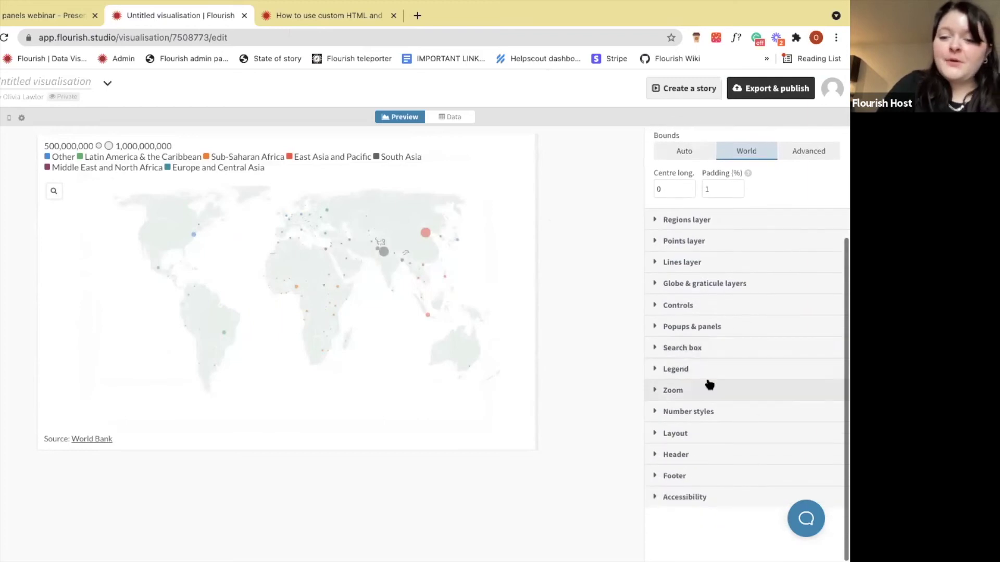
click(697, 326)
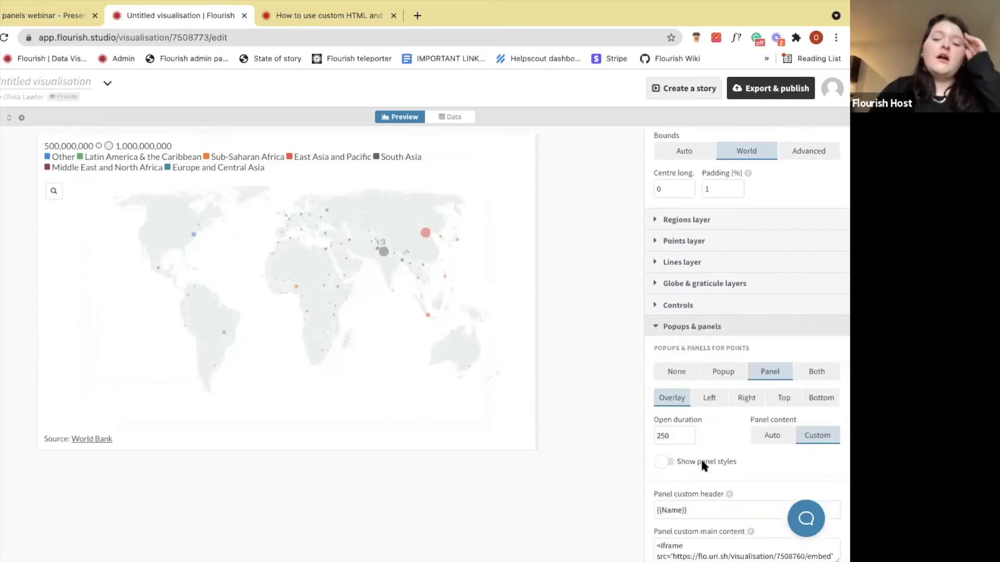
scroll(703, 465, down, 5)
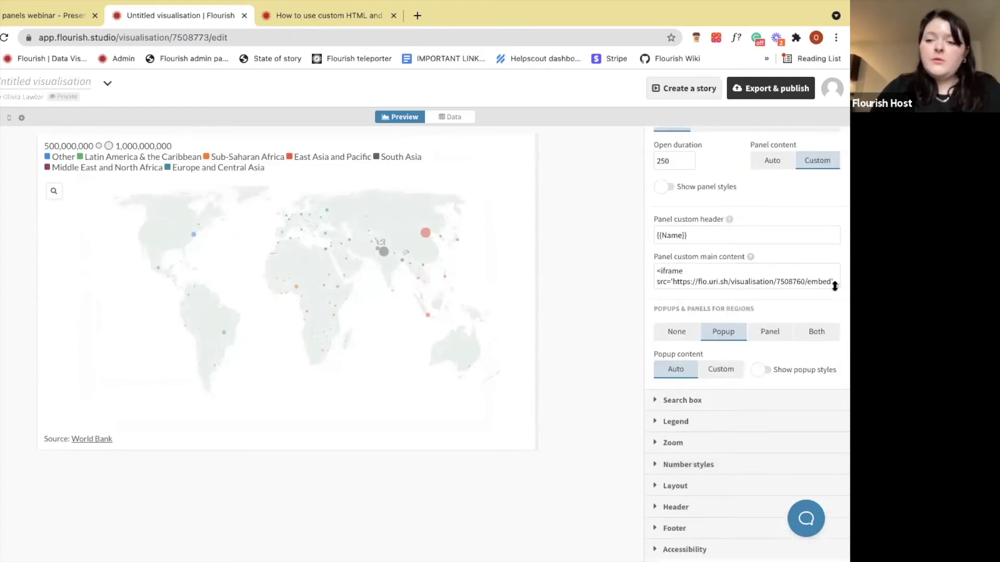
drag(834, 286, 836, 396)
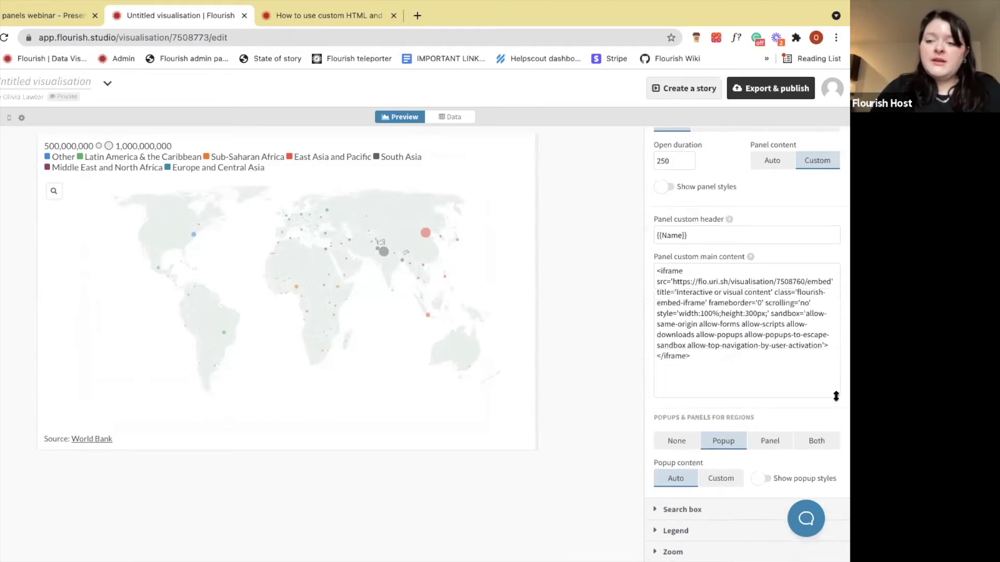
click(745, 313)
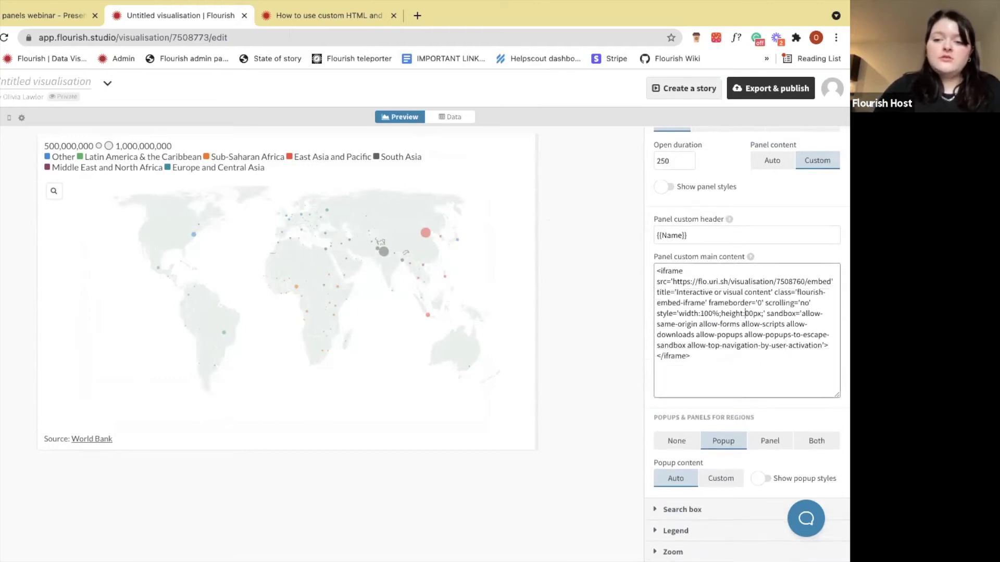
text(6)
click(425, 298)
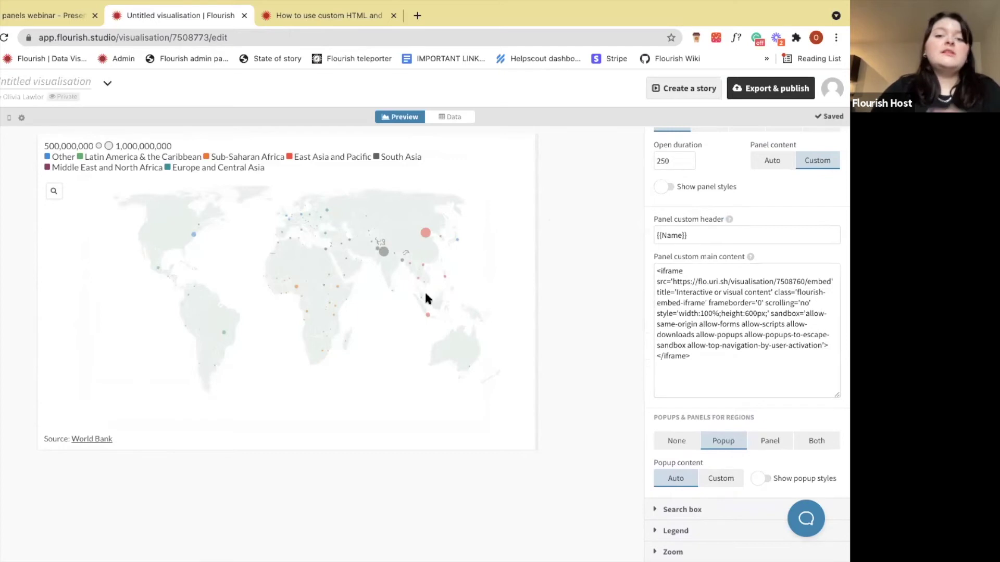
Check how the embedded chart fits the China panel at the new iframe height, review the style values and close the panel.
click(425, 236)
scroll(388, 299, down, 5)
scroll(387, 299, up, 5)
drag(766, 313, 700, 314)
click(747, 336)
click(558, 265)
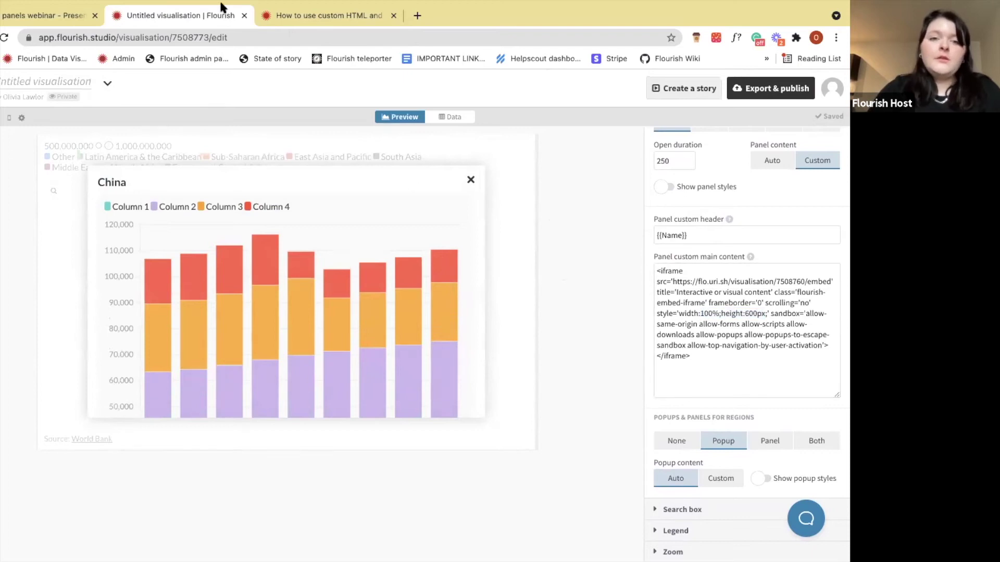
click(471, 179)
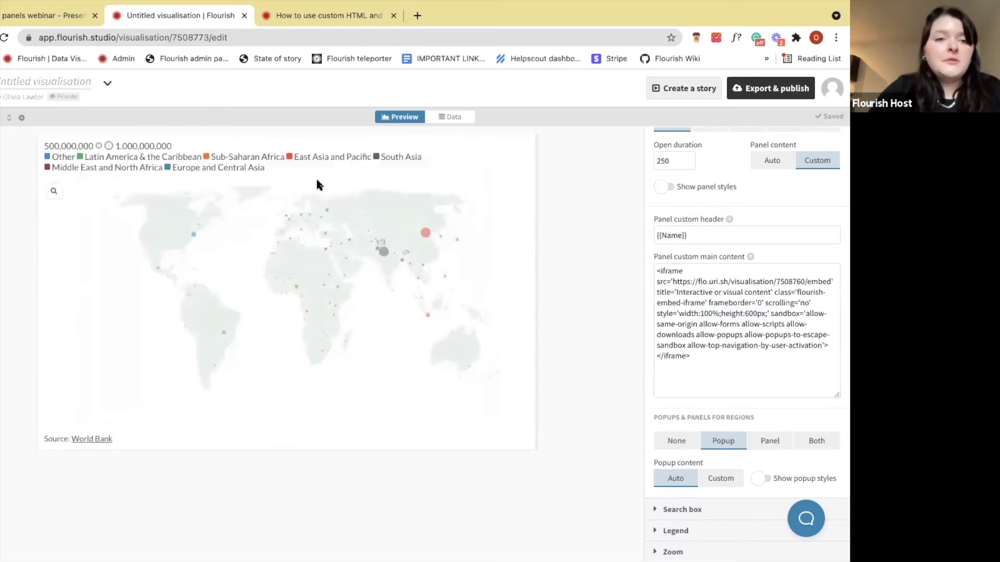
Switch to the panels webinar presentation and show its slides full screen.
click(13, 14)
key(ctrl+alt+p)
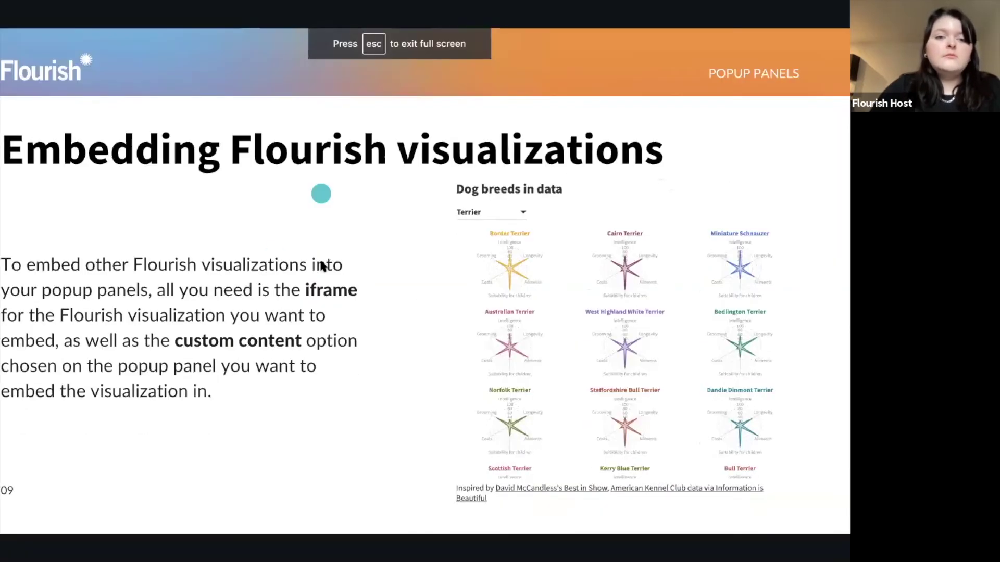
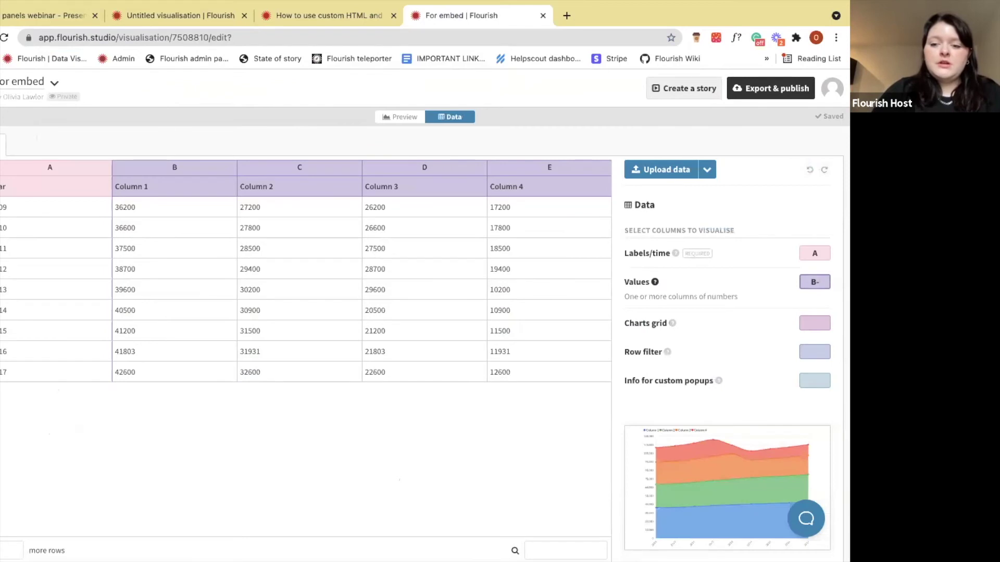
Set the stacked area chart's values to columns B-C.
text(C)
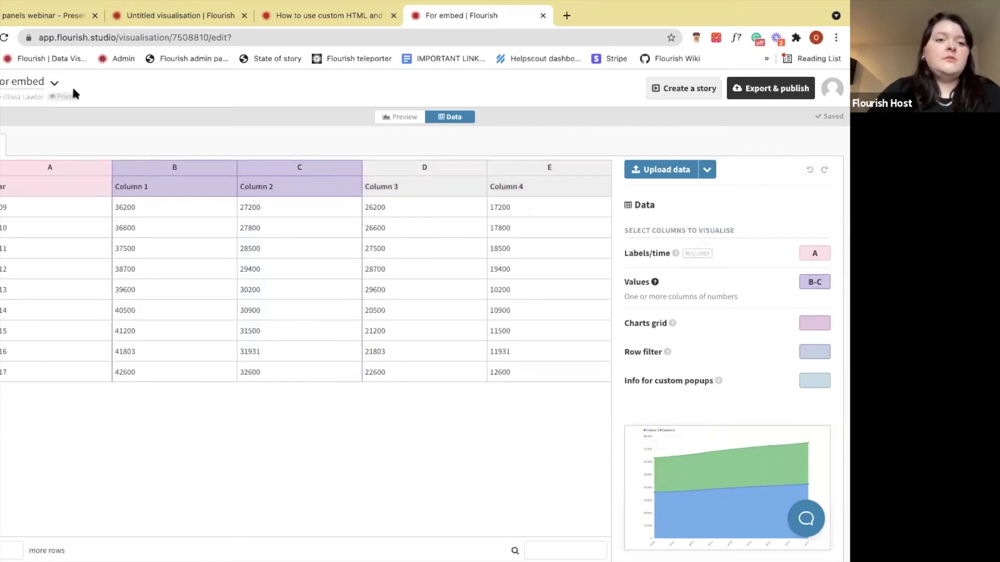
Duplicate the area chart project and rename the copy For embed.
click(54, 83)
click(80, 131)
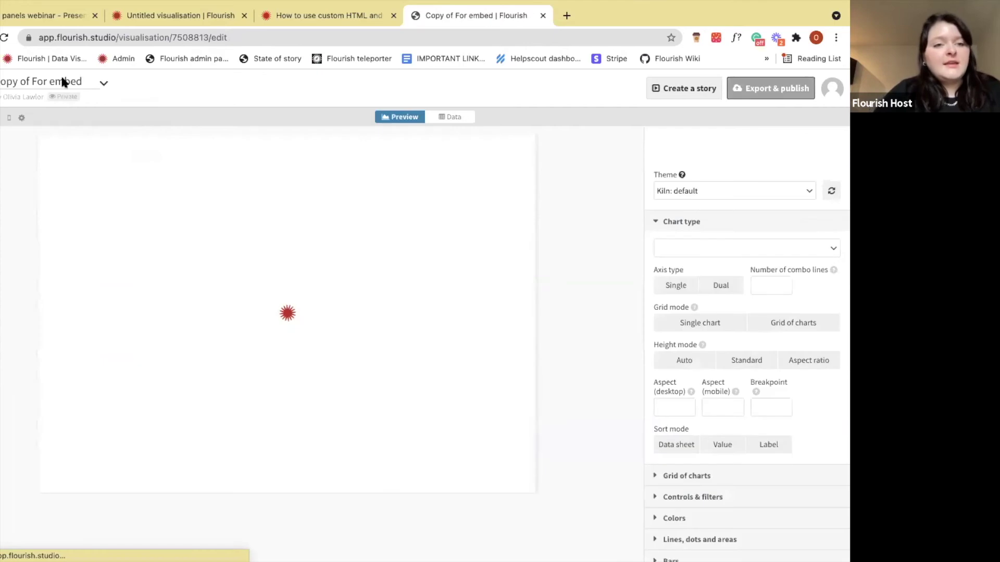
click(31, 82)
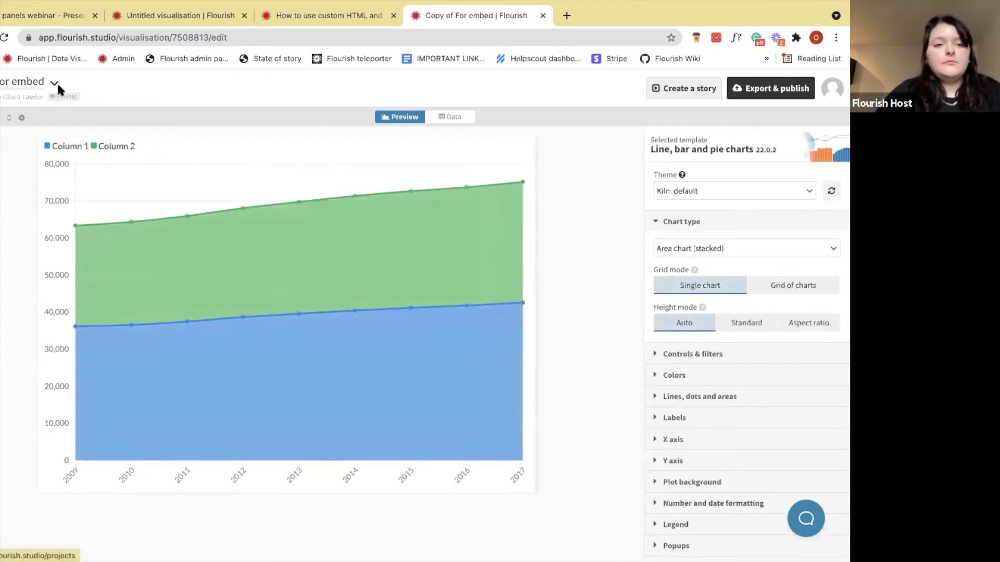
Finish renaming the duplicated project For embed 2 and set its chart values to columns B-E.
text(2)
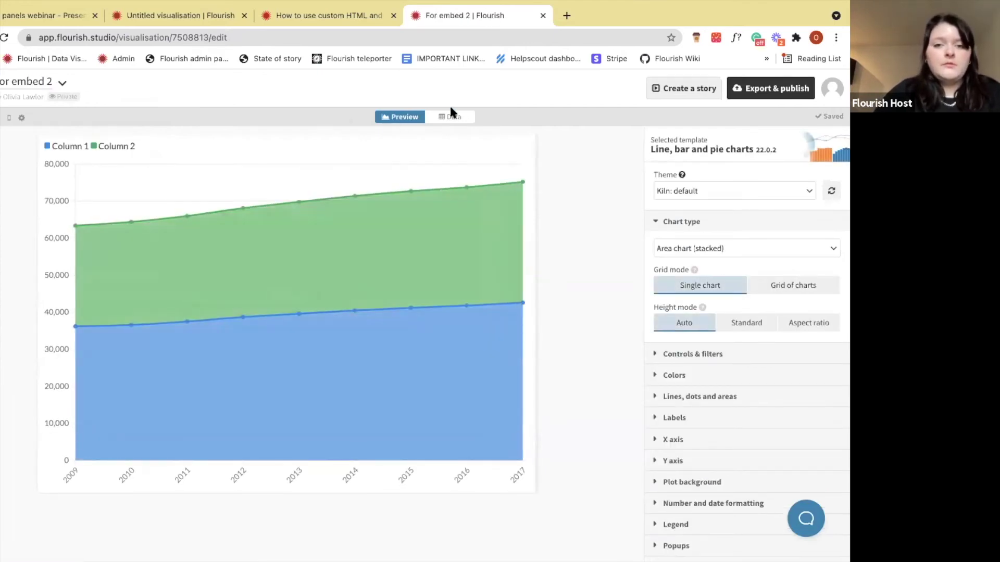
click(449, 117)
click(818, 282)
key(BackSpace)
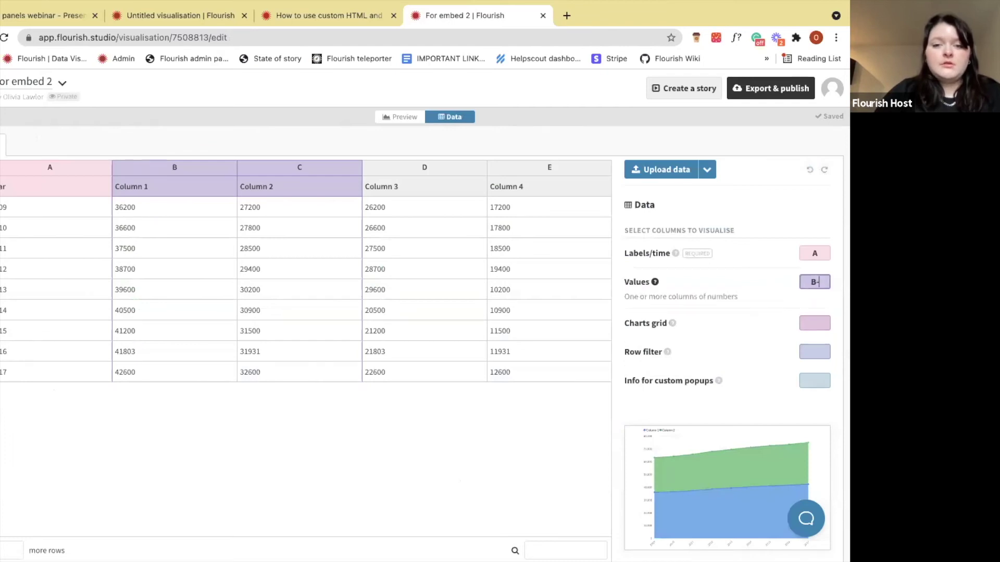
text(E)
key(Return)
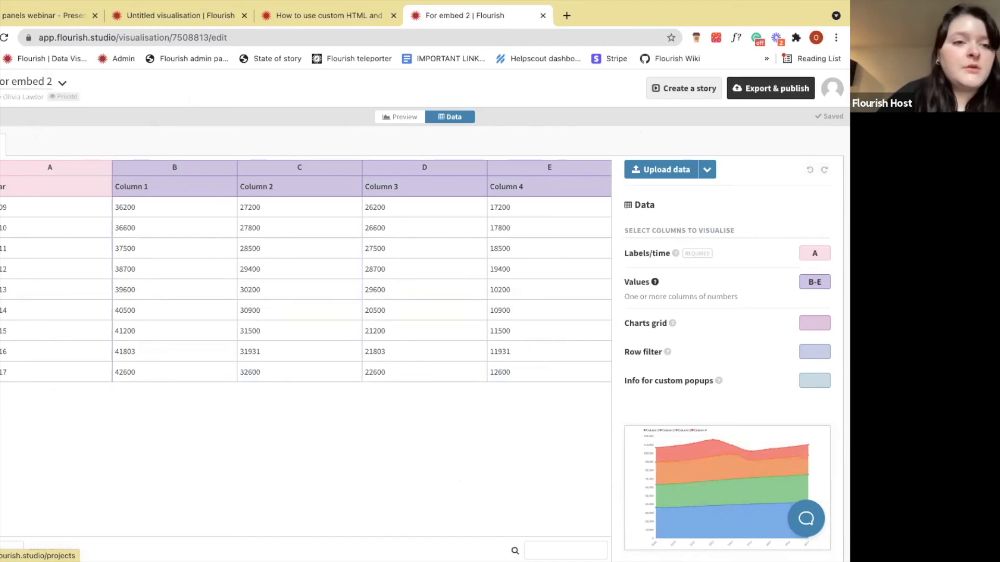
Open the unpublished For embed area chart from the projects list and publish it.
click(1, 83)
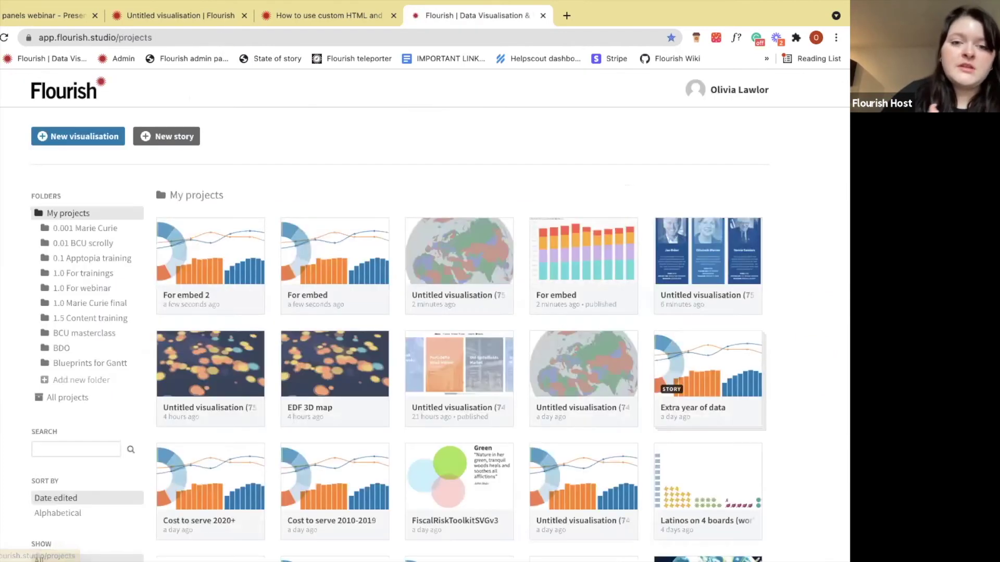
click(316, 250)
click(765, 88)
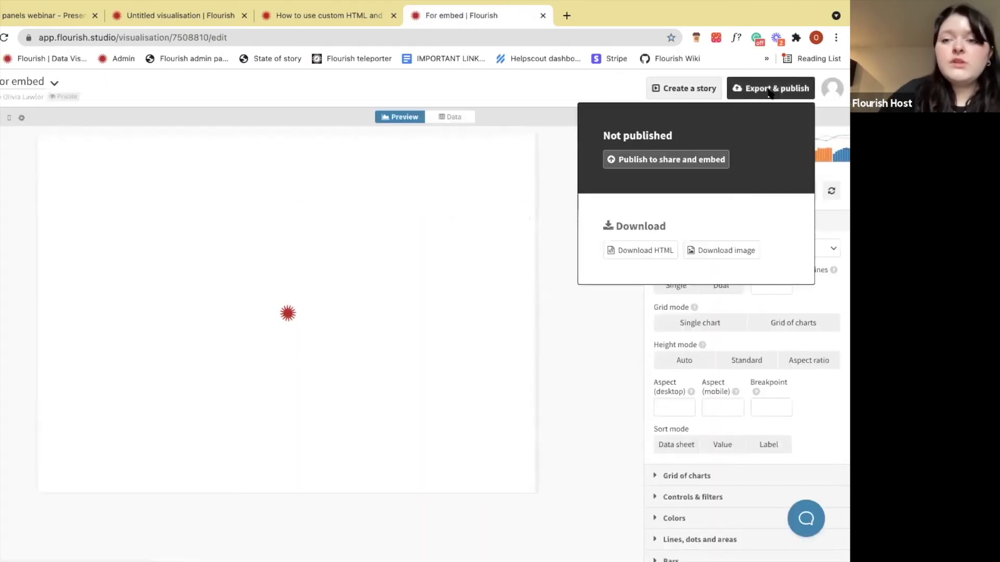
click(615, 161)
click(359, 357)
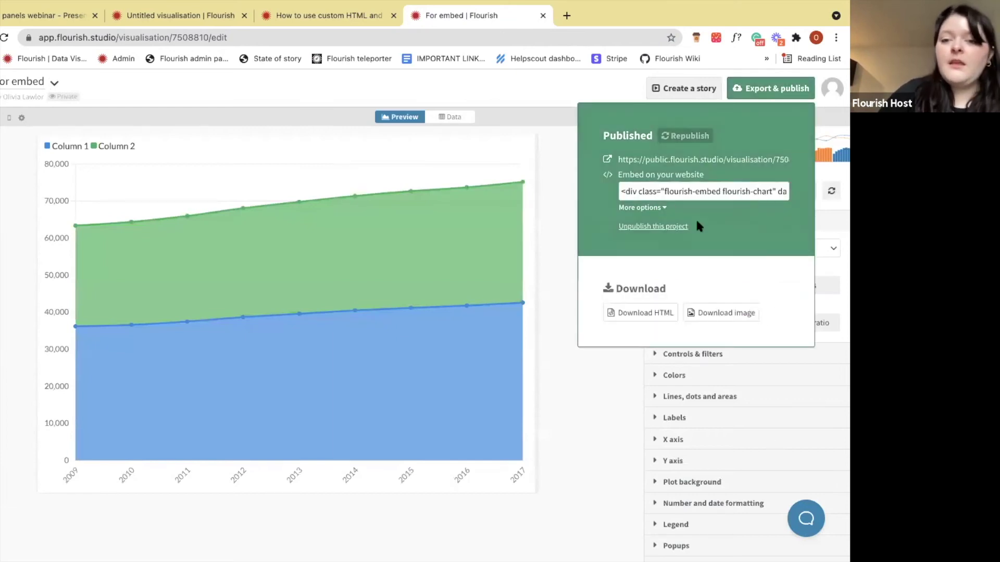
Switch the published chart's embed code to Iframe with a height of 300px and copy the code.
click(654, 207)
click(746, 212)
click(709, 235)
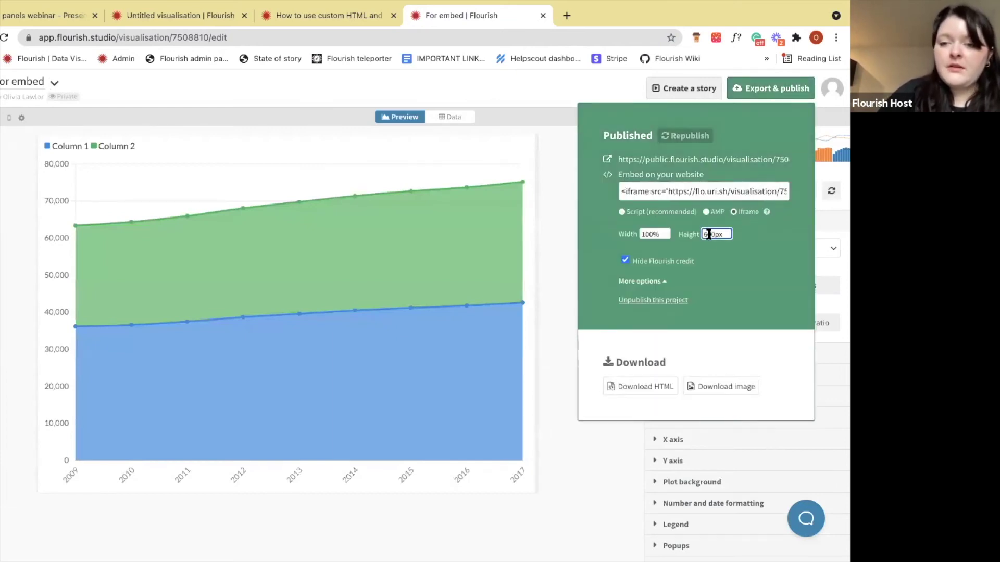
click(709, 191)
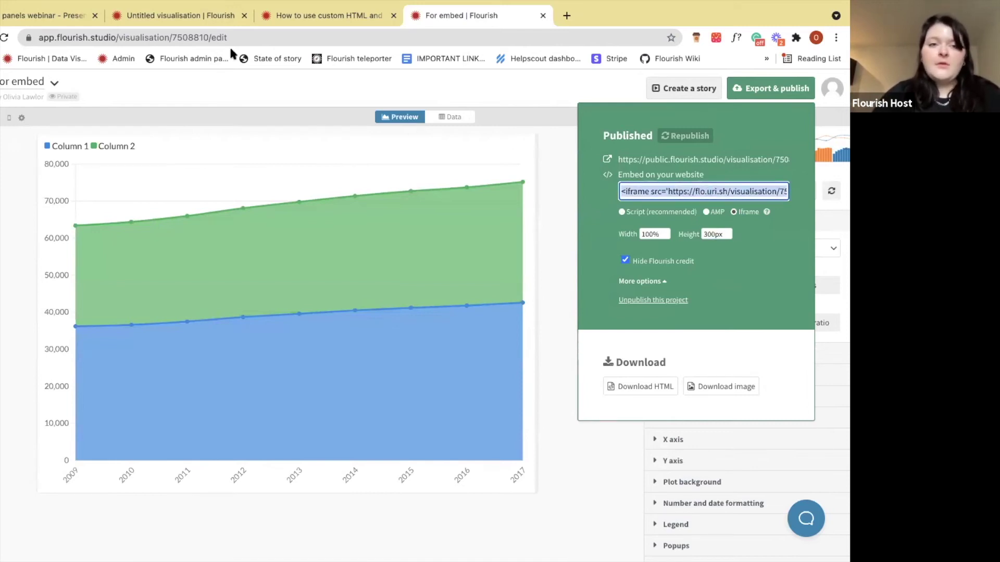
Replace the map's panel custom main content with the copied iframe embed code.
click(117, 17)
click(711, 360)
key(ctrl+a)
key(BackSpace)
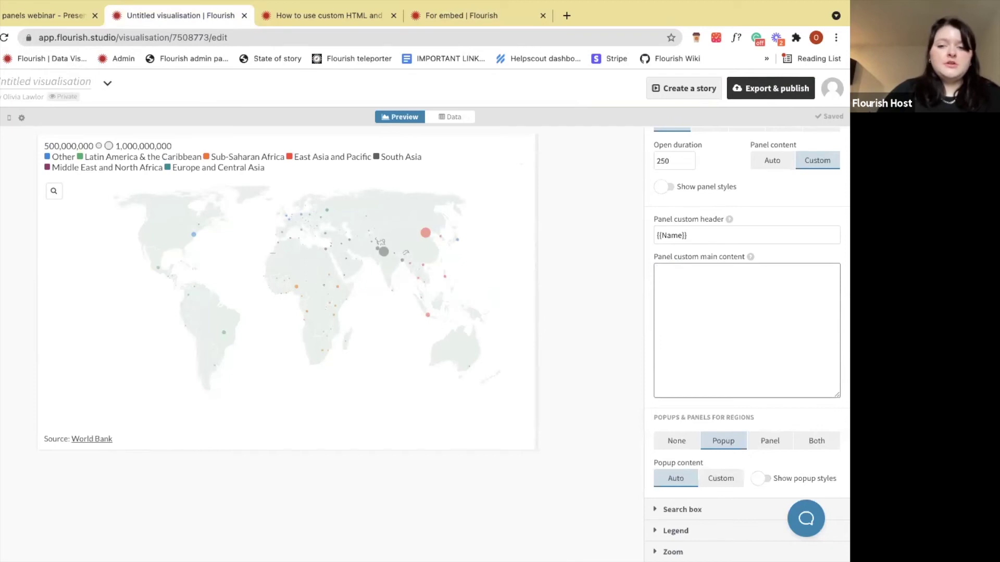
text(<iframe src='https://flo.uri.sh/visualisation/7508810/embed' title='Interactive or visual content' class='flourish-embed-iframe' frameborder='0' scrolling='no' style='width:100%;height:300px;' sandbox='allow-same-origin allow-forms allow-scripts allow-downloads allow-popups allow-popups-to-escape-sandbox allow-top-navigation-by-user-activation'></iframe>)
Replace the visualisation number in the iframe's source URL with the column reference {{ID}}.
double_click(790, 281)
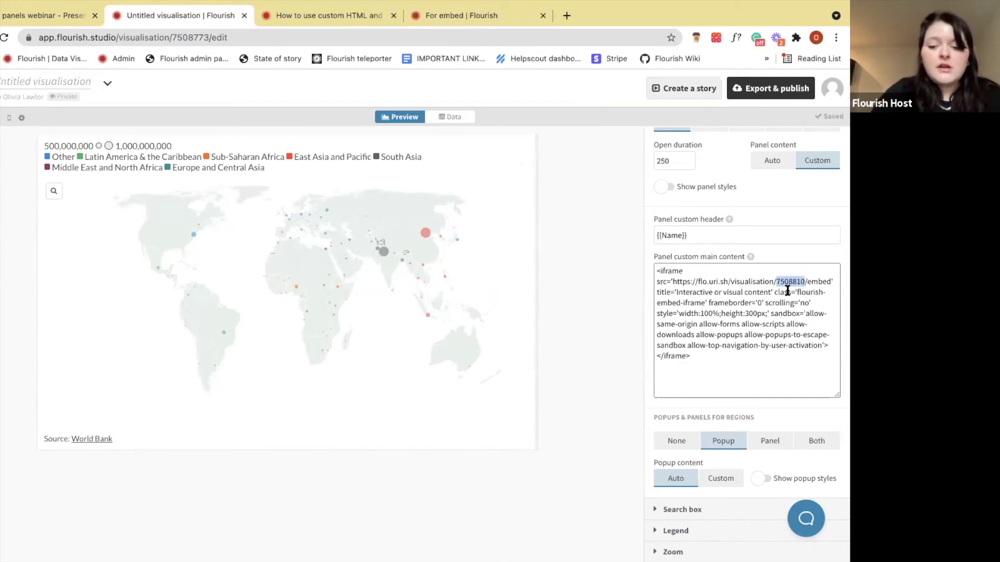
text({{)
text(ID}})
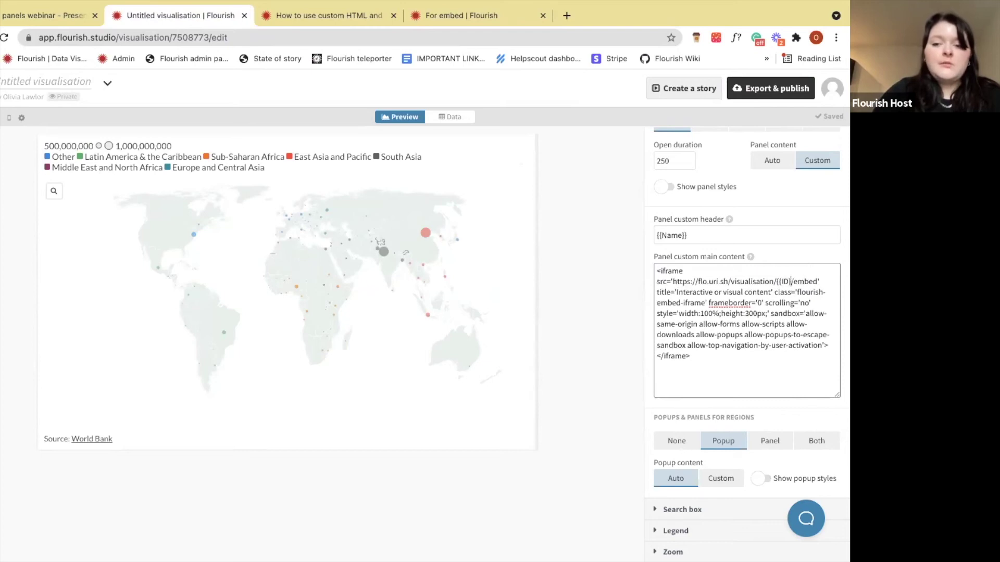
click(674, 251)
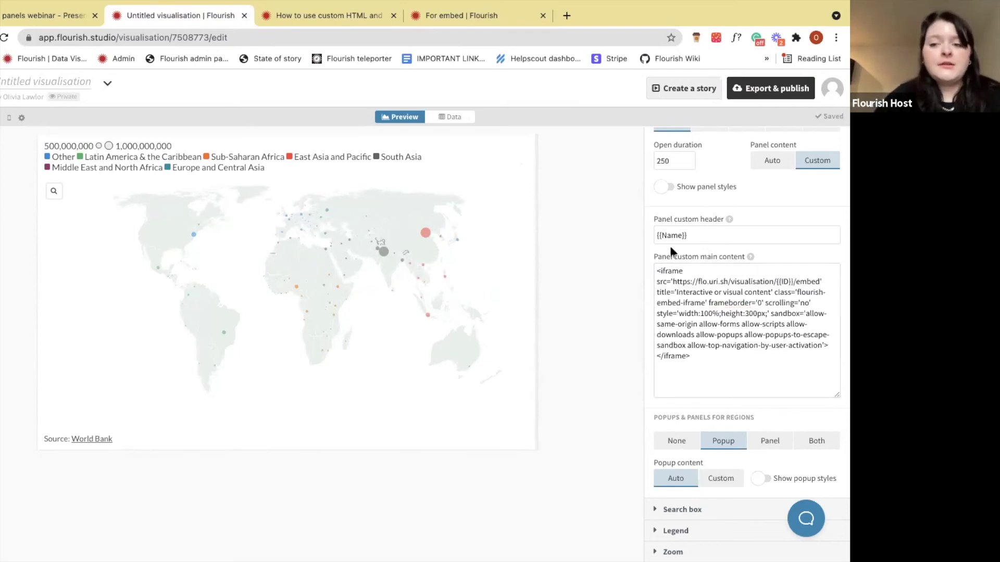
click(736, 291)
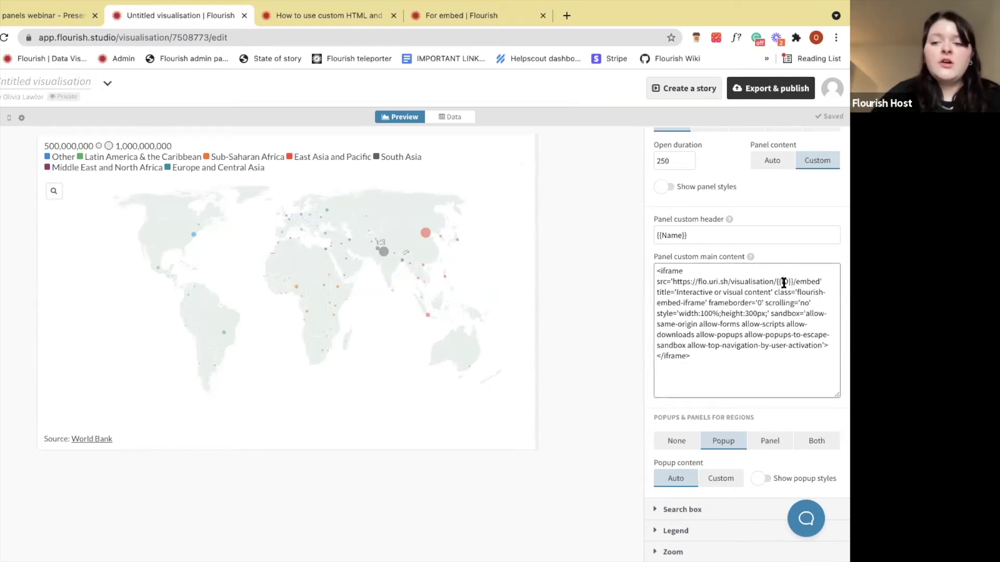
Add a column headed ID after the 3-letter ISO code column in the map's Points data sheet.
click(469, 118)
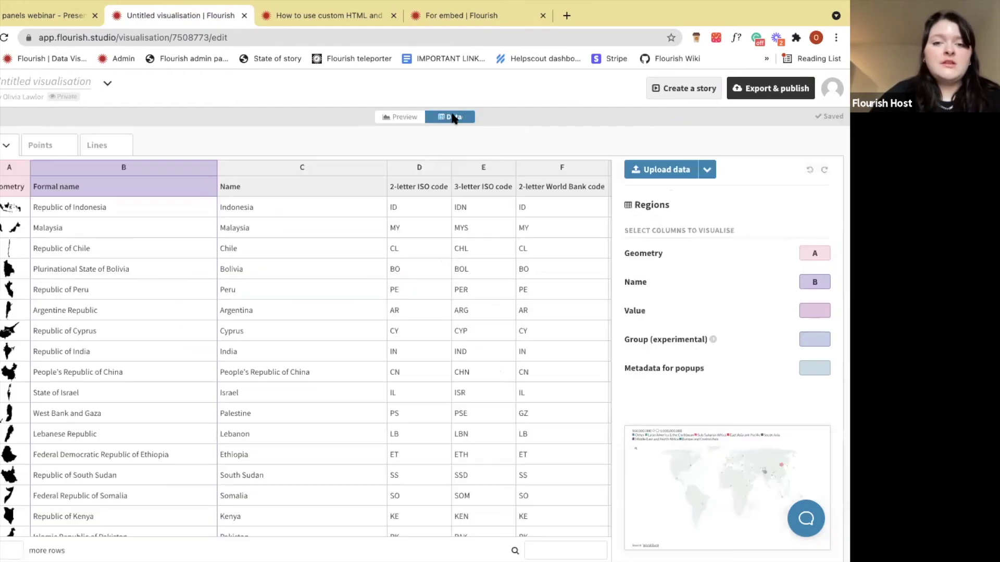
click(40, 147)
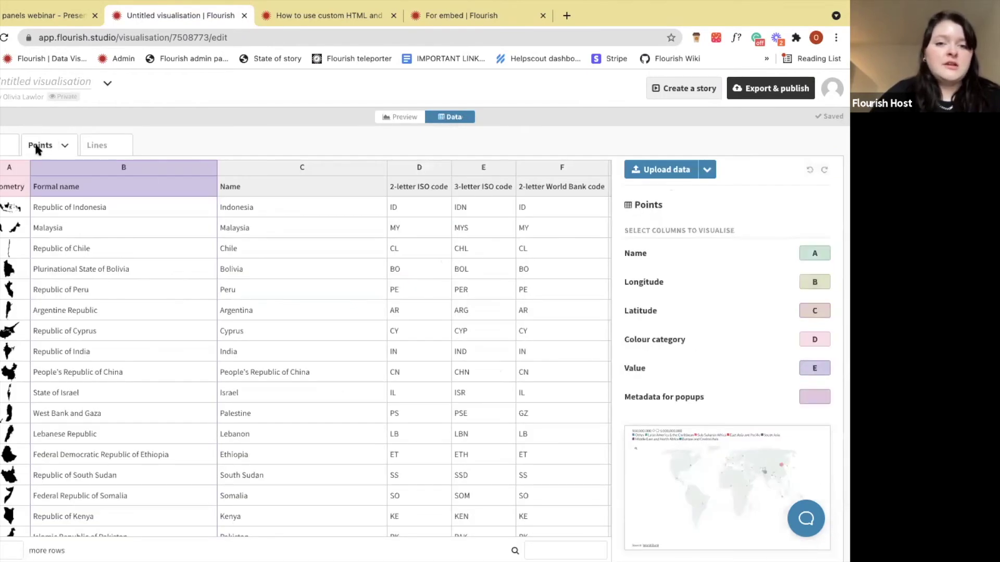
right_click(580, 171)
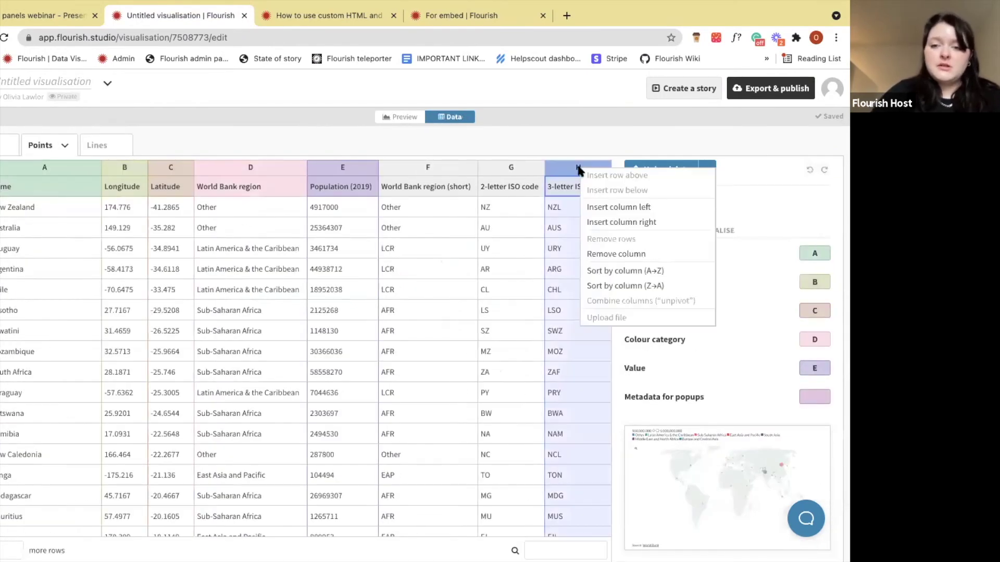
click(606, 222)
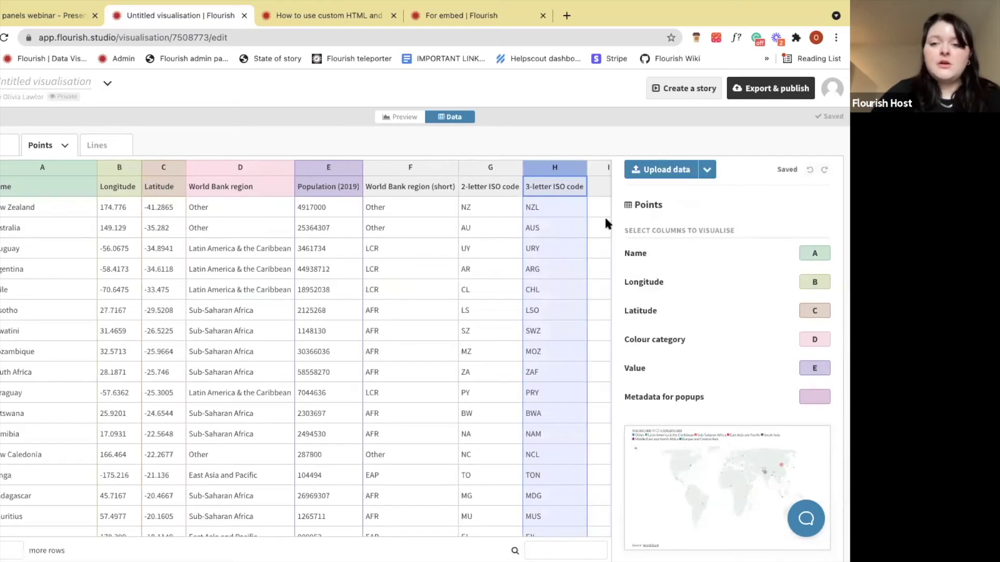
click(591, 192)
text(ID)
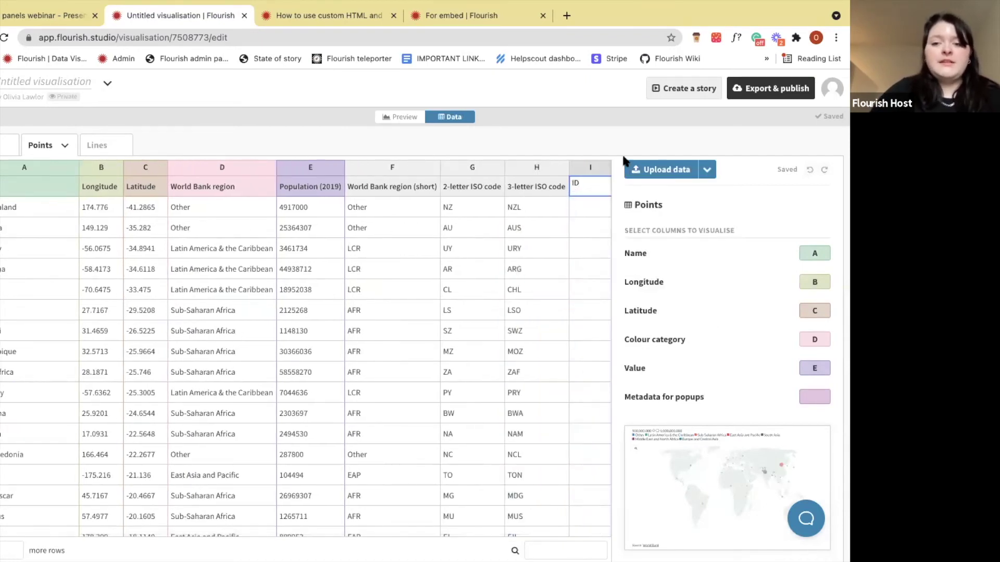
key(Return)
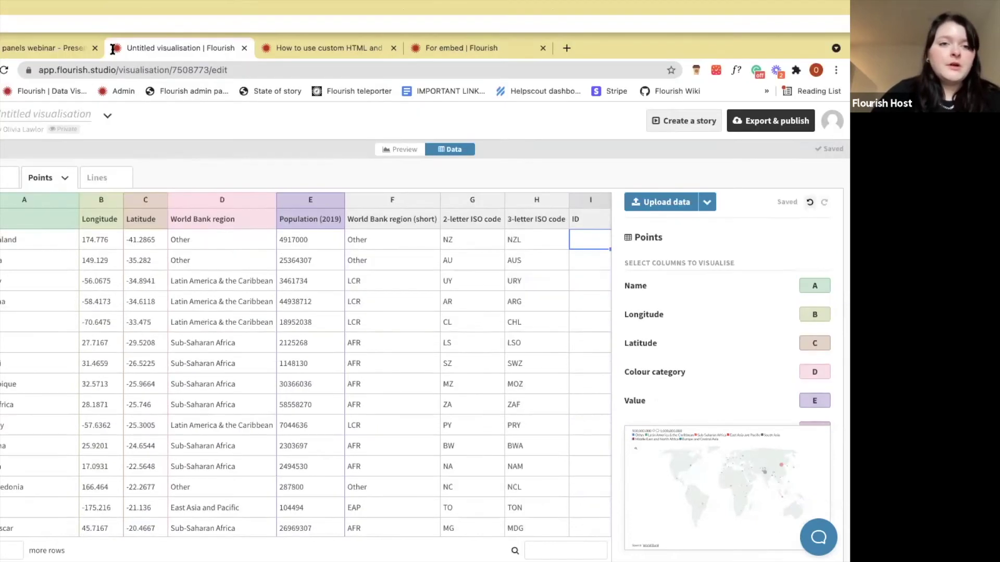
Copy the visualisation ID 7508810 from the For embed project's URL into the ID cell of the New Zealand row.
click(432, 48)
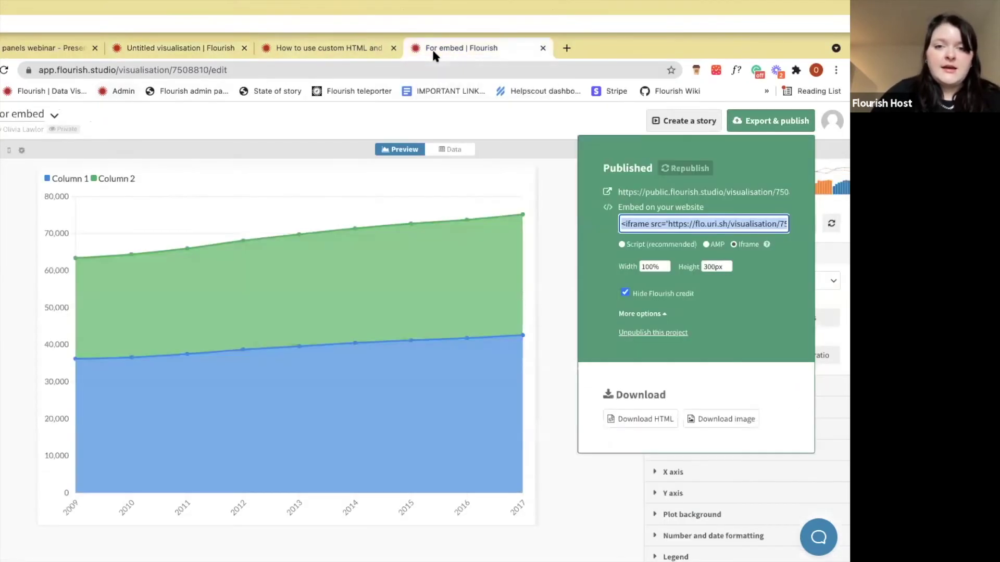
click(530, 200)
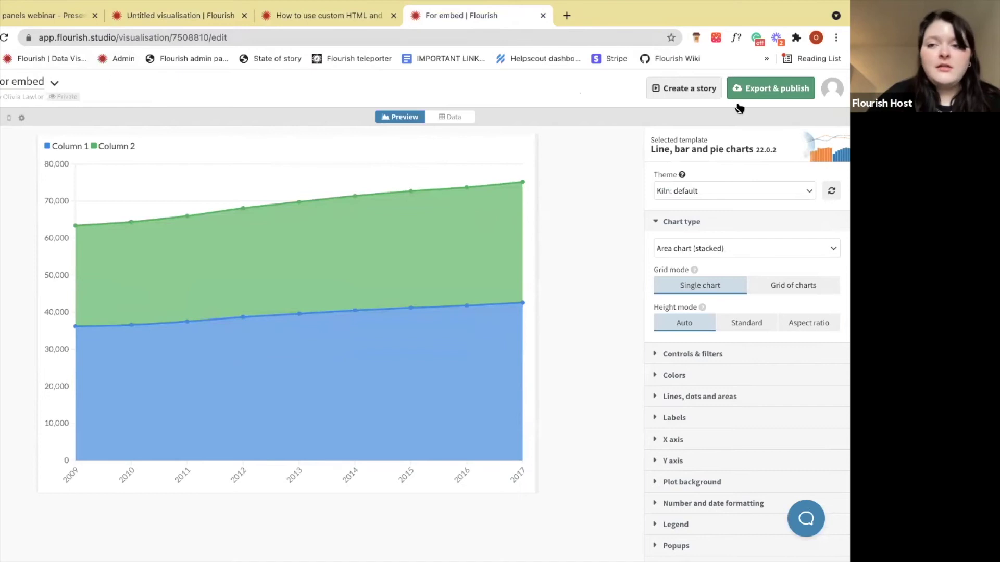
click(773, 90)
click(765, 191)
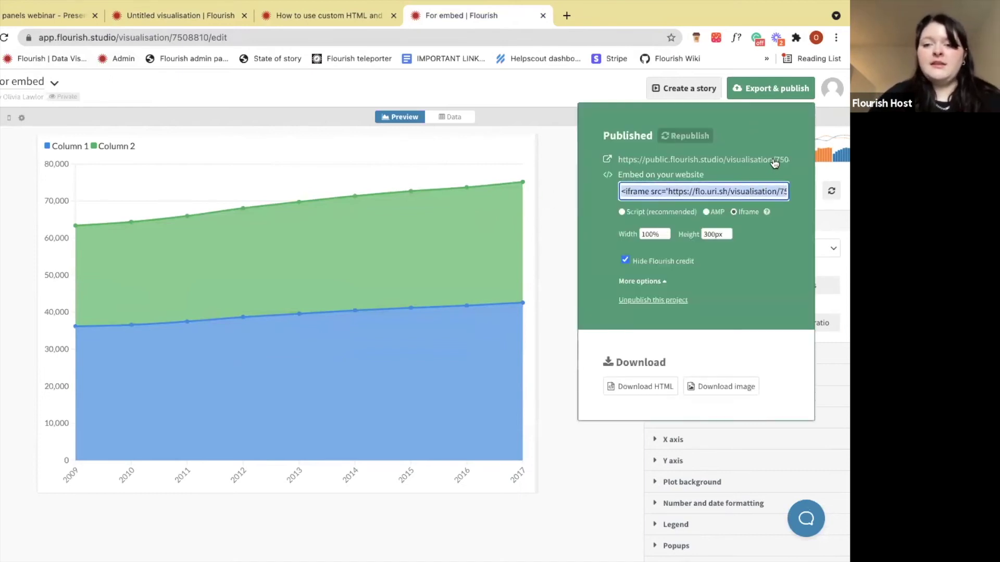
double_click(194, 37)
key(ctrl+c)
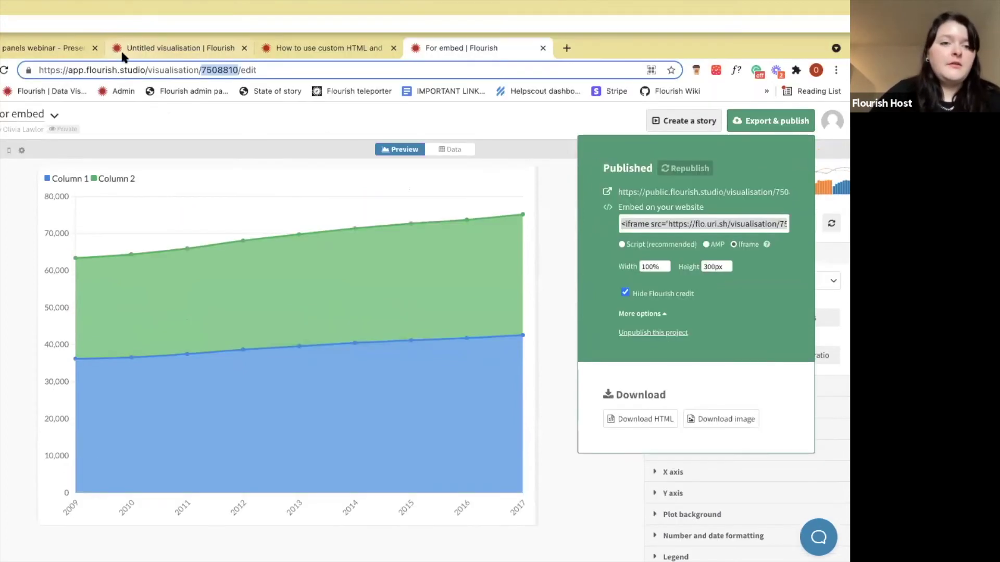
click(142, 7)
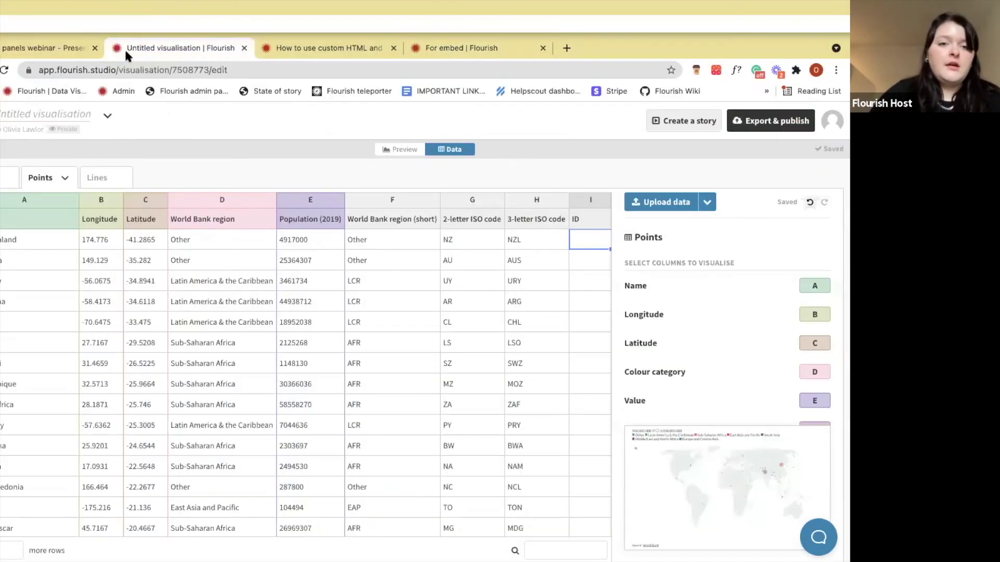
key(ctrl+v)
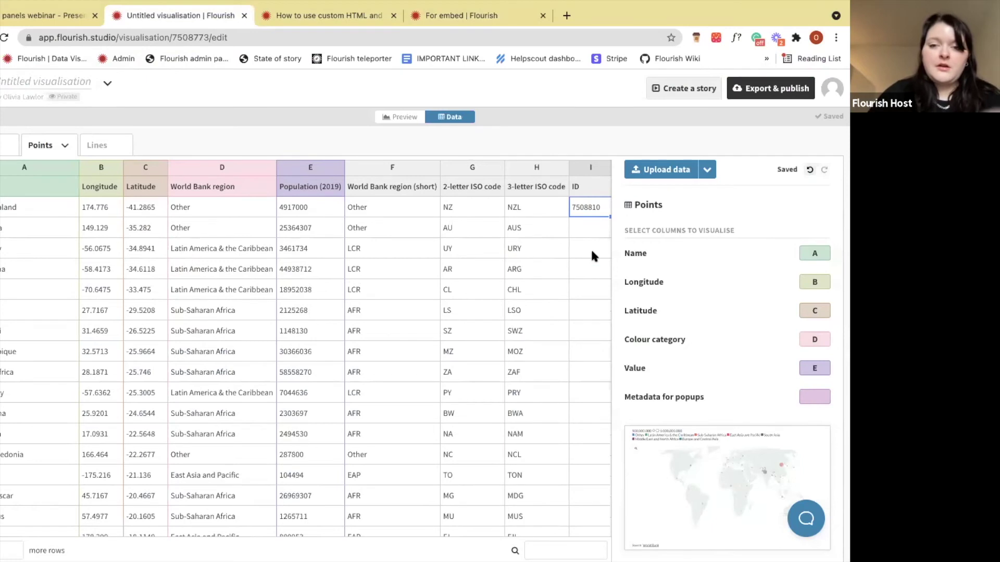
Fill the ID 7508810 down the ID column through the TON row and select the whole column.
drag(609, 215, 598, 472)
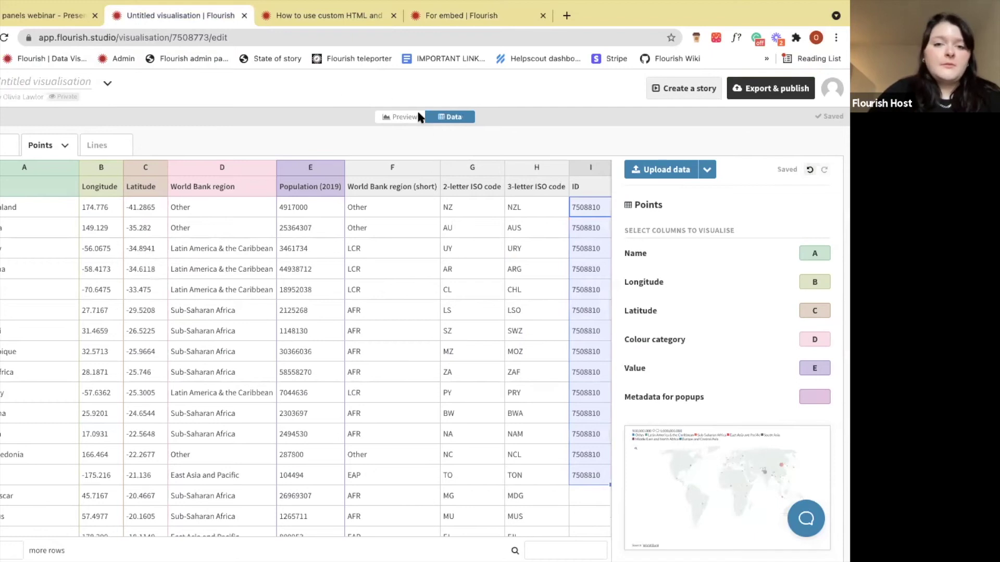
click(584, 220)
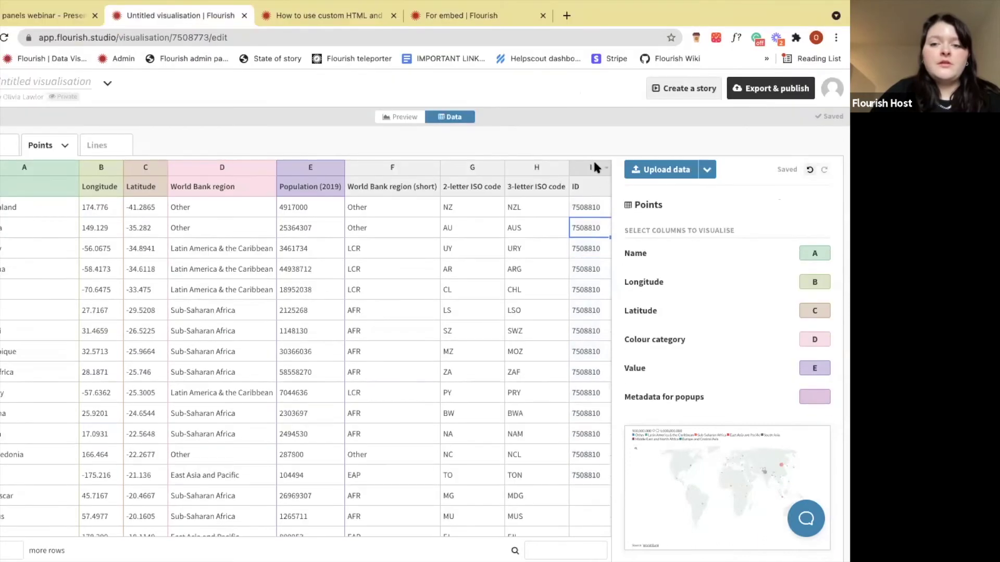
click(592, 166)
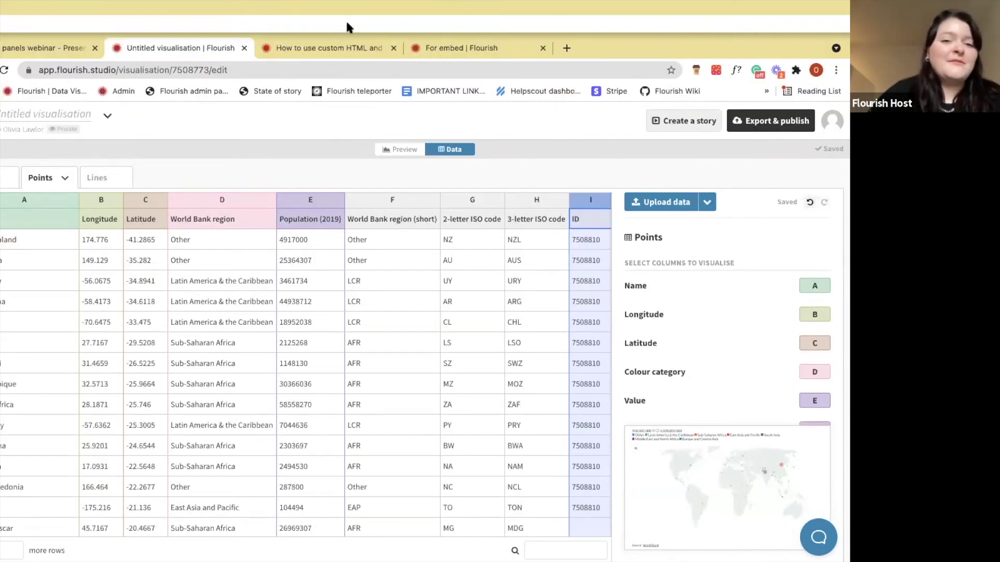
Open the For embed 2 project from the projects list and publish it without a password.
click(440, 15)
click(529, 205)
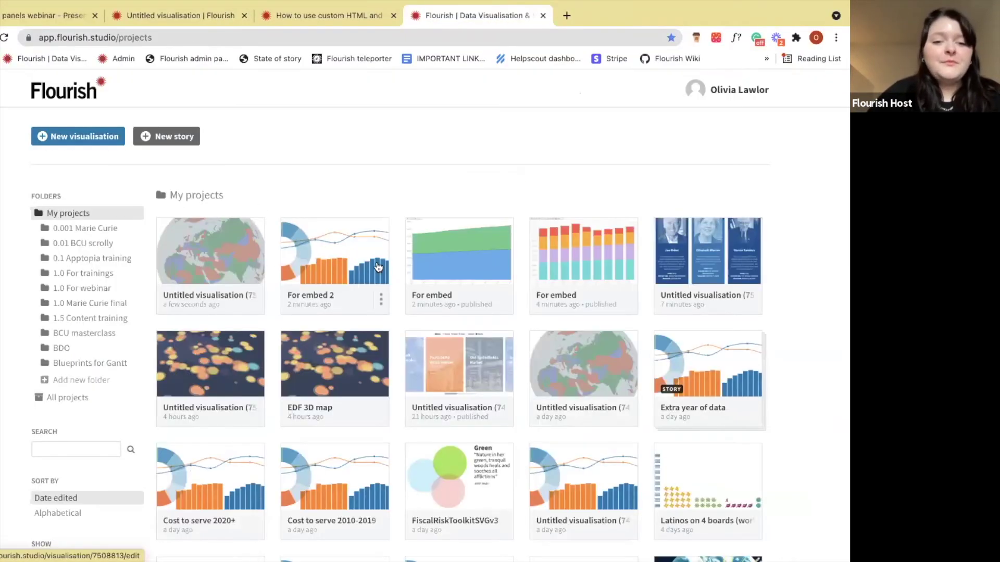
click(333, 263)
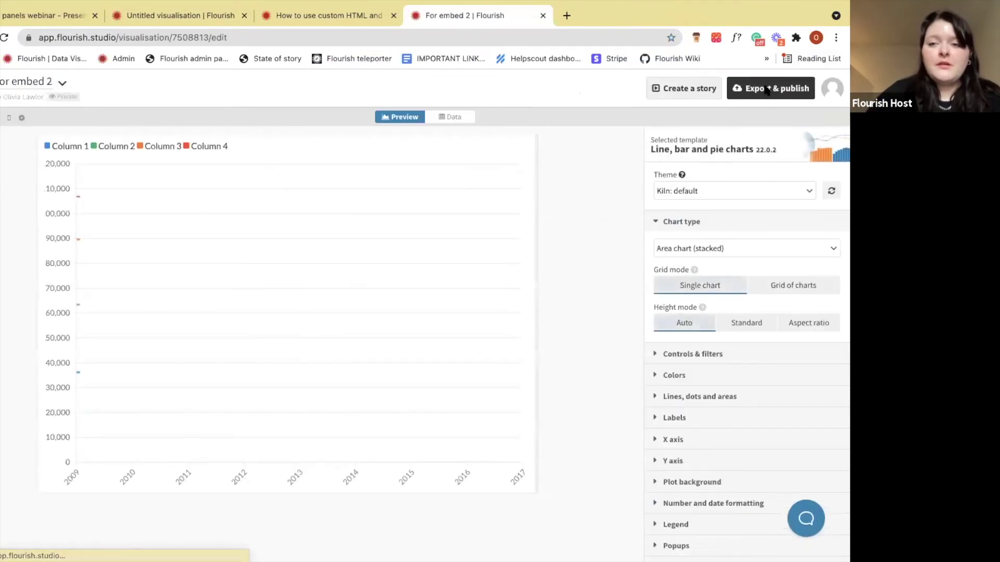
click(770, 88)
click(674, 159)
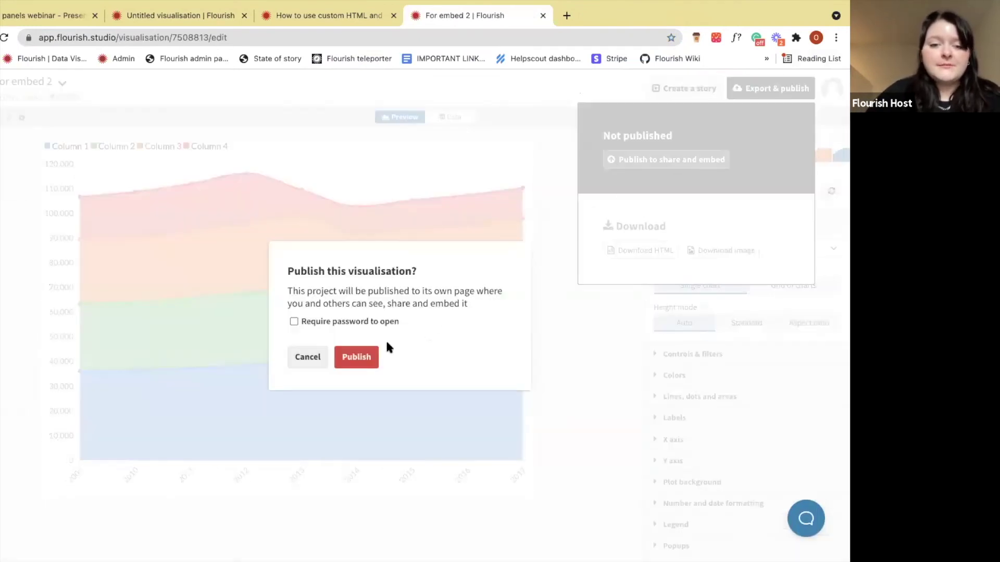
click(348, 359)
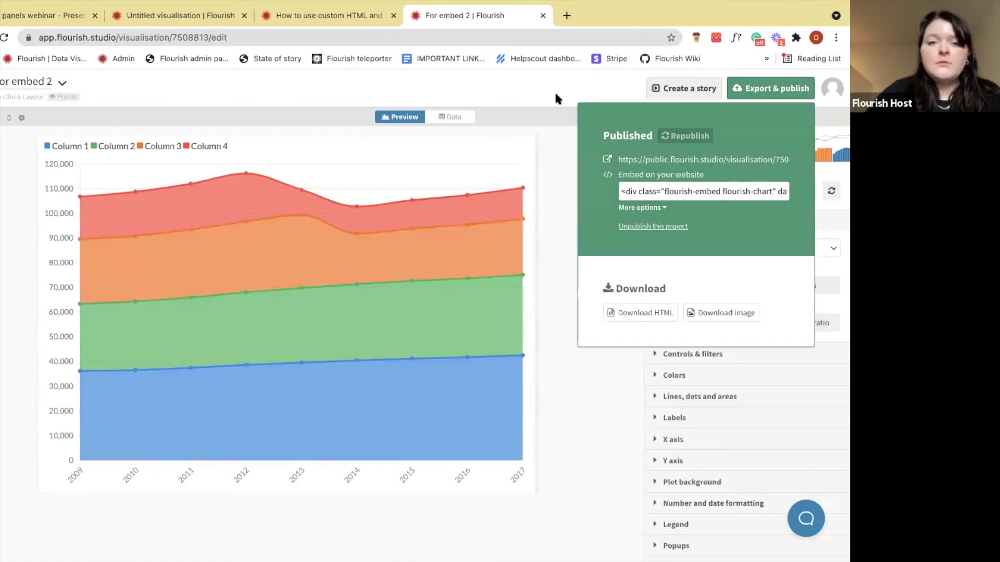
Copy the visualisation ID 7508813 from the For embed 2 URL into the ID cell of the MDG row.
double_click(216, 37)
key(ctrl+c)
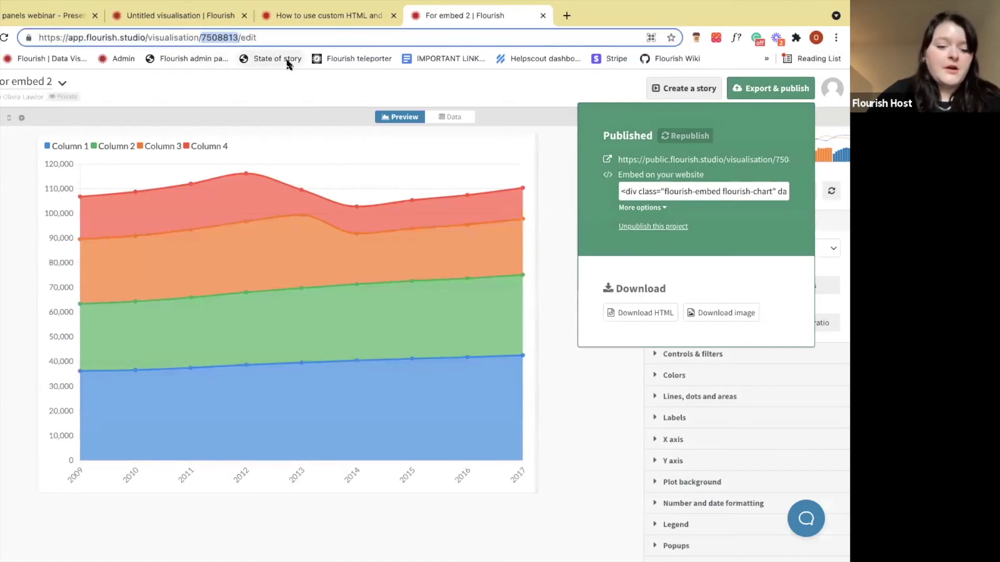
click(115, 18)
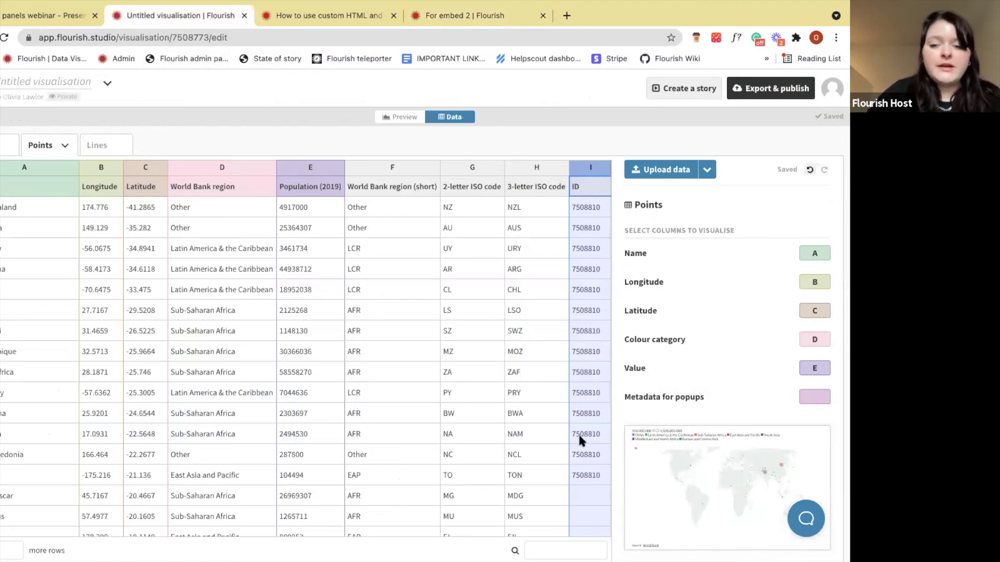
scroll(578, 433, down, 3)
click(589, 424)
key(ctrl+v)
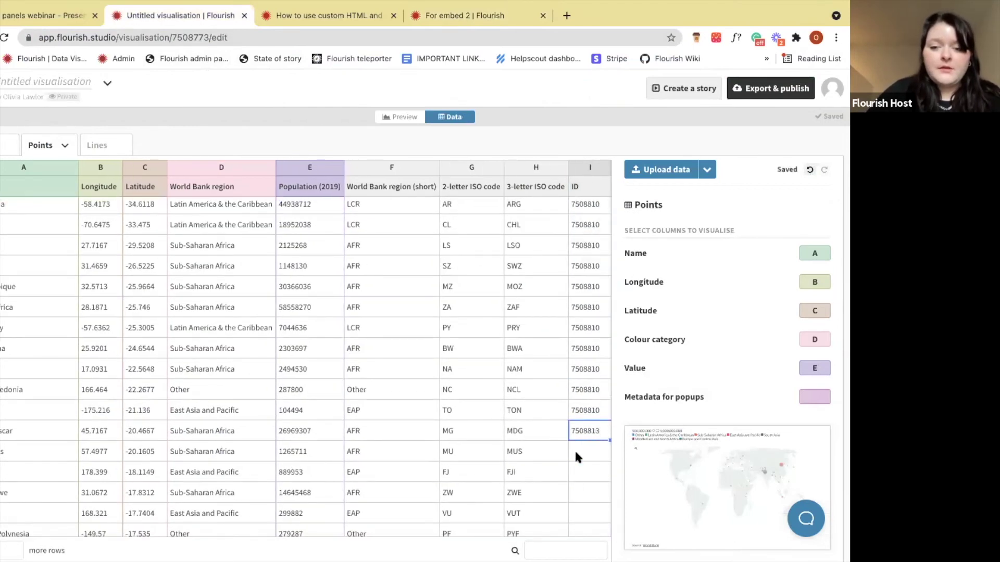
Insert an empty column to the right of the ID column in the Points sheet.
scroll(575, 453, down, 3)
scroll(567, 377, down, 2)
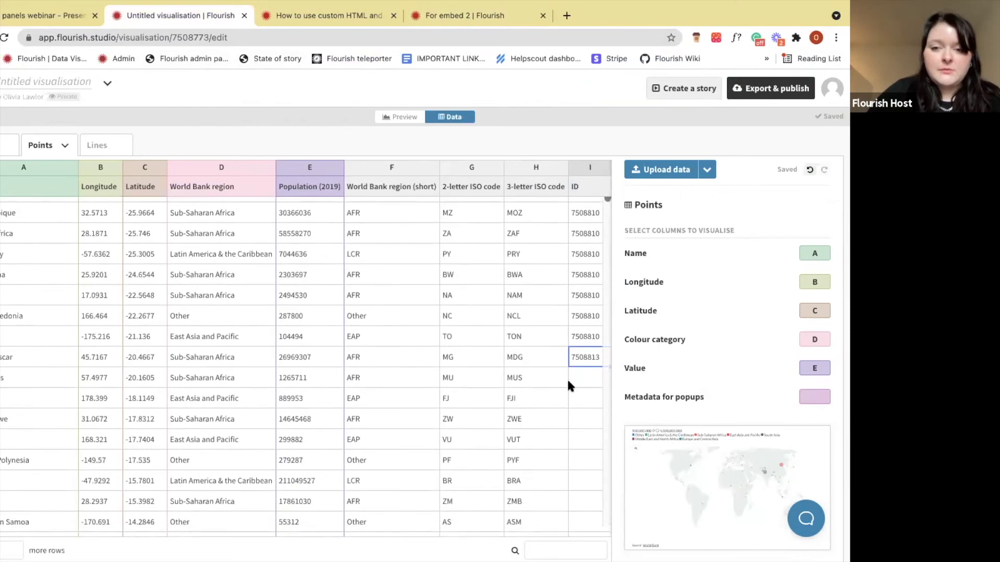
click(501, 362)
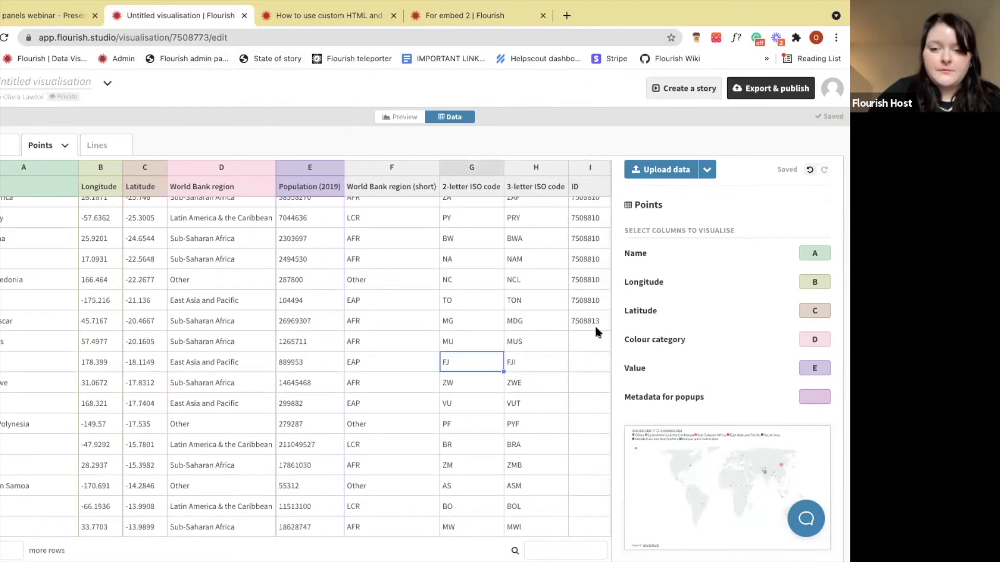
click(589, 167)
right_click(585, 168)
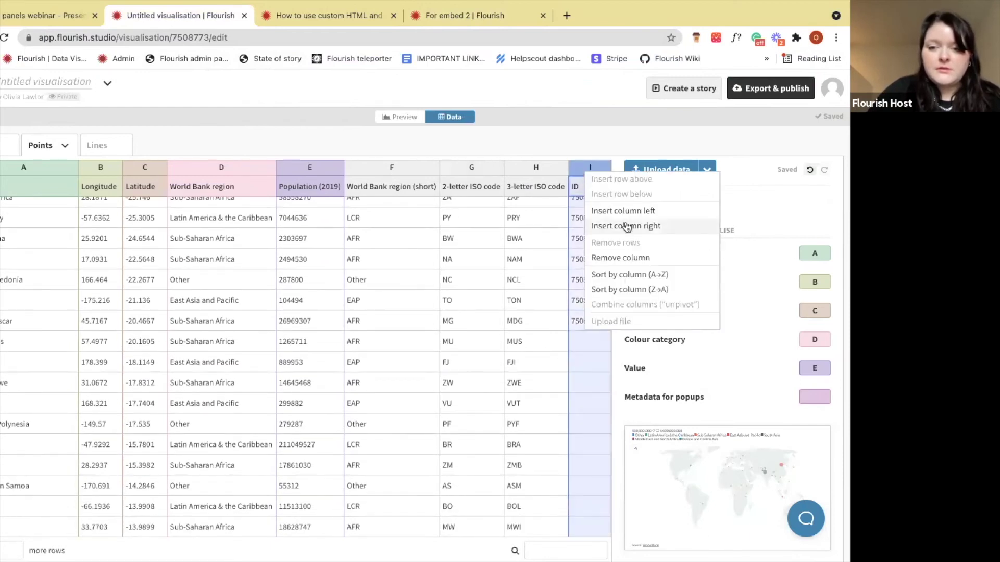
click(620, 227)
key(Right)
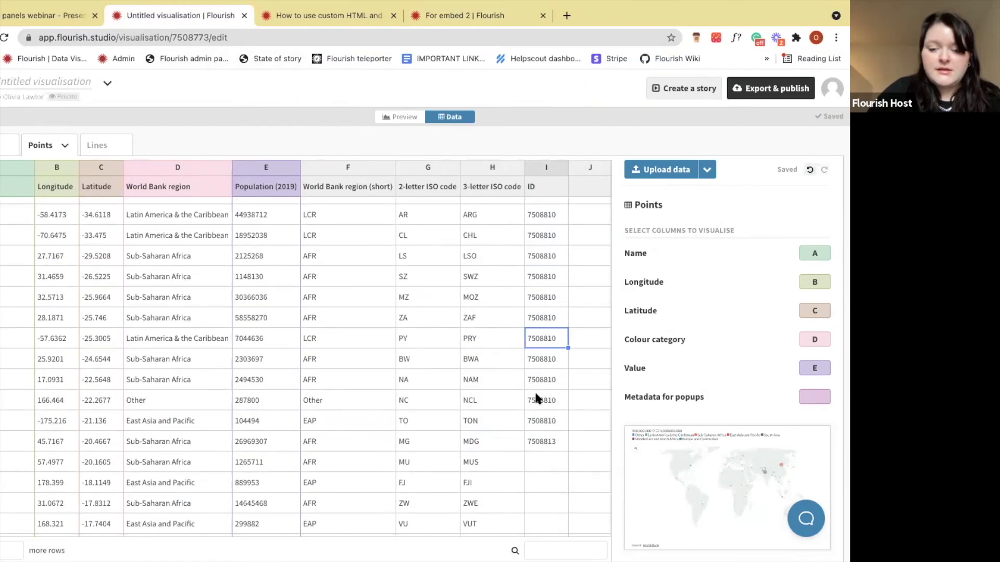
Fill the ID 7508813 from the MDG row down the rest of the ID column and return to the map preview.
scroll(560, 365, down, 3)
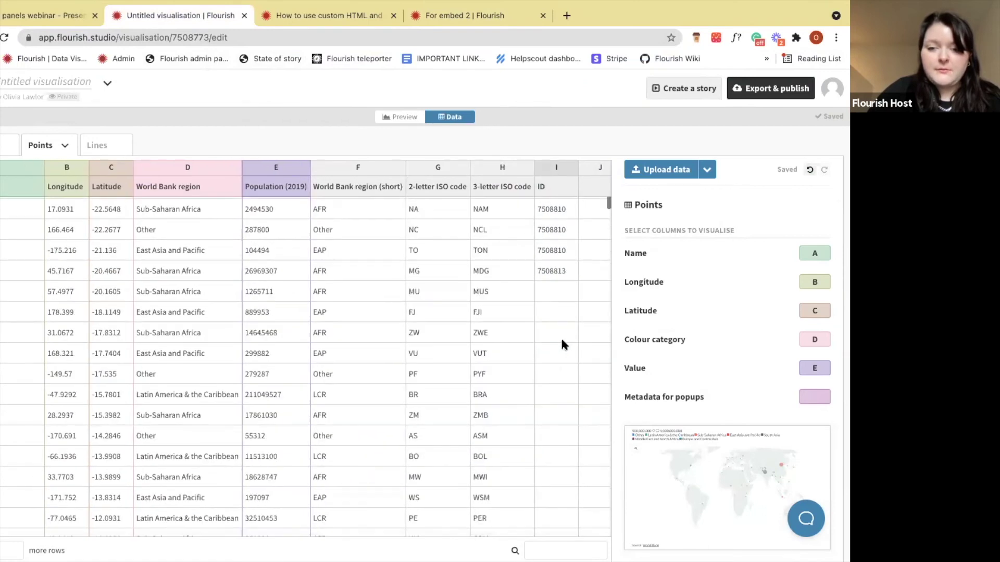
double_click(577, 280)
click(399, 117)
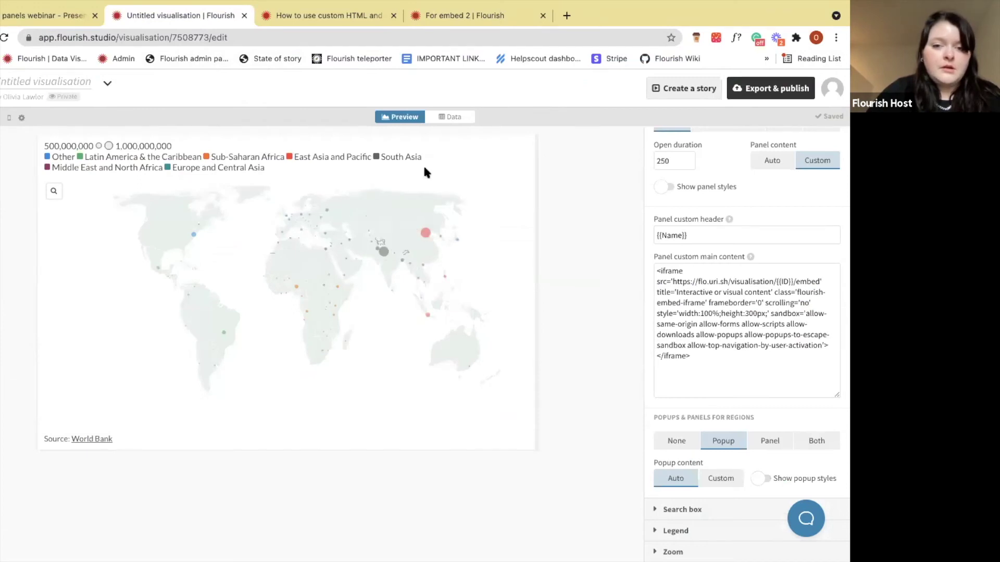
Check the embedded content in the India point's panel and close the panel.
scroll(701, 245, up, 3)
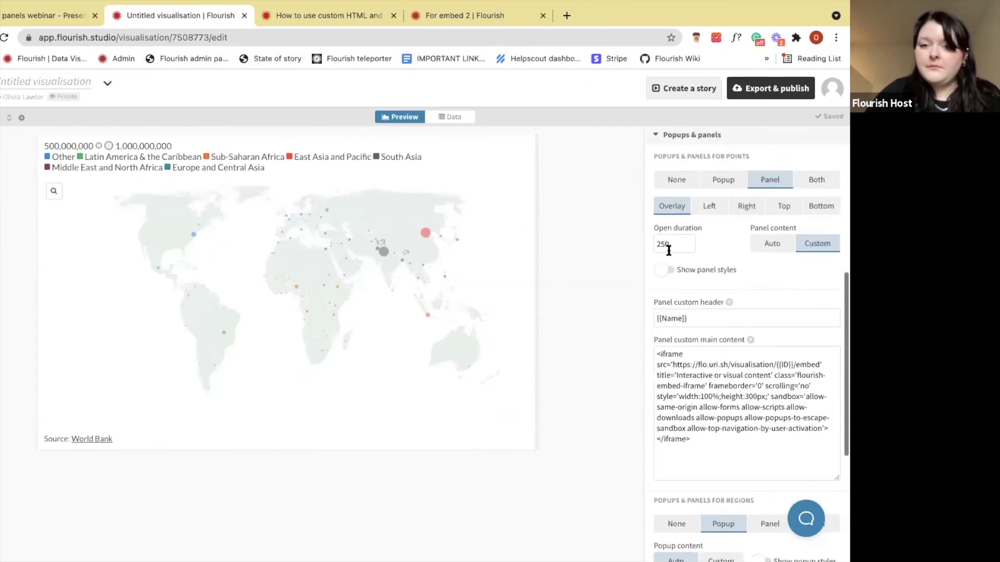
click(384, 252)
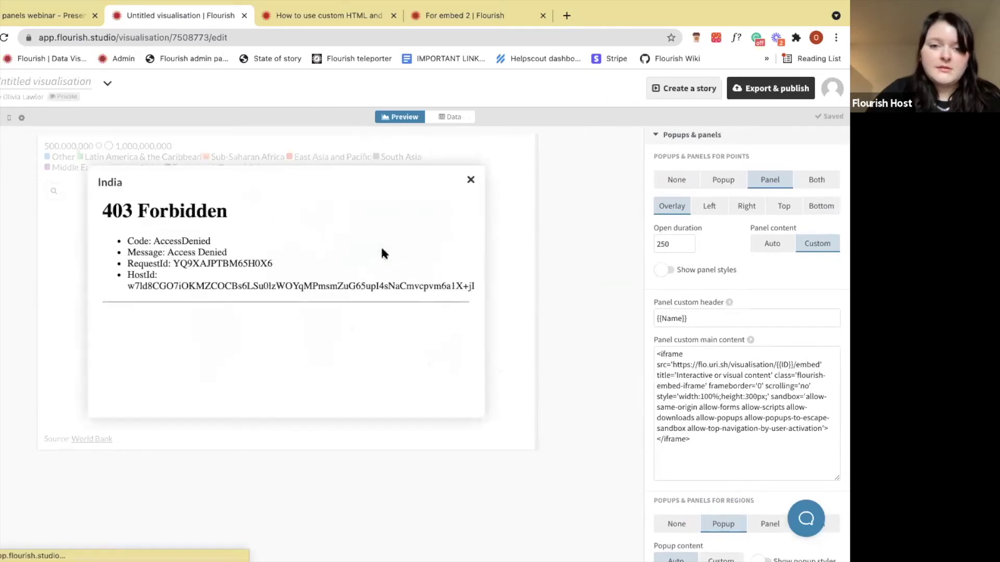
click(472, 180)
Assign column I of the Points sheet as the metadata for popups.
click(454, 117)
scroll(532, 283, up, 5)
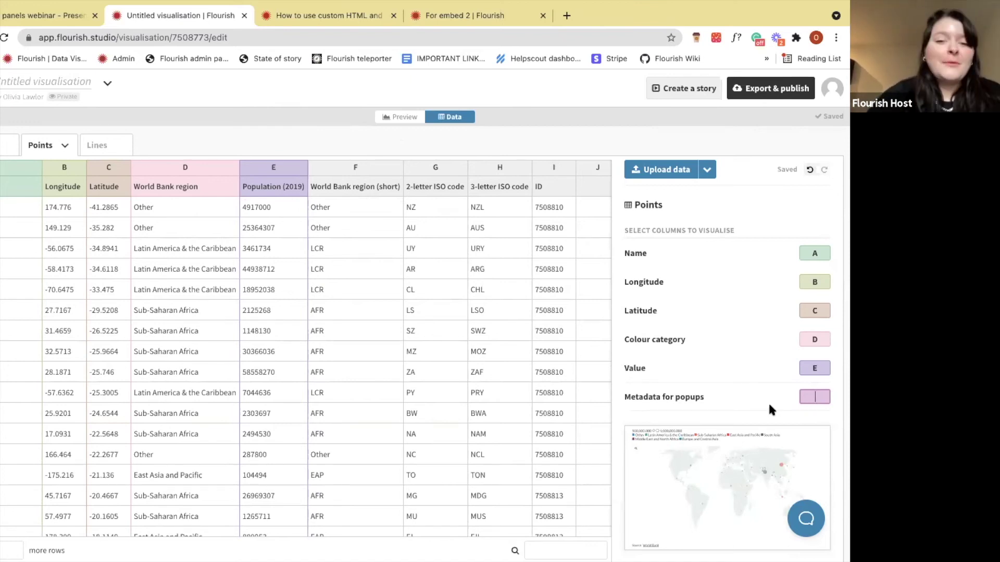
click(815, 396)
click(541, 137)
Check the embedded charts in the panels of China, Nigeria, the Russian Federation and points in North America on the preview map.
click(402, 118)
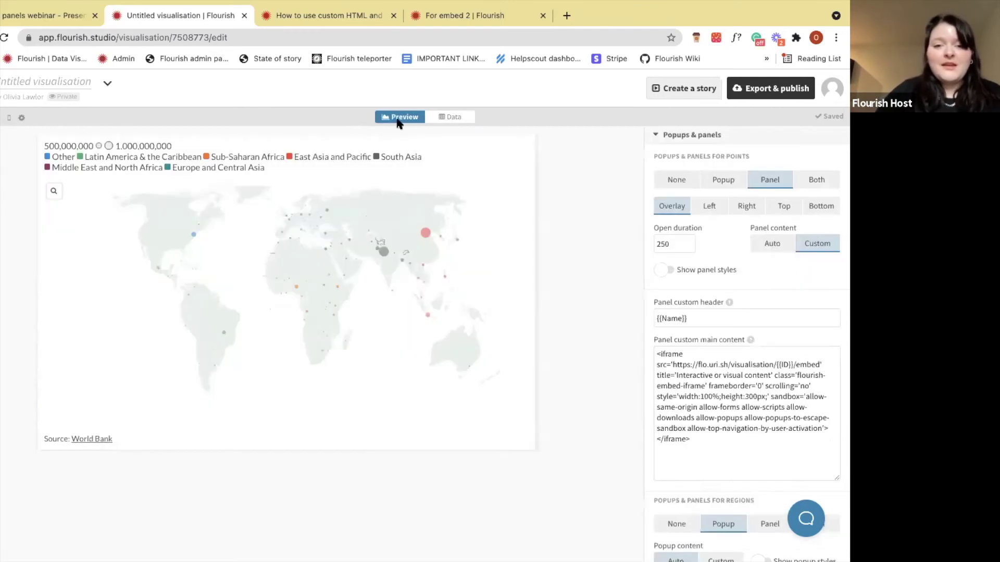
click(425, 232)
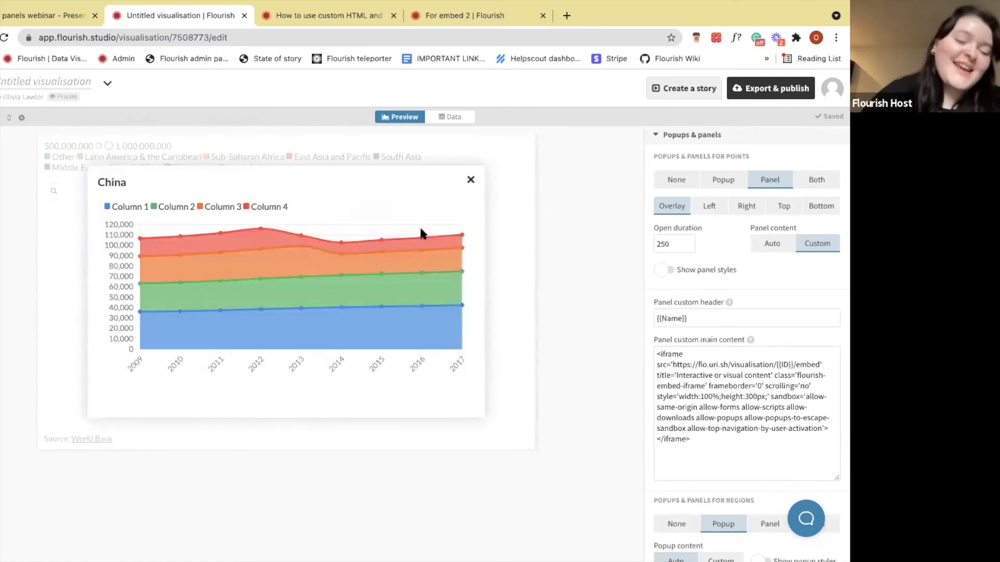
click(471, 179)
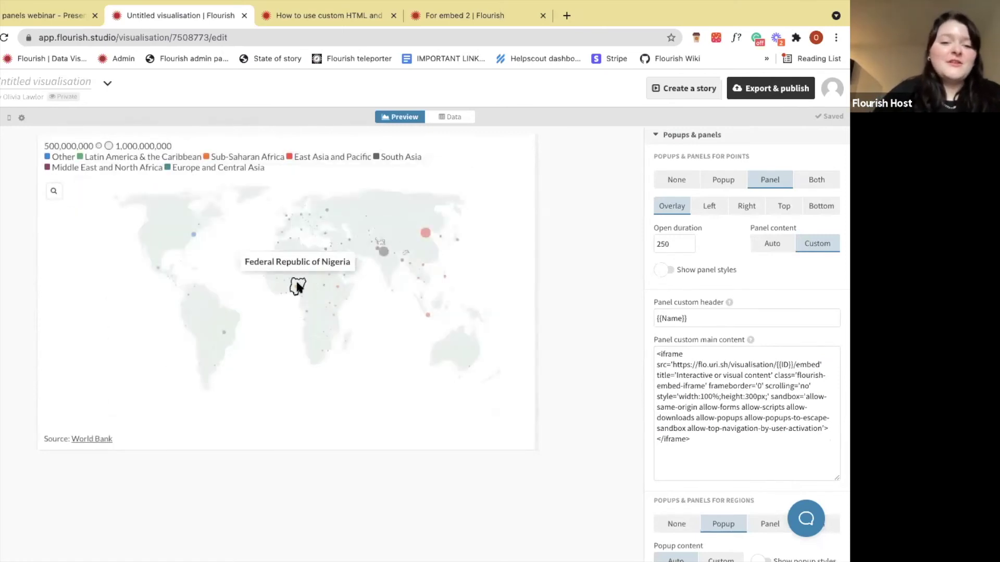
click(297, 286)
click(79, 218)
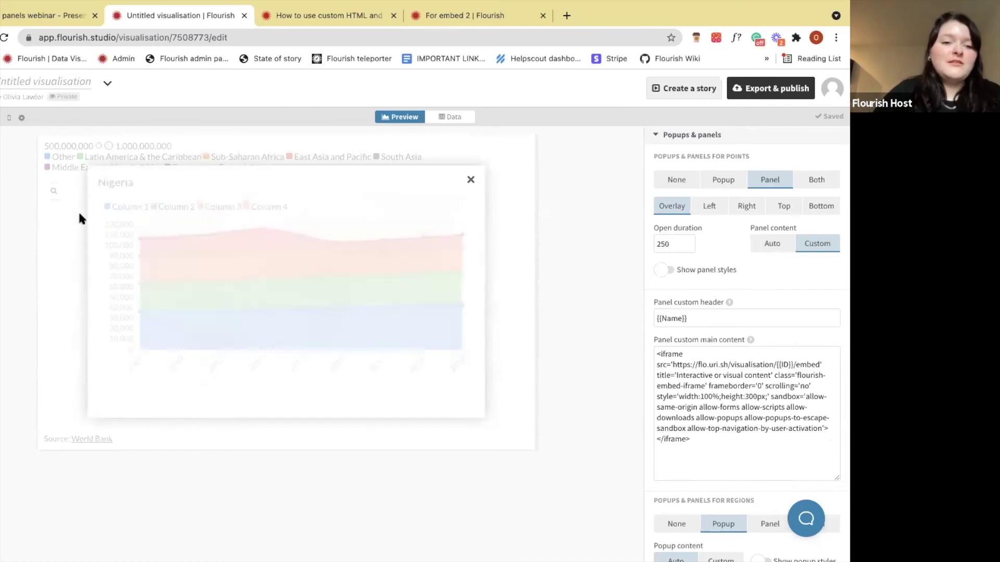
click(194, 236)
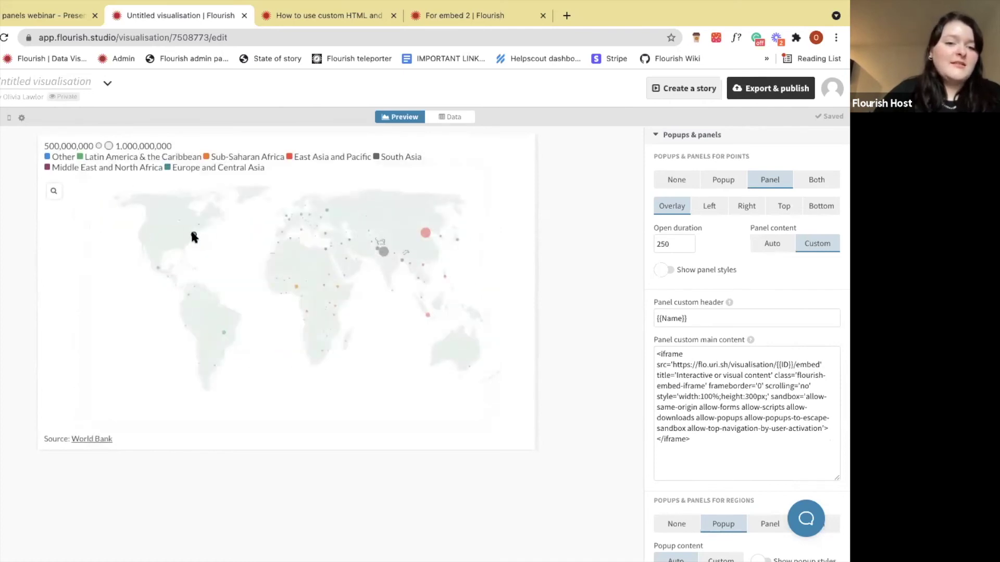
click(72, 291)
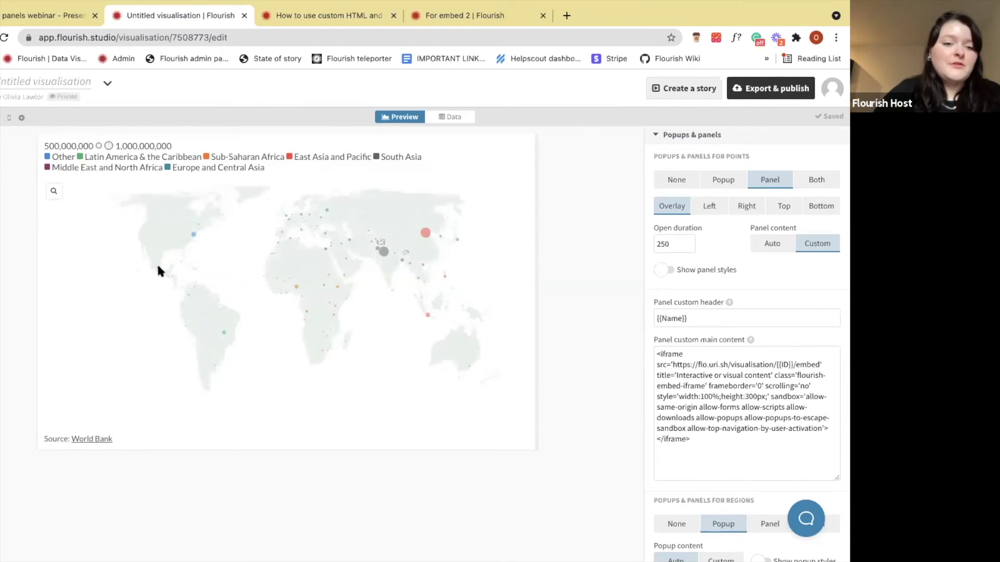
click(156, 268)
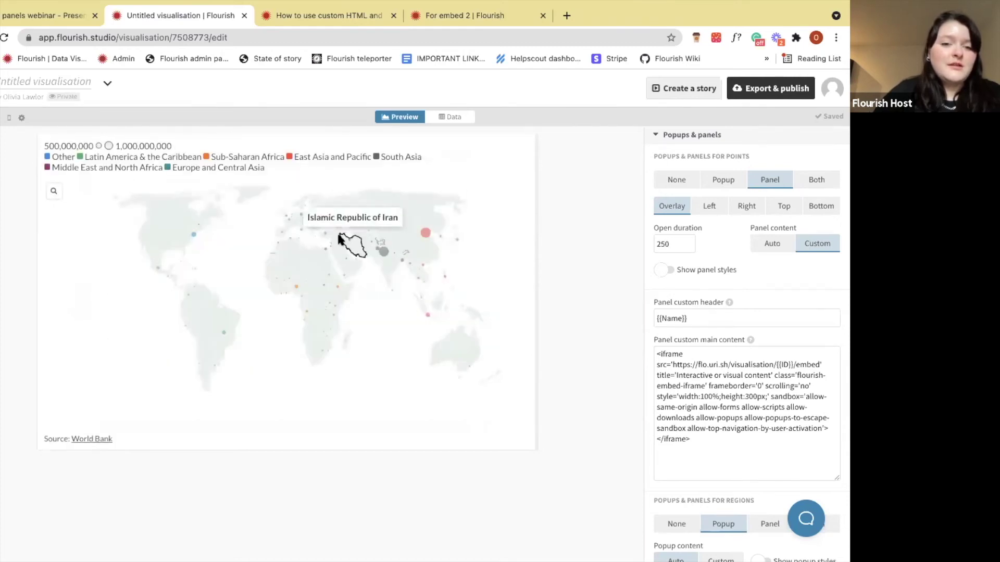
click(323, 205)
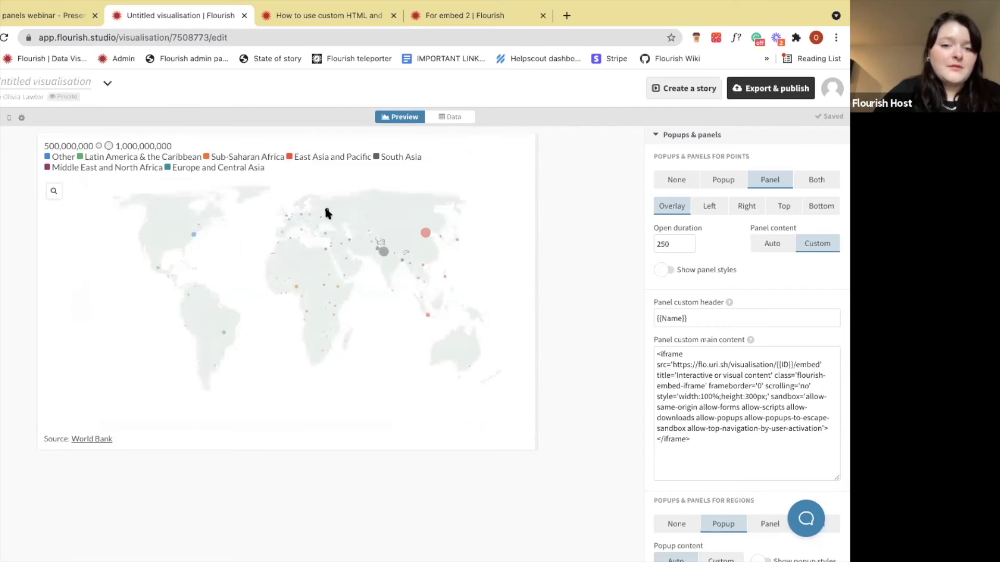
Look through the lower rows of the Points sheet to check their IDs and return to the preview.
click(443, 118)
scroll(441, 377, down, 10)
scroll(443, 375, down, 5)
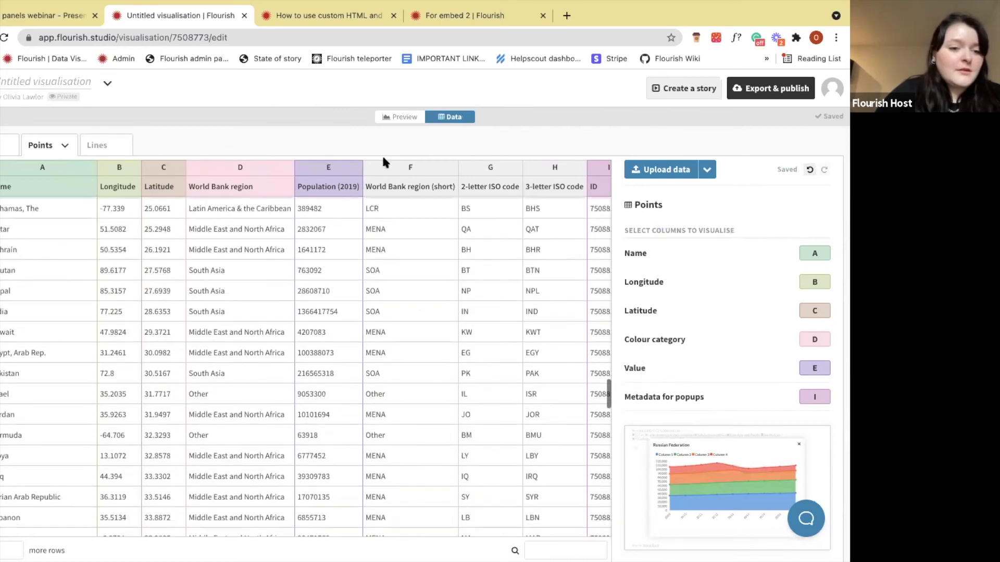
click(403, 114)
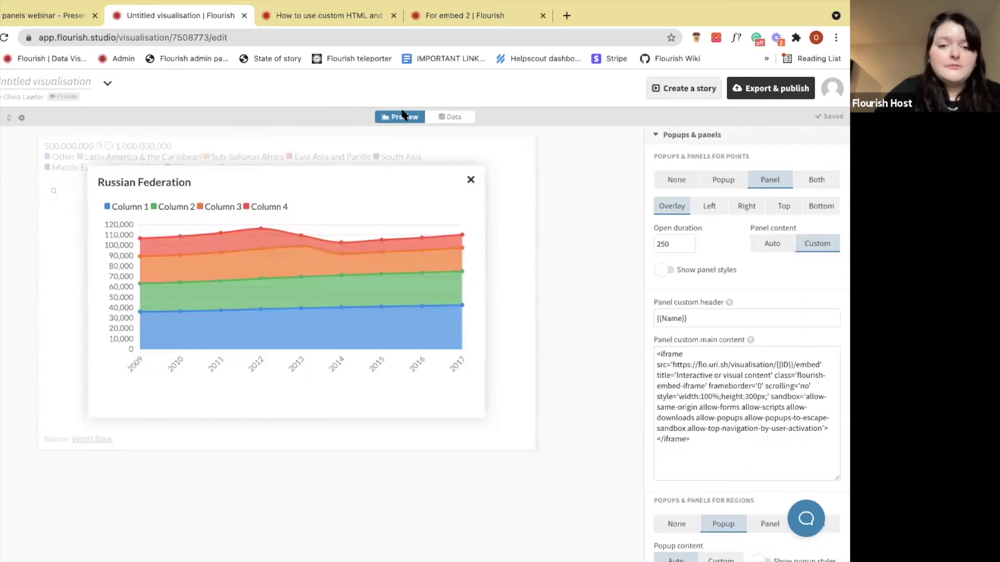
Close the Russian Federation panel and check the panels of two more points around Europe.
click(470, 179)
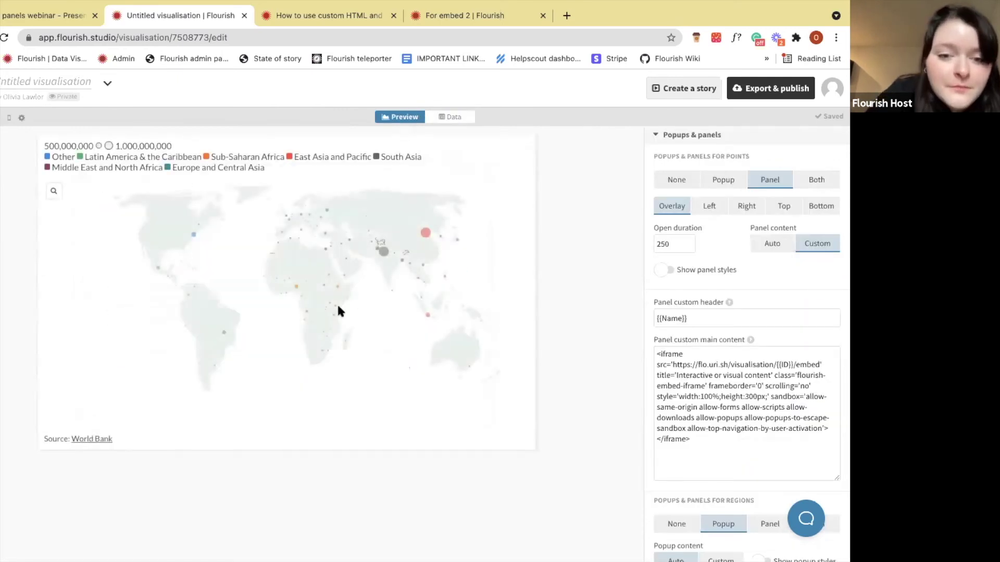
click(327, 232)
click(471, 180)
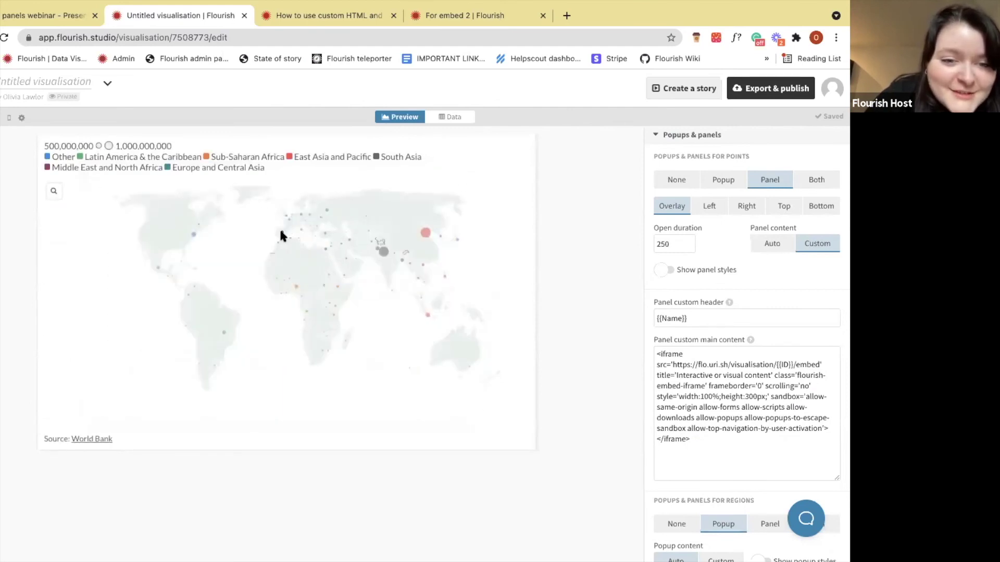
click(279, 227)
click(471, 180)
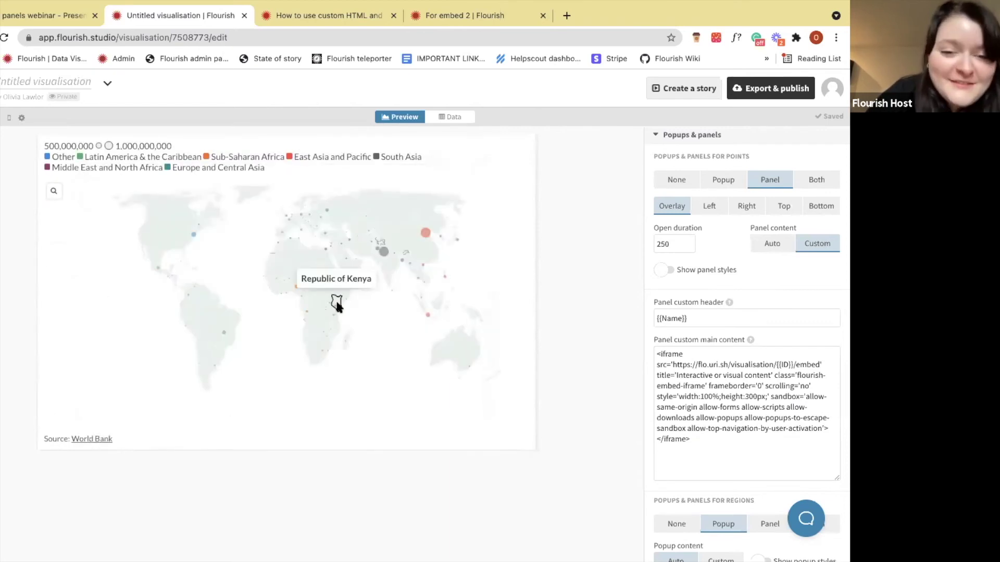
Check the embedded charts in the panels of the Iran and Egypt points.
scroll(338, 291, up, 10)
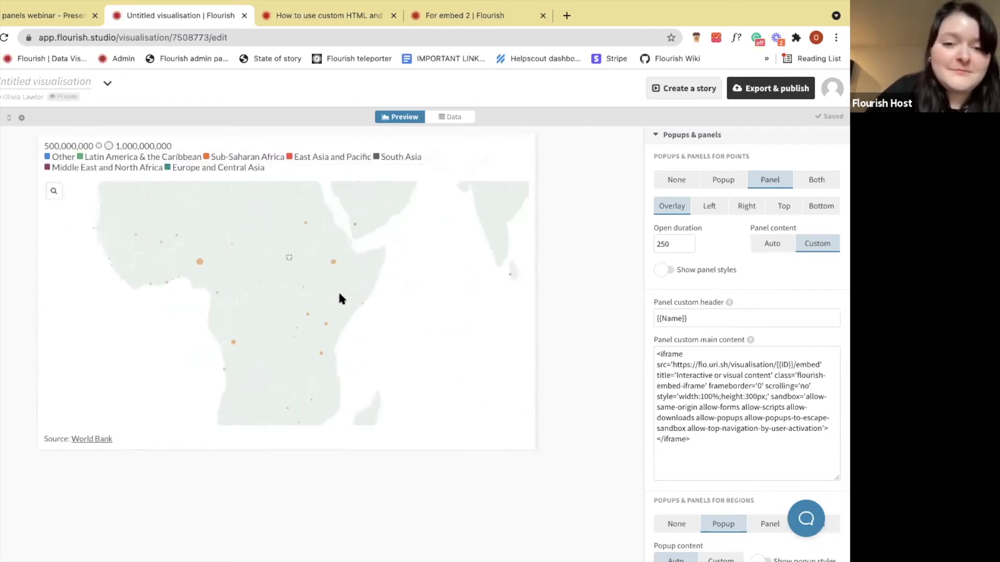
scroll(447, 389, down, 5)
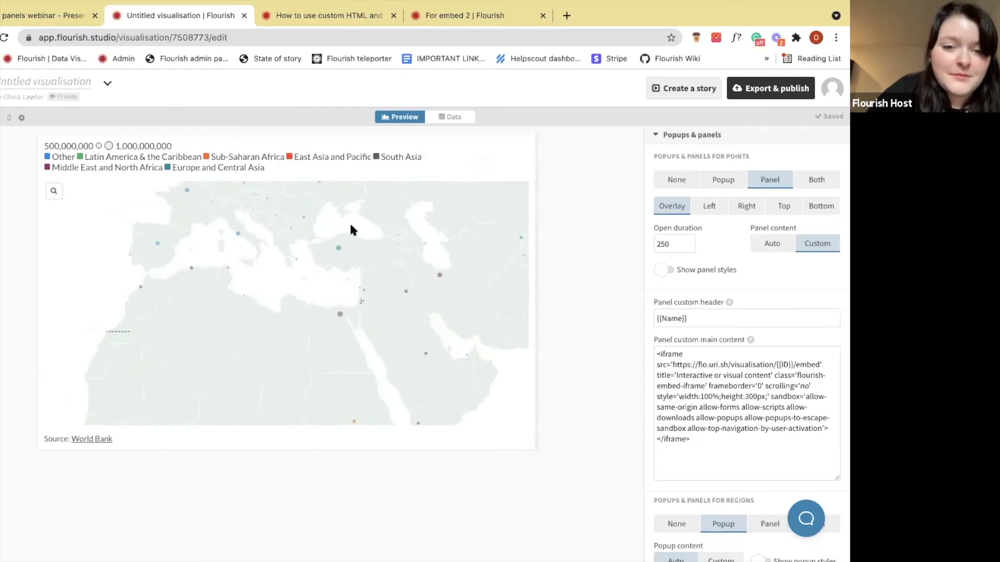
click(438, 277)
click(495, 290)
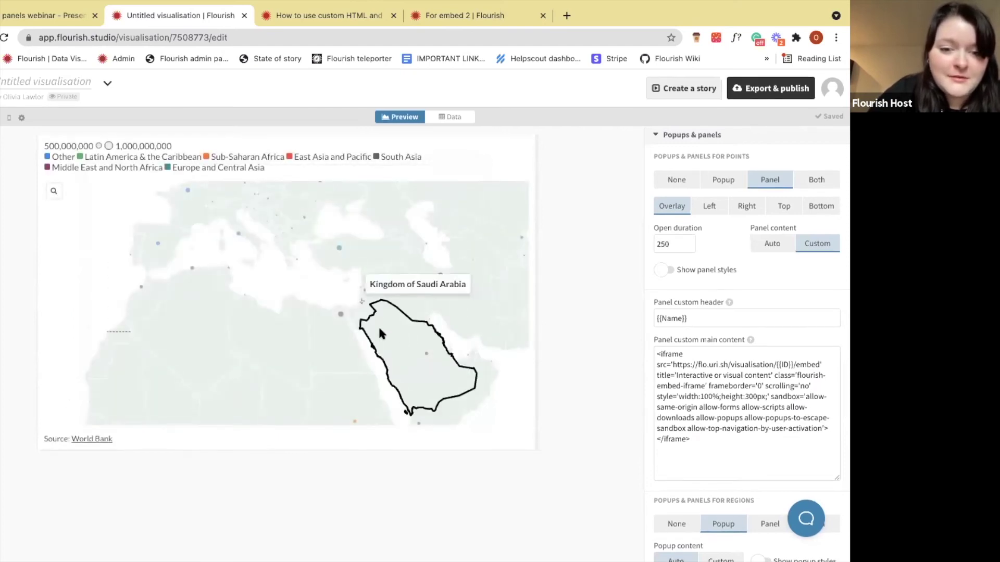
click(341, 316)
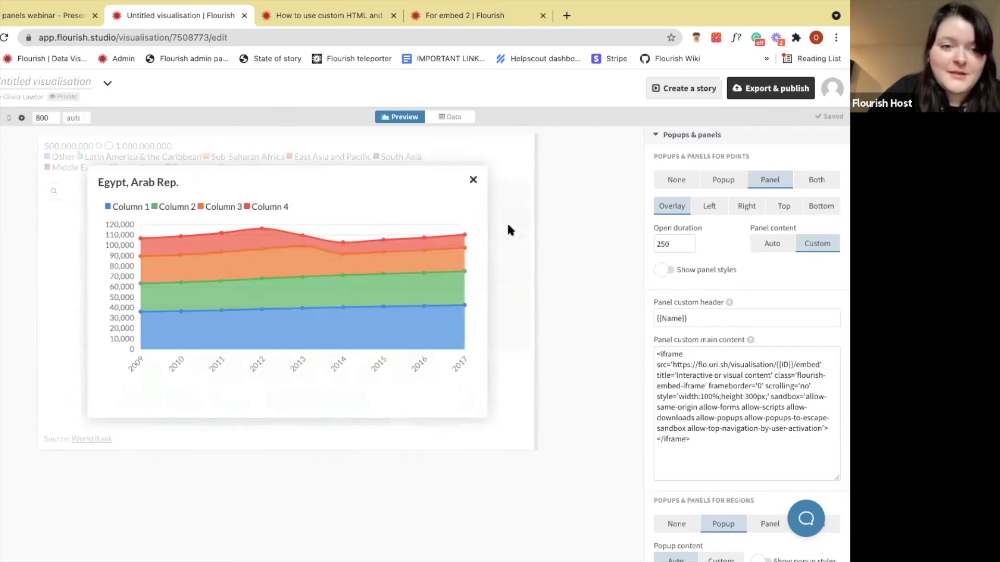
Examine which visualisation IDs are assigned along the Points sheet's ID column, and close the Egypt panel in the preview.
key(super+a)
click(449, 118)
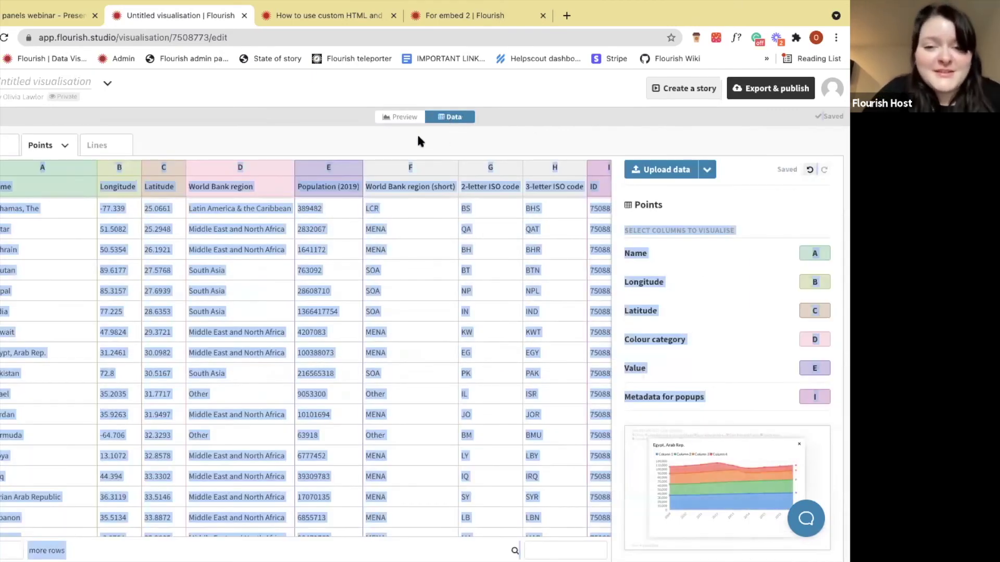
scroll(451, 327, right, 2)
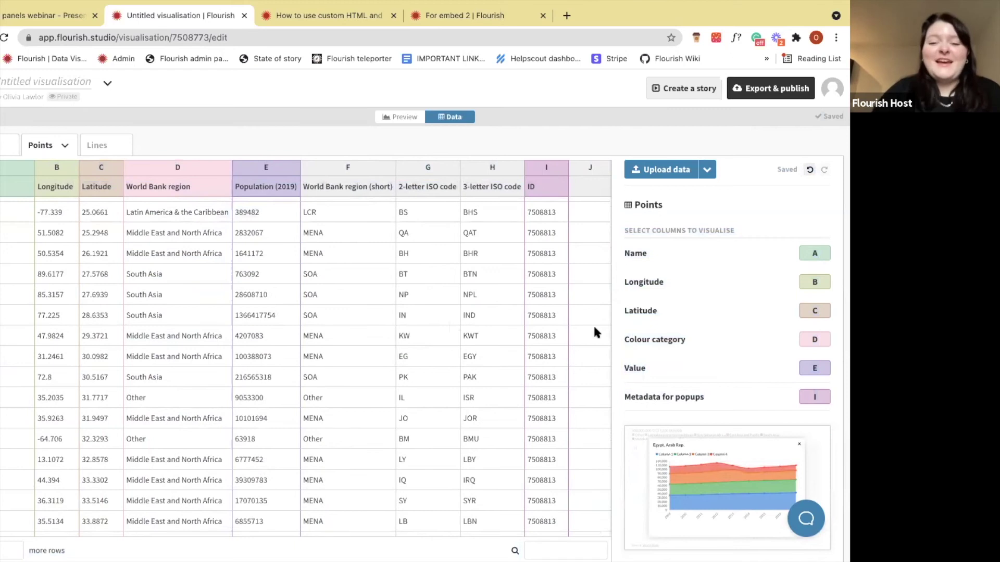
scroll(593, 324, down, 5)
scroll(582, 368, up, 10)
scroll(583, 371, up, 15)
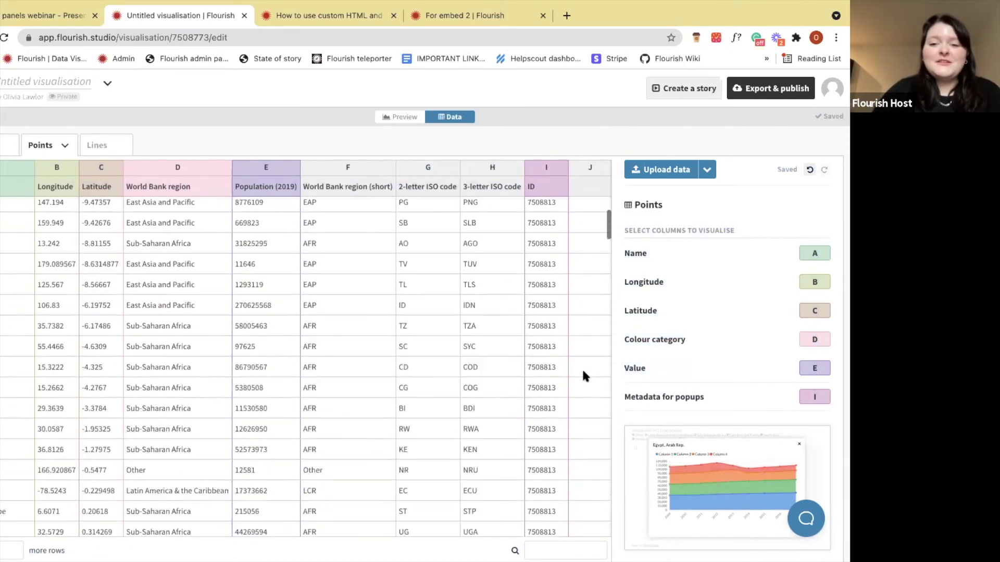
click(526, 202)
click(176, 133)
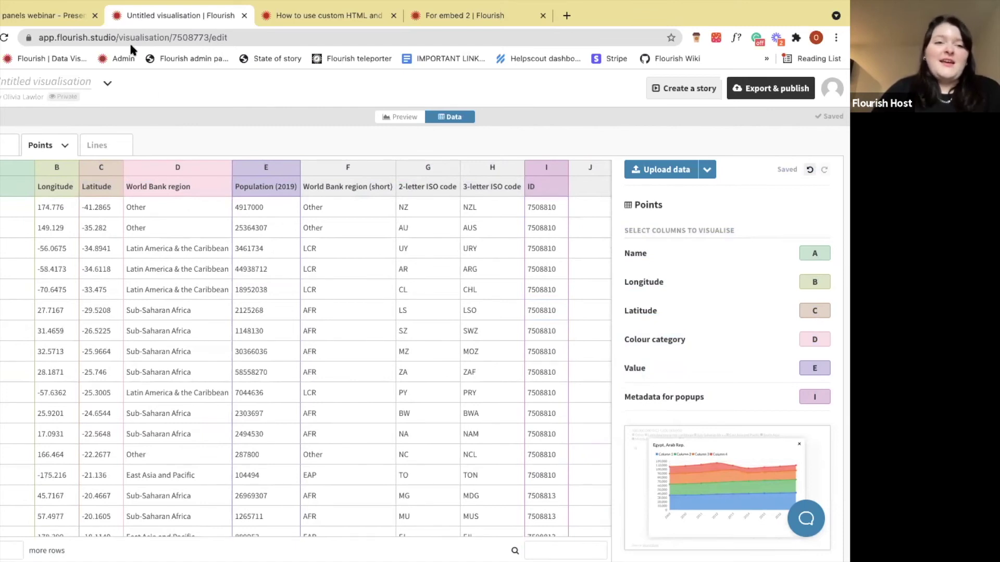
click(398, 116)
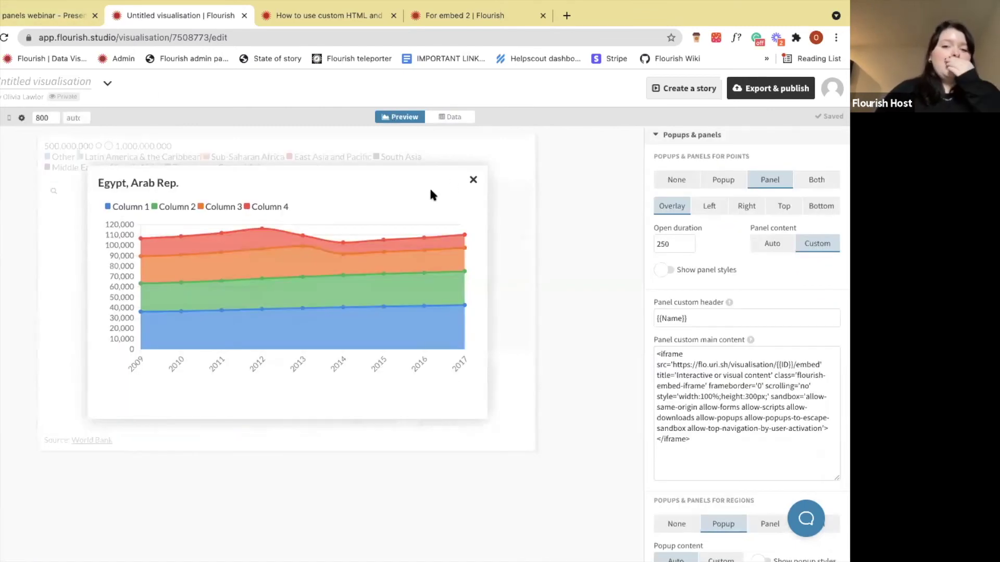
click(471, 182)
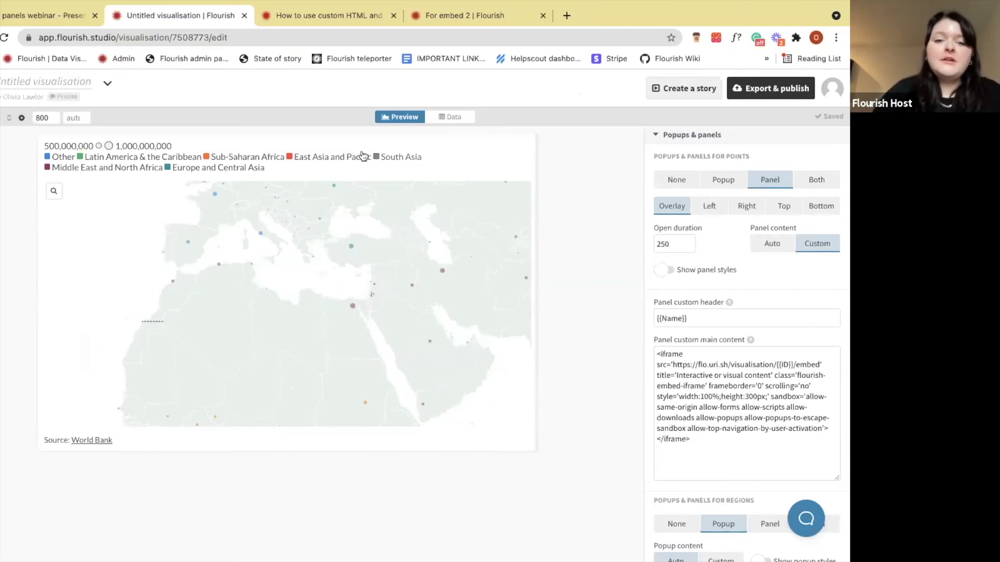
Create a new visualisation from the Carousel starting point of the Cards template.
click(3, 86)
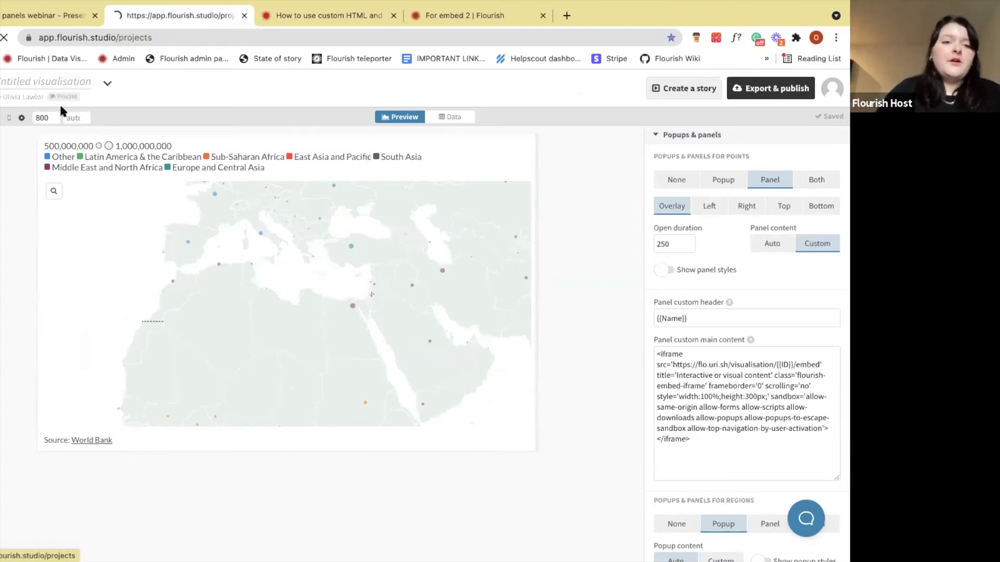
click(104, 135)
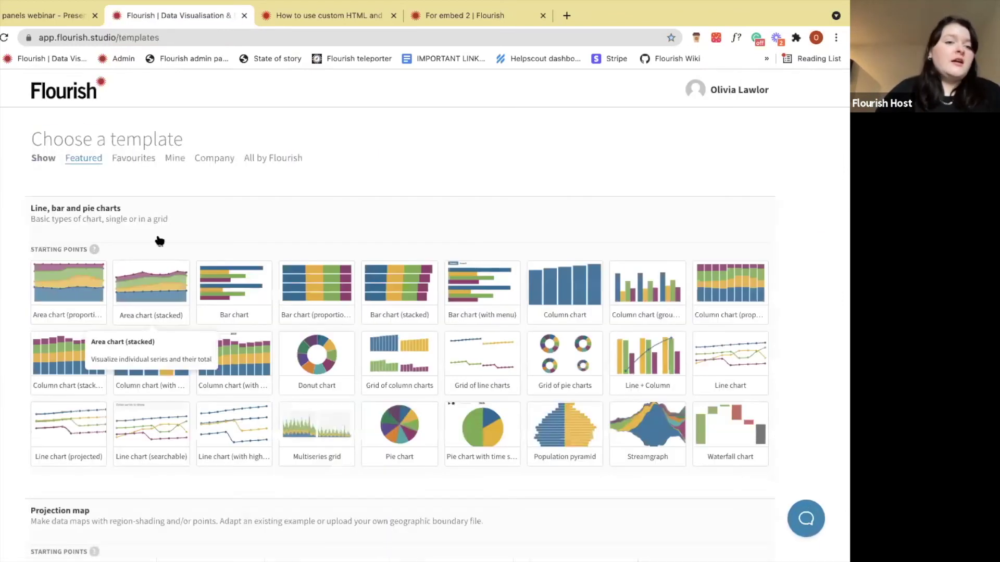
scroll(156, 240, down, 20)
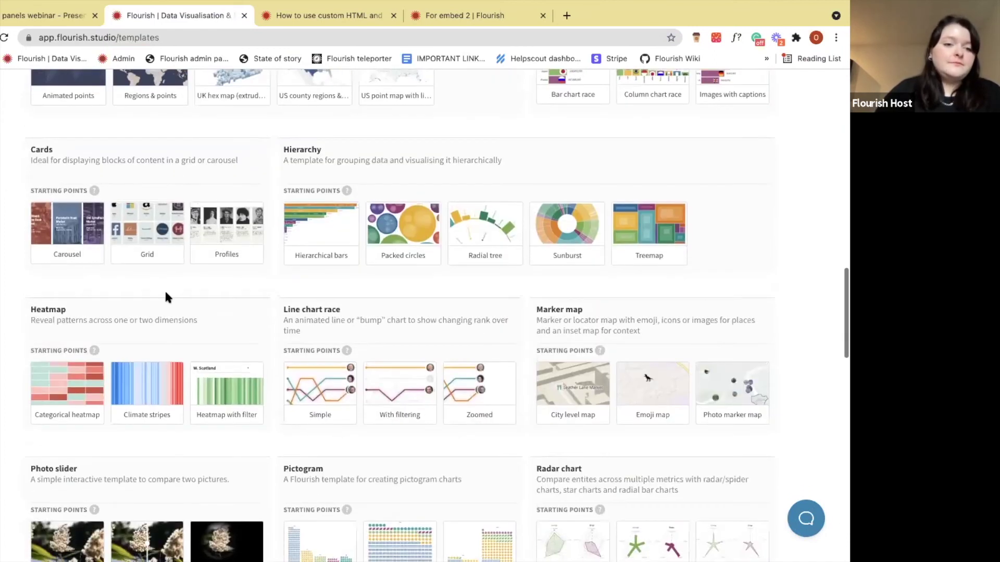
click(101, 225)
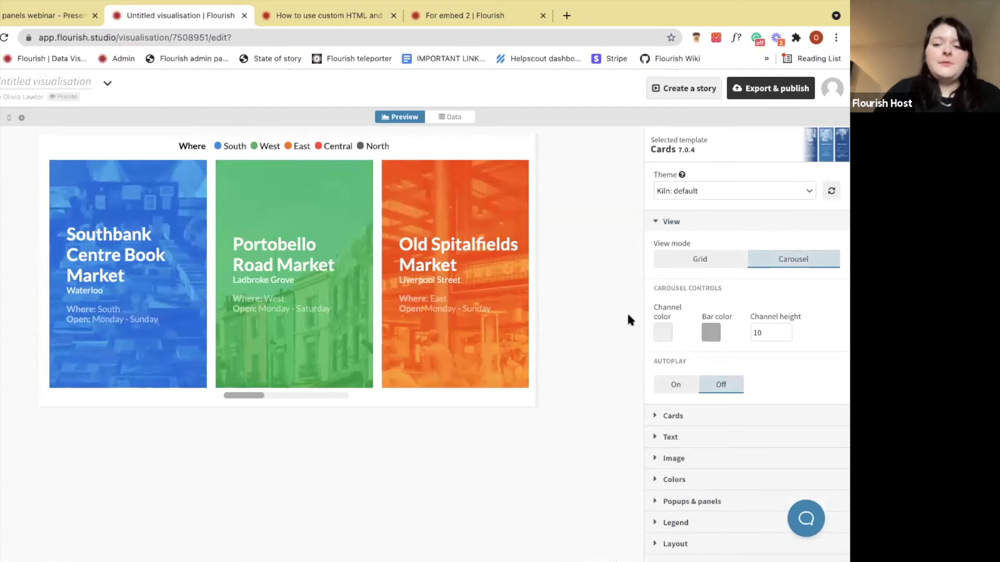
Look over the carousel's Cards settings and check how its data columns are assigned.
scroll(711, 379, down, 2)
click(675, 306)
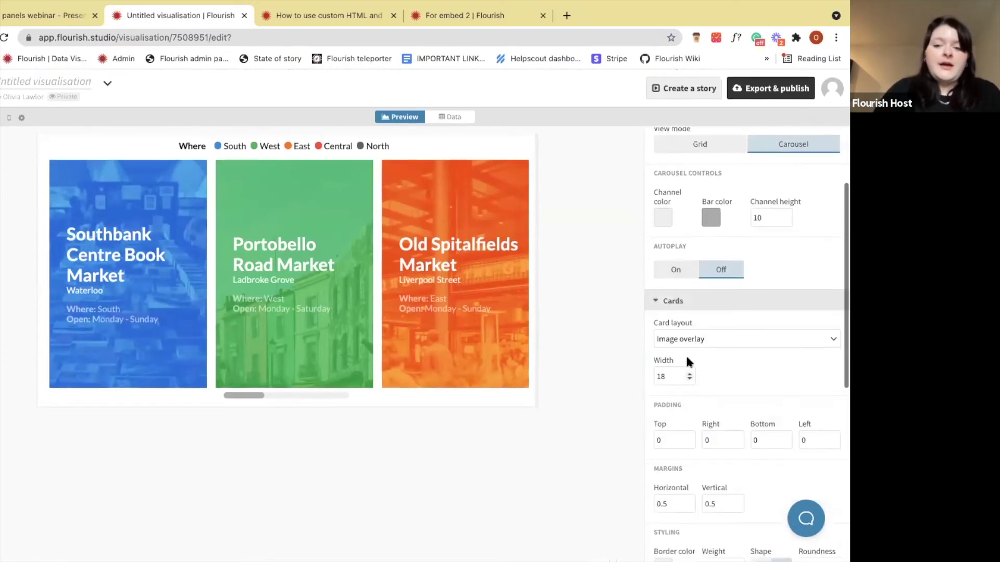
scroll(685, 356, down, 1)
click(457, 122)
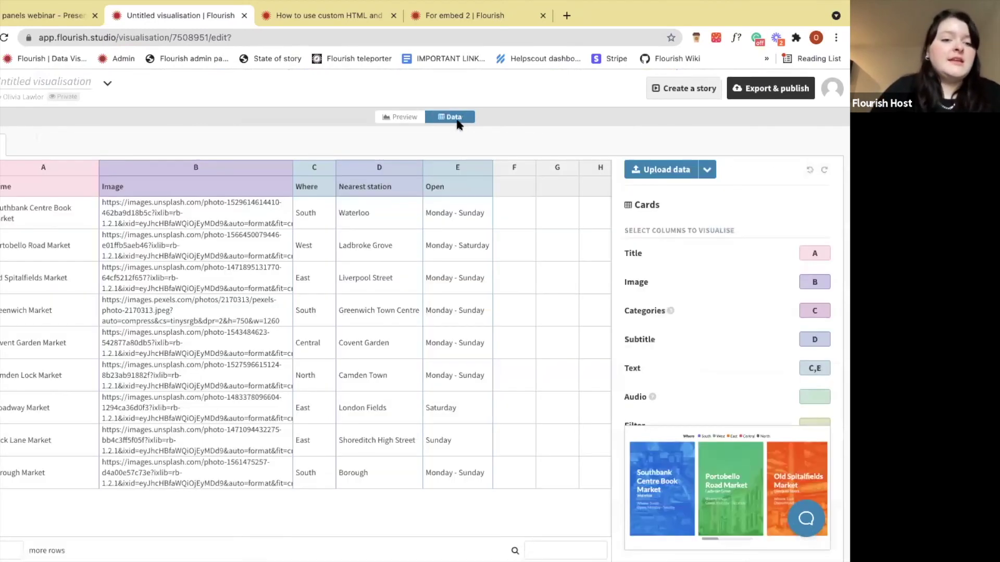
click(409, 118)
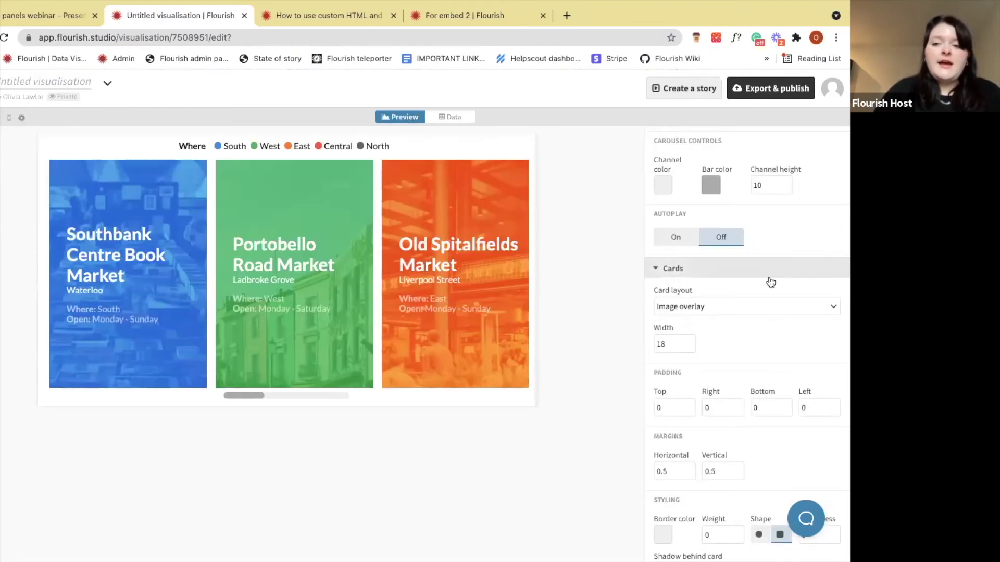
Clear the Subtitle and Text column assignments in the cards data.
click(443, 116)
click(825, 282)
click(820, 304)
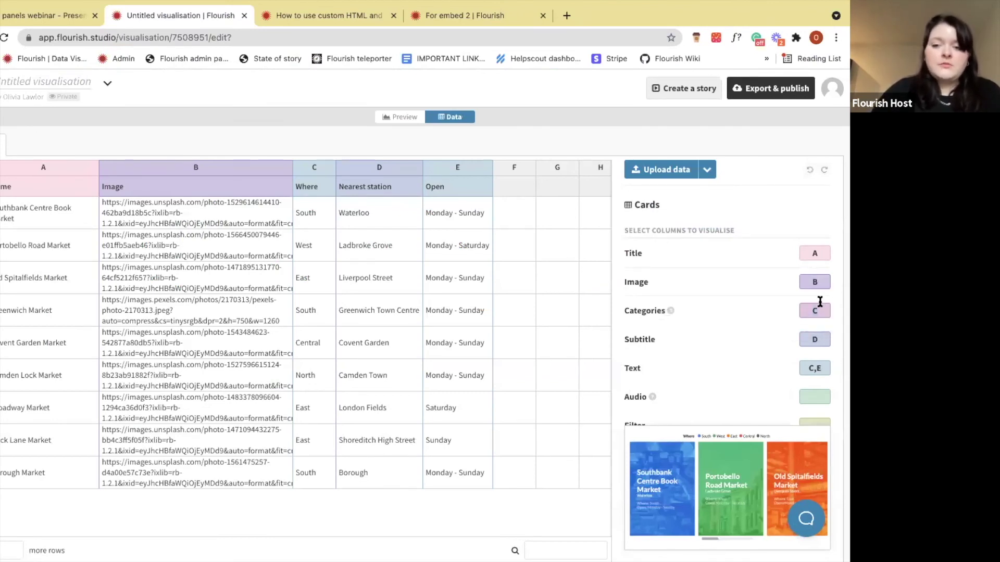
click(815, 339)
key(BackSpace)
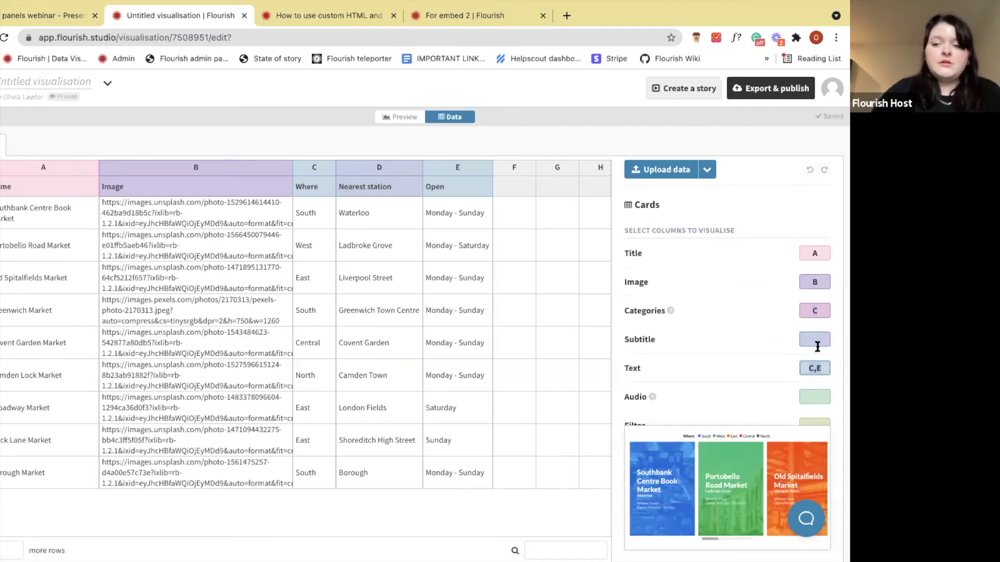
click(815, 397)
click(814, 367)
key(BackSpace)
Assign columns D and E, Nearest station and Open, to Info for popups.
scroll(813, 380, down, 1)
click(811, 396)
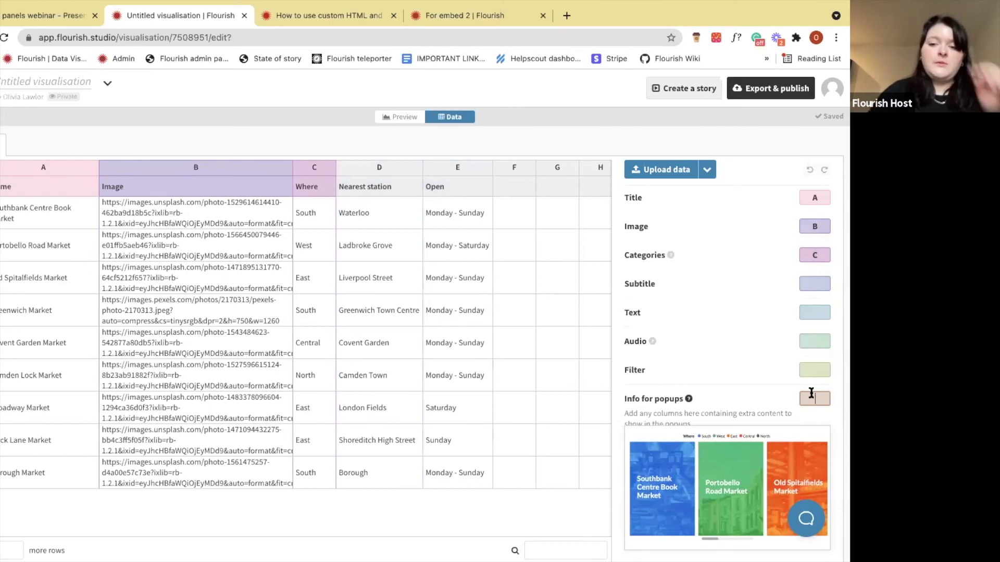
text(D,E)
click(627, 134)
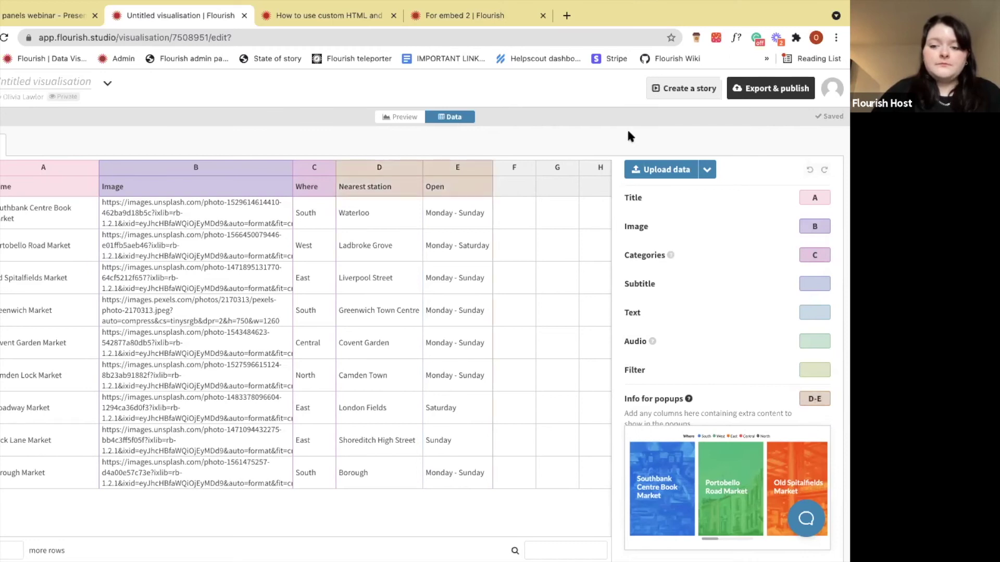
Switch the cards' panel content to Custom in the preview settings and clear the default main content.
click(401, 116)
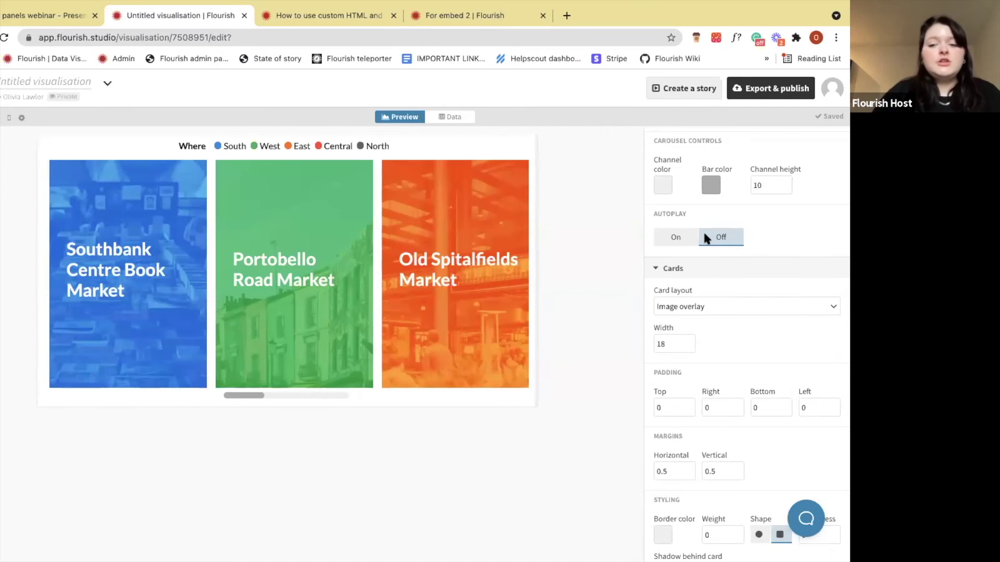
scroll(718, 281, down, 2)
click(671, 194)
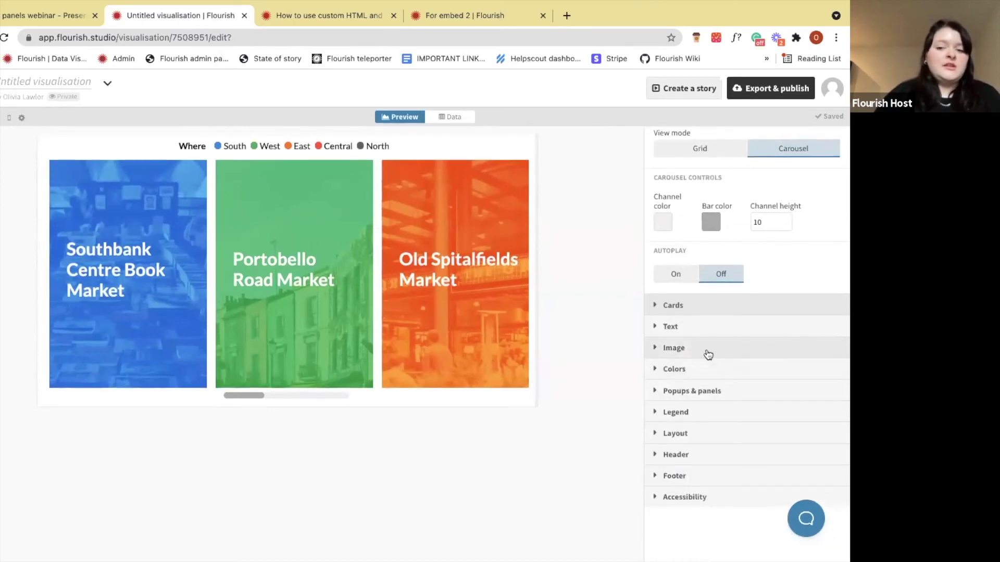
click(698, 389)
click(769, 381)
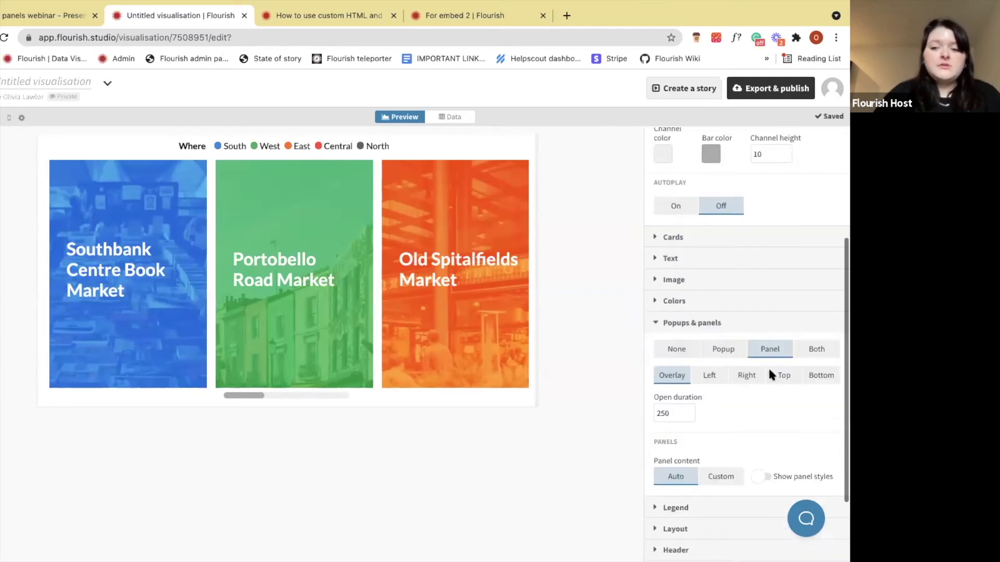
click(729, 380)
triple_click(765, 373)
key(BackSpace)
Set the panel custom header to <h1>{{Name}}</h1> and check it in the Old Spitalfields Market panel.
triple_click(695, 340)
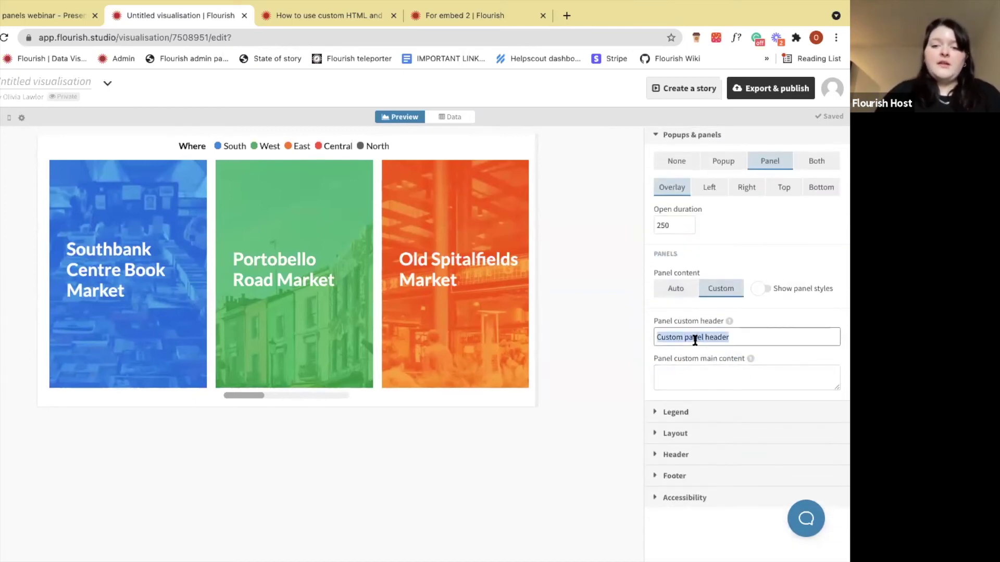
text(N)
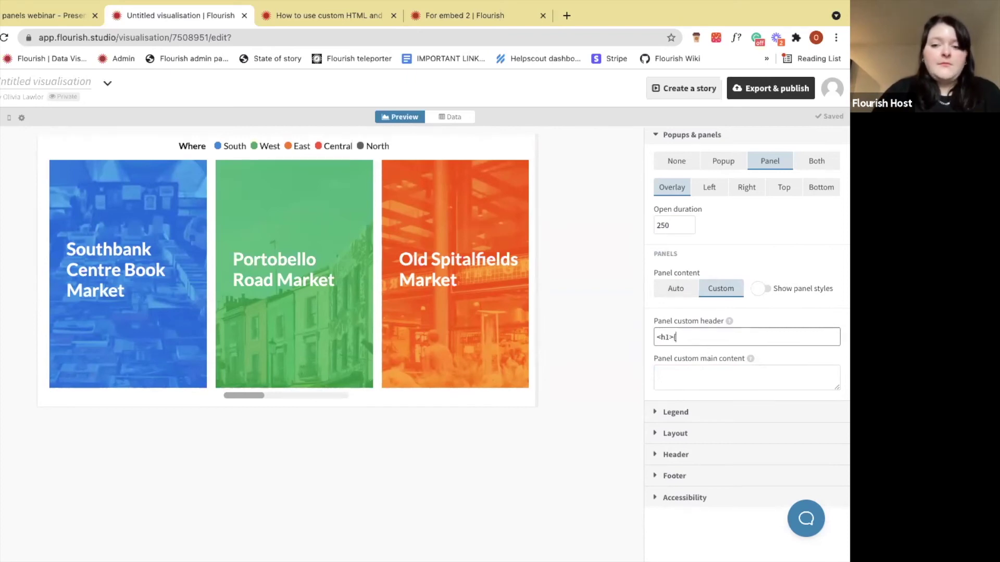
text(Name}}</h1>)
click(617, 320)
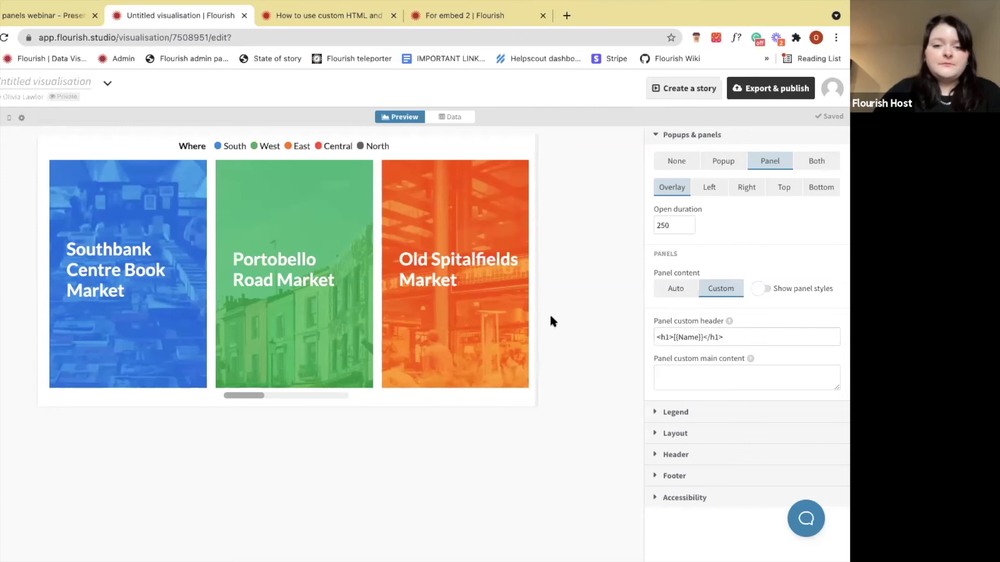
click(473, 284)
click(456, 176)
Wrap the panel header in <center> tags and check it in the Old Spitalfields Market panel.
click(657, 337)
text(<center>)
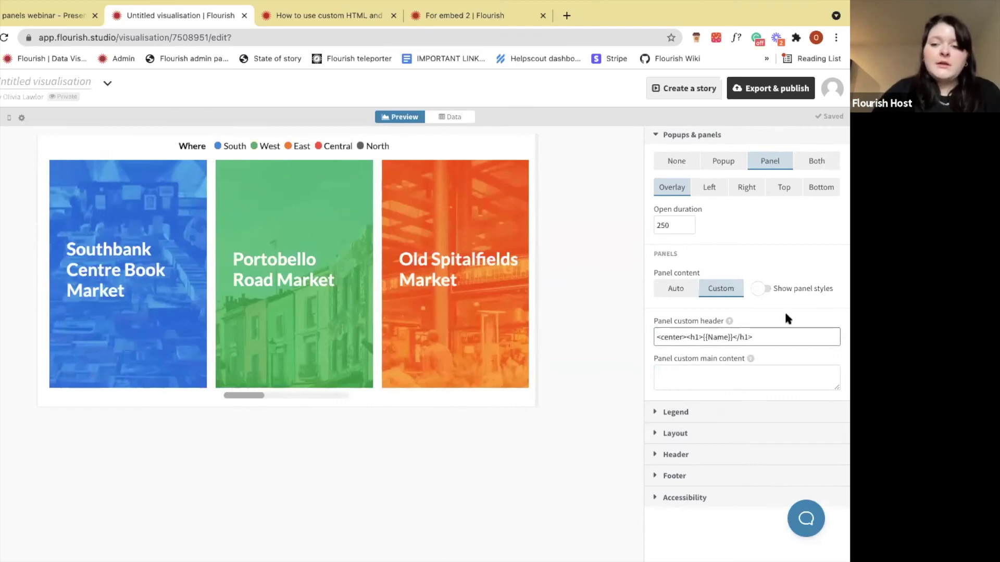
click(778, 336)
text(</center>)
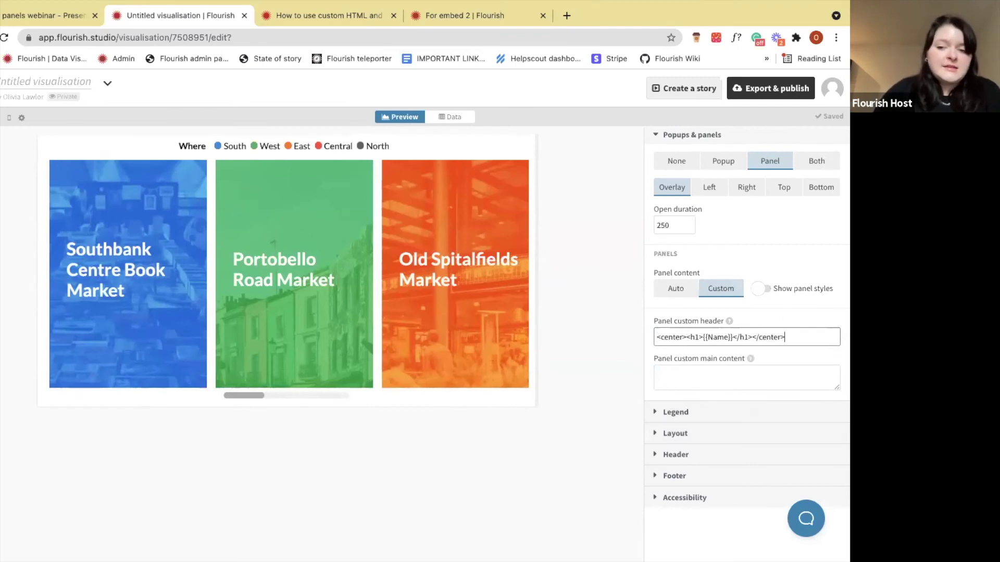
click(442, 270)
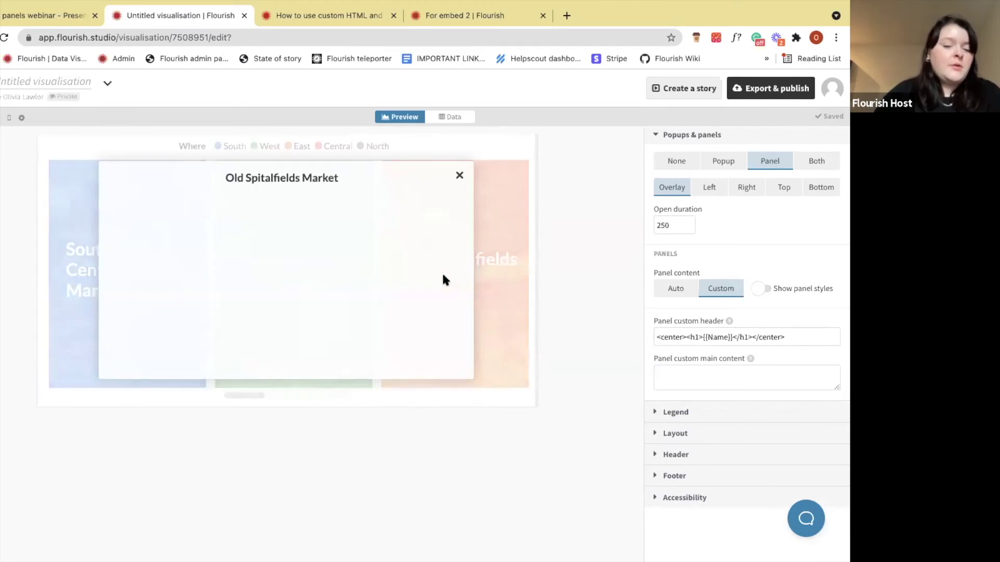
click(486, 258)
Enlarge the panel custom main content field, check the image column's name in the data, and enter <img src={{Image}}>.
click(744, 376)
drag(837, 384, 831, 446)
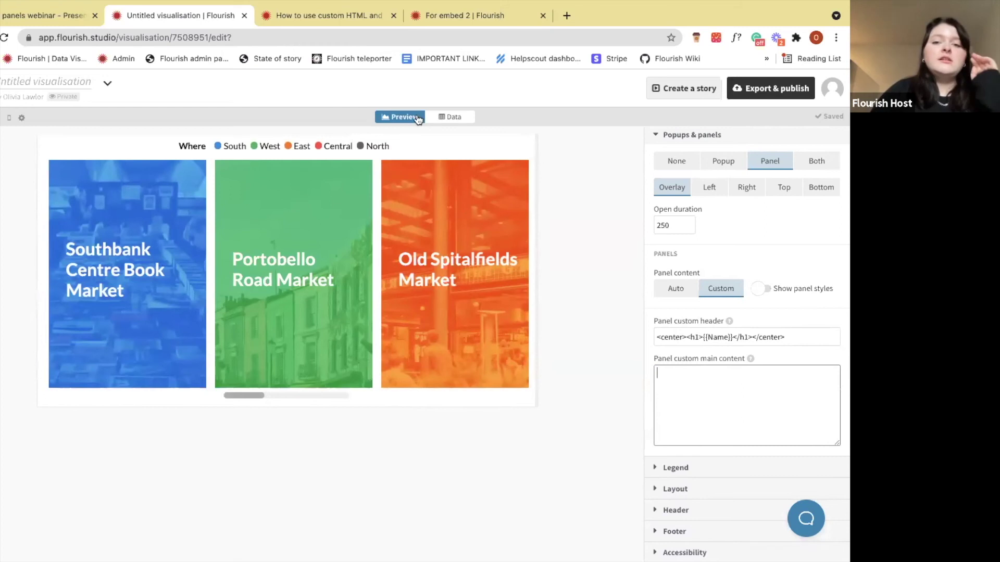
click(444, 117)
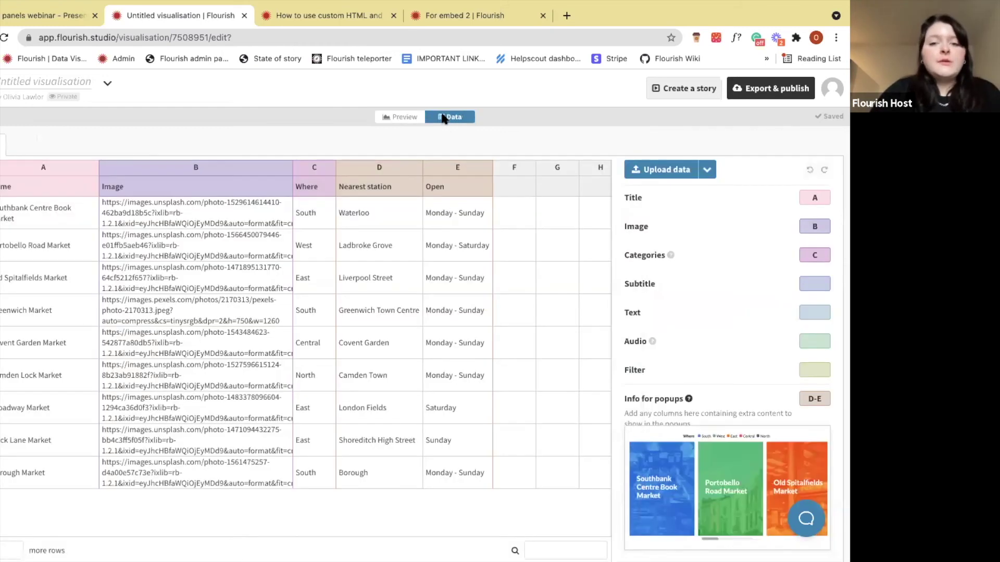
click(393, 118)
click(707, 420)
text(<img)
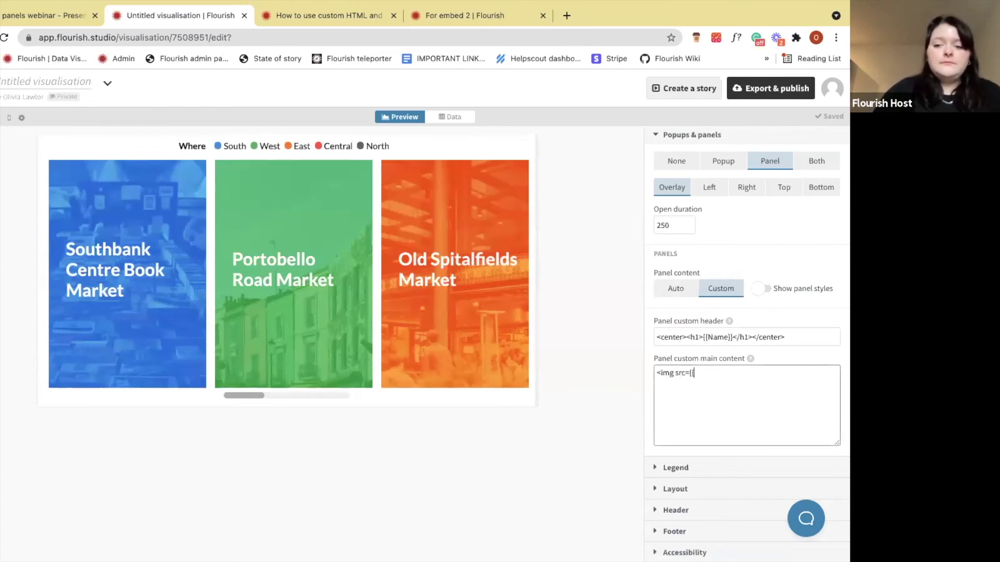
text(src={{Image}}>)
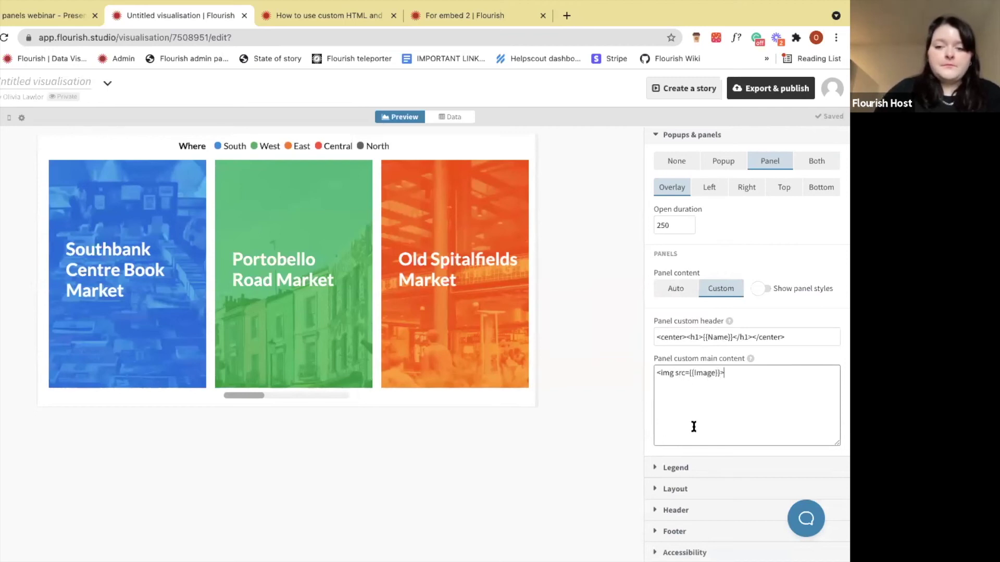
click(576, 412)
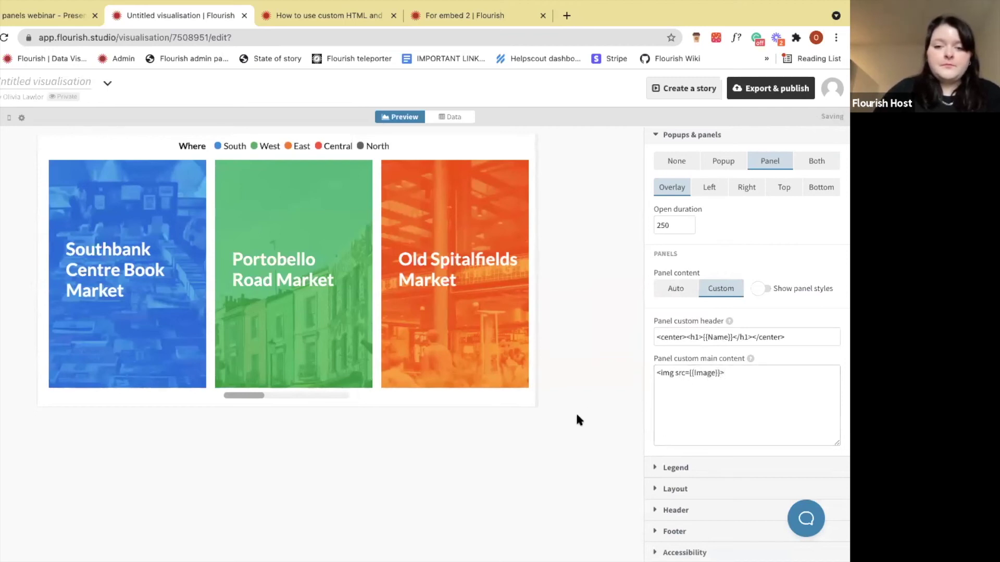
Add width=100% height=100% to the image tag and check the image in the Old Spitalfields Market panel.
click(718, 370)
text(width=)
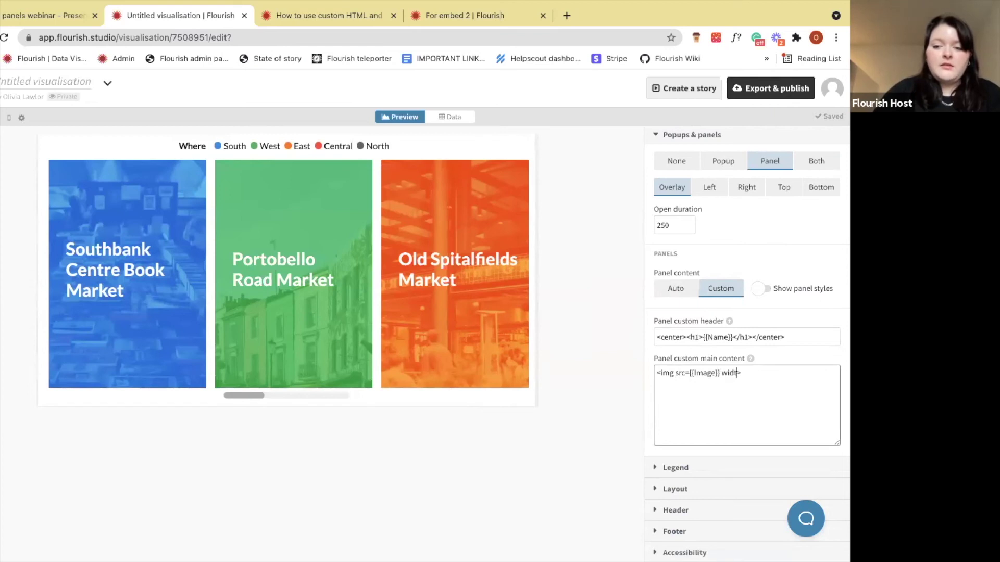
text(100% height)
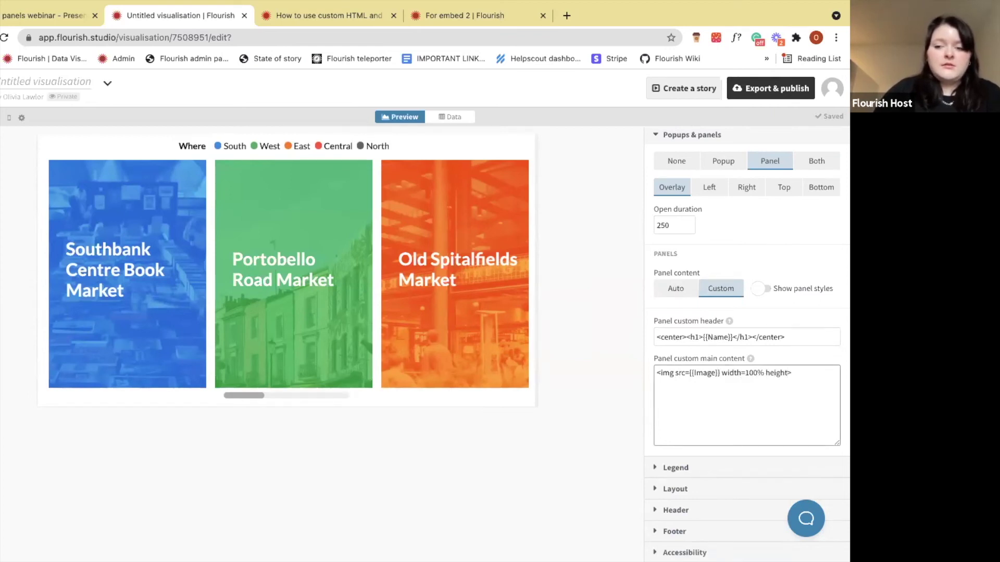
text(=100%)
click(616, 368)
click(479, 267)
scroll(448, 283, down, 2)
Set both the width and height of the panel image to 50%.
click(721, 410)
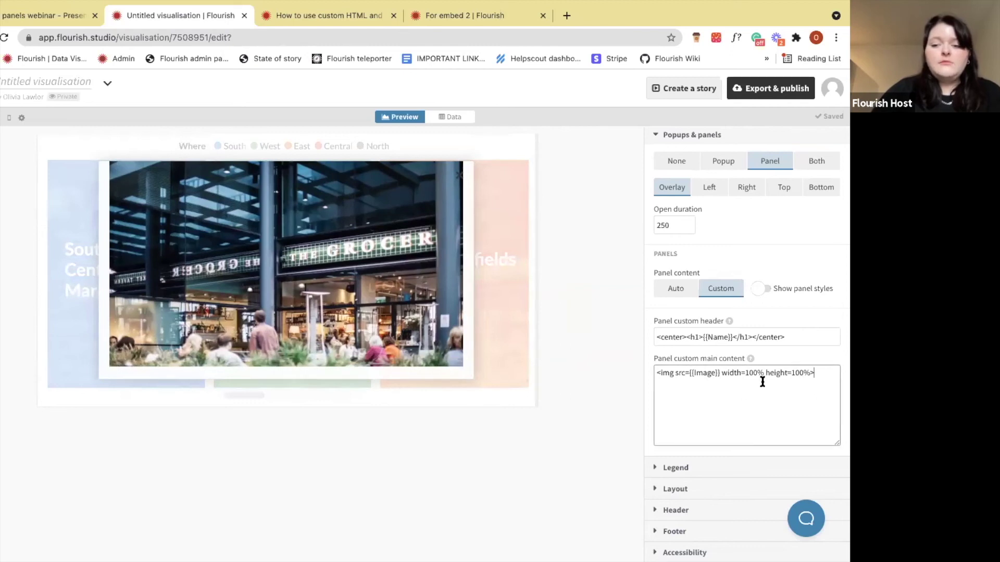
click(753, 374)
key(BackSpace)
key(BackSpace)
key(Delete)
text(50)
click(794, 373)
key(BackSpace)
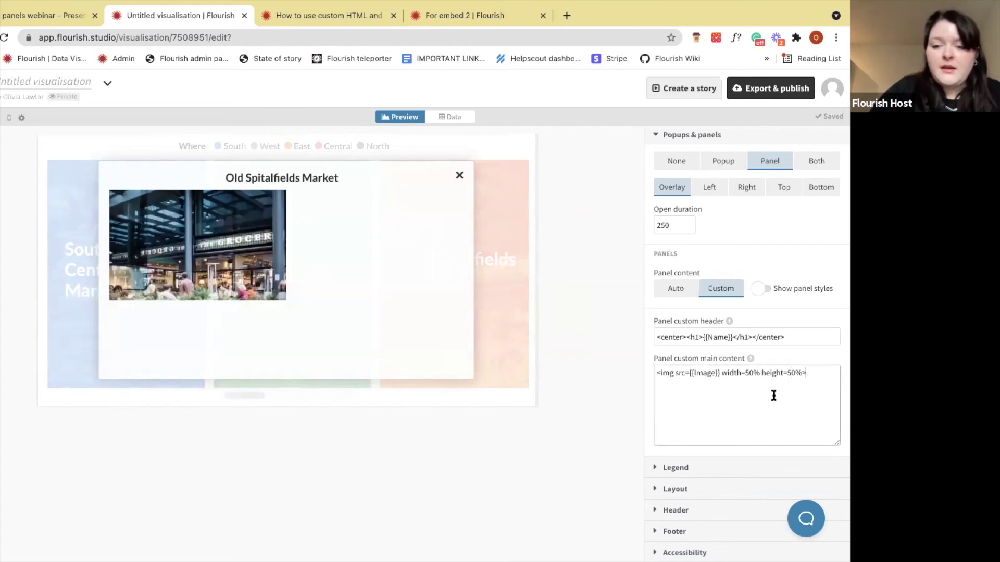
Wrap the image tag in <center> and </center> tags and close the Old Spitalfields Market panel.
click(657, 373)
text(<centeR>)
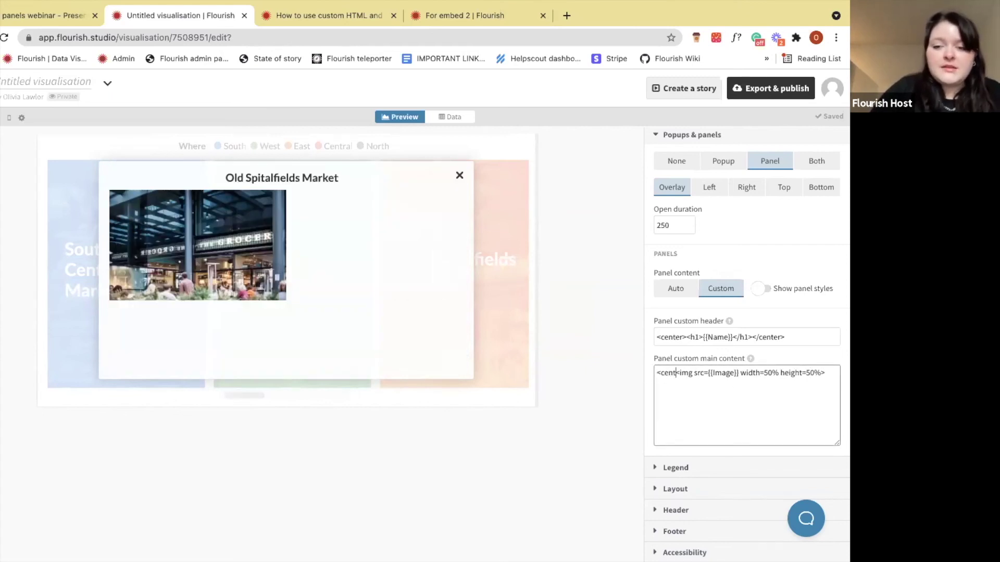
key(BackSpace)
key(BackSpace)
text(r>)
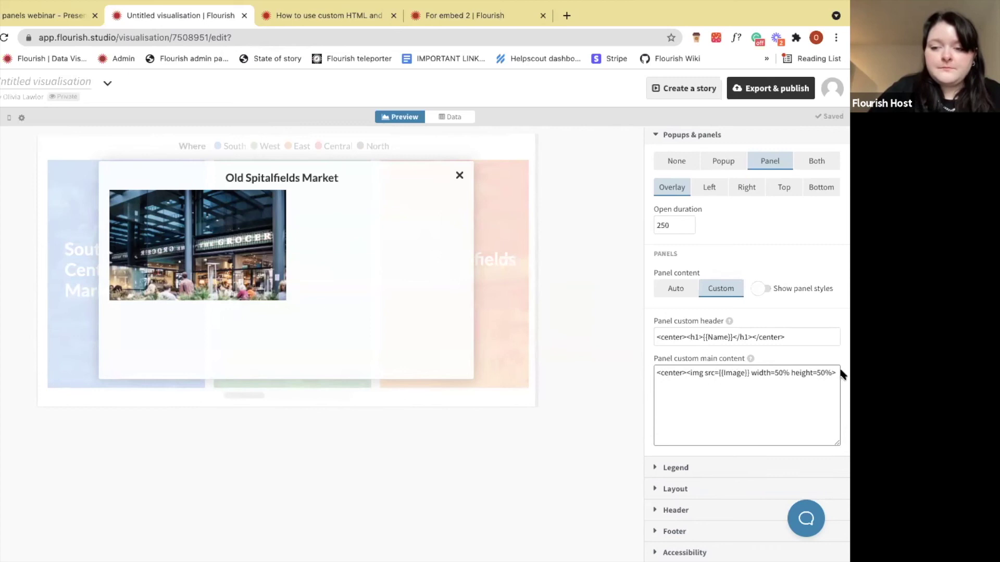
click(834, 373)
key(Return)
text(</center>)
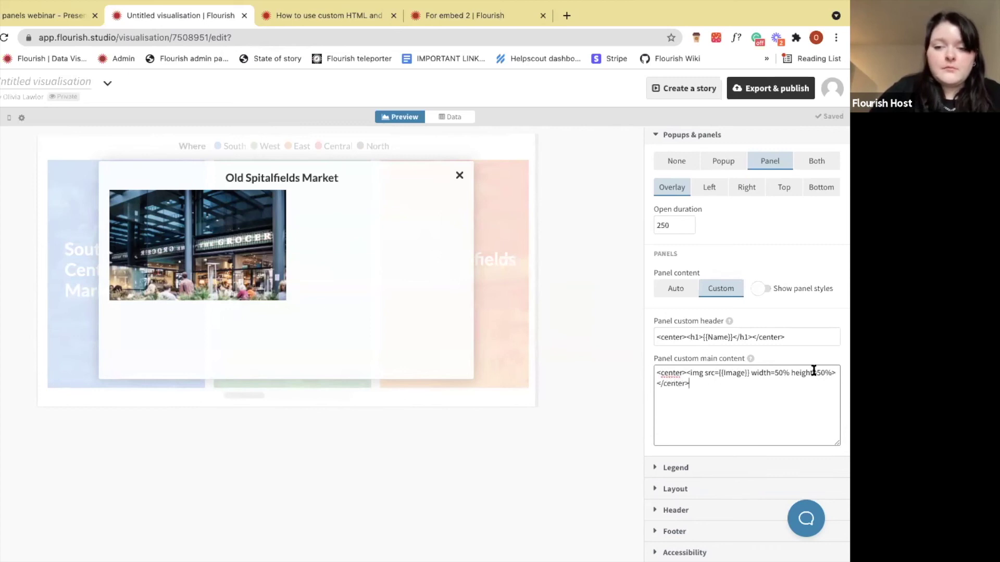
click(509, 233)
Check the location column's name in the data and add <strong>Where:</strong> below the centred image in the panel's main content.
key(Return)
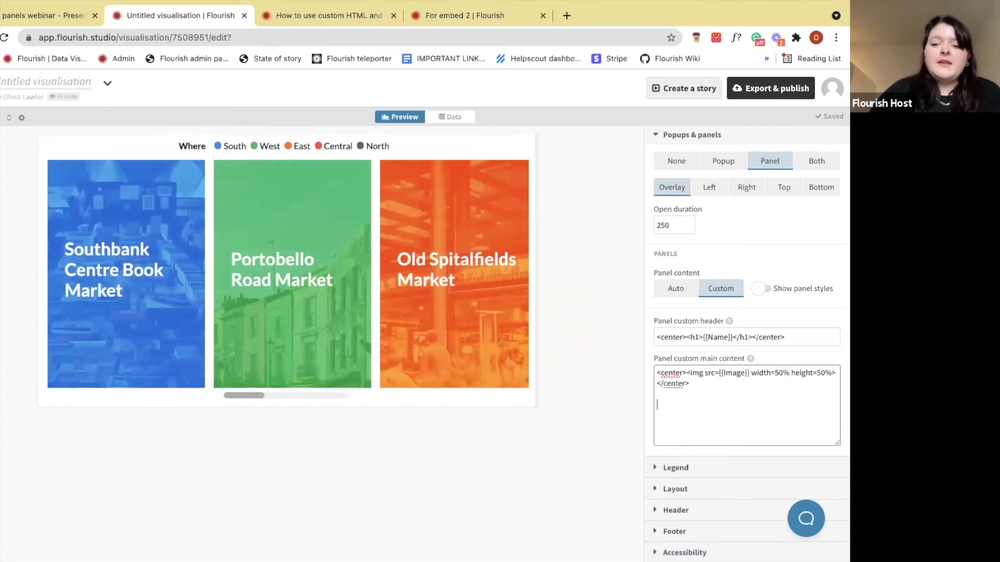
click(447, 116)
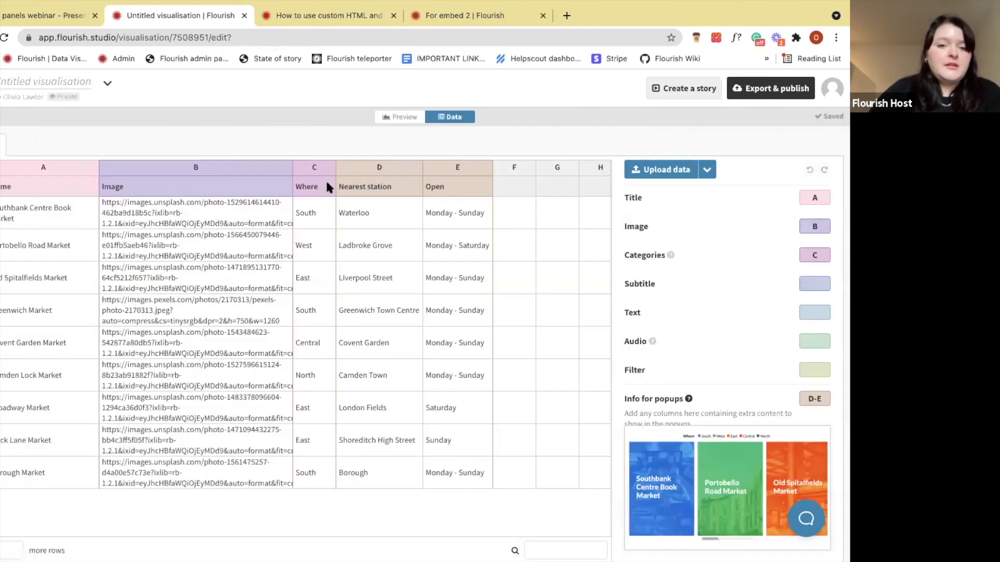
click(402, 118)
click(681, 411)
text(W)
text(<str)
text(ong>Where)
text(</str)
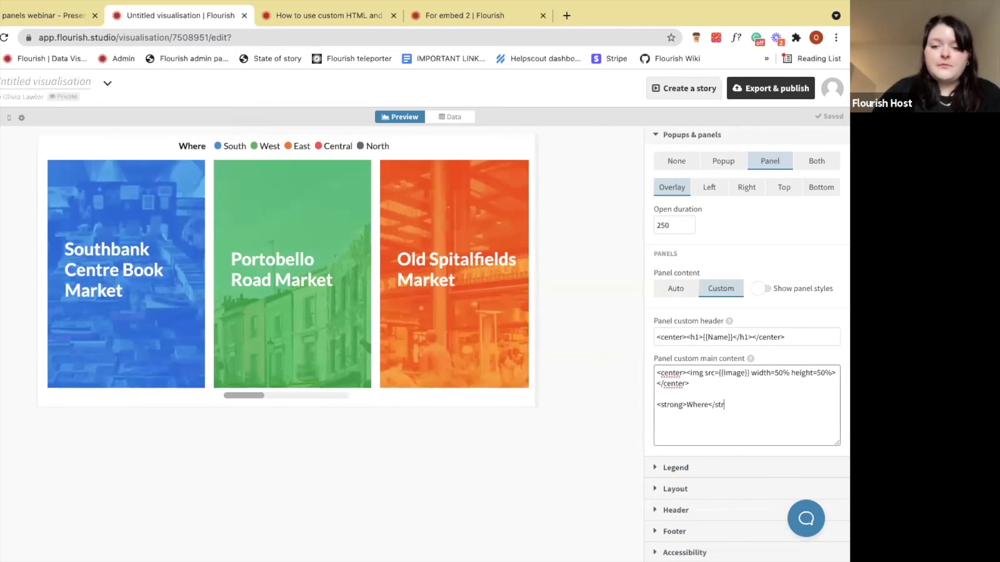
text(ong>:)
key(Right)
key(Right)
key(Right)
key(Right)
key(Right)
key(Right)
key(Right)
key(Right)
key(Right)
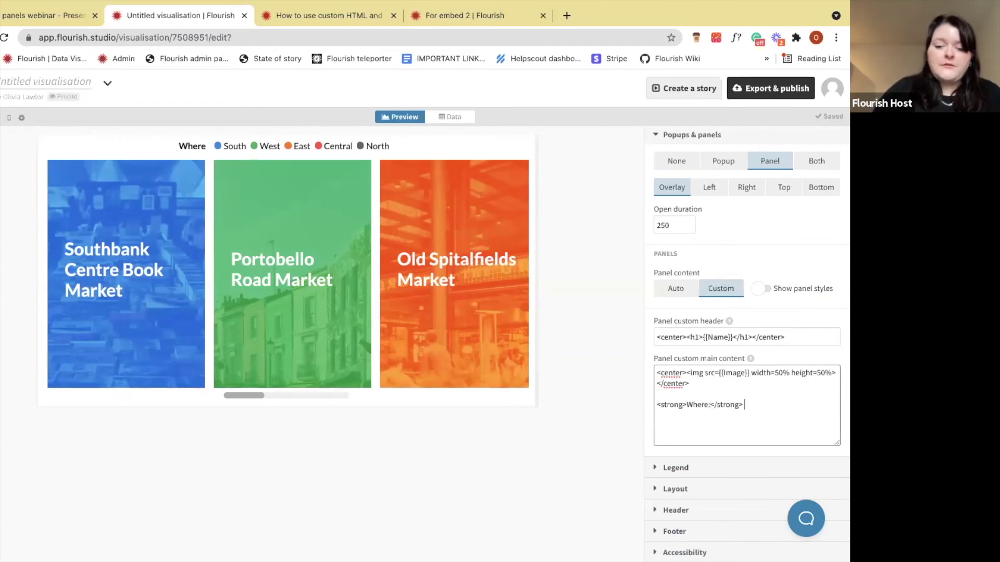
Insert the {{Where}} placeholder after the bold Where label and check the Old Spitalfields Market panel.
text({{WHe)
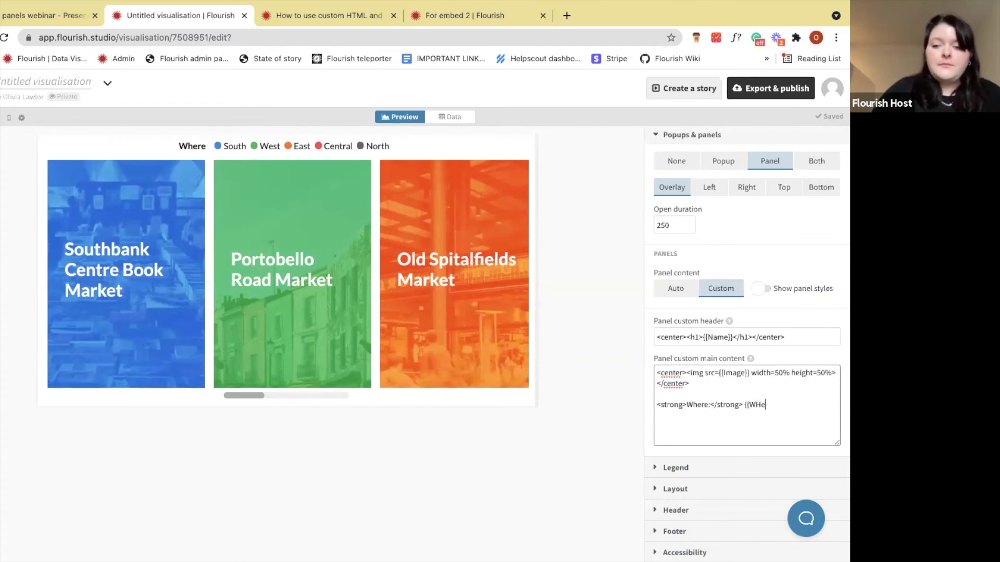
key(BackSpace)
key(BackSpace)
text(here)
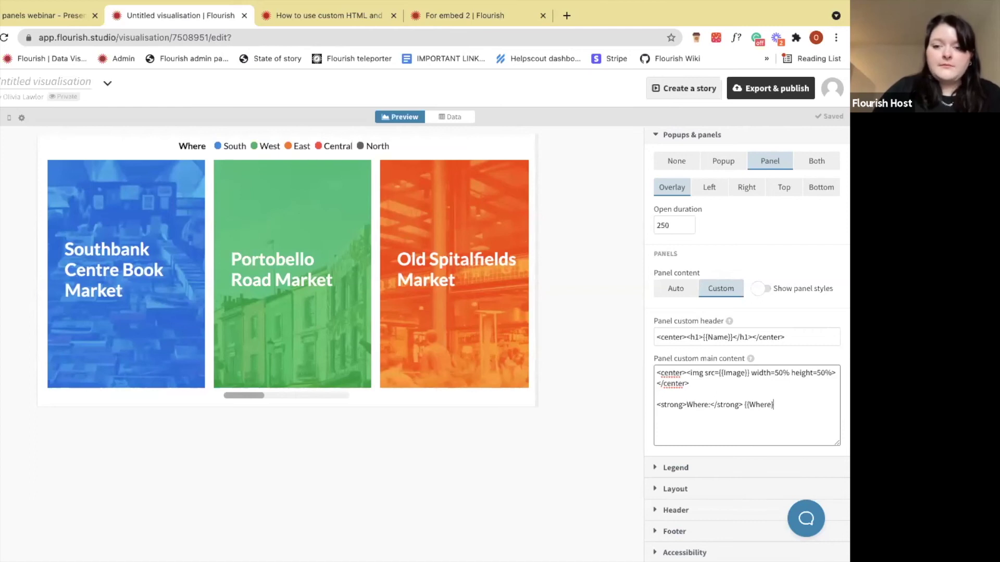
text(}})
click(473, 298)
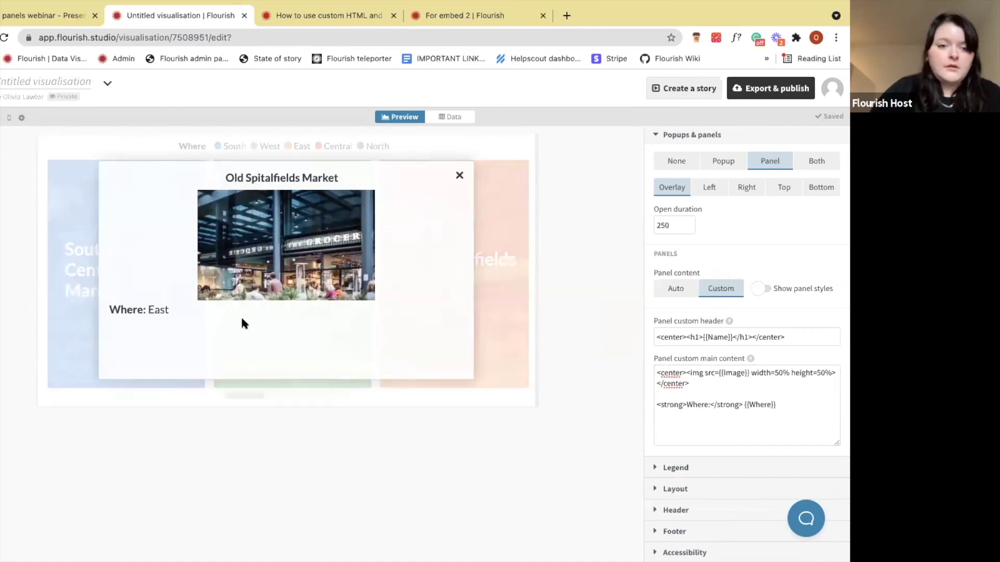
Check the station column's name in the data and add the line <h3>Nearest station:</h3> Nearest station beneath the Where line.
click(795, 409)
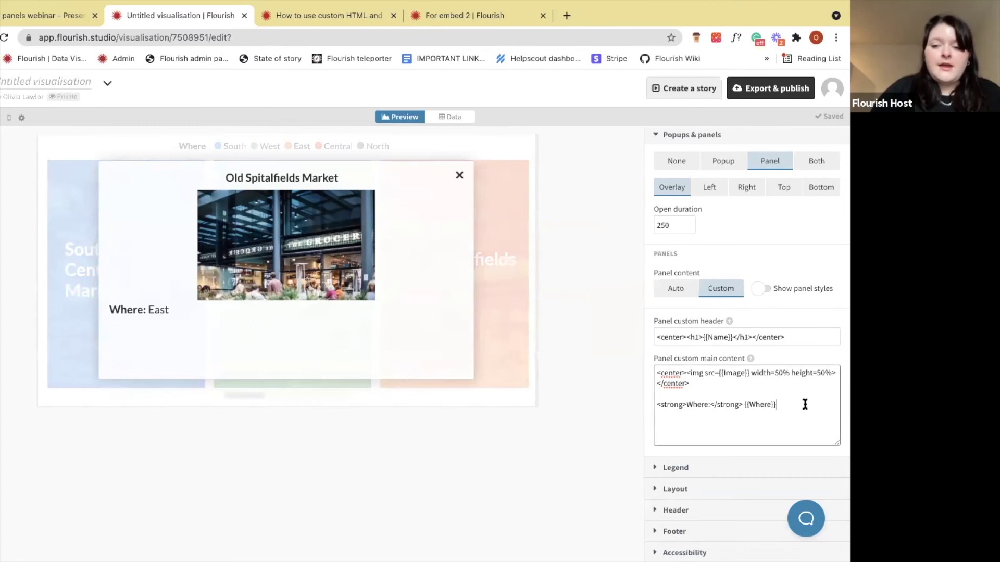
click(447, 116)
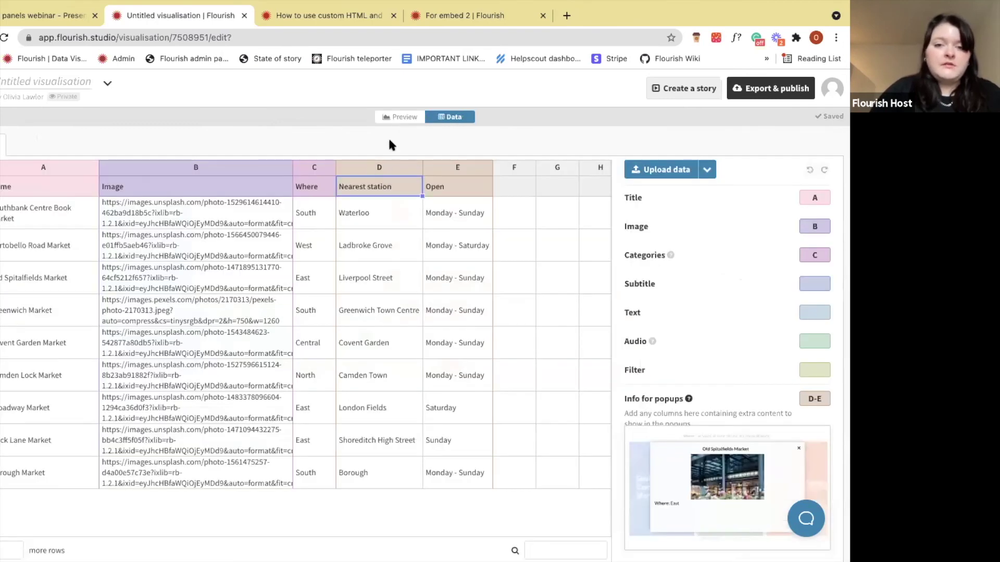
click(397, 120)
click(710, 417)
text(Near)
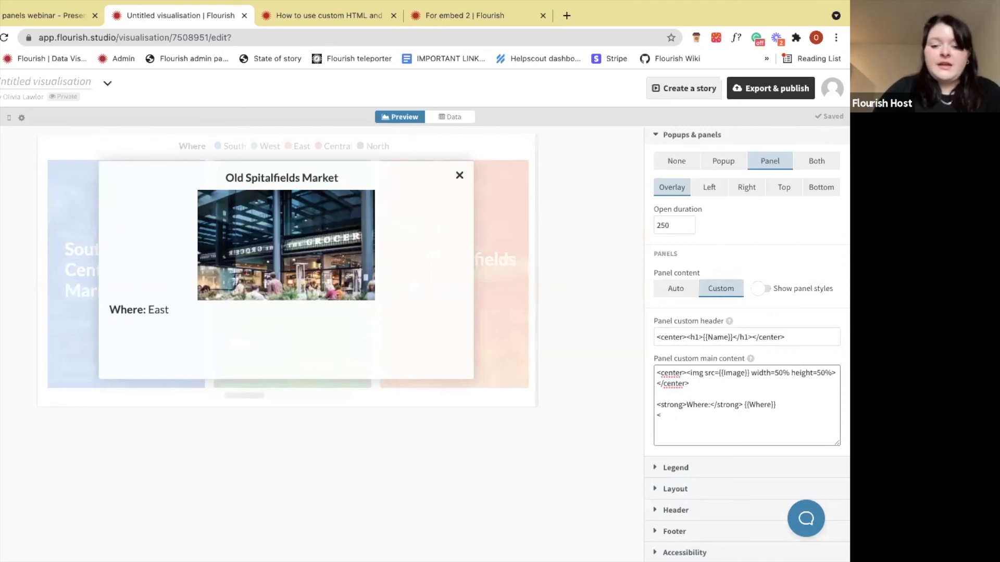
text(Near)
text(est station</h3>)
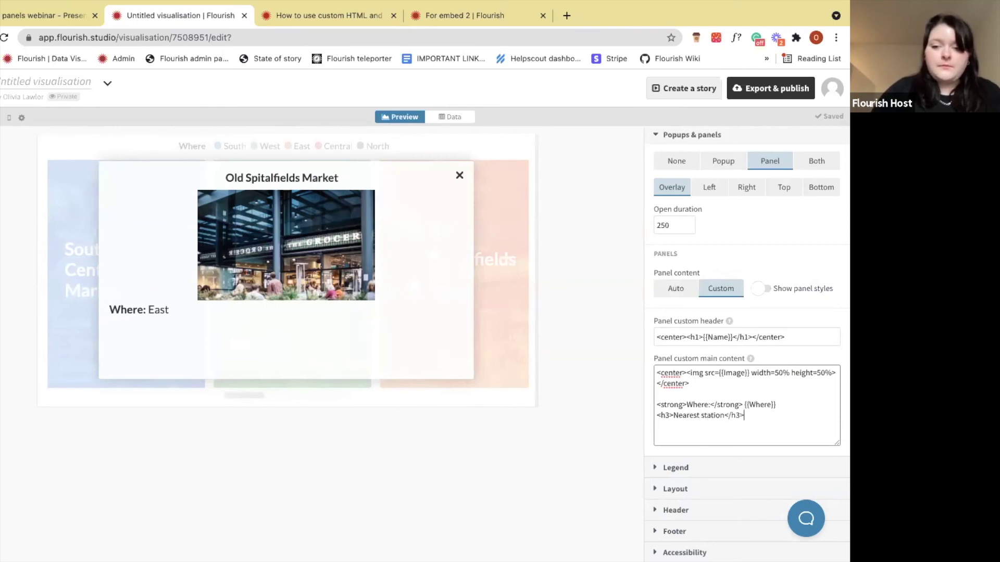
click(727, 415)
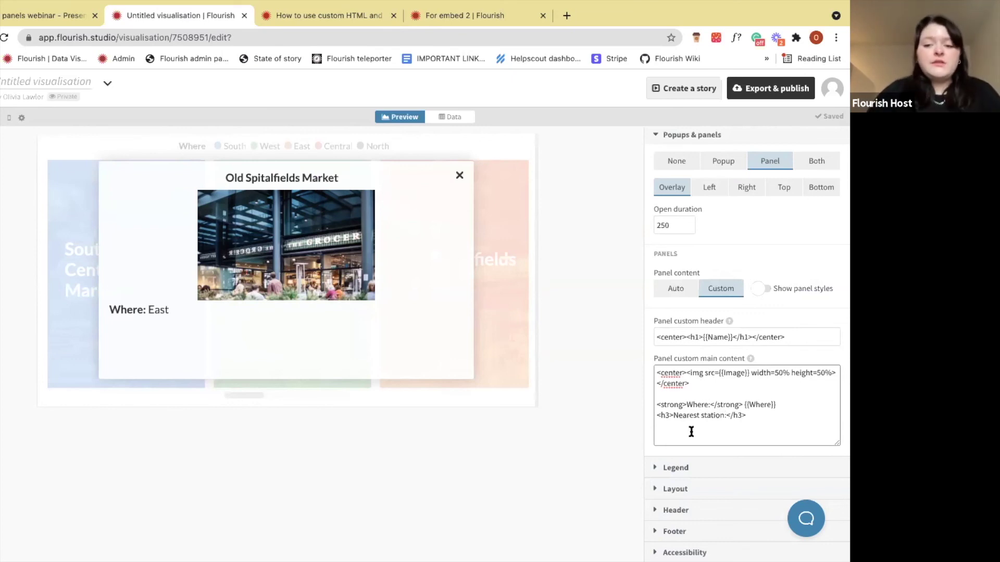
text(Nearest station)
click(624, 301)
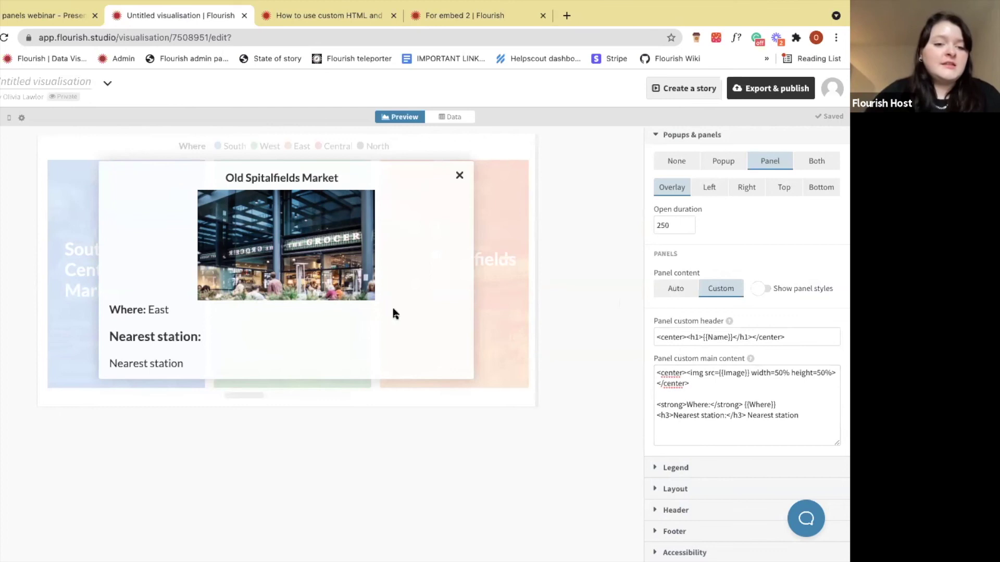
Wrap the text after the h3 heading in double curly braces as {{Nearest station}} and check the panel.
double_click(771, 415)
click(803, 415)
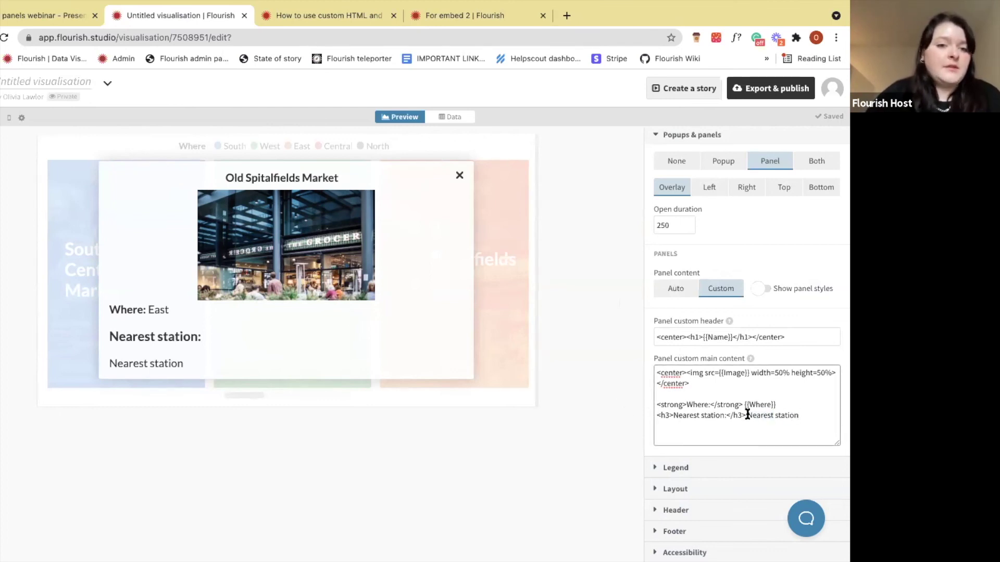
text({{)
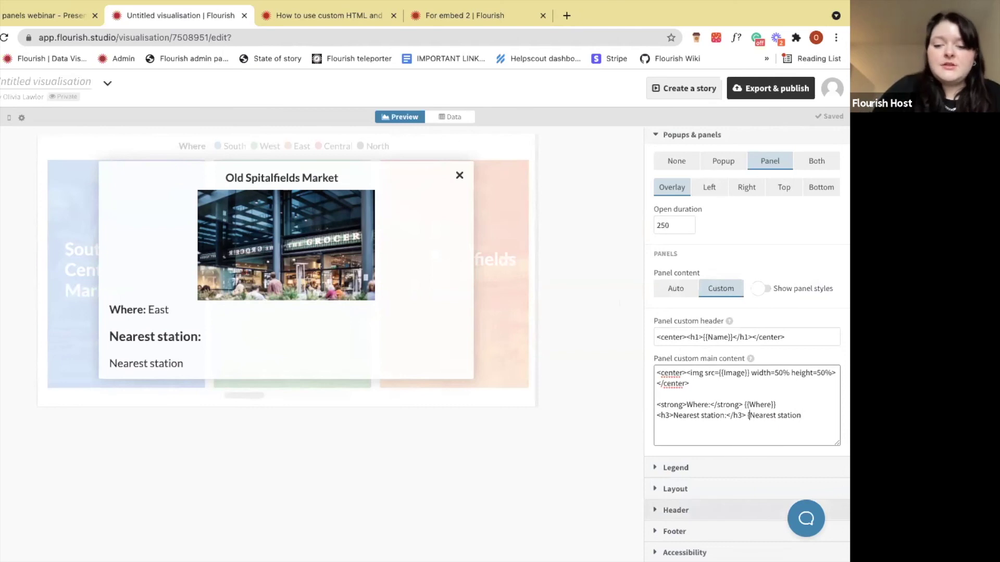
click(811, 416)
text(}})
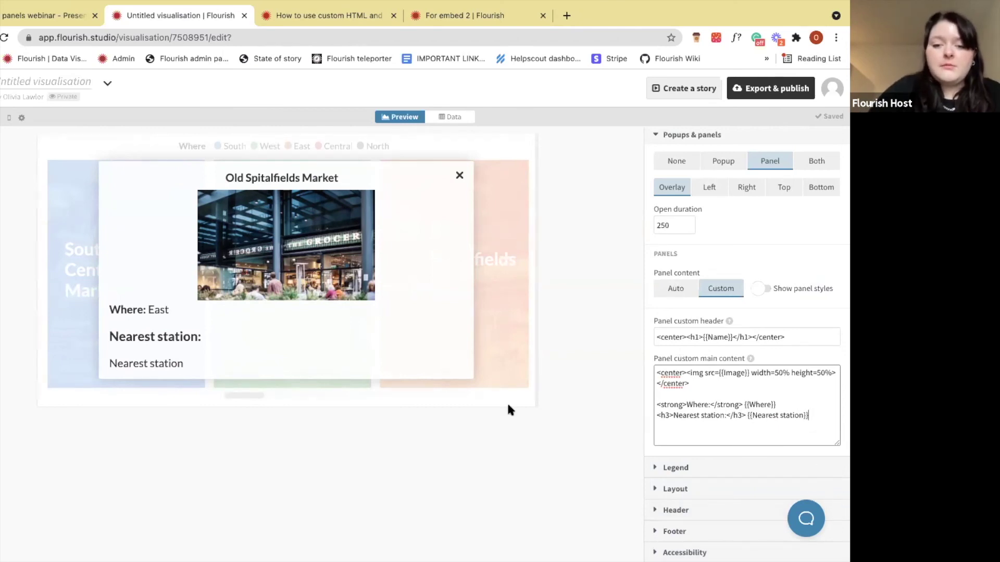
click(399, 295)
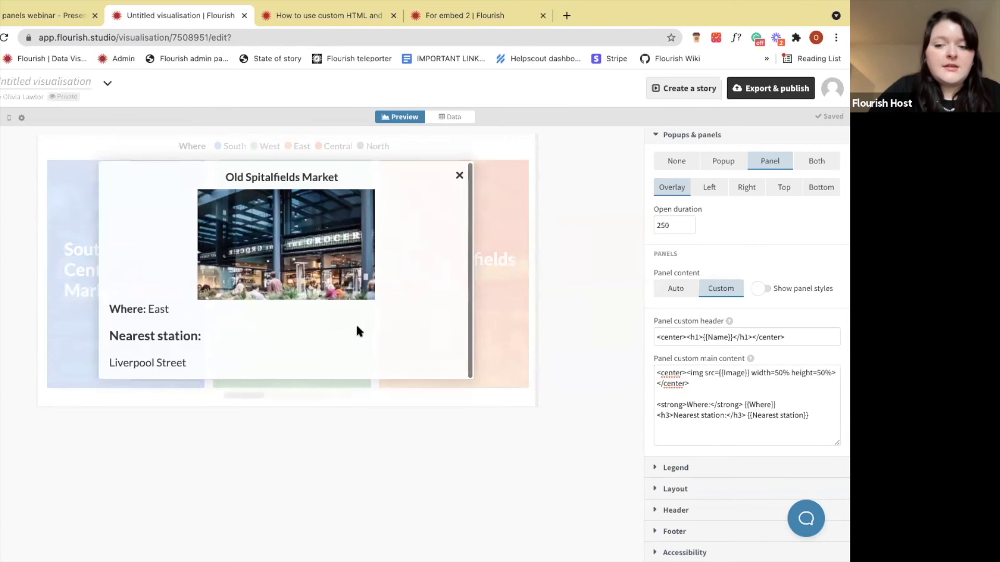
click(745, 416)
key(BackSpace)
key(BackSpace)
text(>)
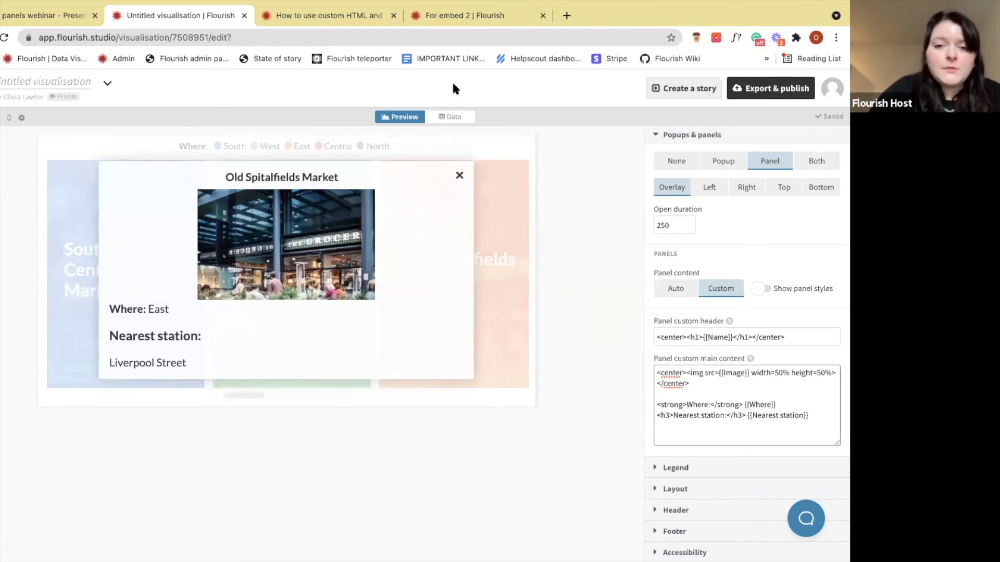
Consult the data columns, add <h4>Opening hours:</h4> on a new line below the nearest station line, and start a {{ placeholder after it.
click(451, 117)
click(392, 118)
click(823, 423)
key(Return)
text(<)
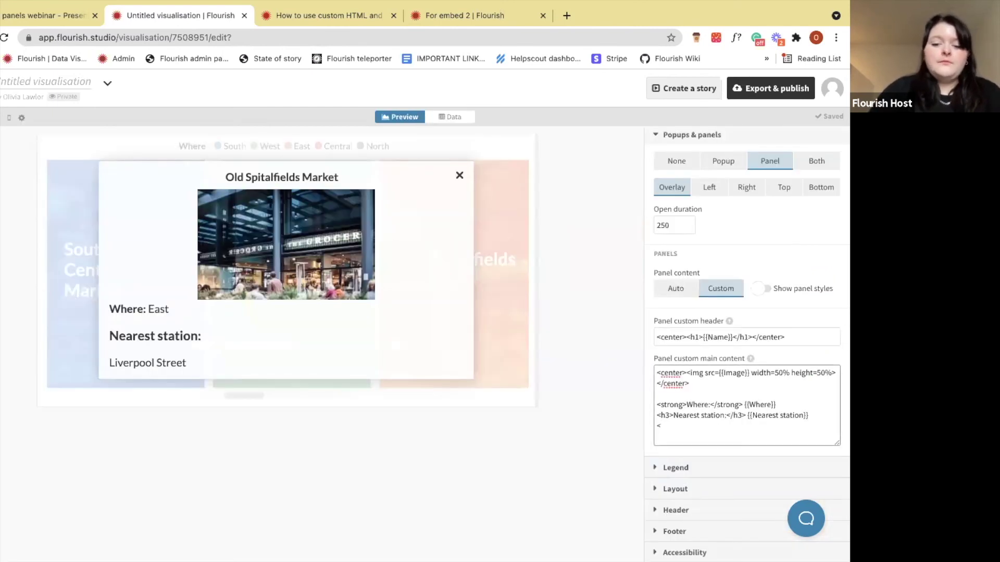
text(h4>)
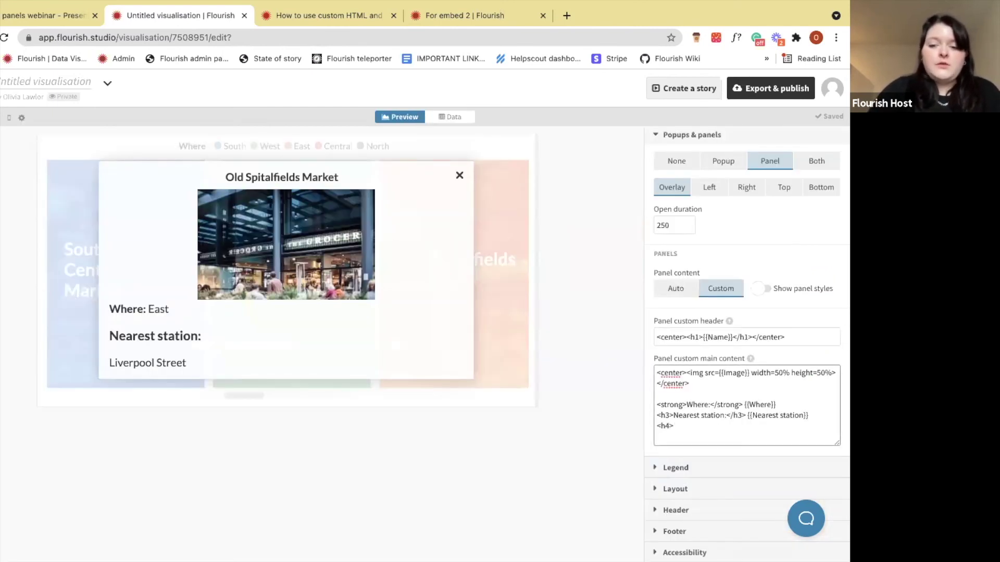
text(Opening hours)
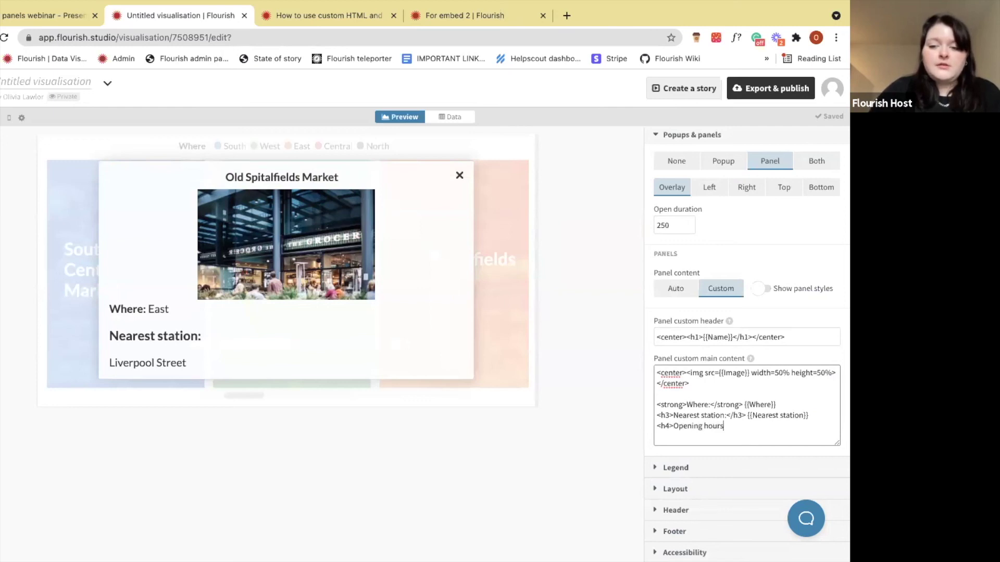
text(: </h3)
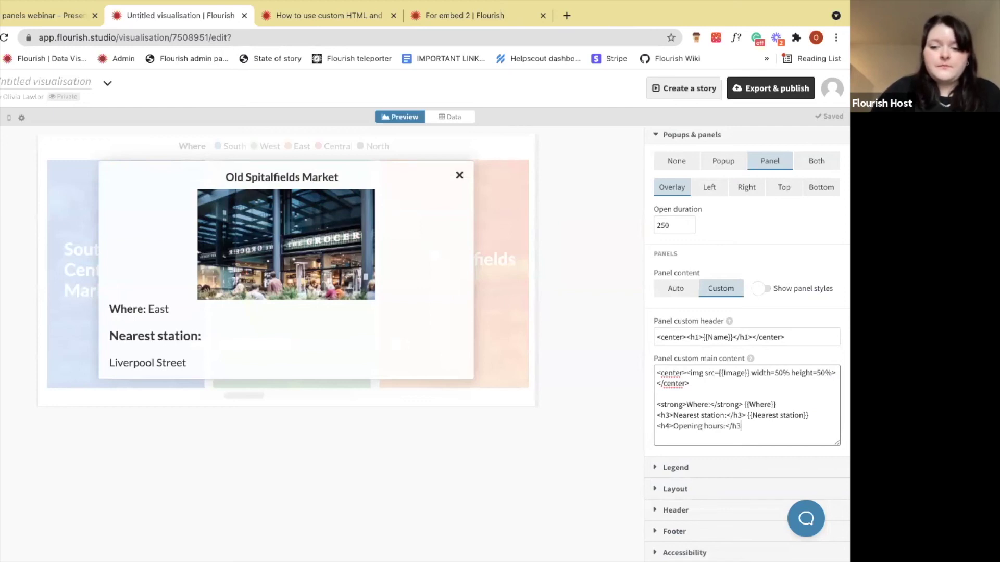
text(4?)
text(>{{)
Check the opening column's name in the data, complete the placeholder as {{Open}}, and check the panel's opening hours.
click(449, 117)
click(409, 117)
click(779, 425)
text(Open}})
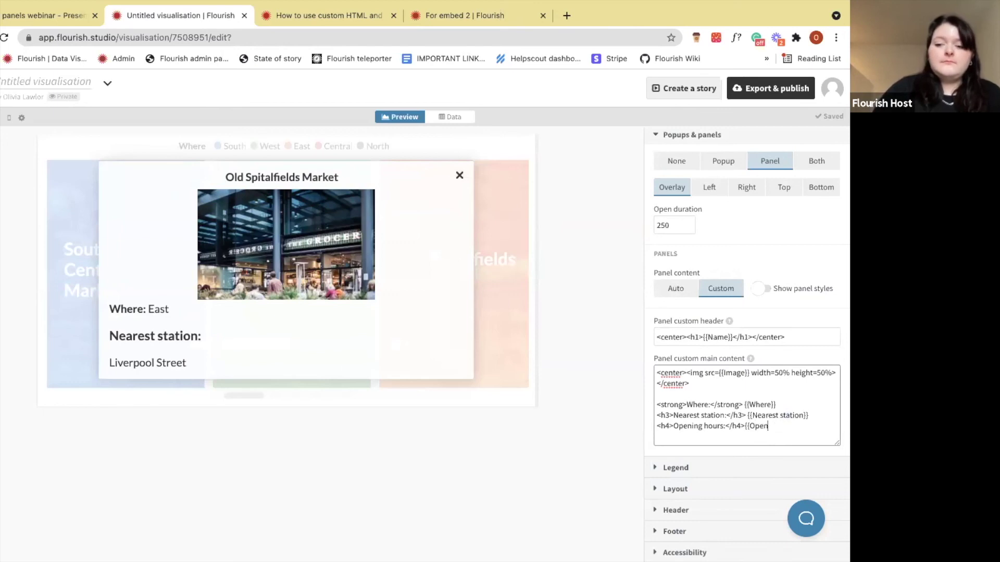
click(588, 393)
scroll(430, 326, down, 2)
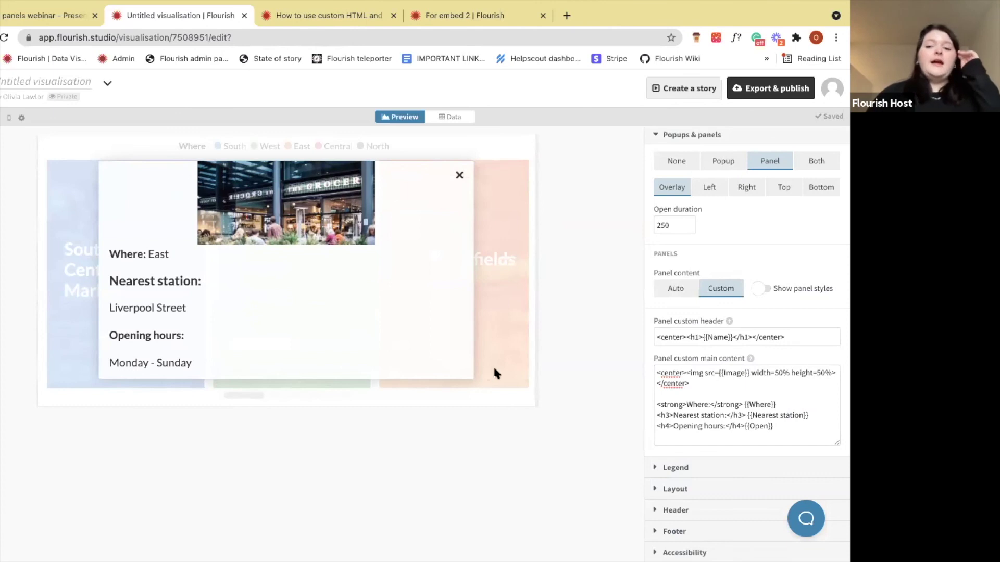
Start a <style> block below the opening hours line, separated from it by a blank line.
click(782, 429)
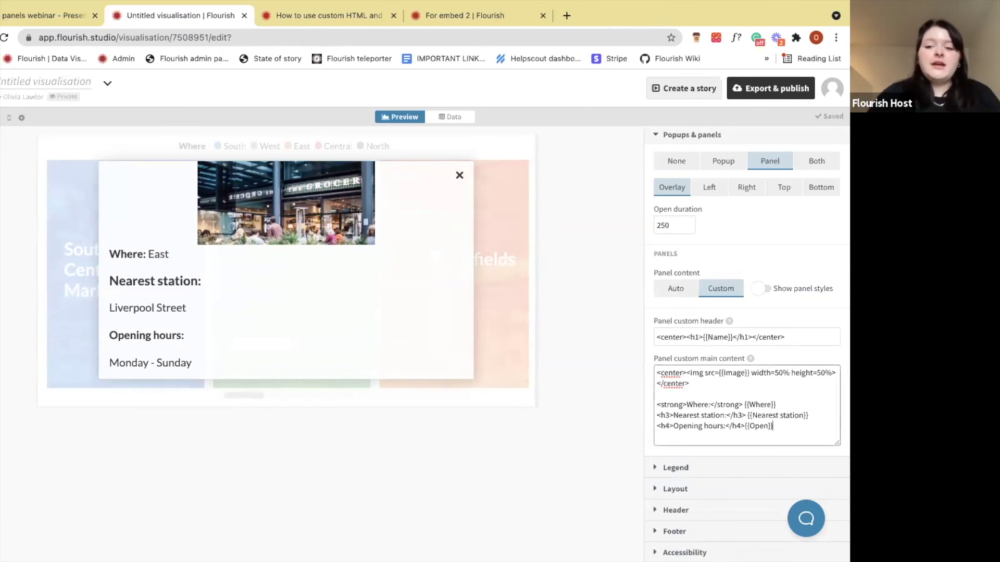
key(Return)
key(Return)
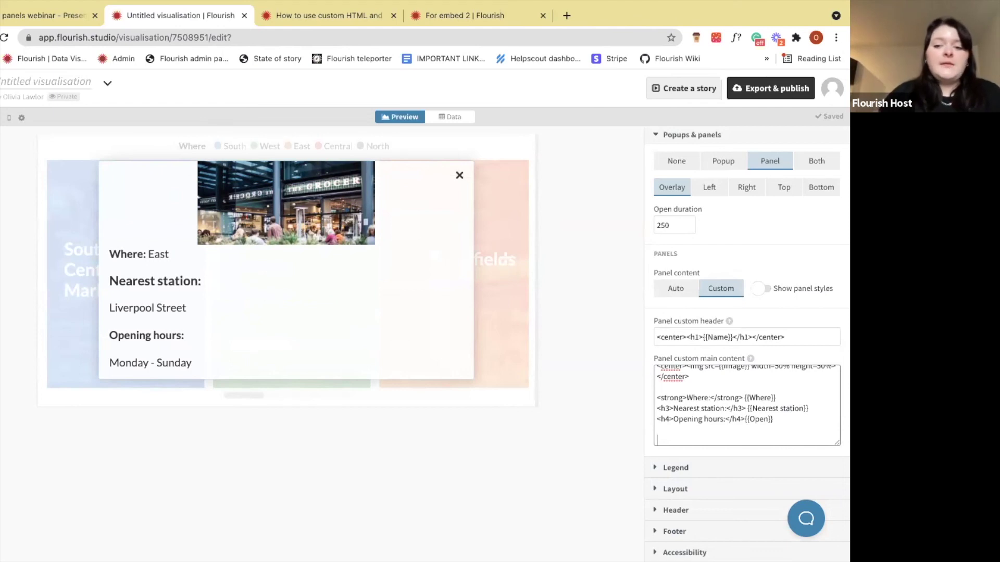
text(<style>)
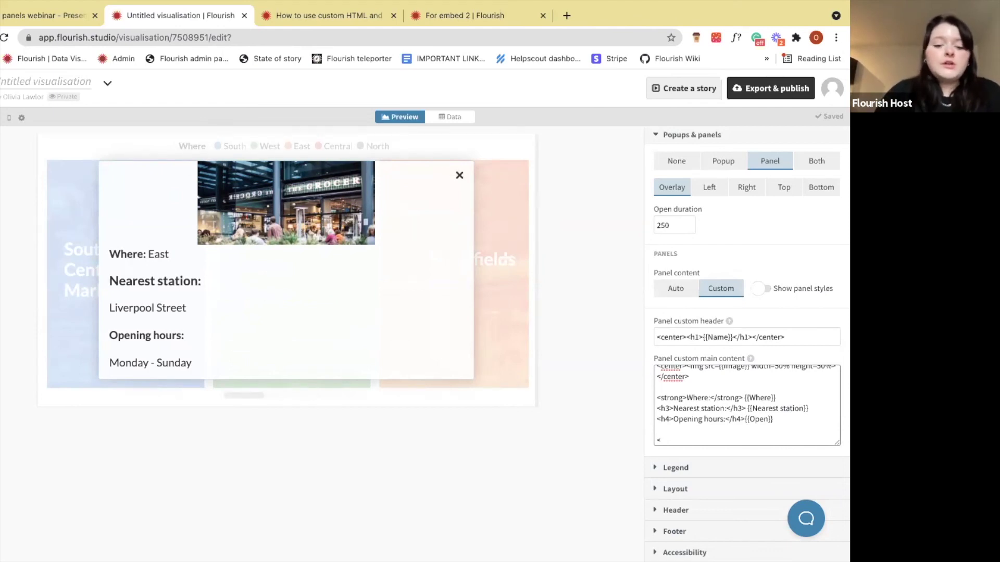
key(Return)
key(Return)
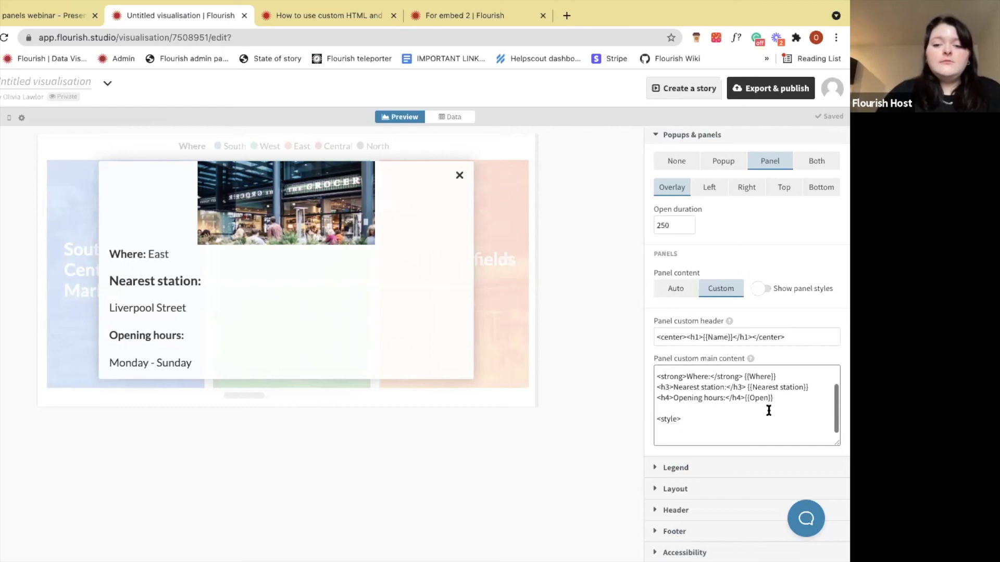
Add style="color:red;" to the opening h3 tag of the Nearest station heading.
click(669, 387)
text(sty)
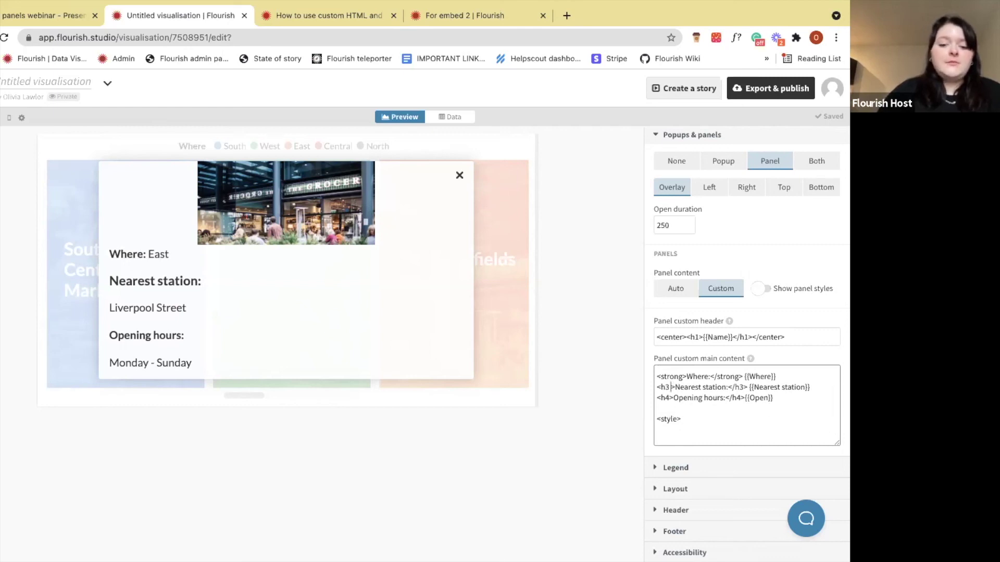
text(le=)
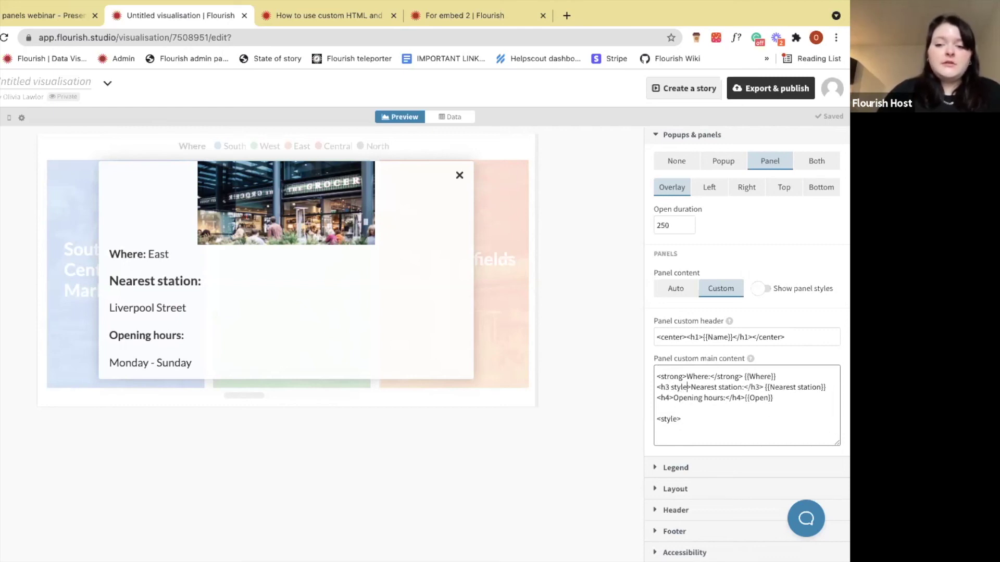
text("")
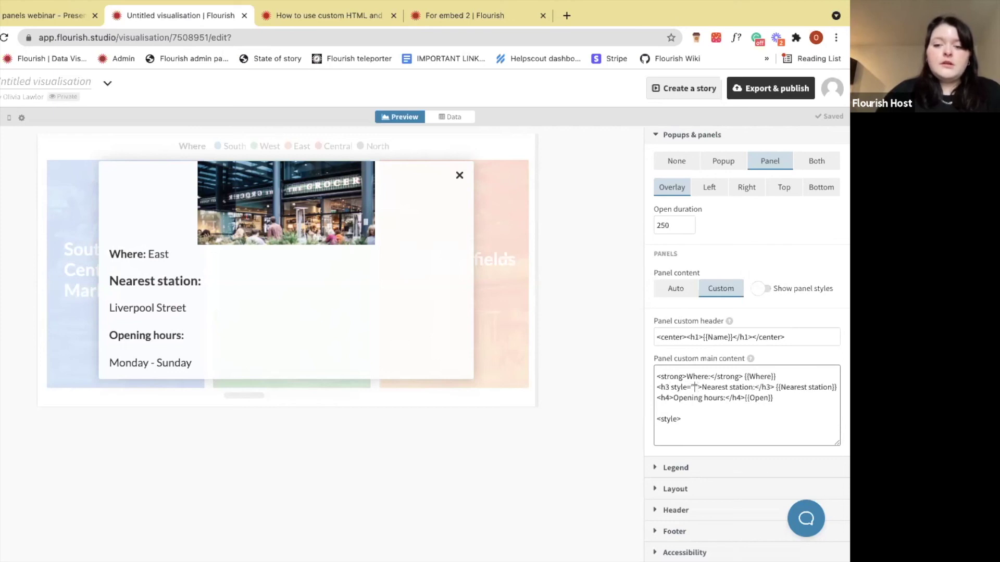
text(color:)
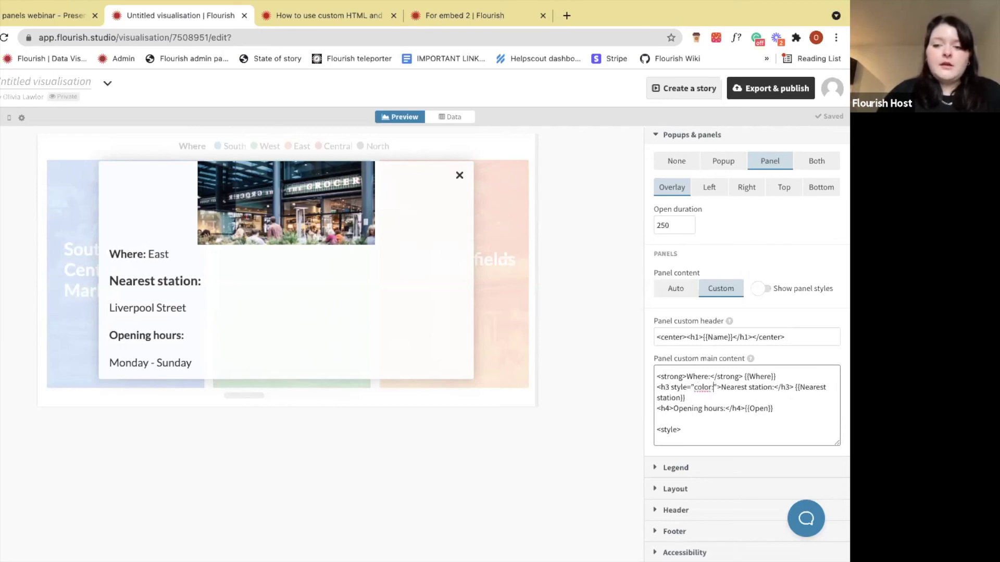
text(red;)
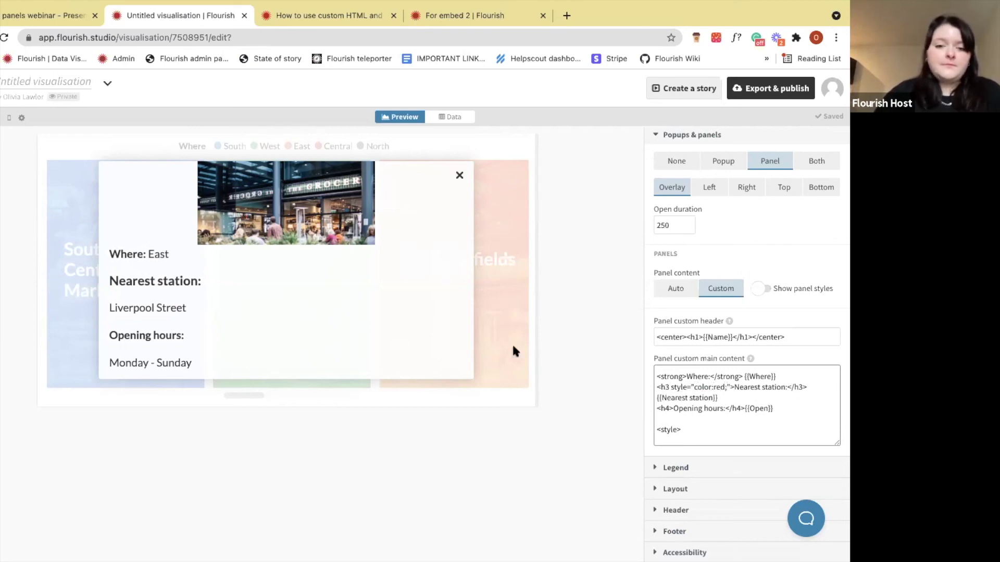
Add an h4 rule with color: yellow; inside curly brackets below the opening <style> tag in the panel's custom main content.
click(705, 436)
text(h4{)
key(Return)
key(Return)
text(})
key(Up)
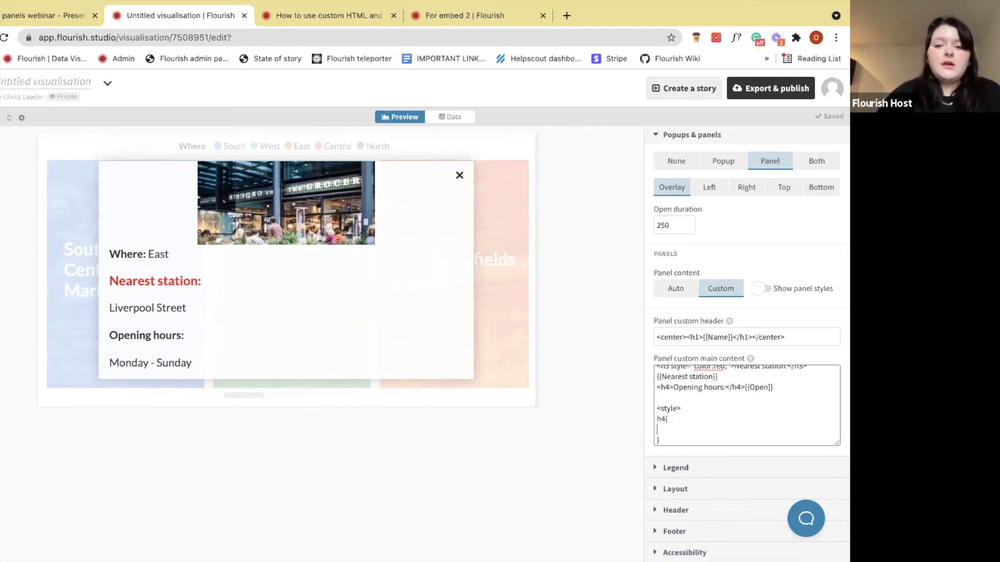
text(color)
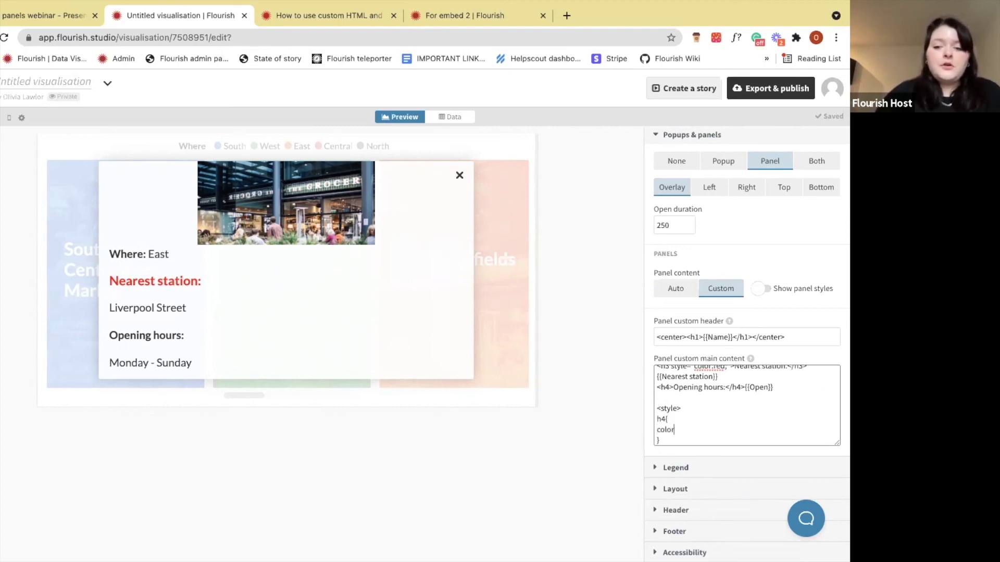
text(: ye)
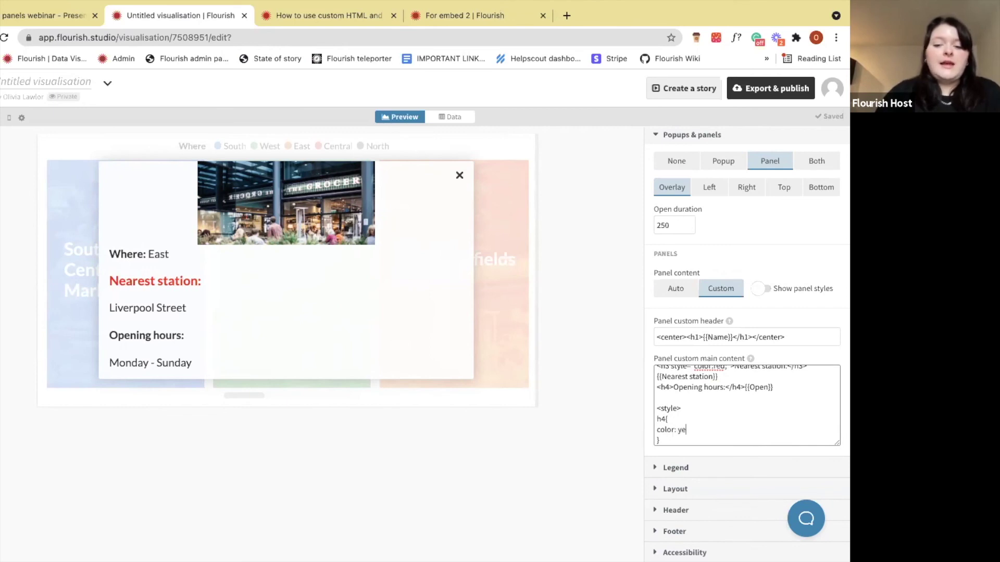
text(llow;)
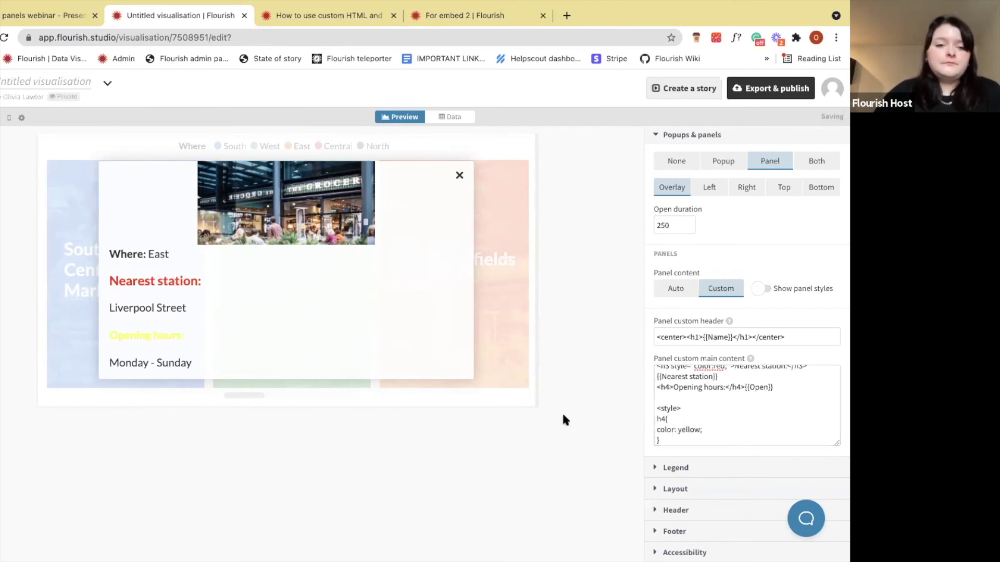
Change the h4 rule's colour to green, close the panel and open the middle card's panel to check the Opening hours heading.
double_click(688, 429)
text(green)
click(516, 386)
click(330, 279)
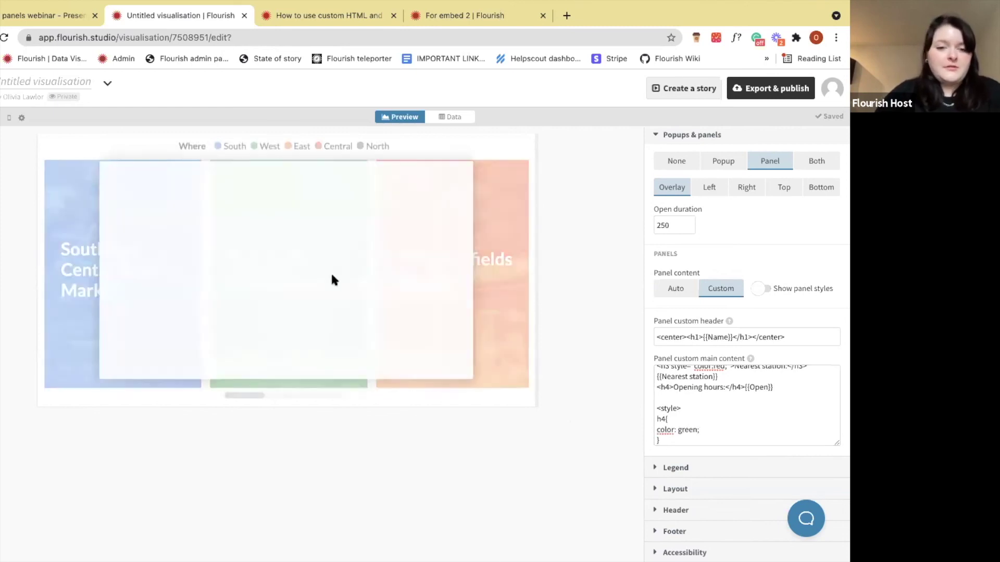
scroll(383, 352, down, 2)
Close the style block with </style> on a new line below the h4 rule.
scroll(698, 415, down, 2)
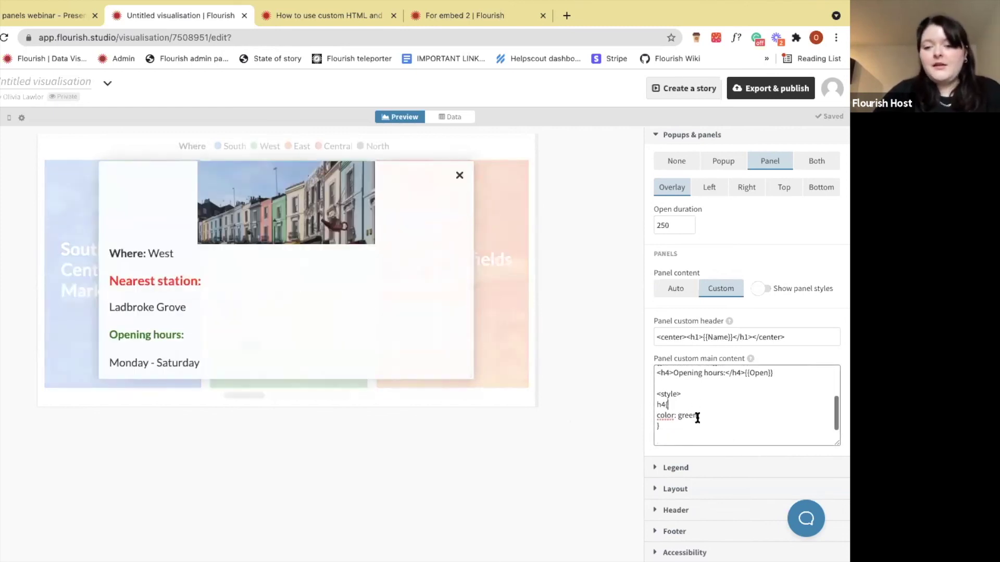
click(677, 428)
text(</h)
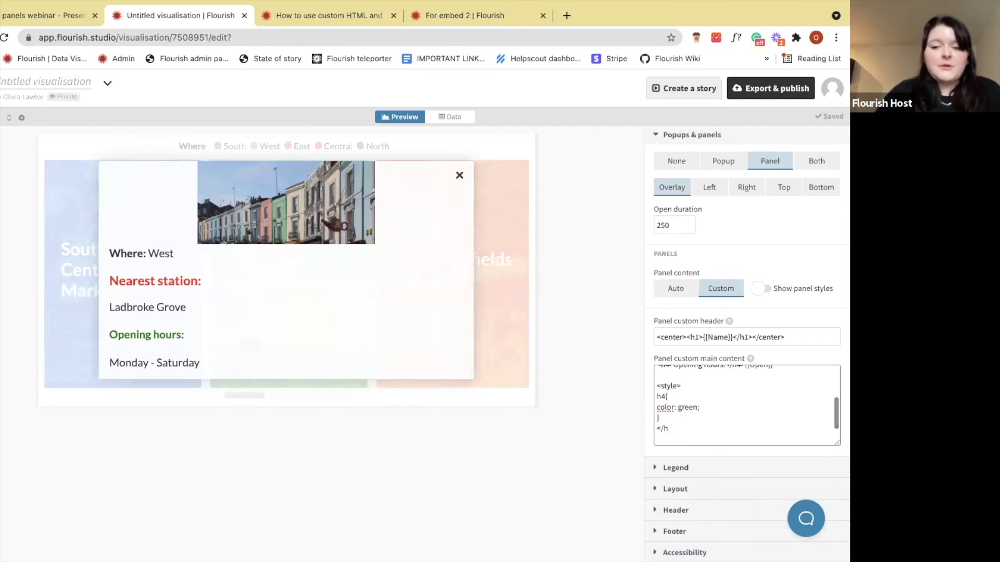
text(<)
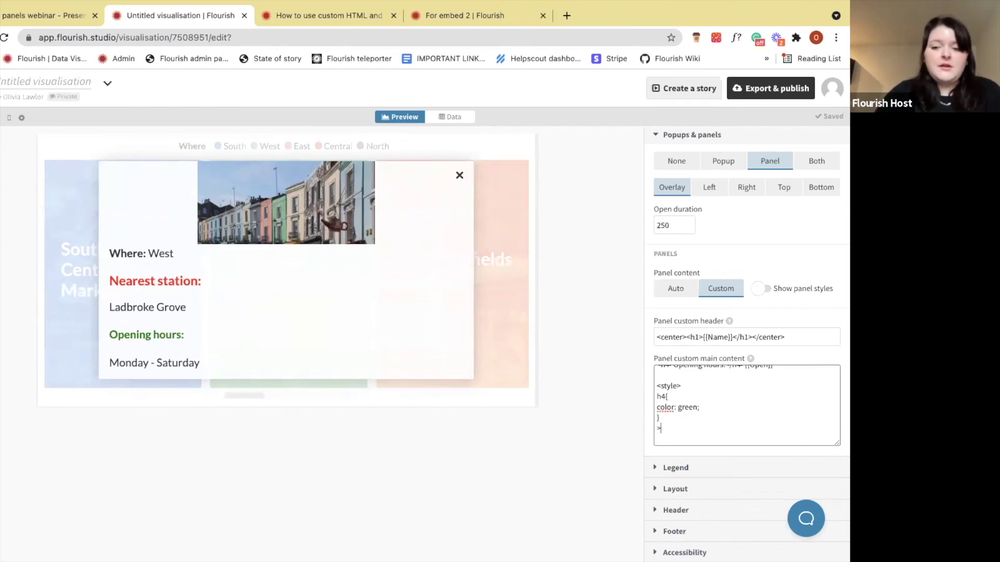
text(/style>)
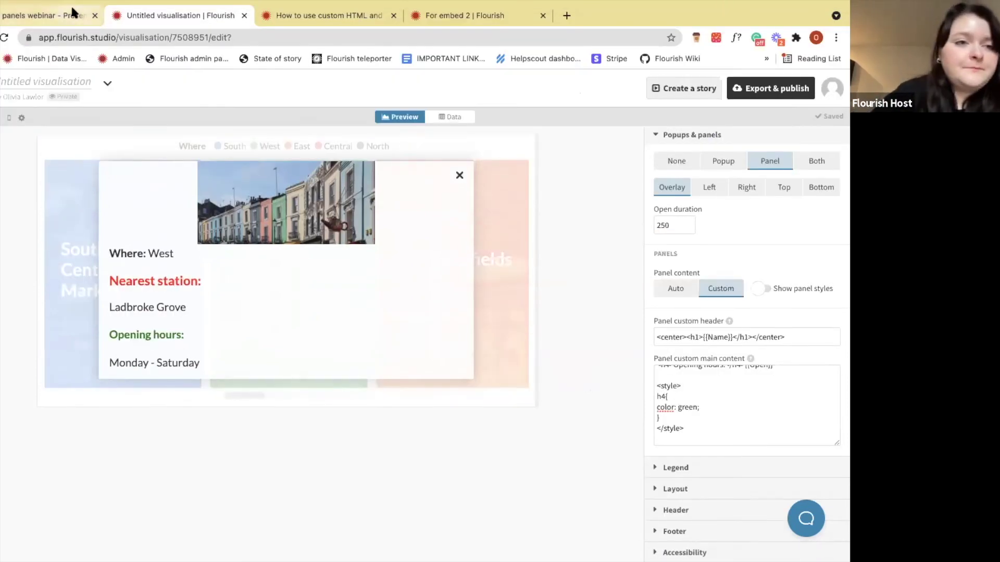
Switch to the Canva webinar deck, present it full screen and show the Resources slide.
click(73, 12)
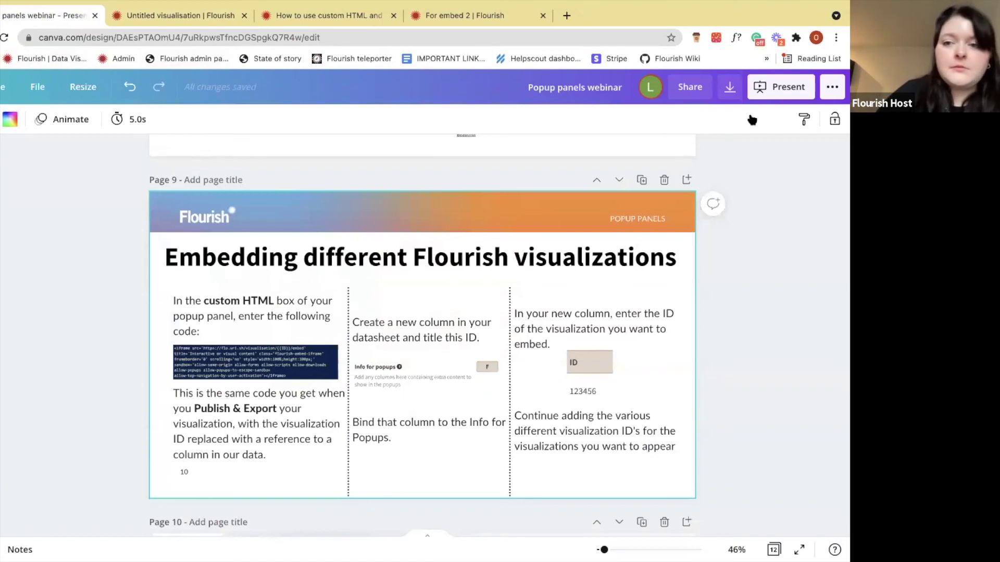
click(776, 87)
click(744, 212)
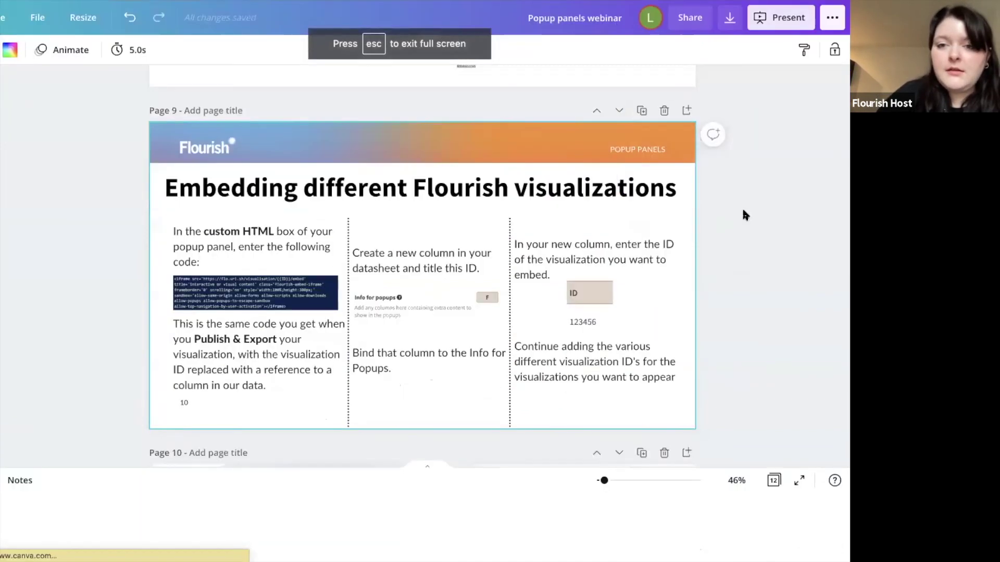
key(Right)
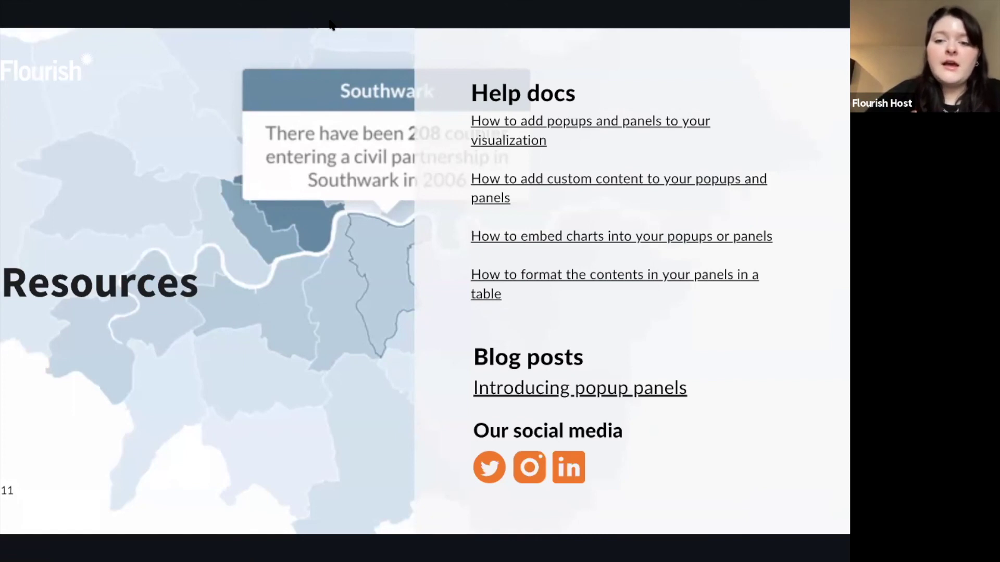
click(313, 140)
key(Left)
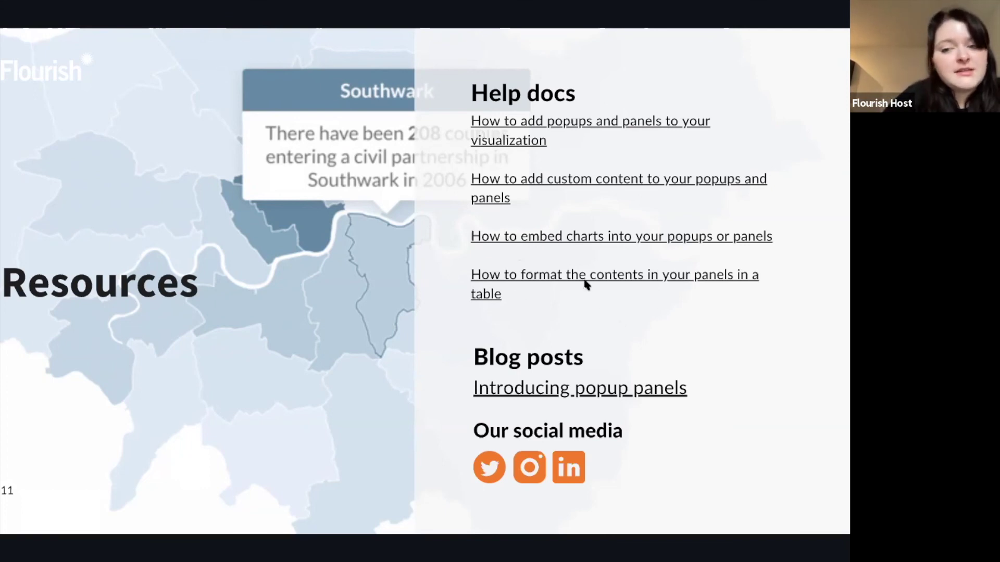
Open the help article on formatting panel contents in a table and examine Libya's panel in the example map.
click(531, 276)
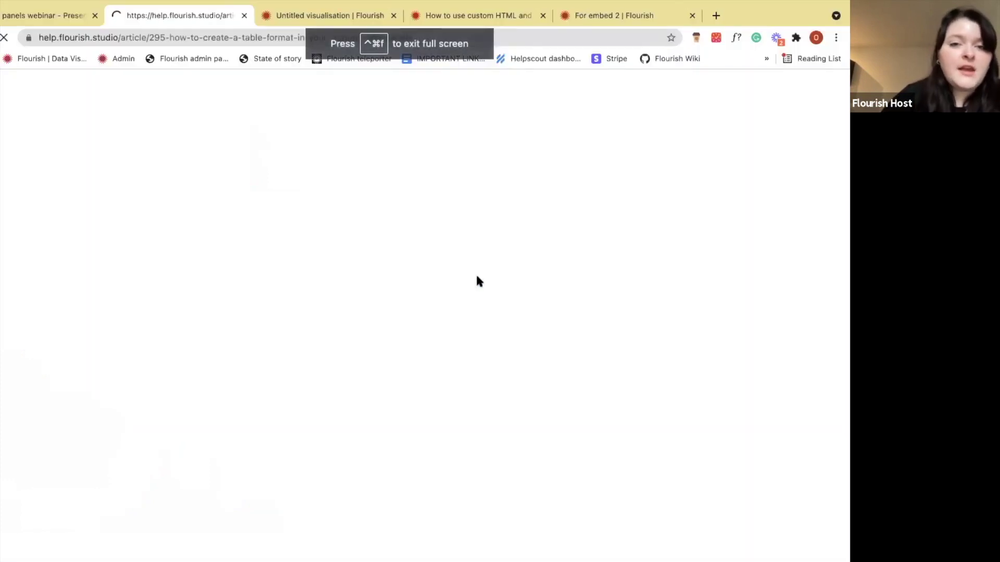
scroll(179, 285, down, 7)
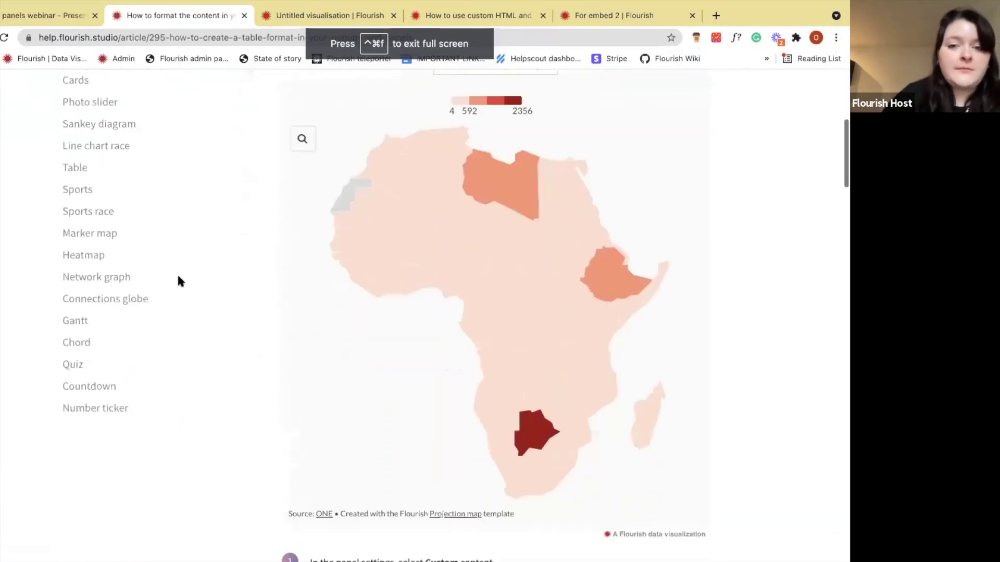
click(514, 162)
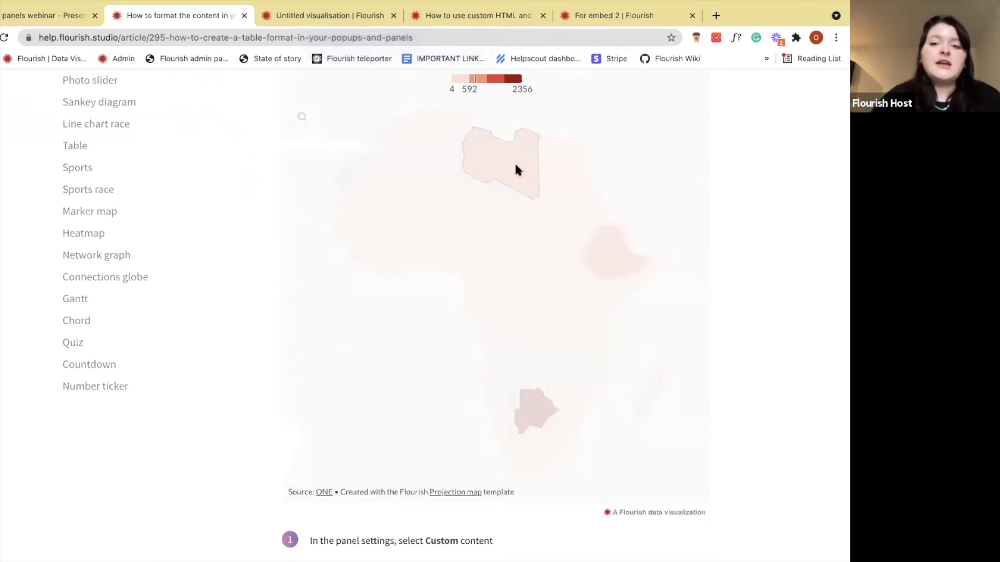
scroll(469, 234, down, 3)
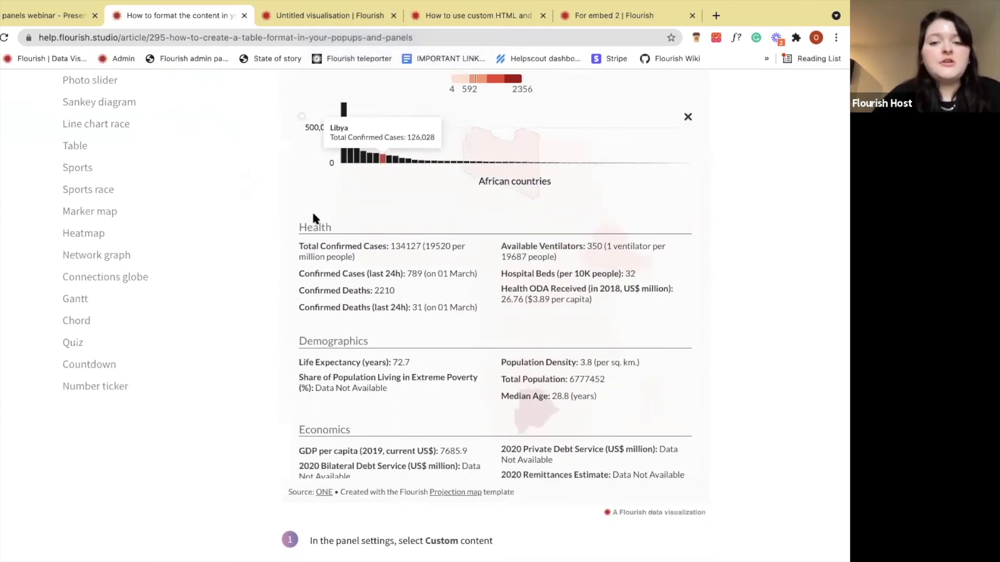
scroll(312, 214, down, 8)
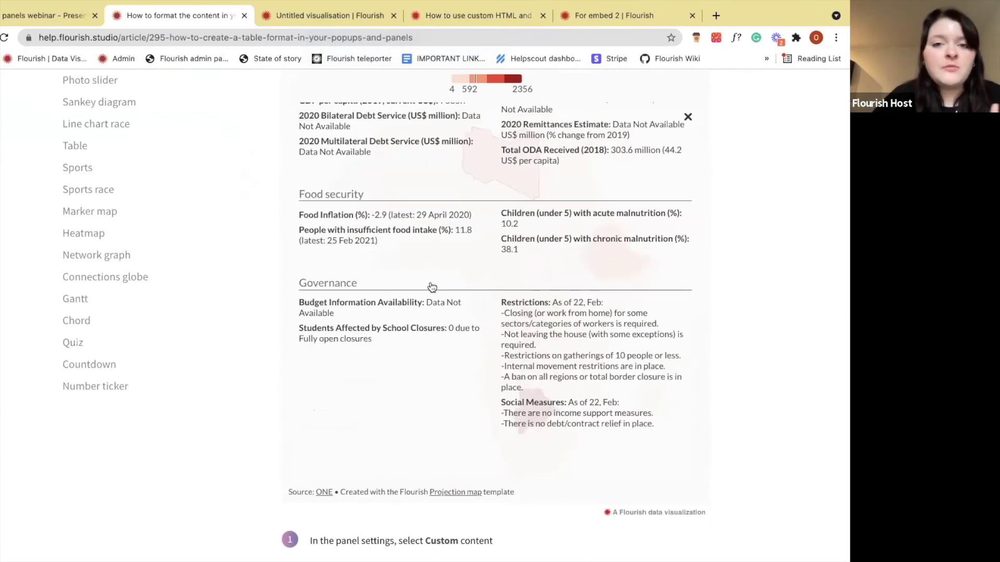
scroll(432, 287, down, 7)
Examine the HTML example code for the sectioned panel further down the help article.
scroll(433, 279, up, 13)
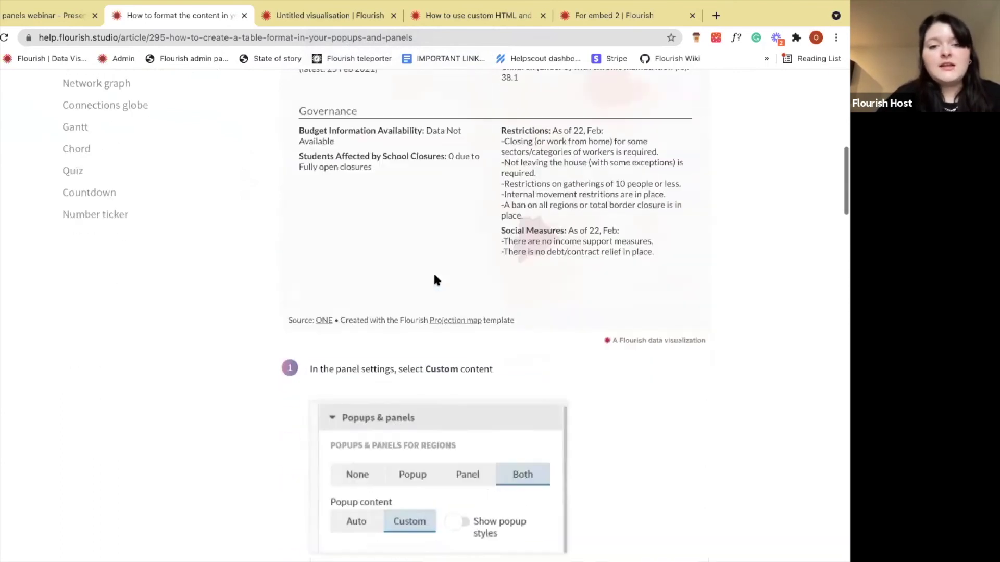
scroll(434, 279, down, 19)
scroll(434, 276, down, 20)
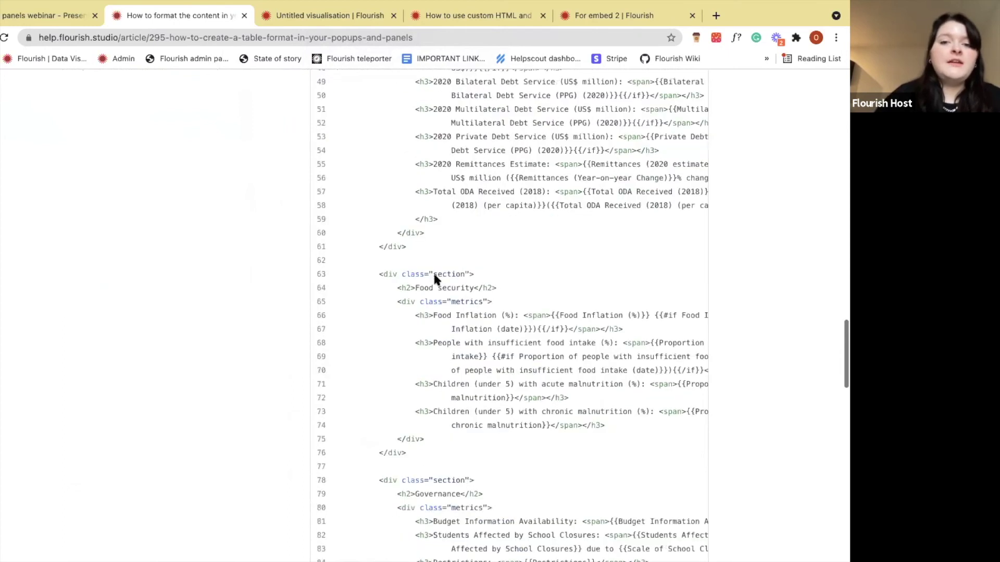
scroll(434, 277, up, 20)
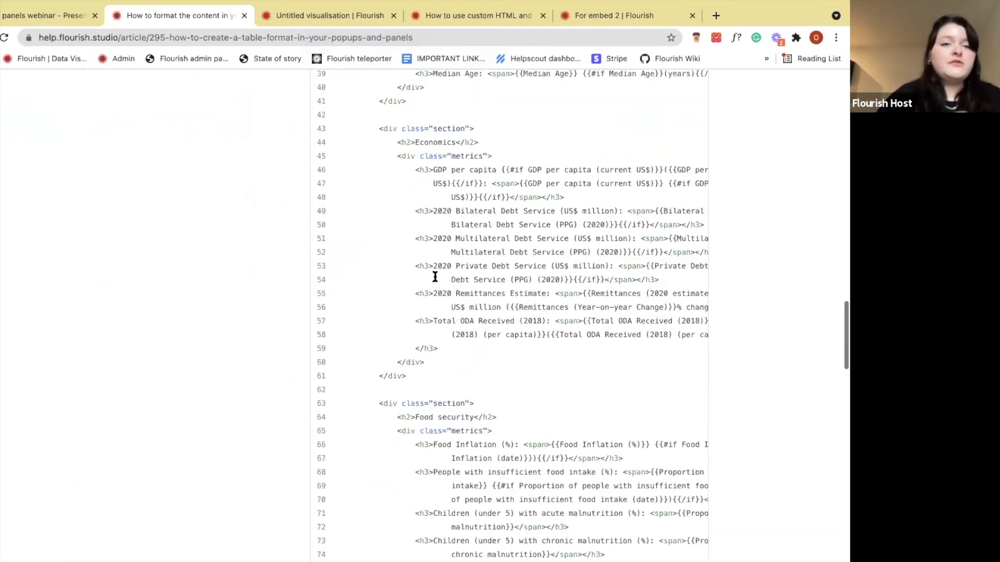
scroll(204, 239, up, 5)
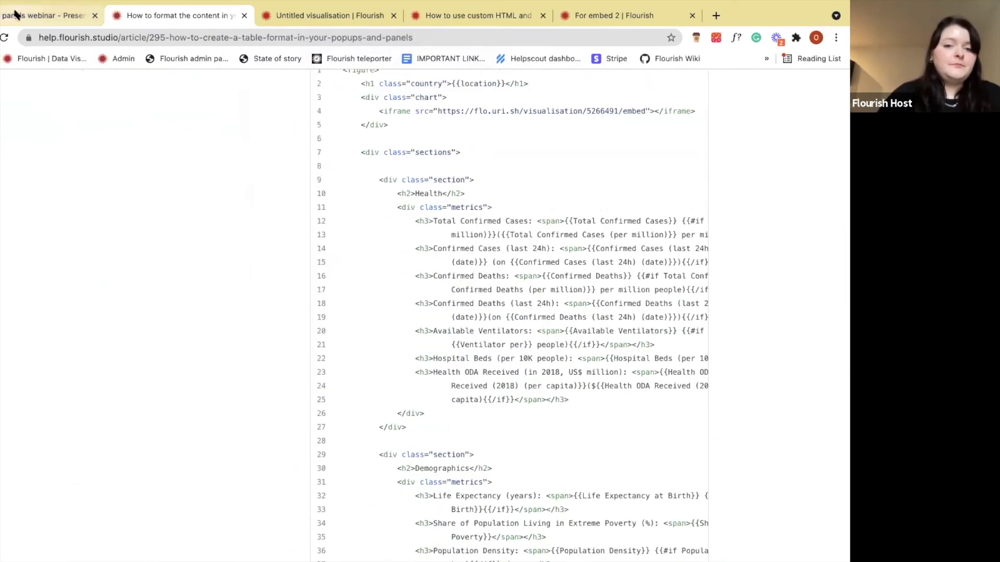
Return to the Resources slide, open the Introducing popup panels blog post, skim its examples and highlight "Projection map, Radar and Cards".
click(44, 15)
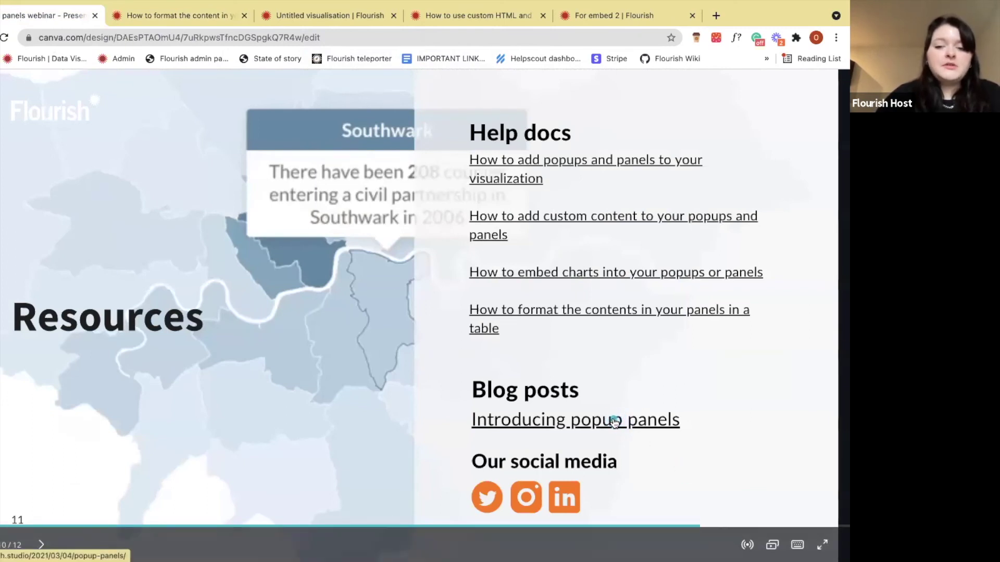
key(ctrl+super+f)
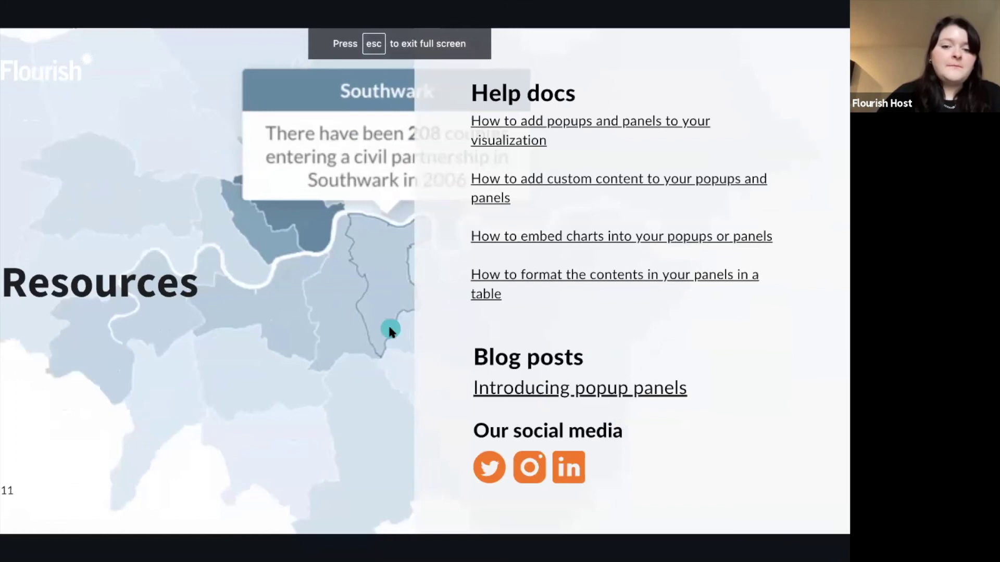
click(527, 389)
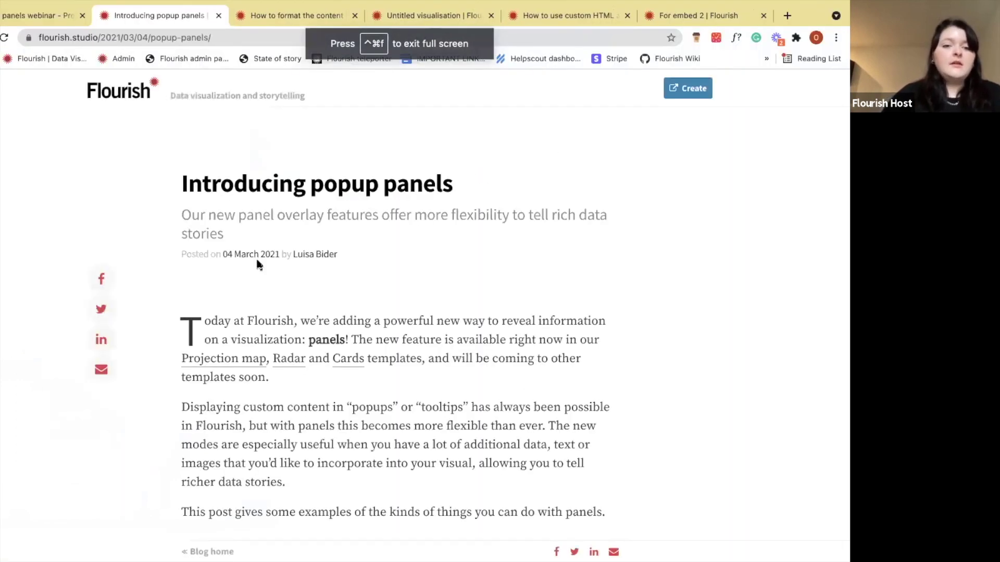
scroll(256, 258, down, 3)
scroll(241, 258, down, 15)
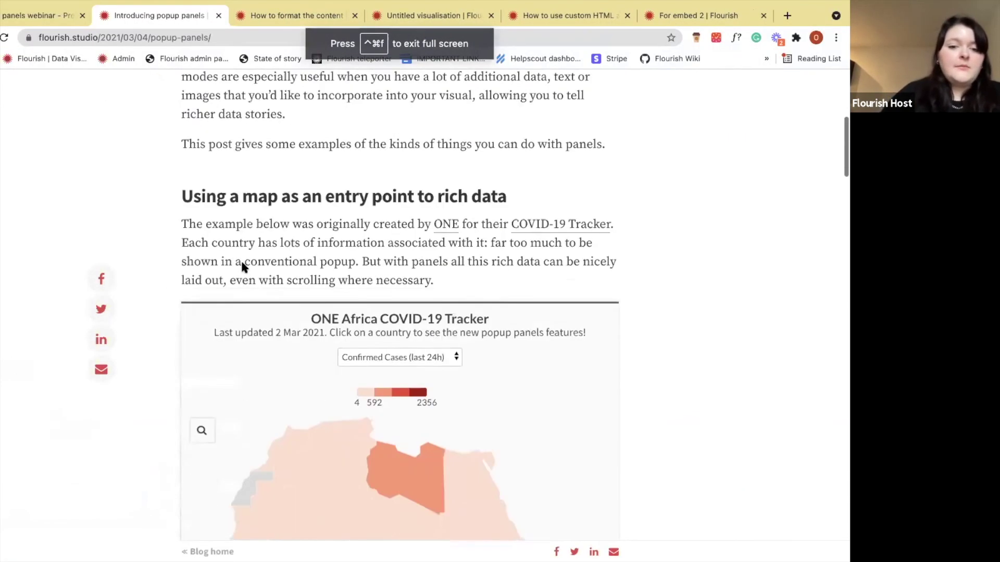
scroll(245, 252, down, 10)
scroll(245, 256, up, 20)
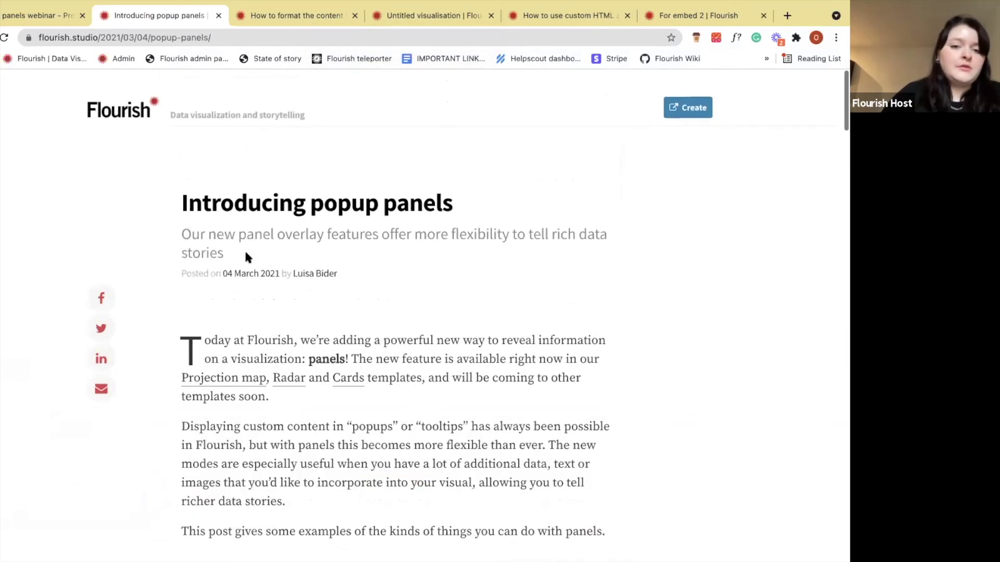
drag(370, 358, 178, 359)
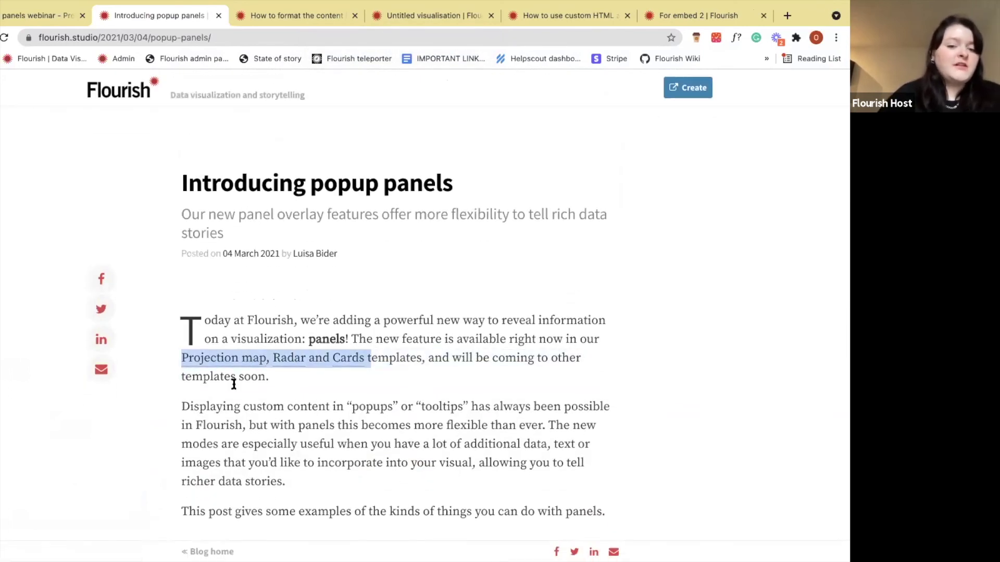
Return to the Canva presentation and advance past the Any questions? slide to the closing Thank you slide.
click(41, 19)
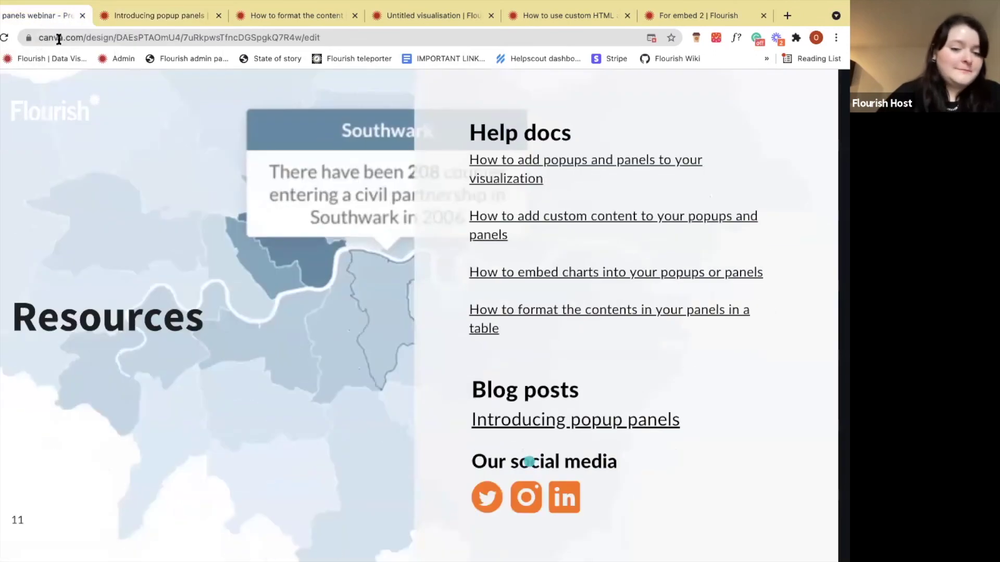
click(327, 196)
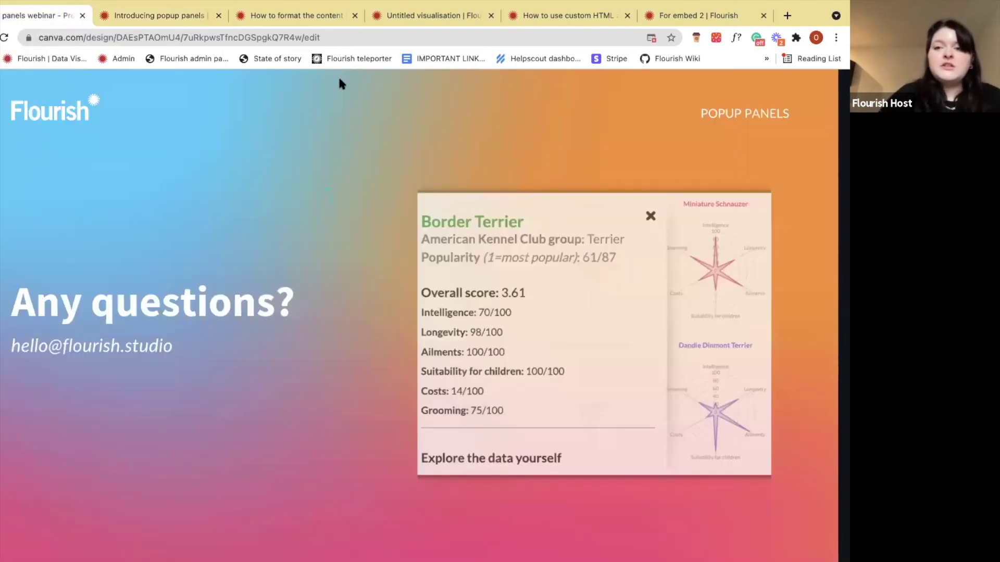
click(542, 424)
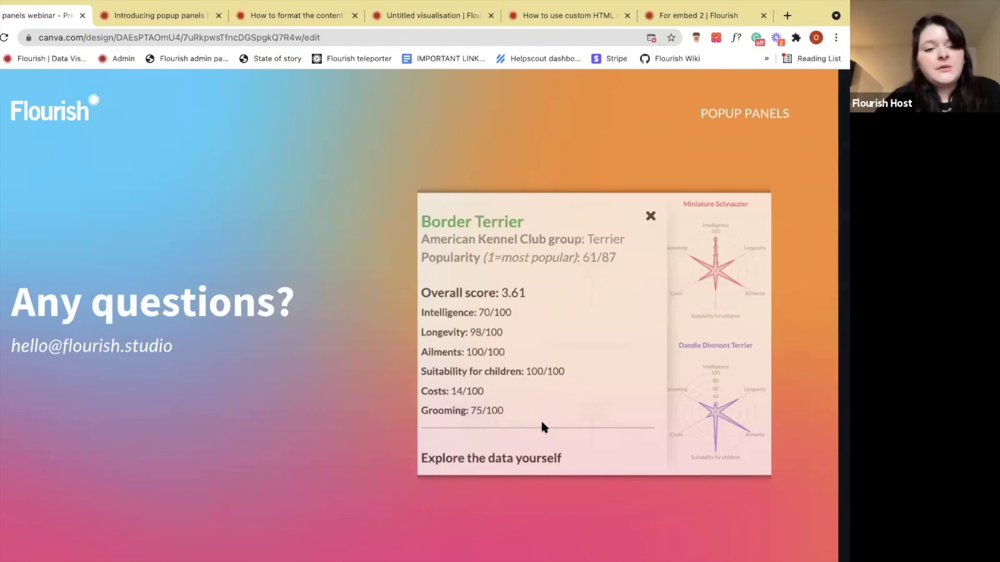
key(Right)
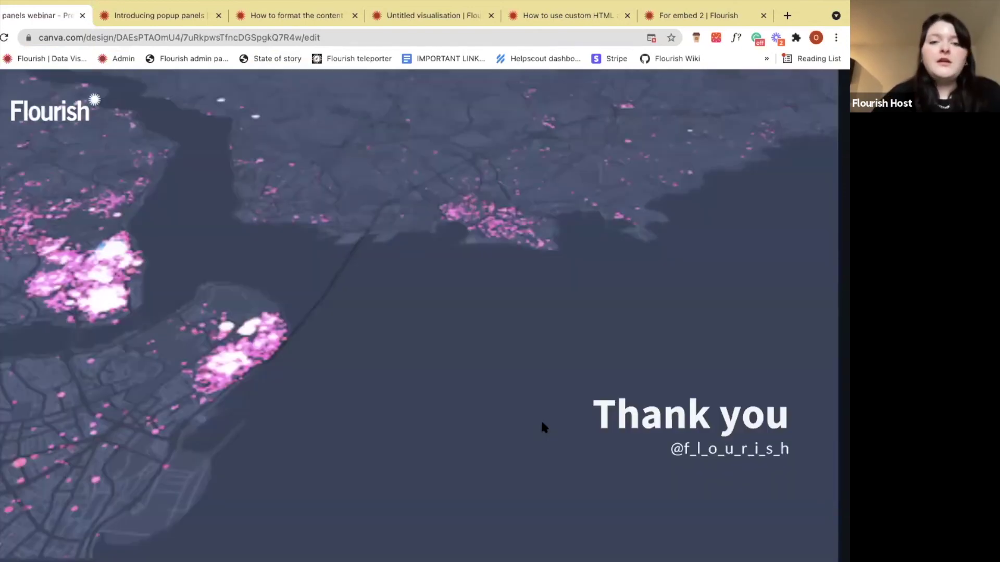